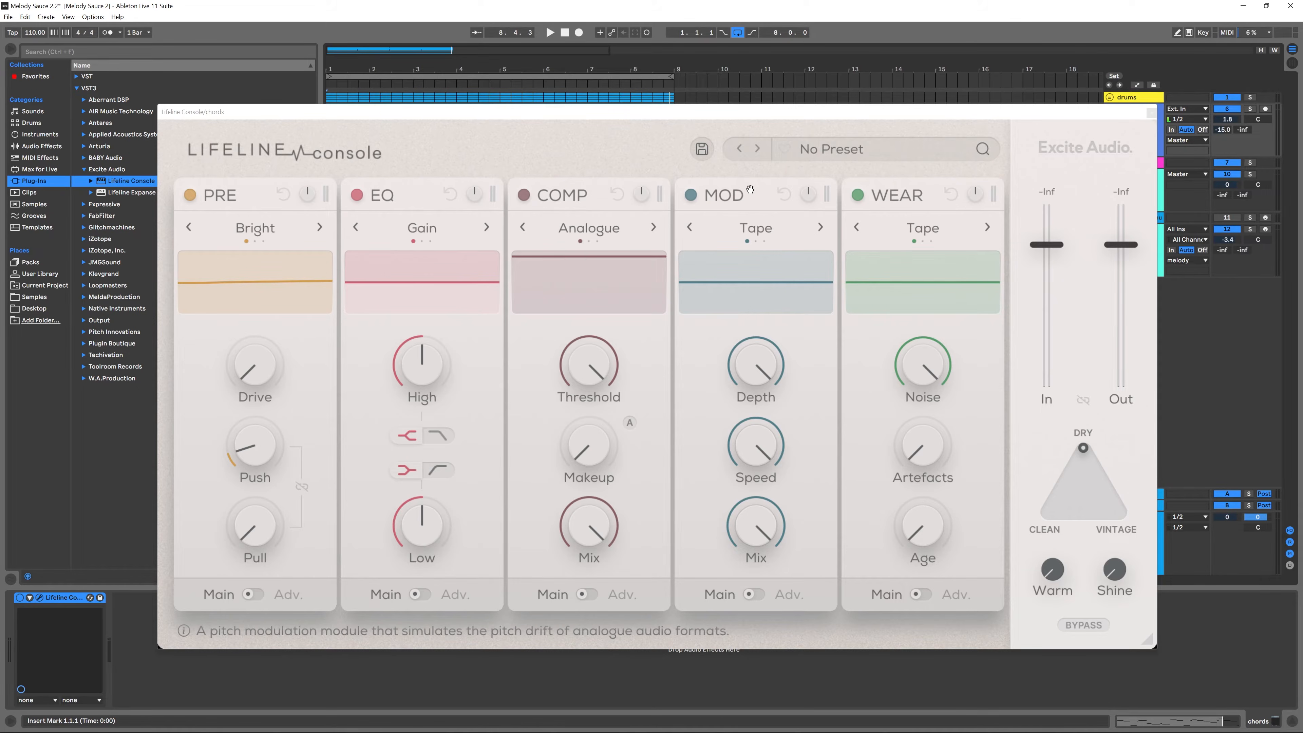
- Reorder the module chain by moving MOD ahead of COMP and placing COMP directly after PRE
left_click_drag(750, 194, 565, 202)
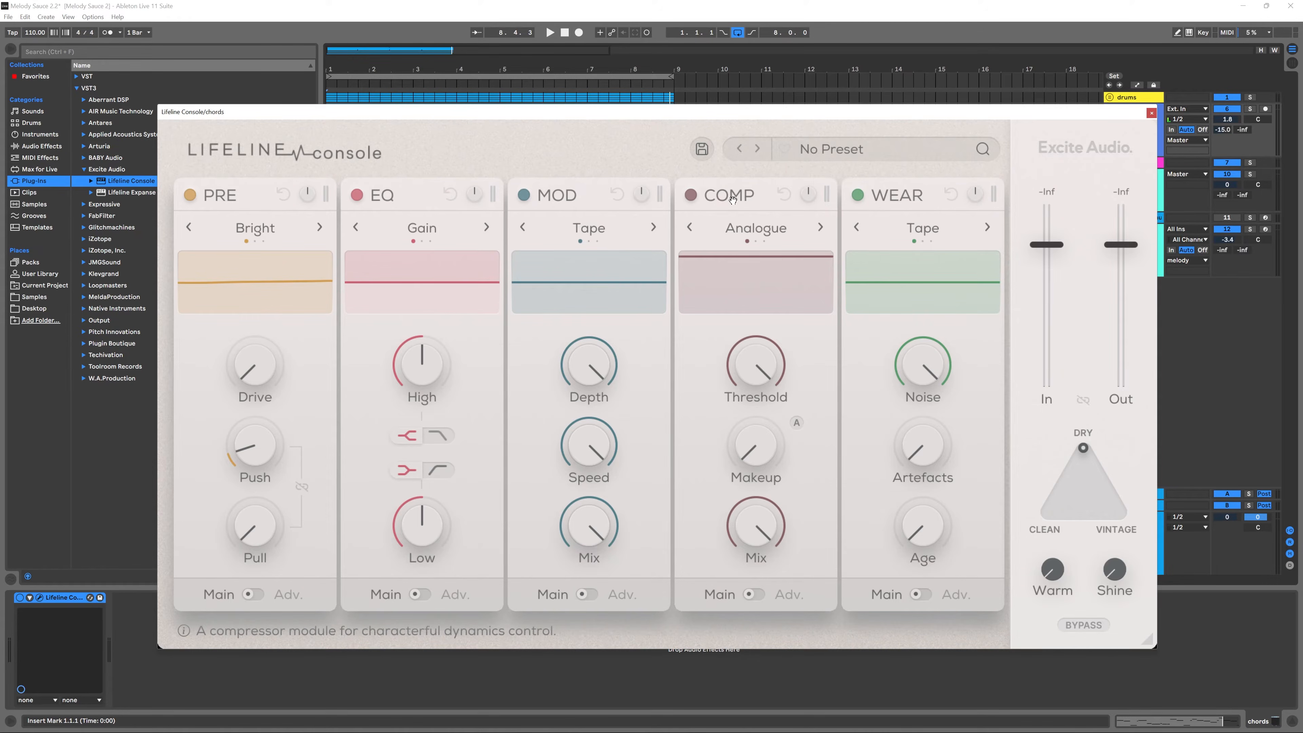
left_click_drag(733, 199, 402, 197)
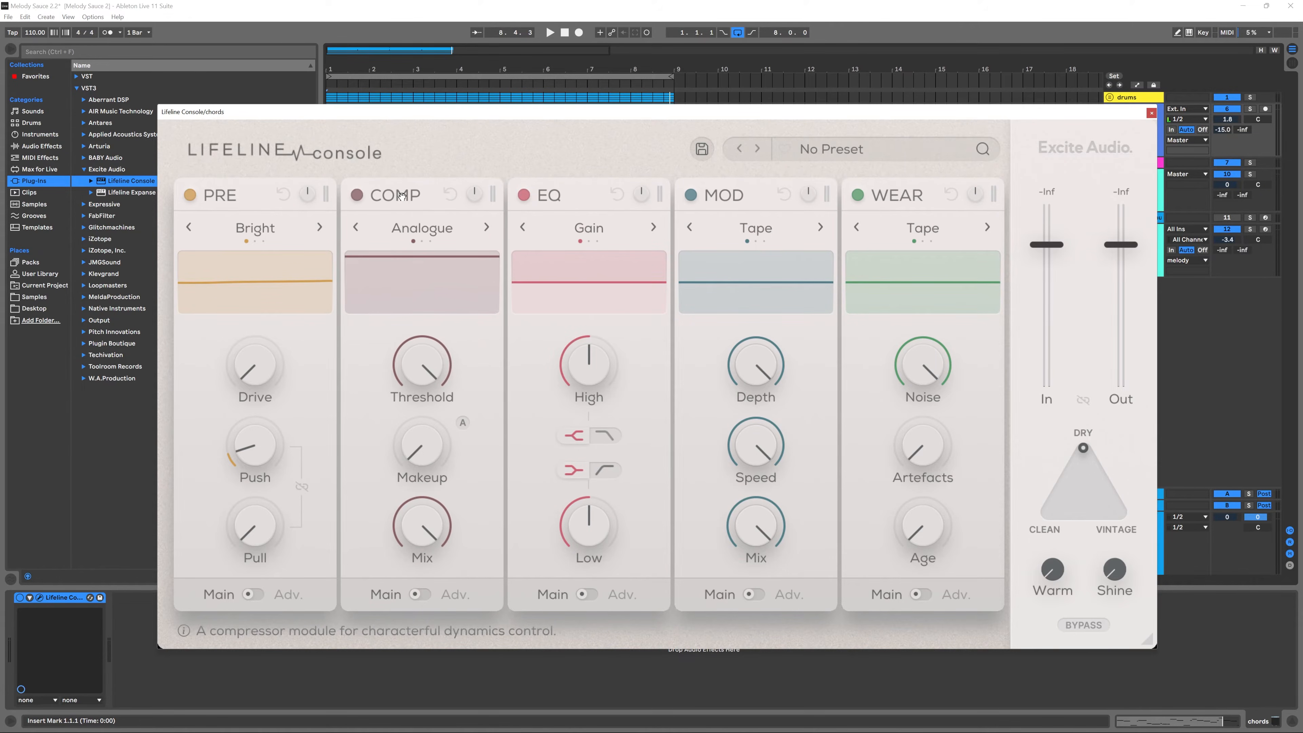
- Test the COMP module's bypass, lower Threshold, 18.0 dB Makeup and 22.4% Mix, and reset the module to its default settings
left_click(357, 195)
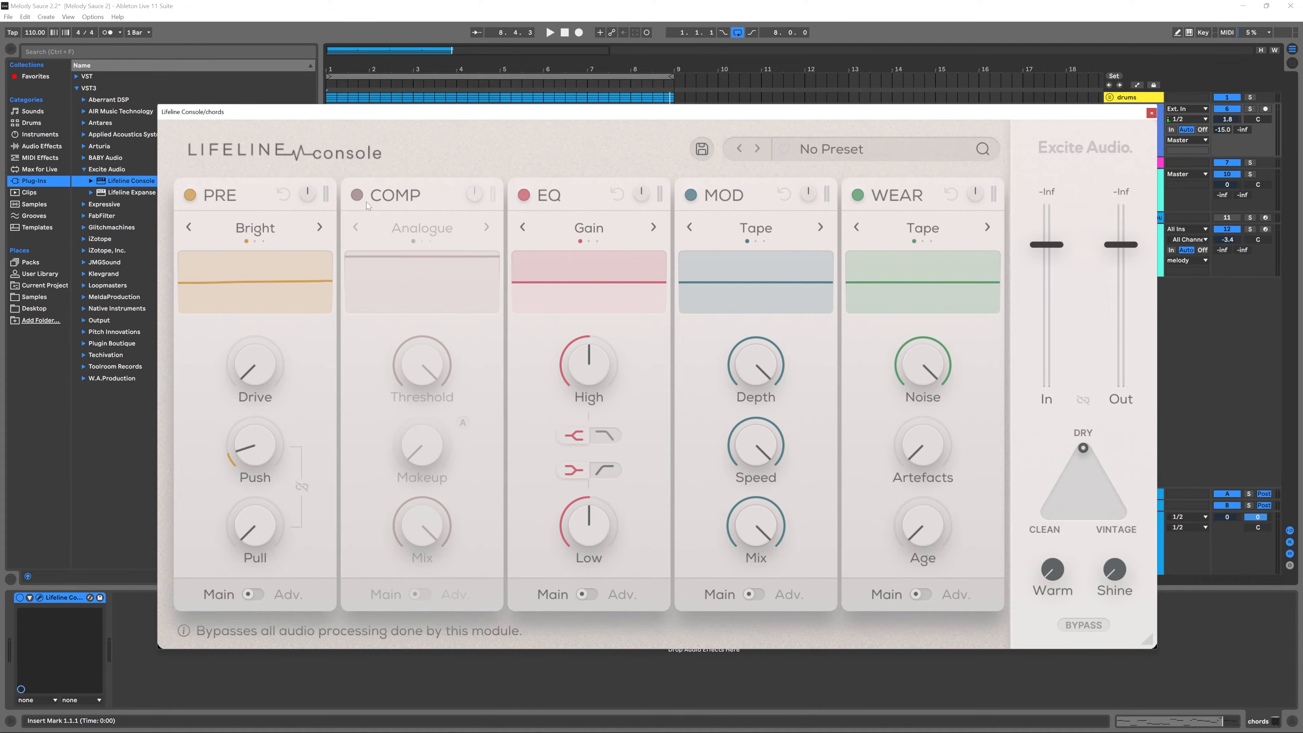
left_click(357, 195)
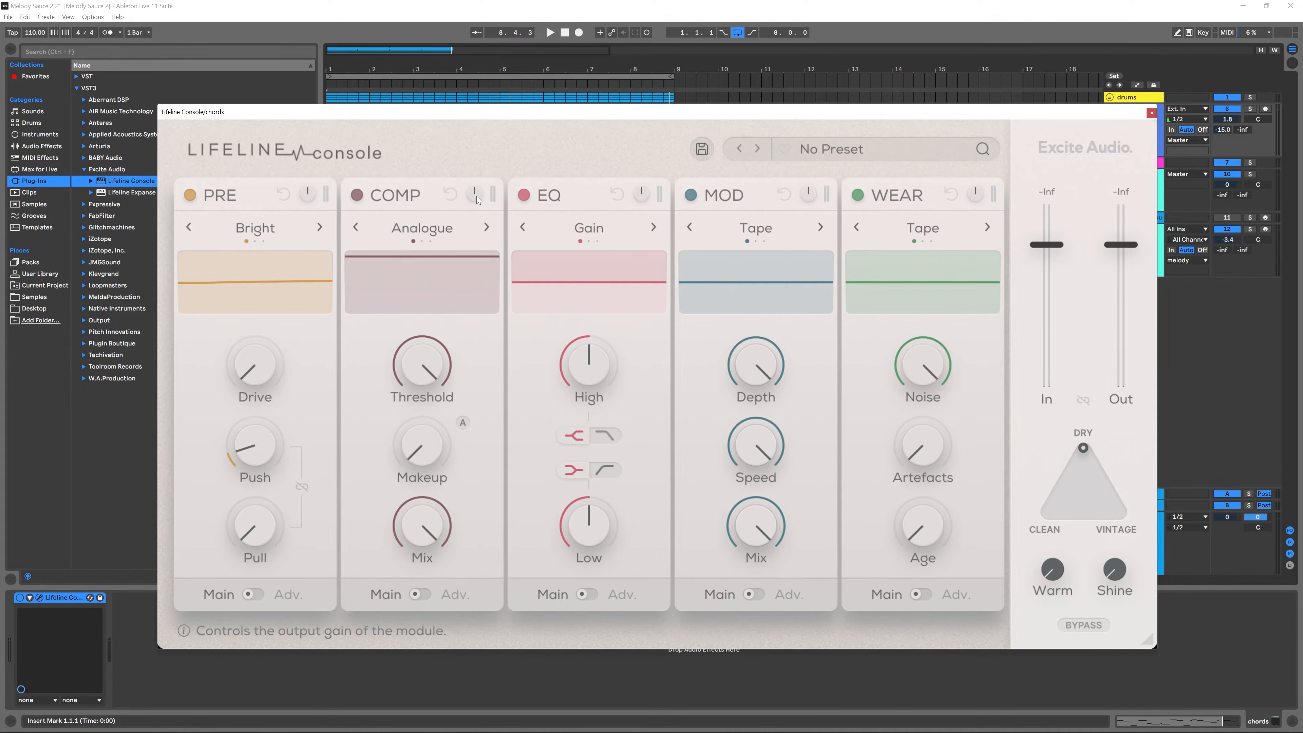
left_click_drag(426, 362, 412, 393)
left_click_drag(421, 525, 414, 619)
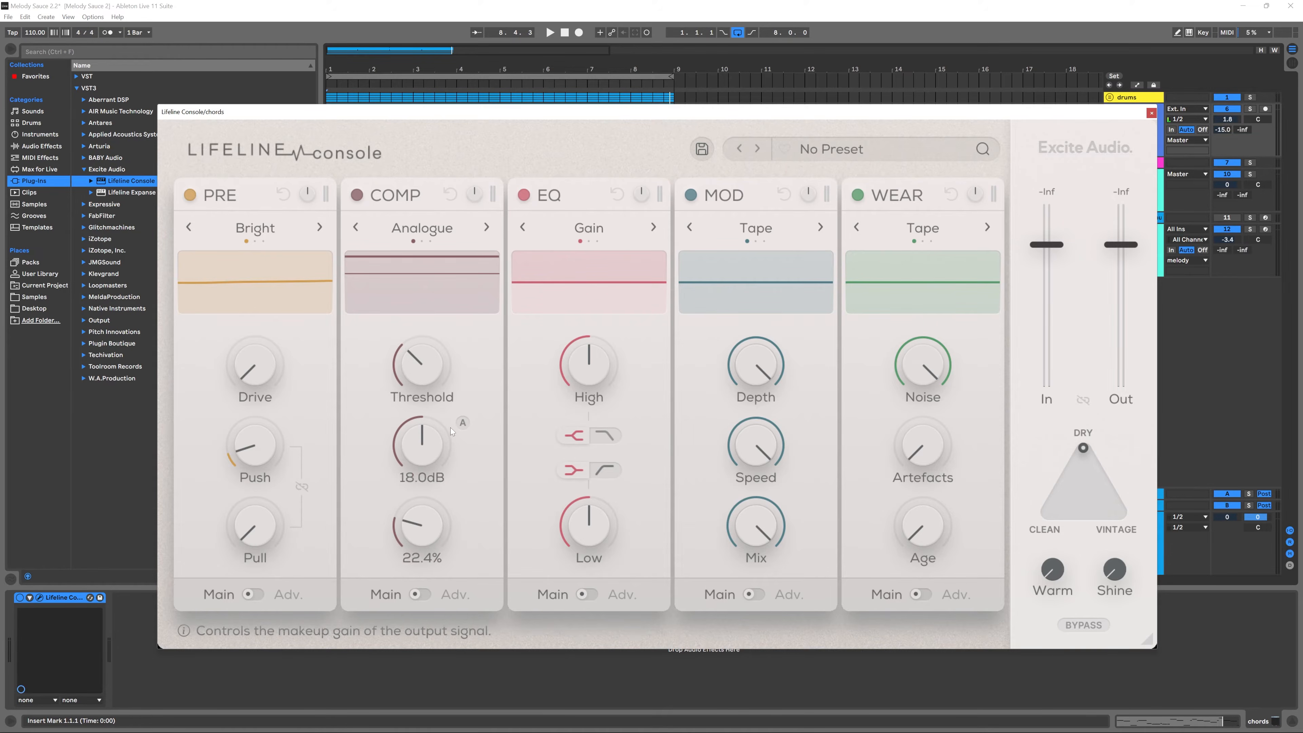
double_click(450, 196)
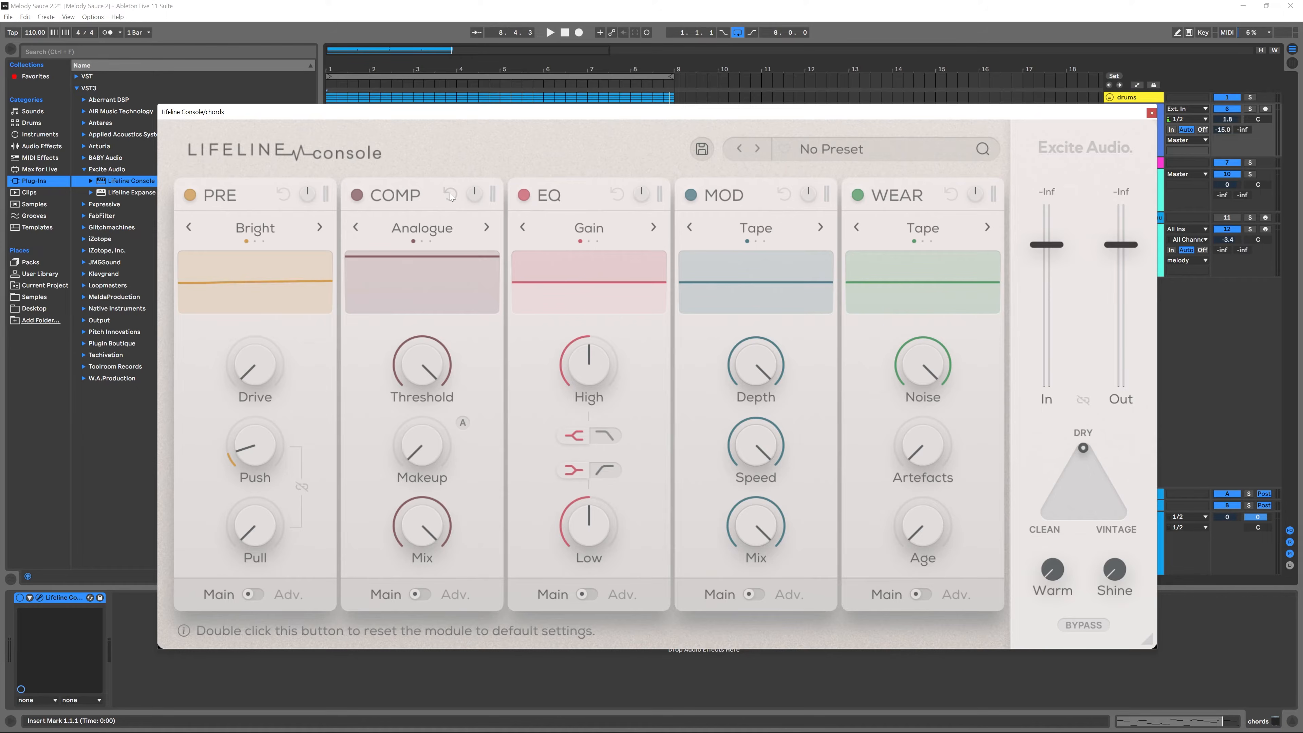
- Show the advanced pages of the COMP, PRE and EQ modules, opening MOD's and returning it to its main page
left_click(422, 594)
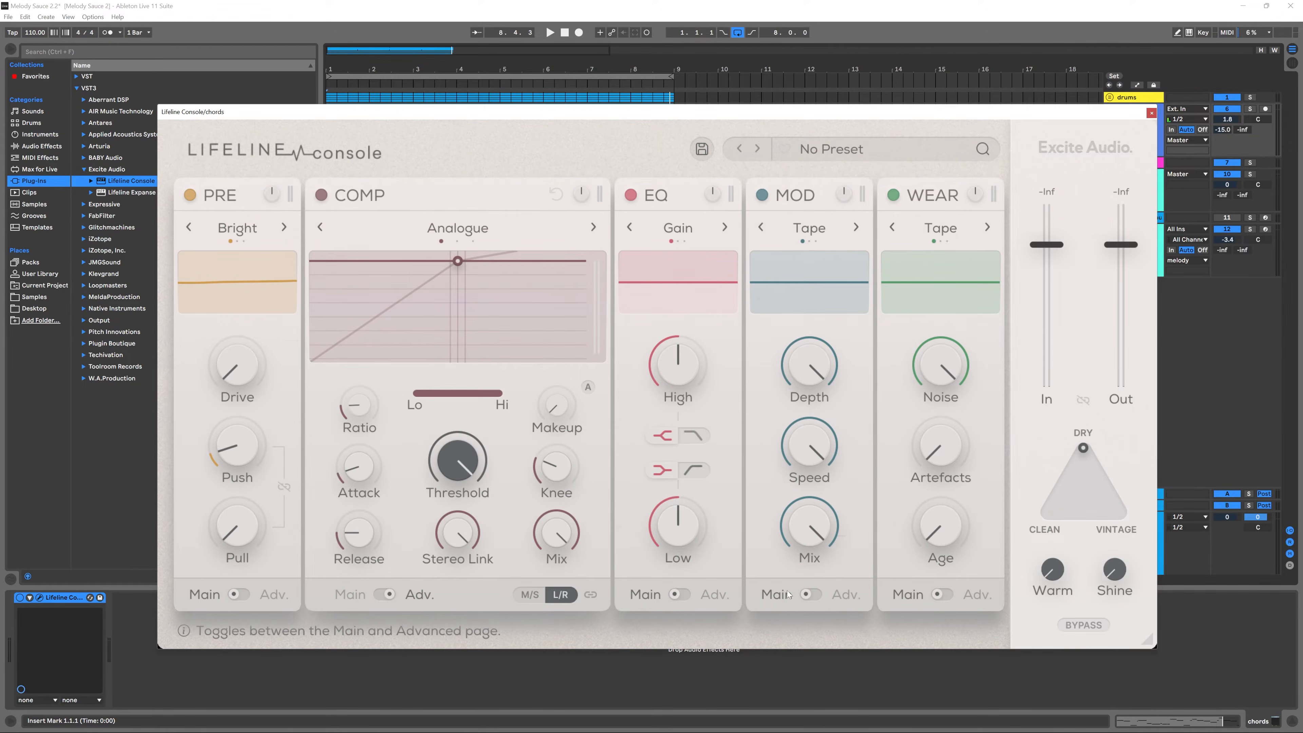
left_click(809, 593)
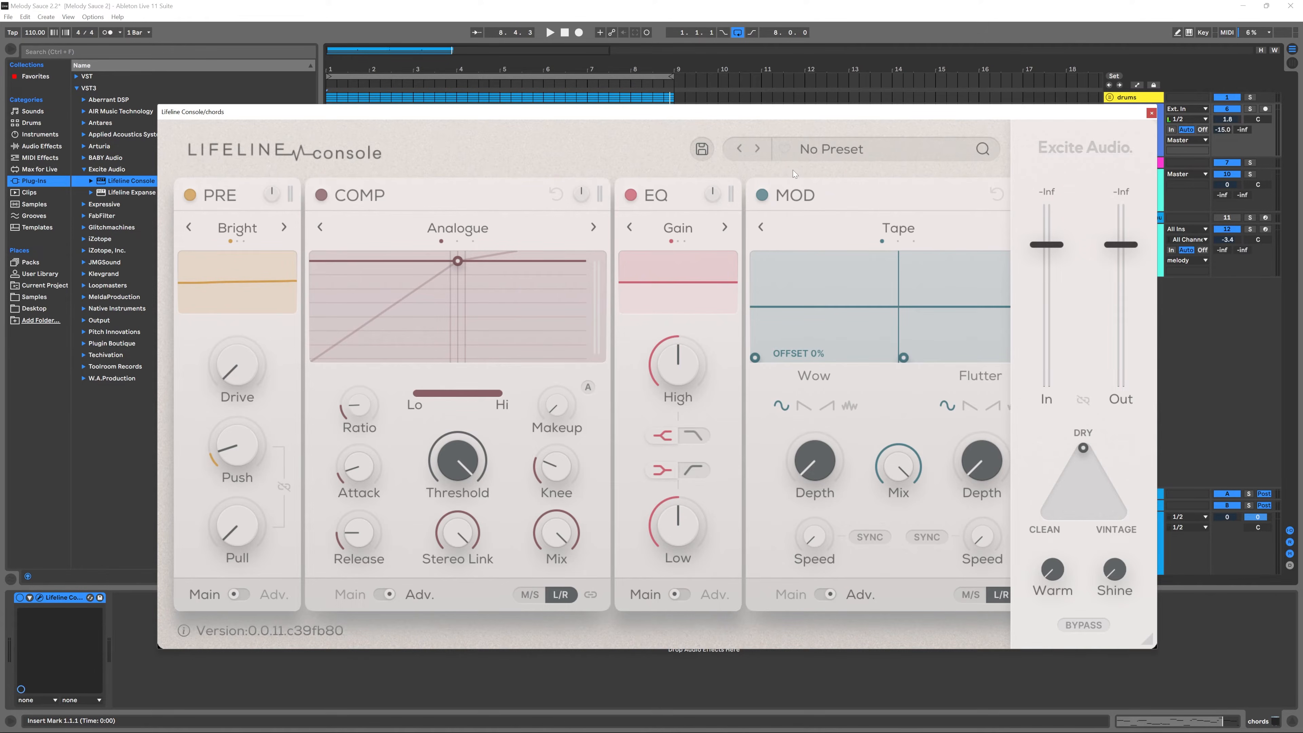
left_click_drag(816, 173, 670, 177)
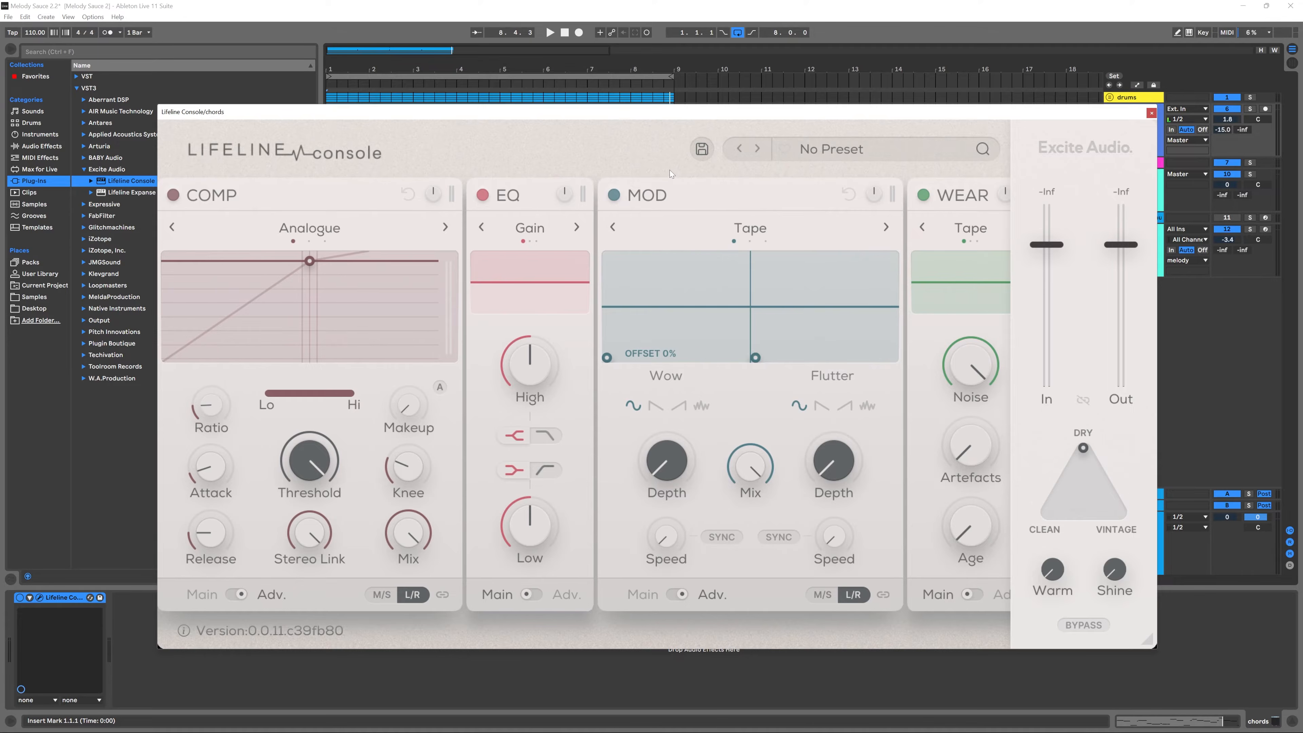
scroll(669, 170, "down", 2)
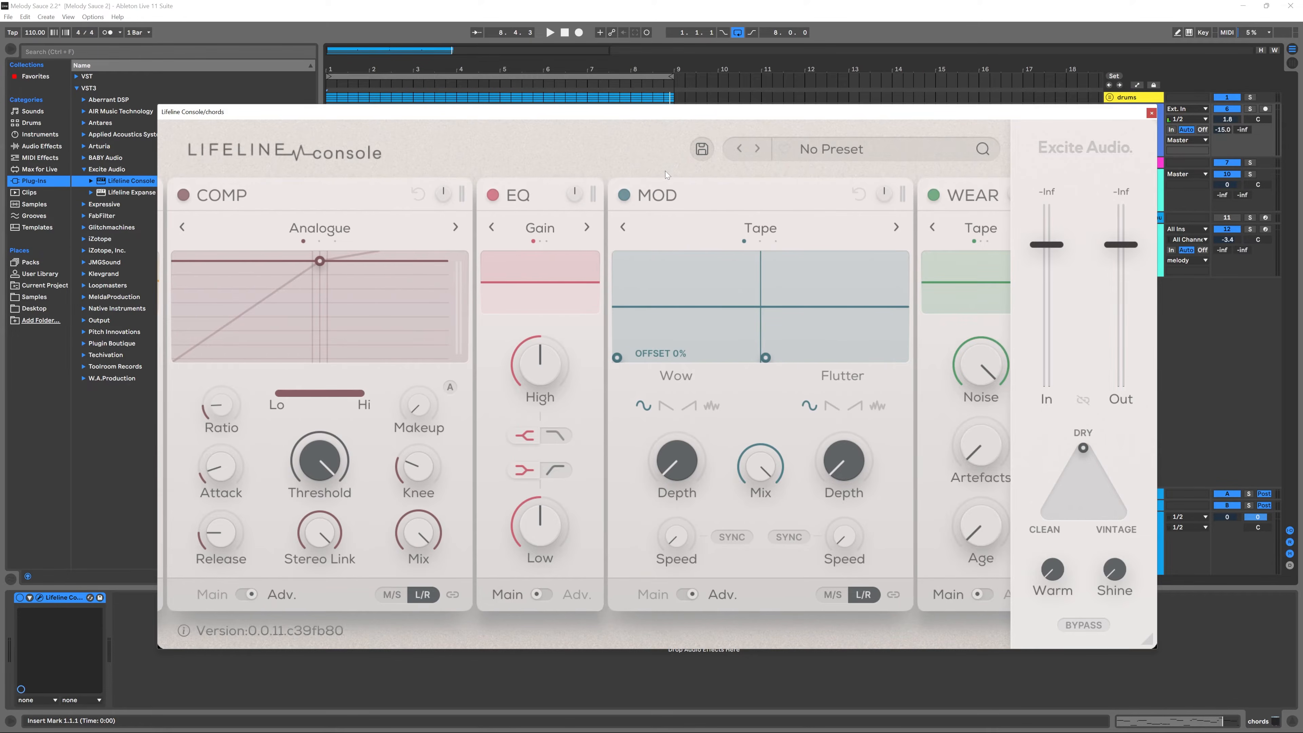
left_click(695, 594)
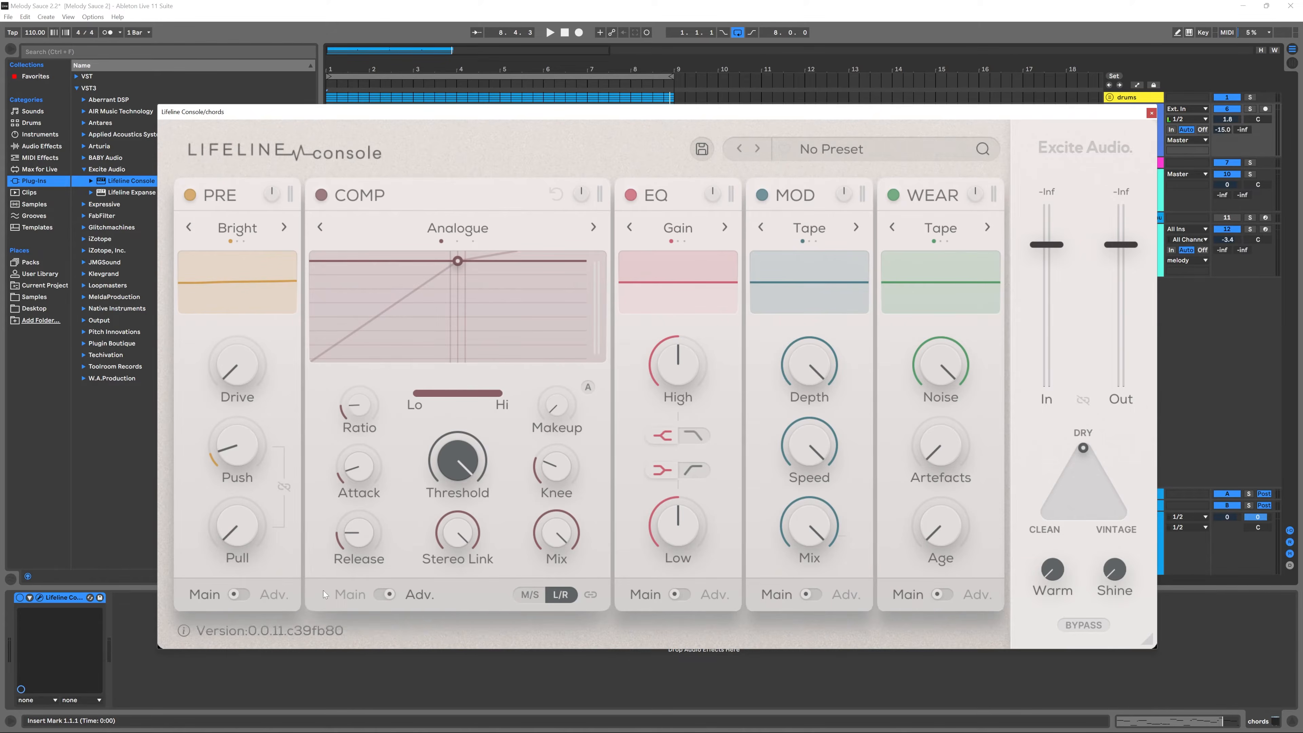
left_click(241, 595)
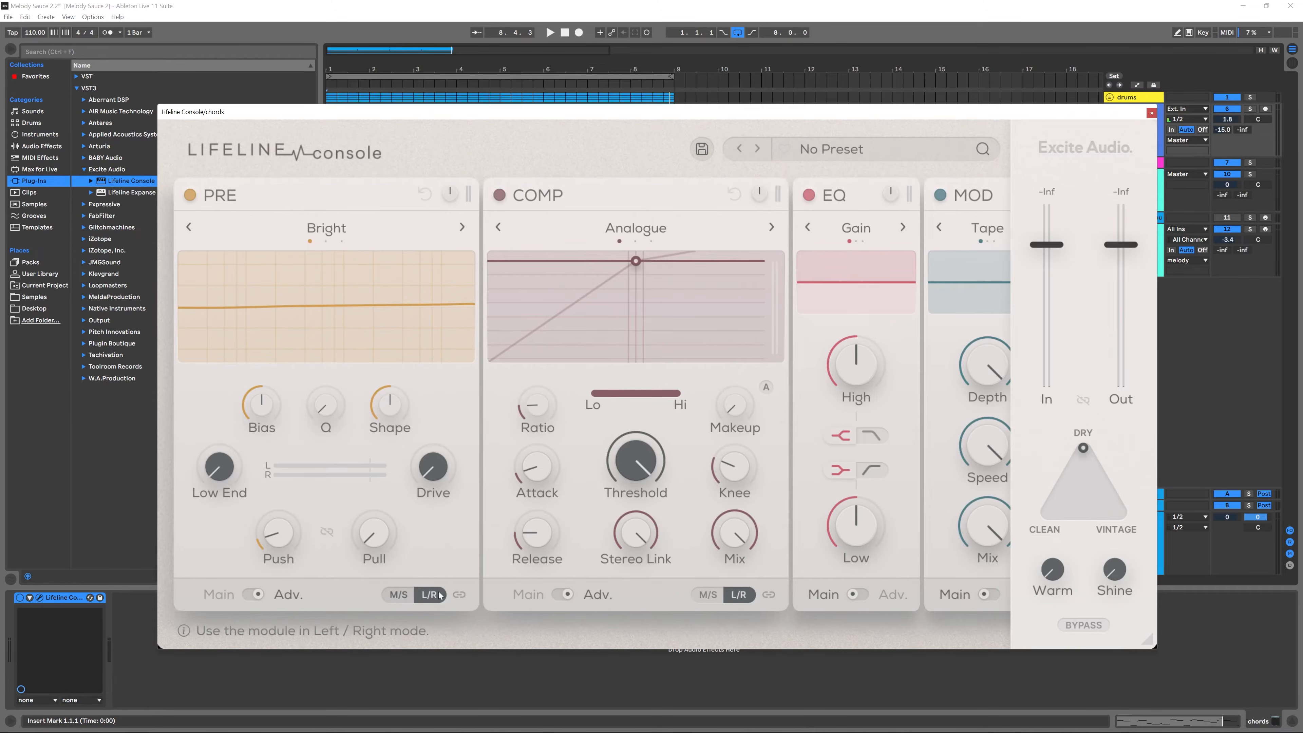
left_click(905, 596)
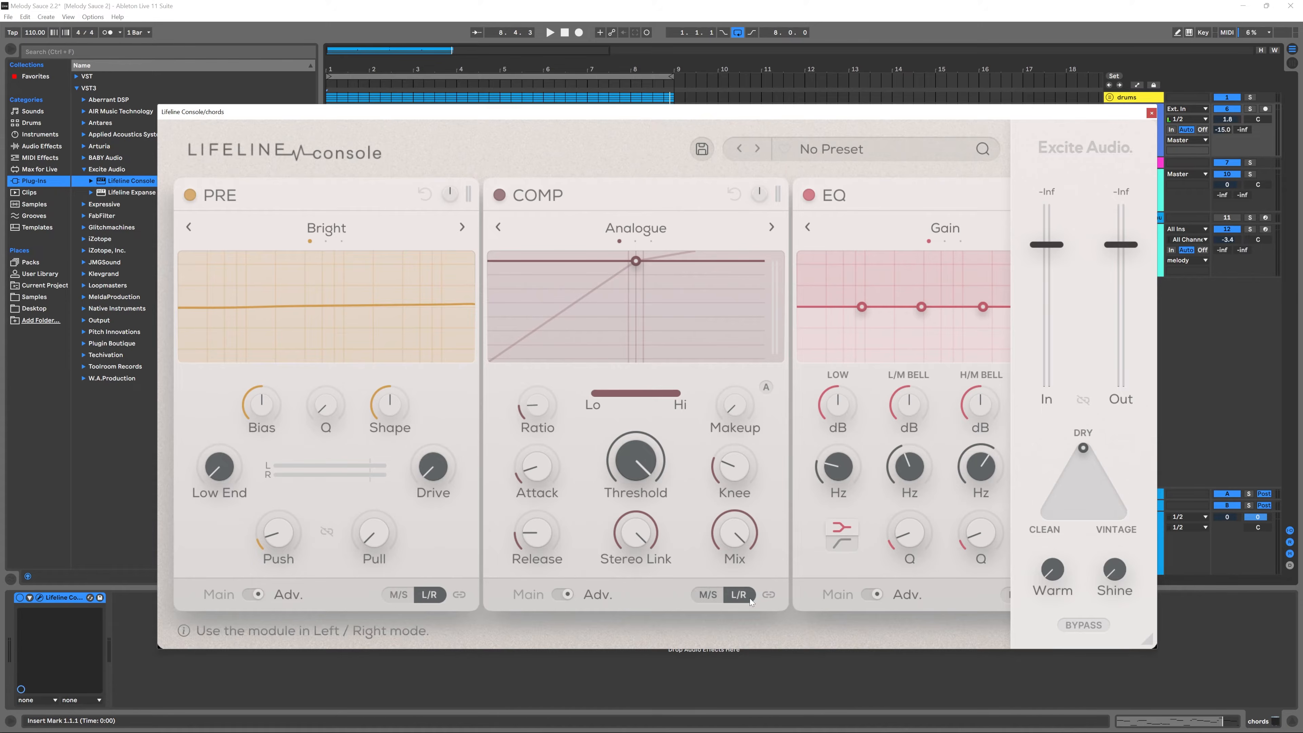
- Unlink the COMP module's left and right channels, lower the right channel's Threshold and set its Makeup to 10.1 dB
left_click(769, 595)
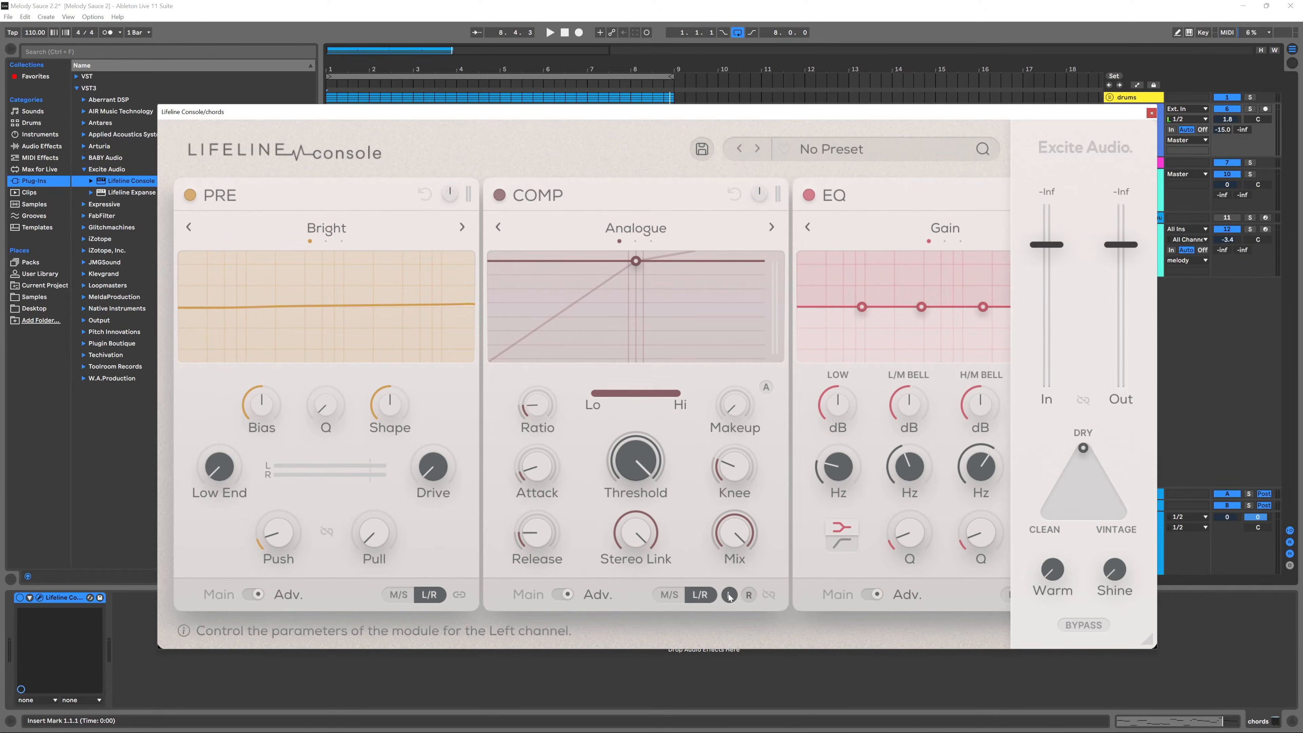
left_click(730, 596)
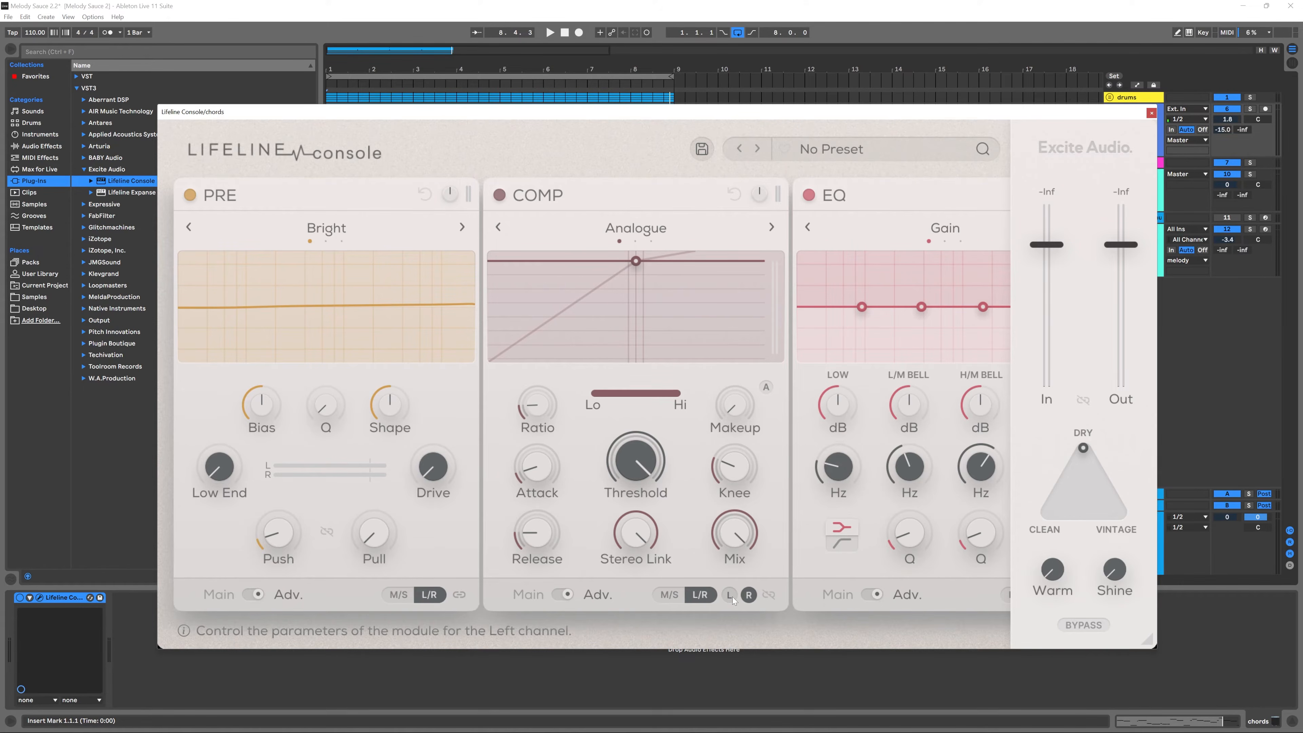
left_click_drag(645, 456, 624, 506)
left_click_drag(738, 410, 736, 374)
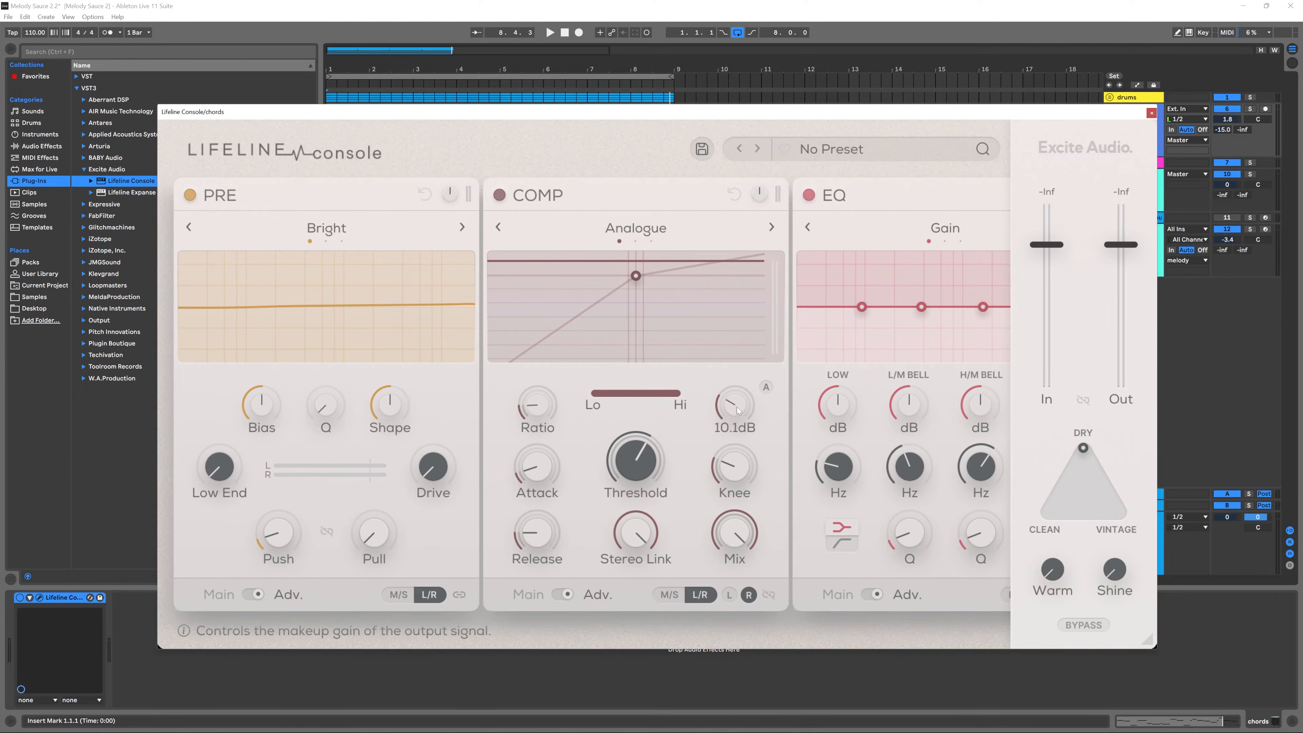
- Adjust the left COMP channel: Threshold -30.7 dB, longer Release, more Makeup, and a compression band starting at 201 Hz
left_click(729, 595)
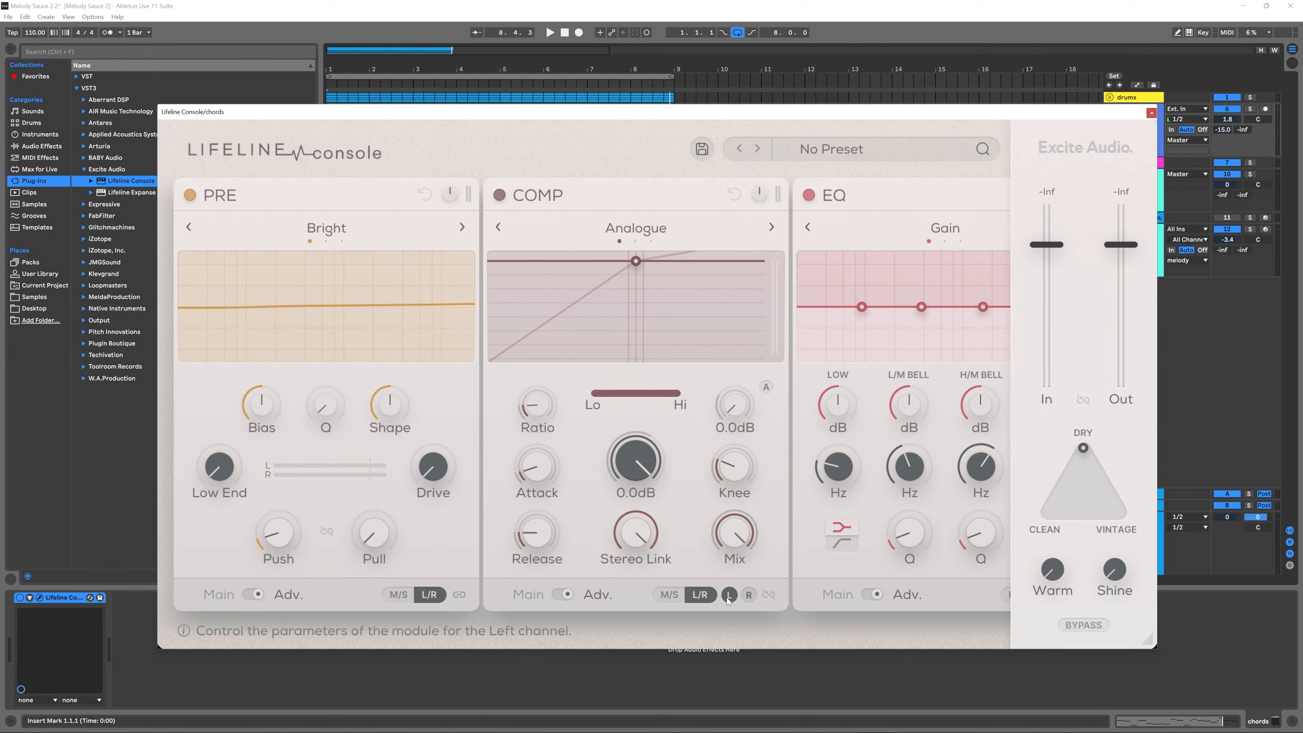
left_click_drag(636, 466, 616, 573)
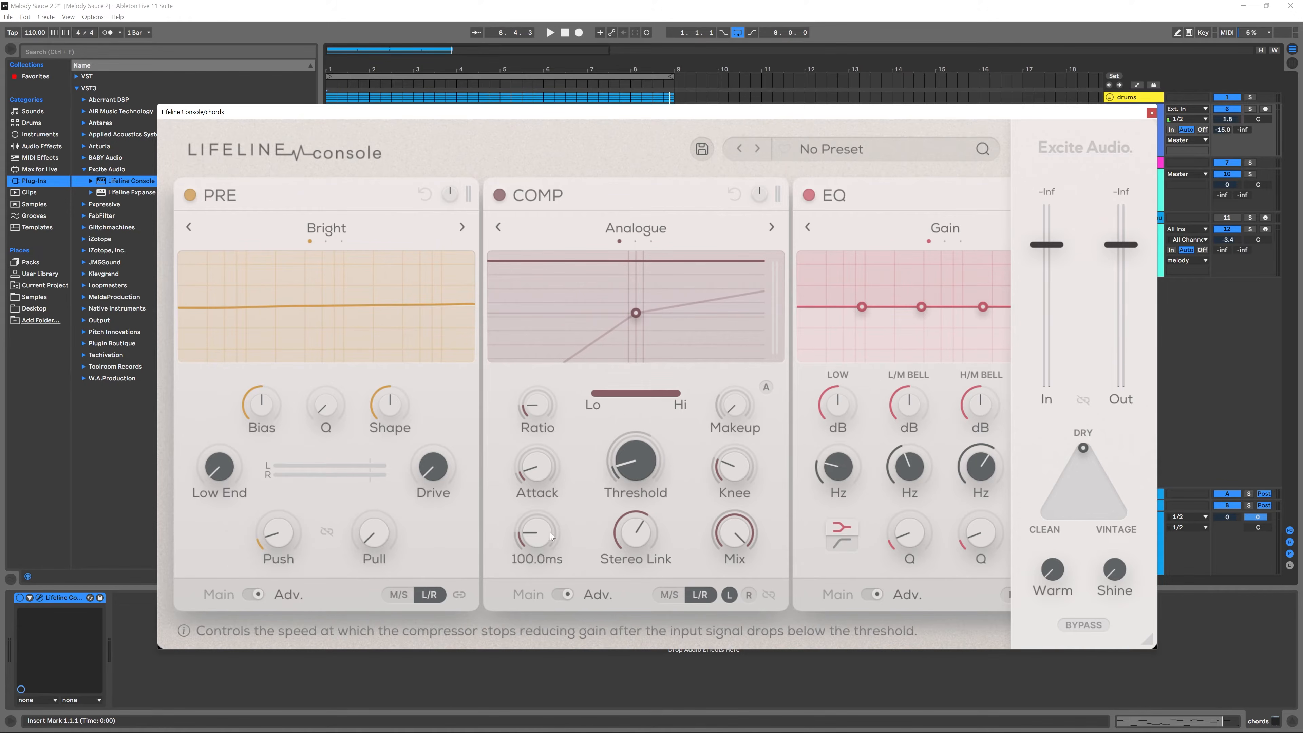
left_click_drag(539, 540, 541, 514)
left_click_drag(734, 411, 733, 383)
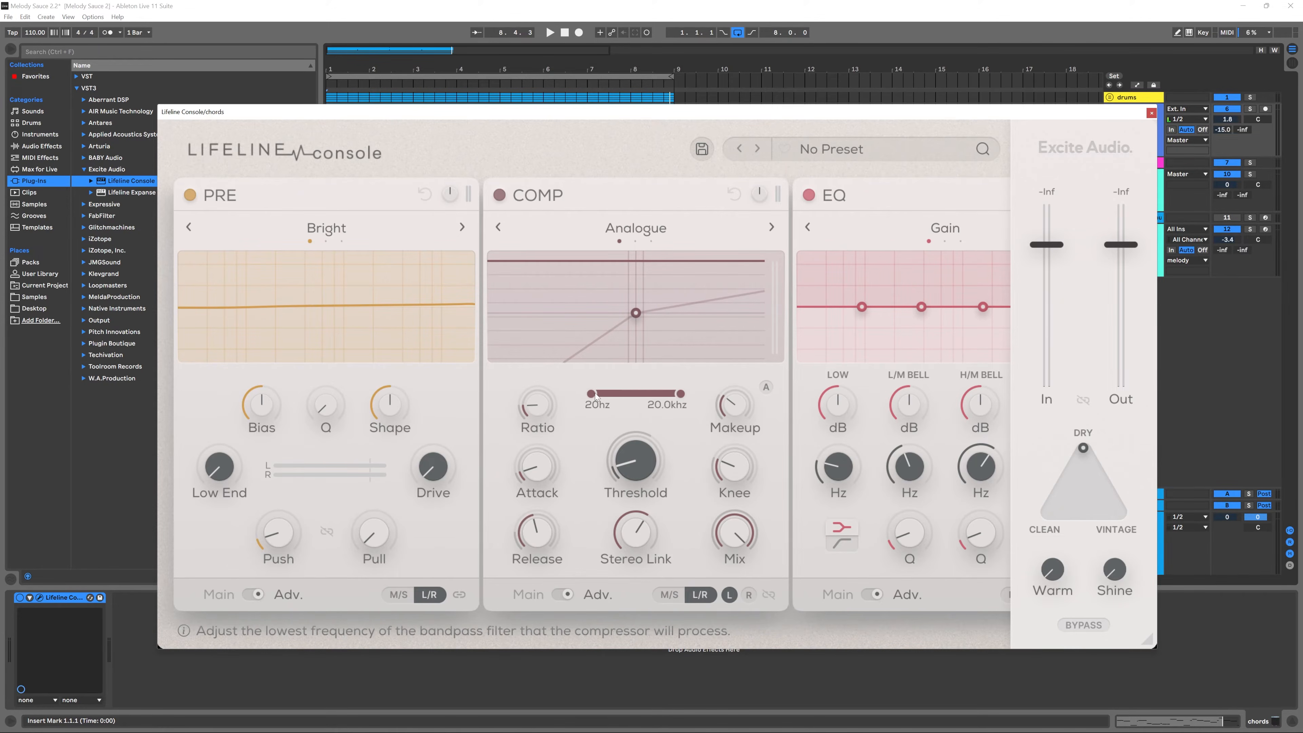
left_click_drag(594, 393, 628, 394)
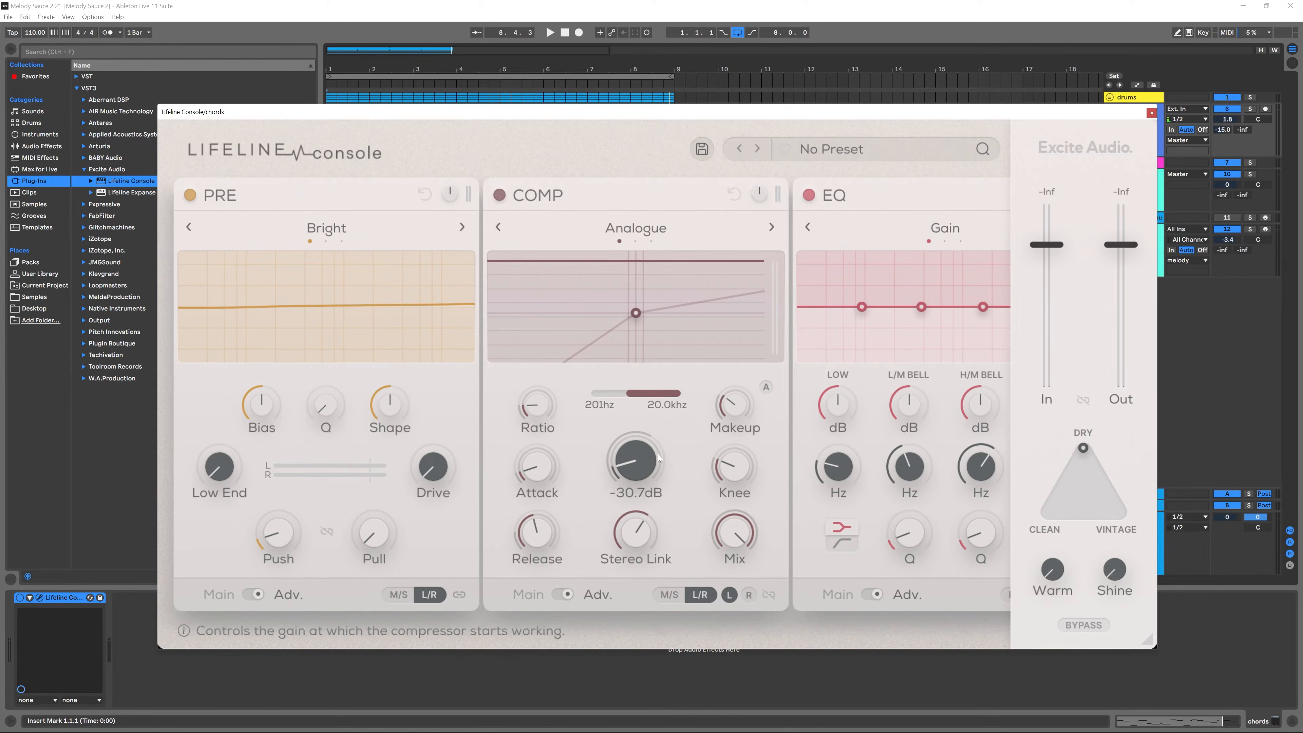
- Try the COMP module's M/S mode, restore linked L/R processing, and return the module to its main page
left_click(749, 595)
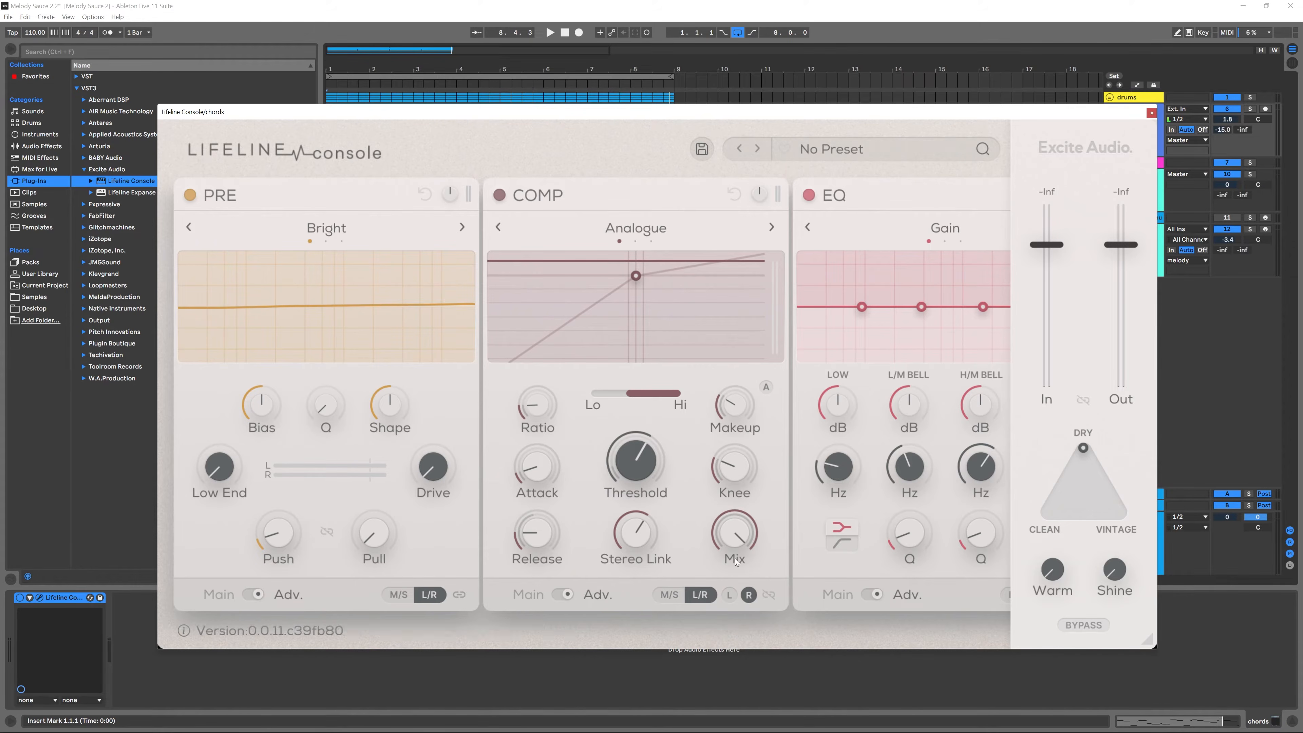
left_click(670, 596)
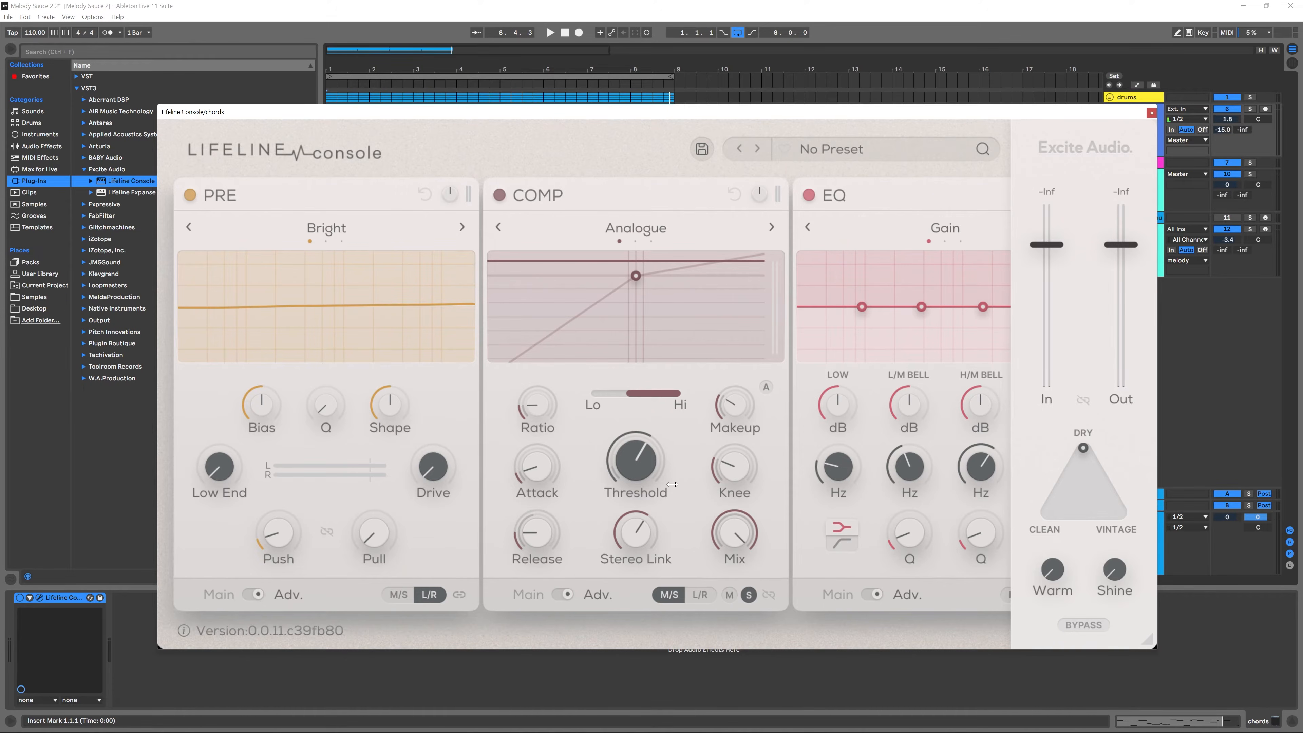
left_click(738, 595)
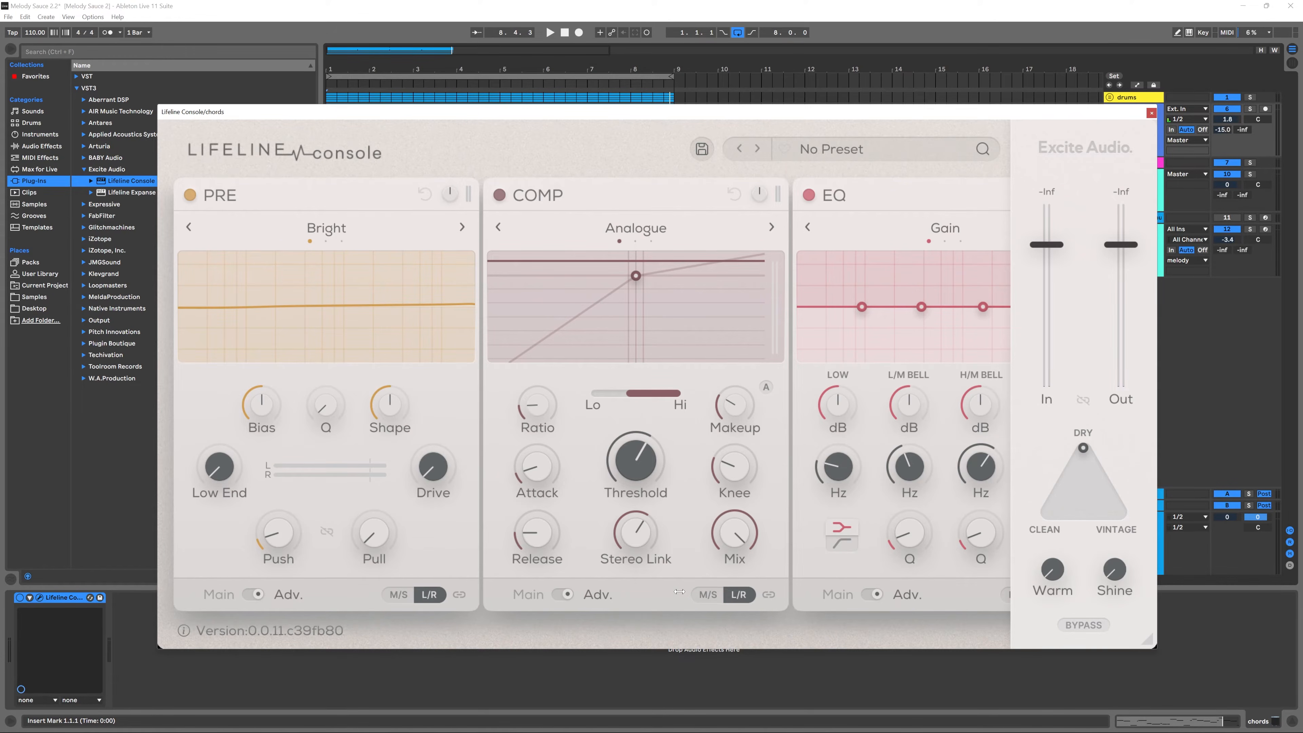
left_click(567, 595)
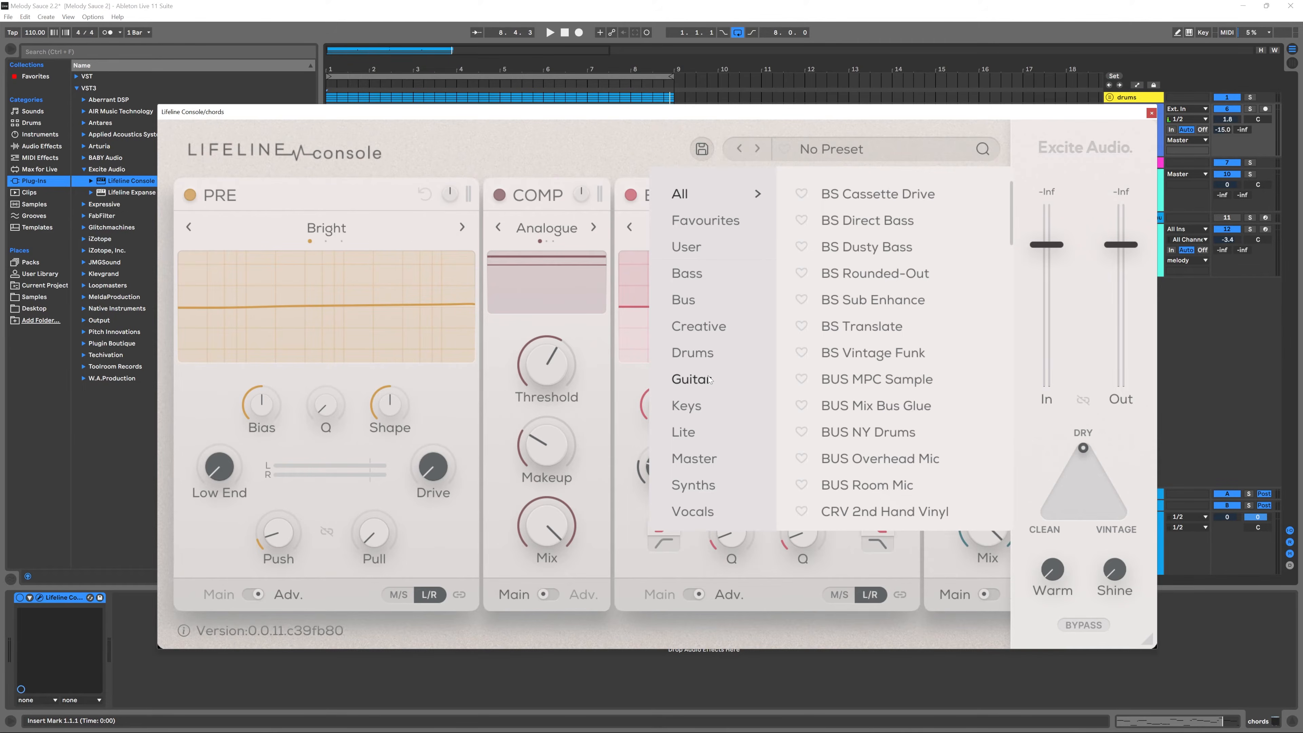
- Browse the preset library's full list and its Favourites and User categories without loading a preset
scroll(858, 378, "down", 15)
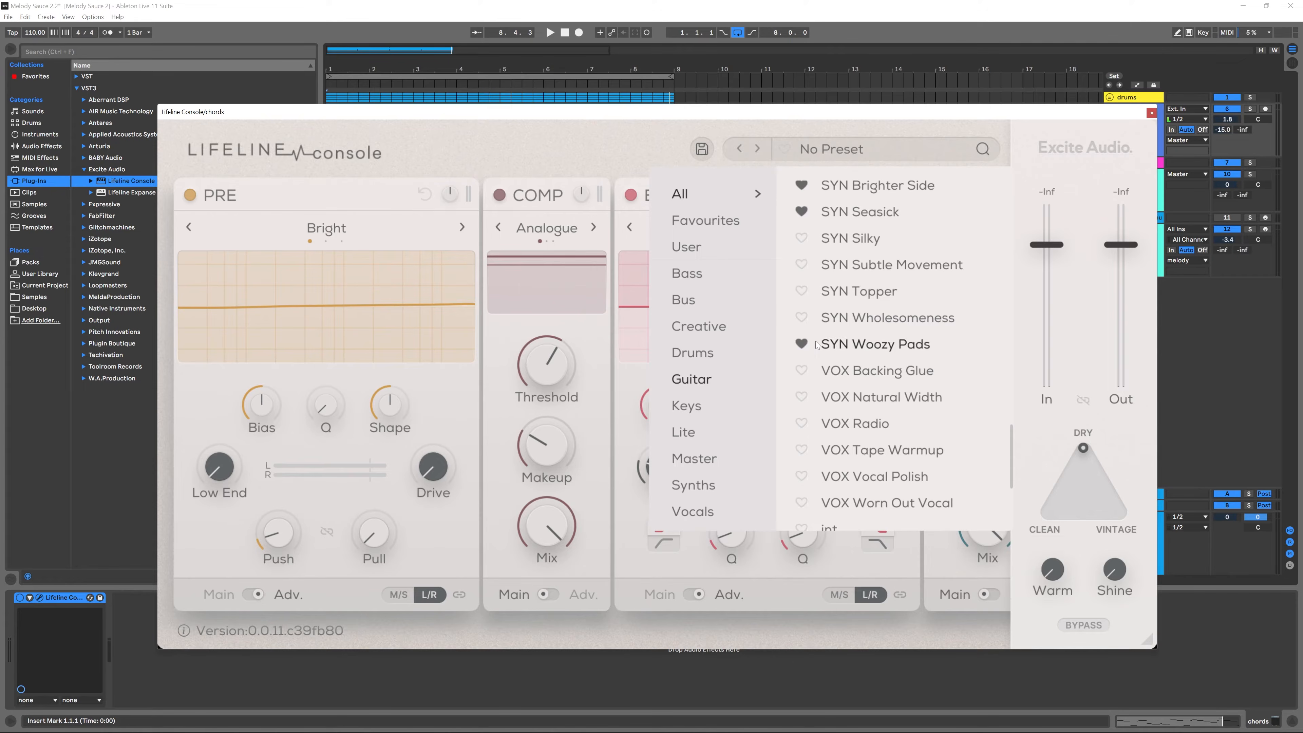
left_click(709, 227)
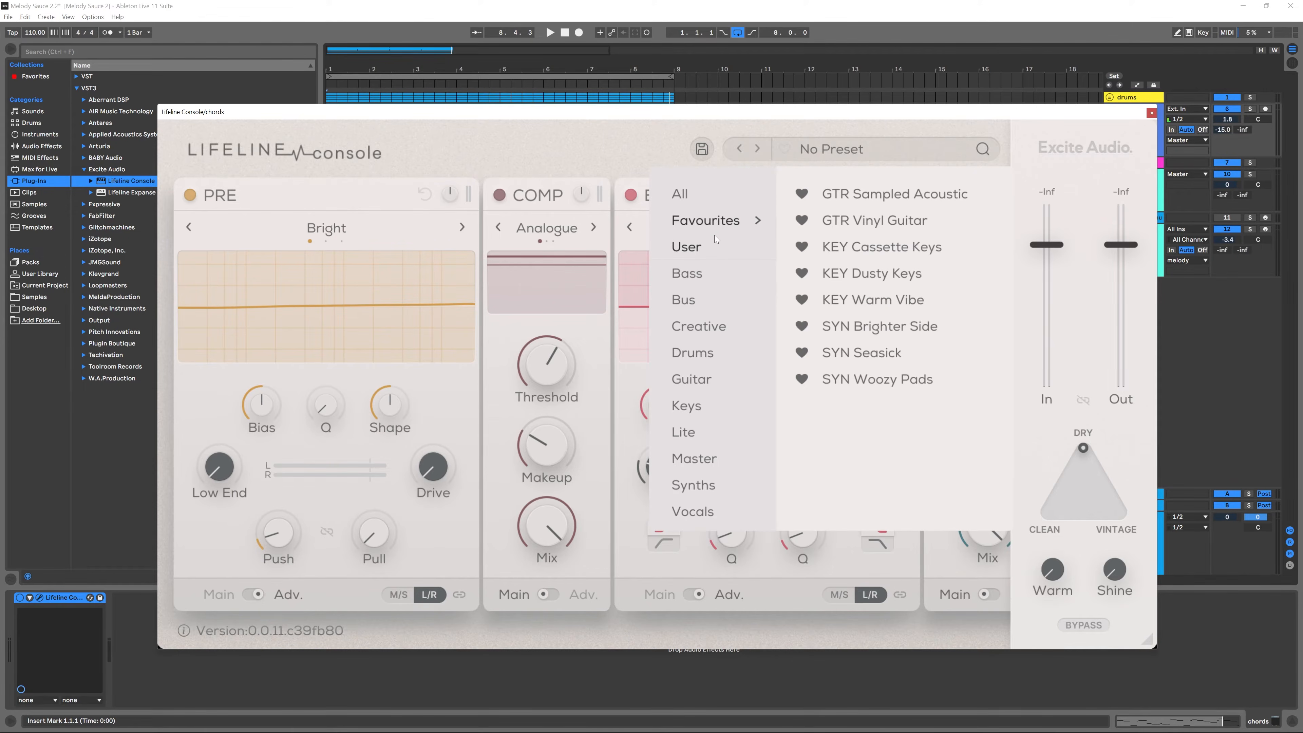
left_click(697, 247)
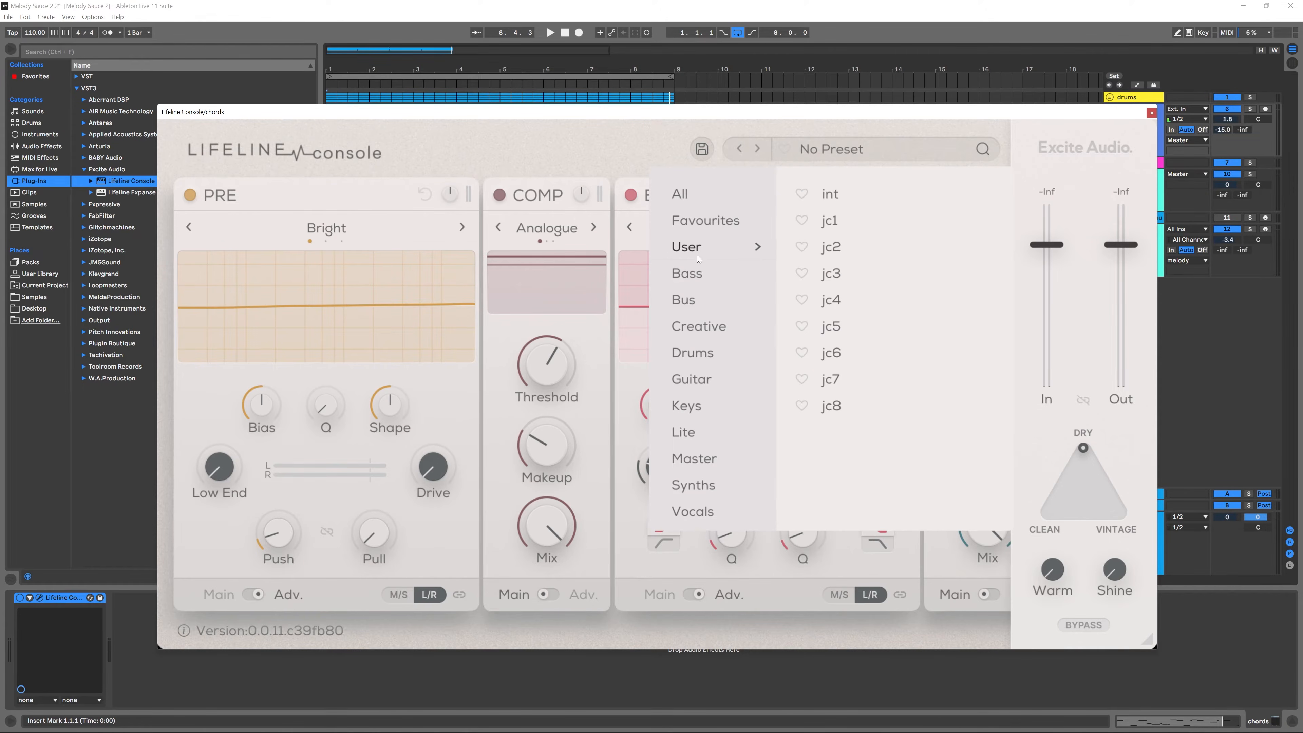
left_click(756, 194)
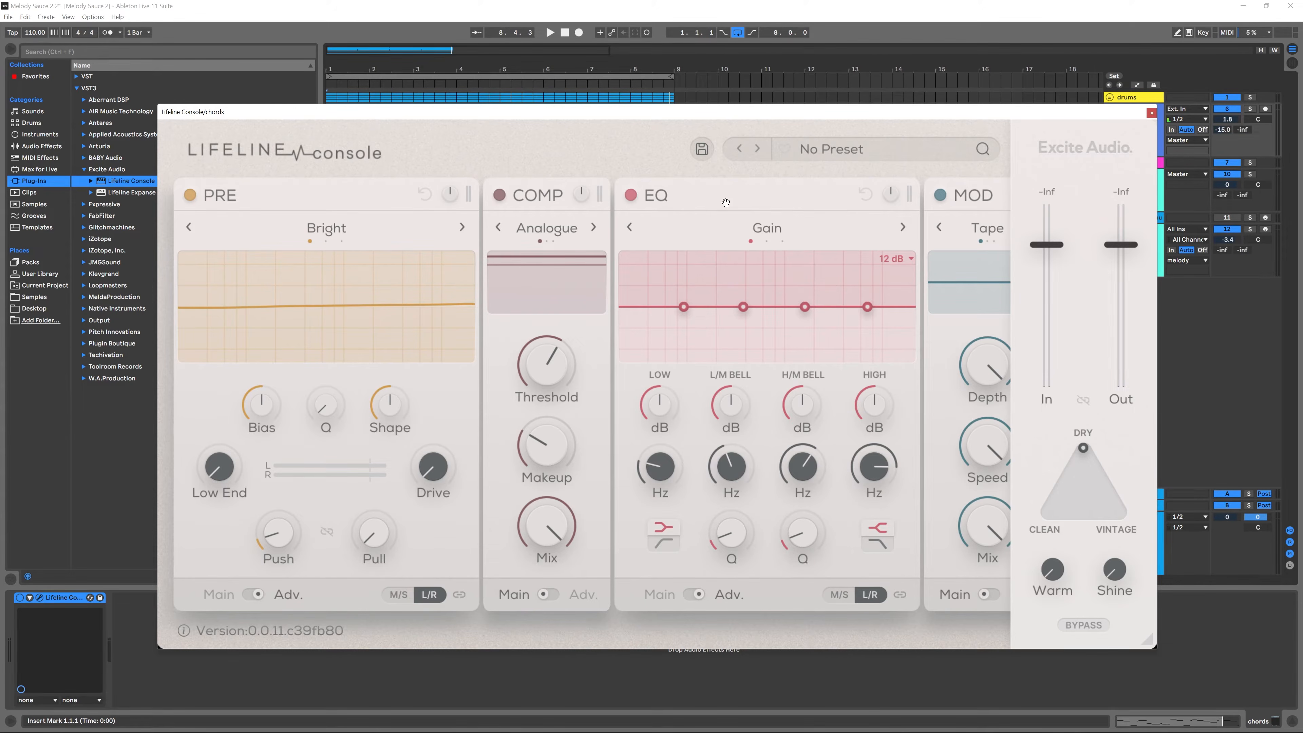
left_click_drag(726, 202, 314, 380)
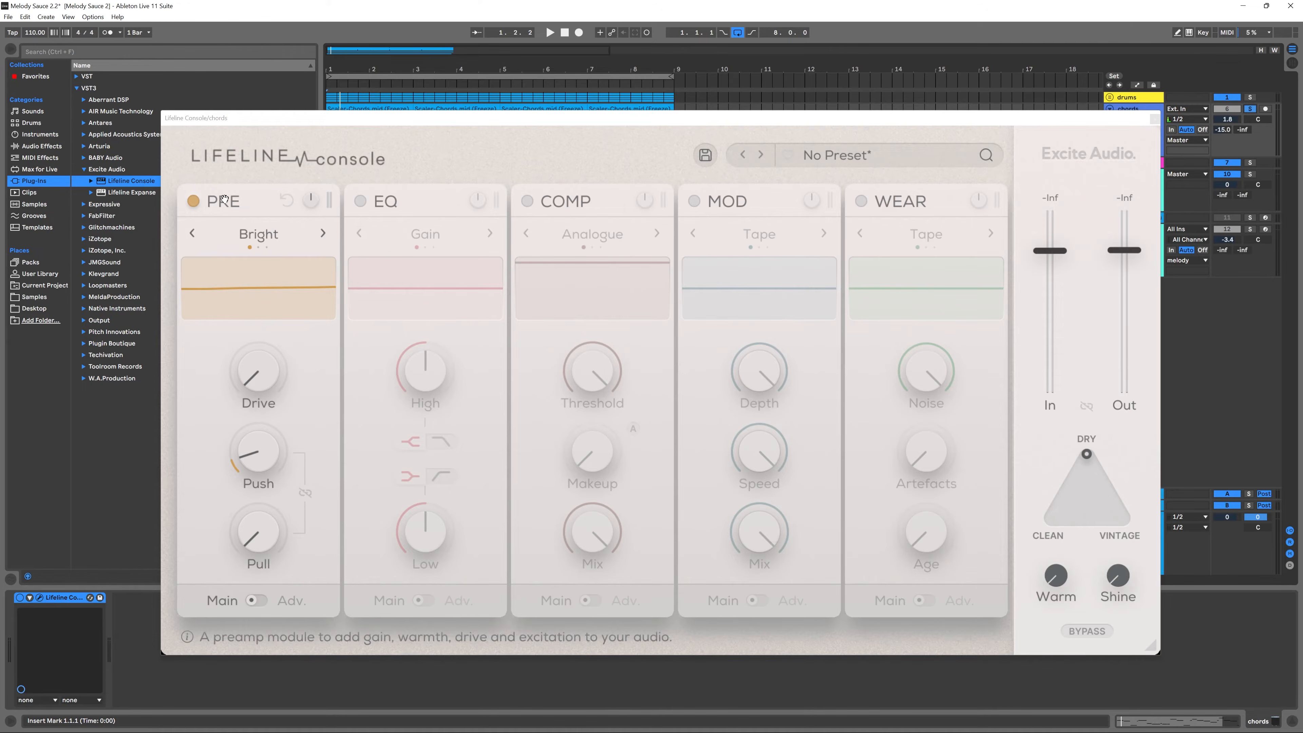
- Toggle the PRE module between its main and advanced pages, leaving the advanced page open
left_click(260, 602)
left_click(260, 602)
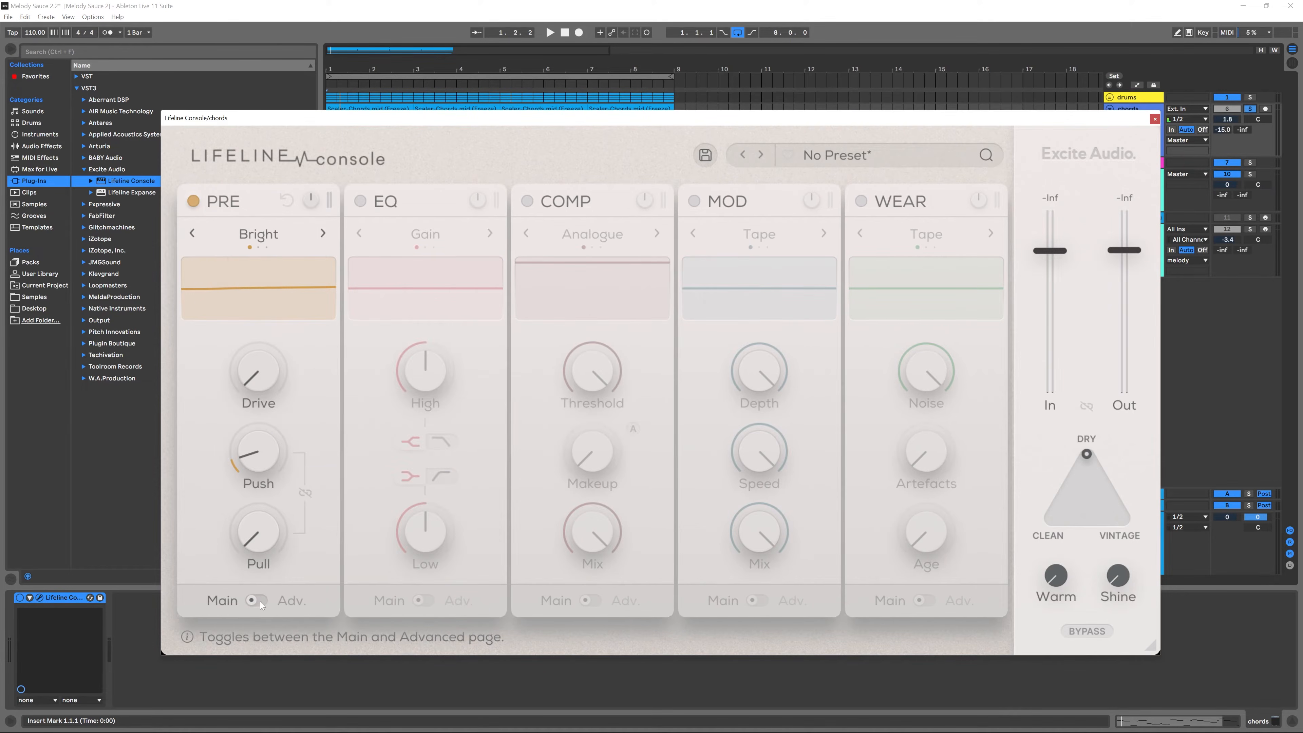
left_click(261, 602)
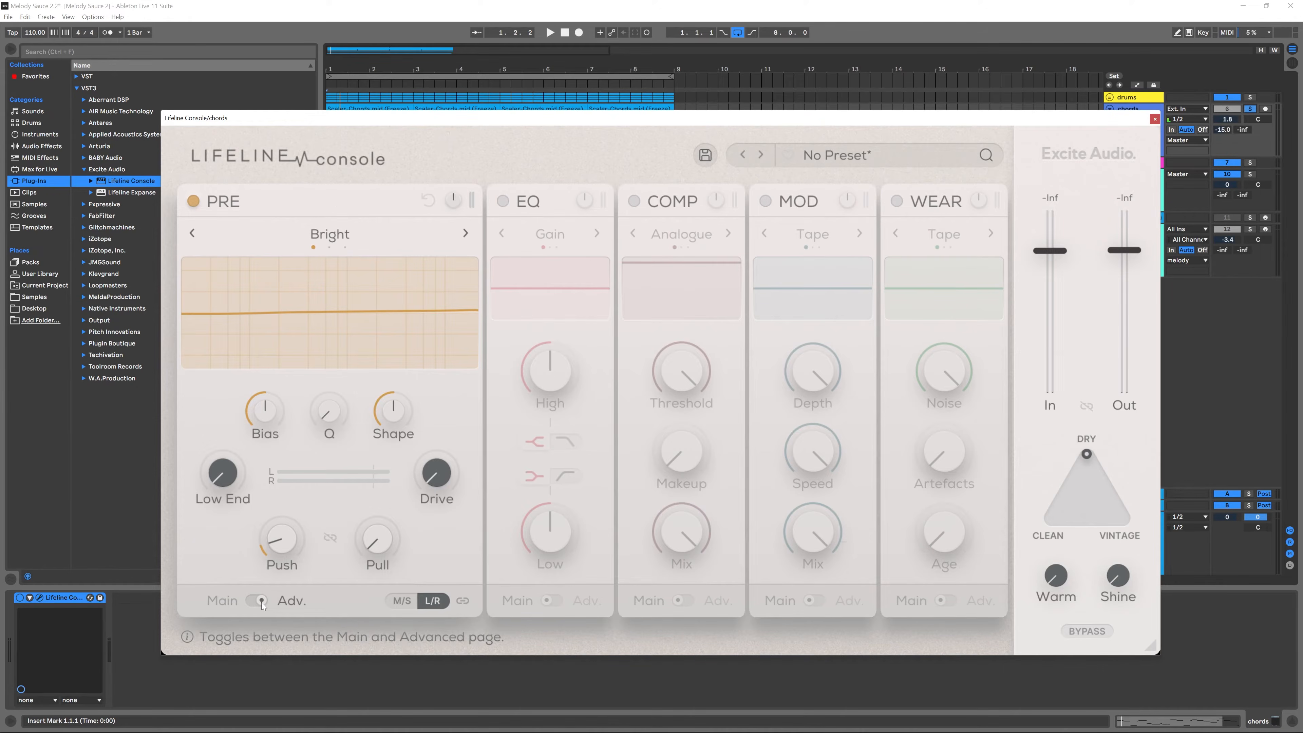
left_click(261, 602)
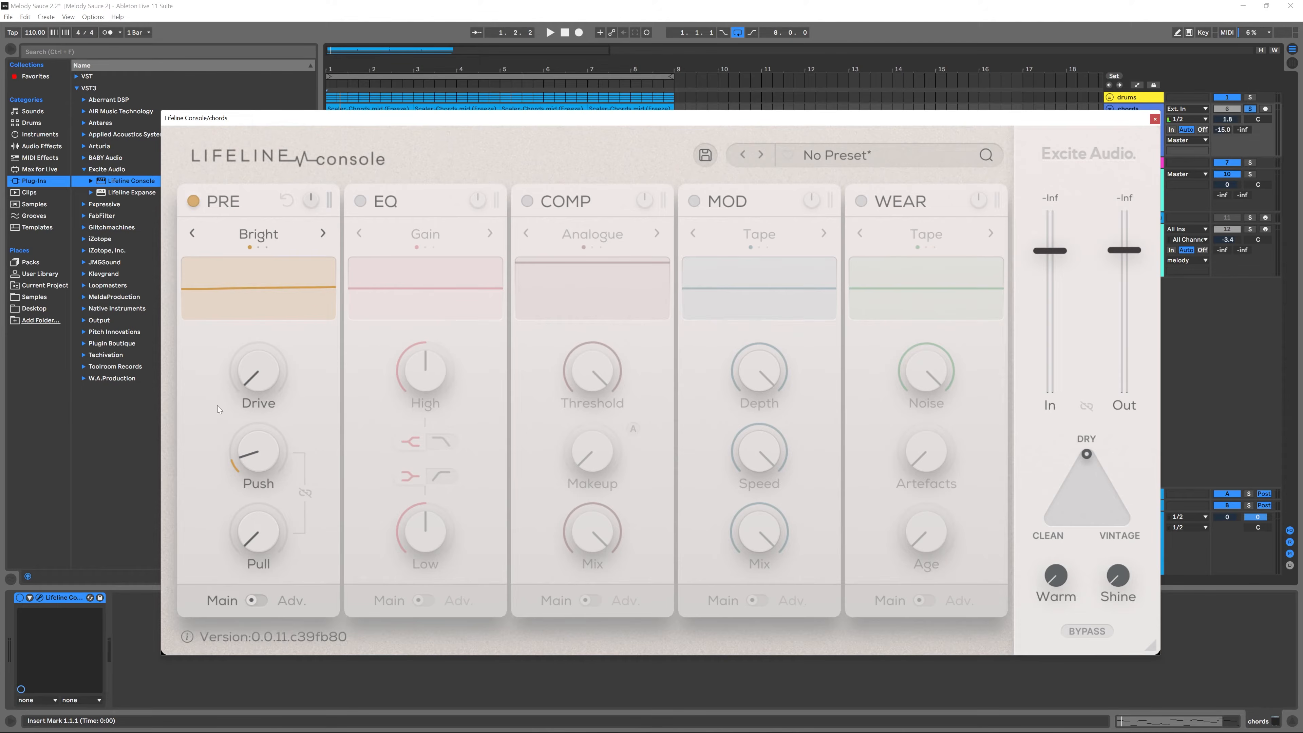
left_click(257, 601)
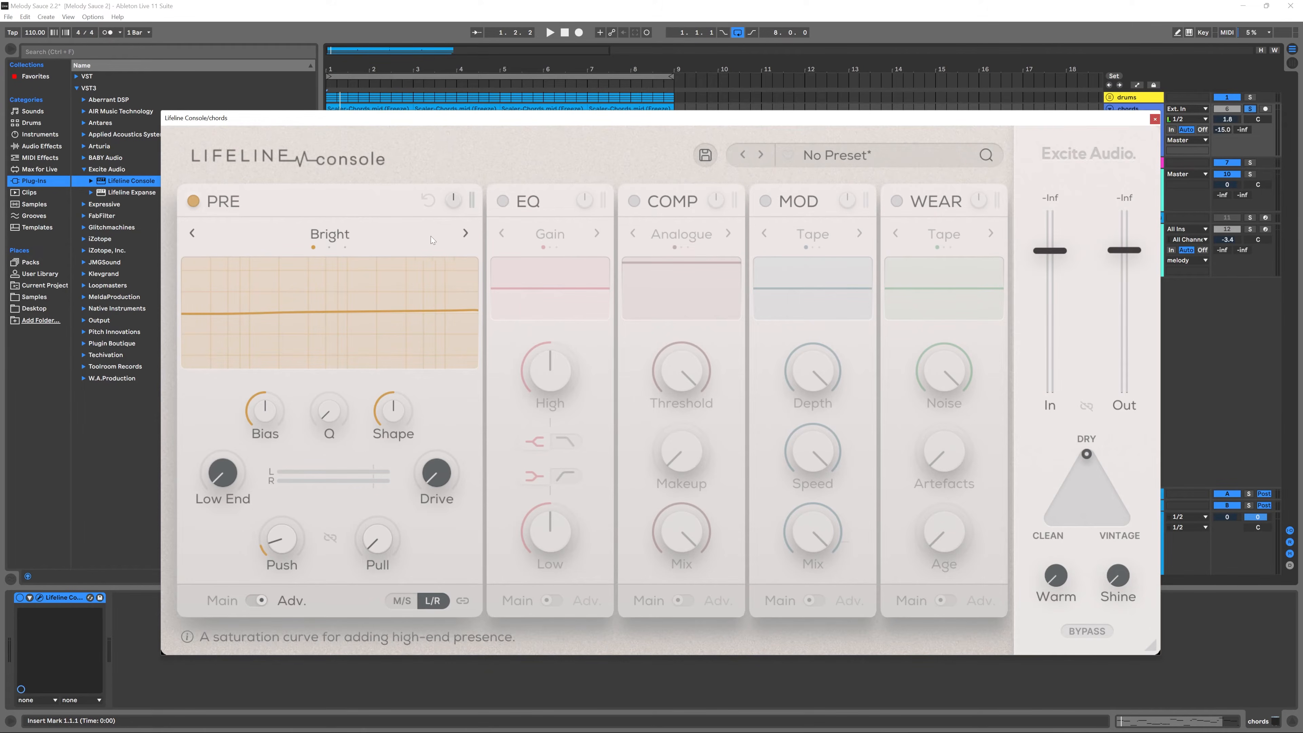
- Cycle through the PRE module's saturation modes and select Warm
left_click(464, 233)
left_click(464, 233)
left_click(465, 234)
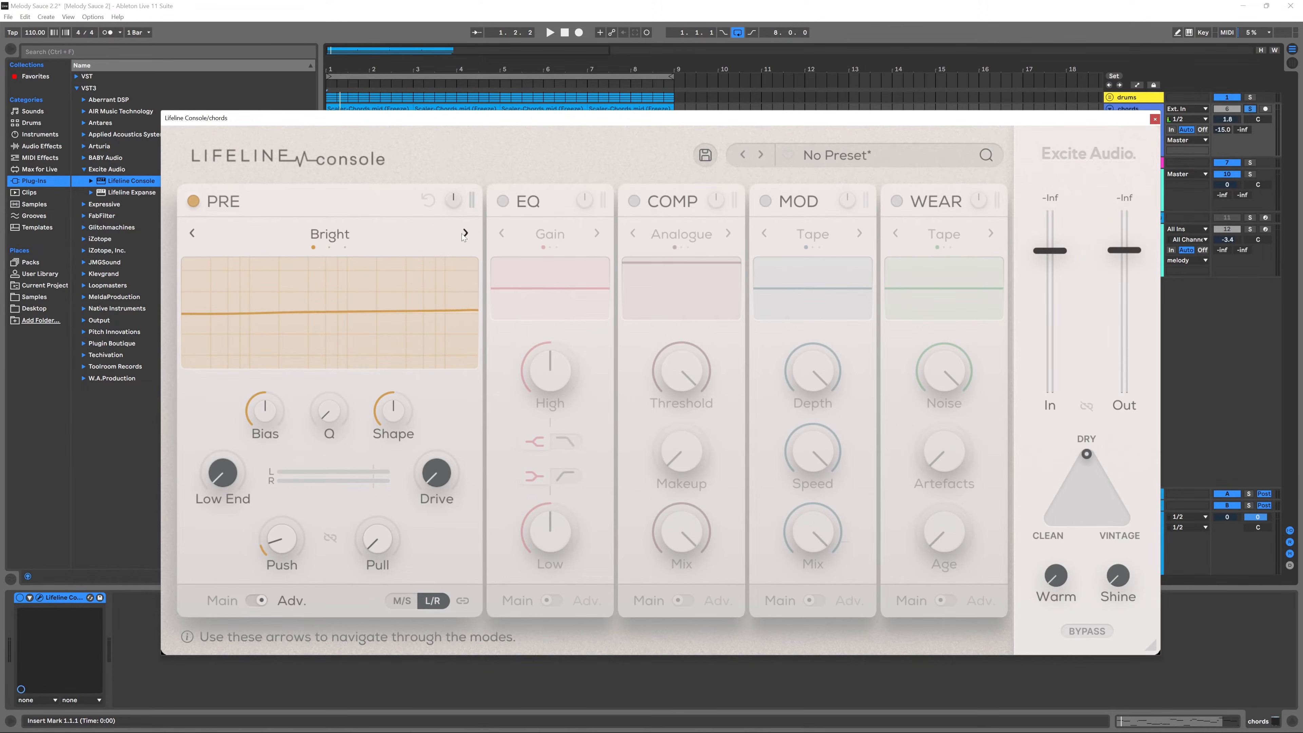
left_click(464, 233)
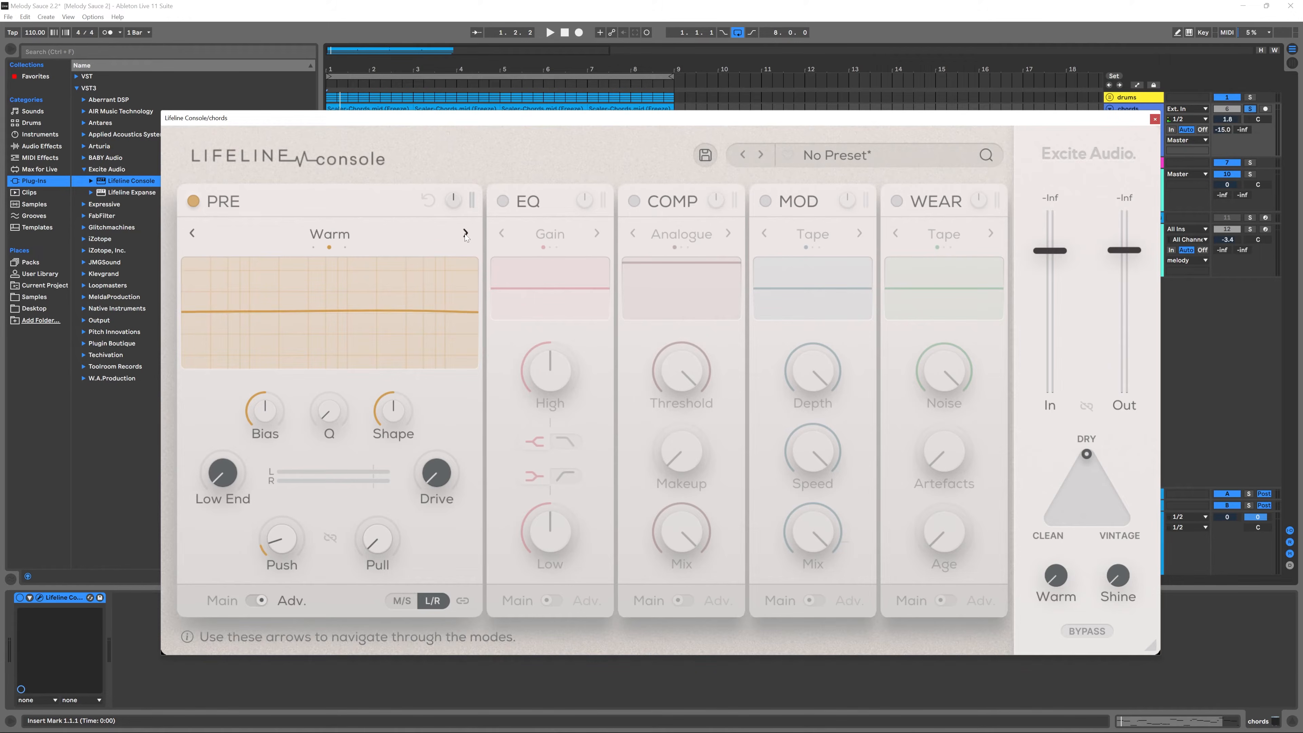
- Switch the PRE module to Bright, sweep Push up to about 96%, return it to 0% and briefly play the chords
left_click(464, 233)
left_click(464, 234)
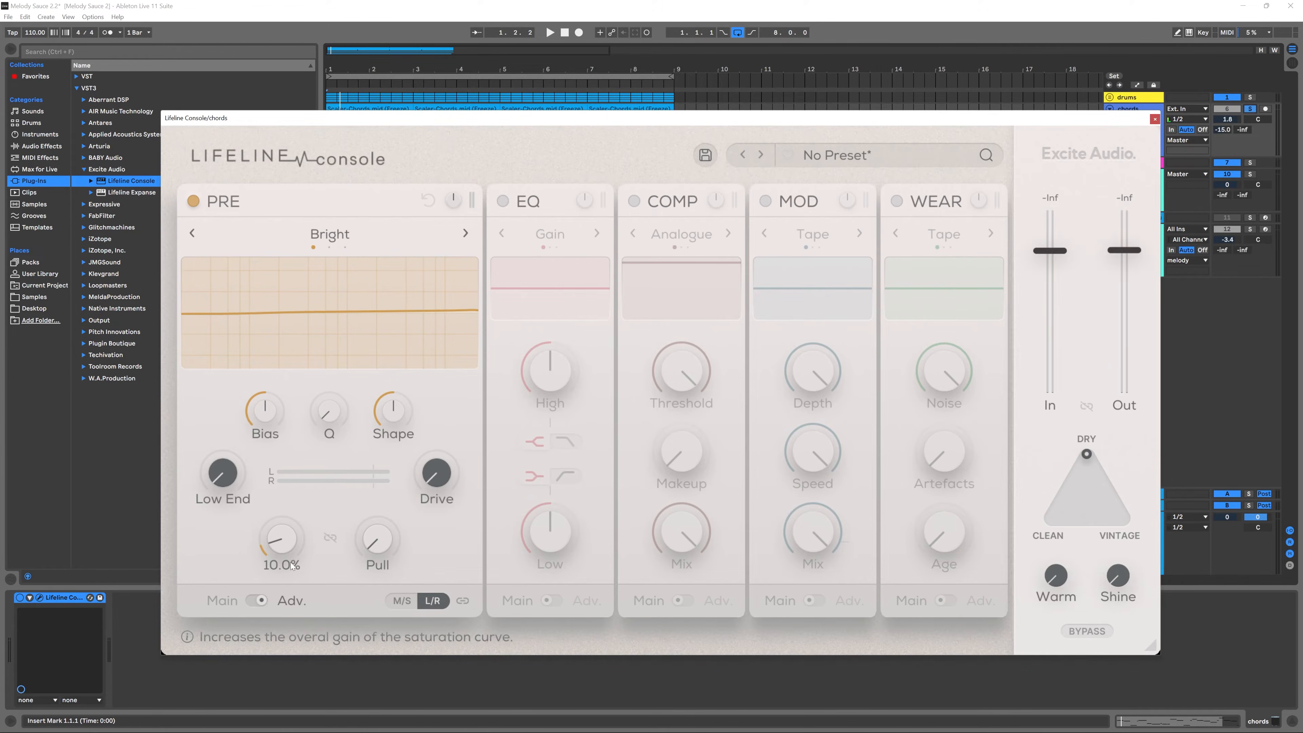
left_click_drag(289, 549, 288, 433)
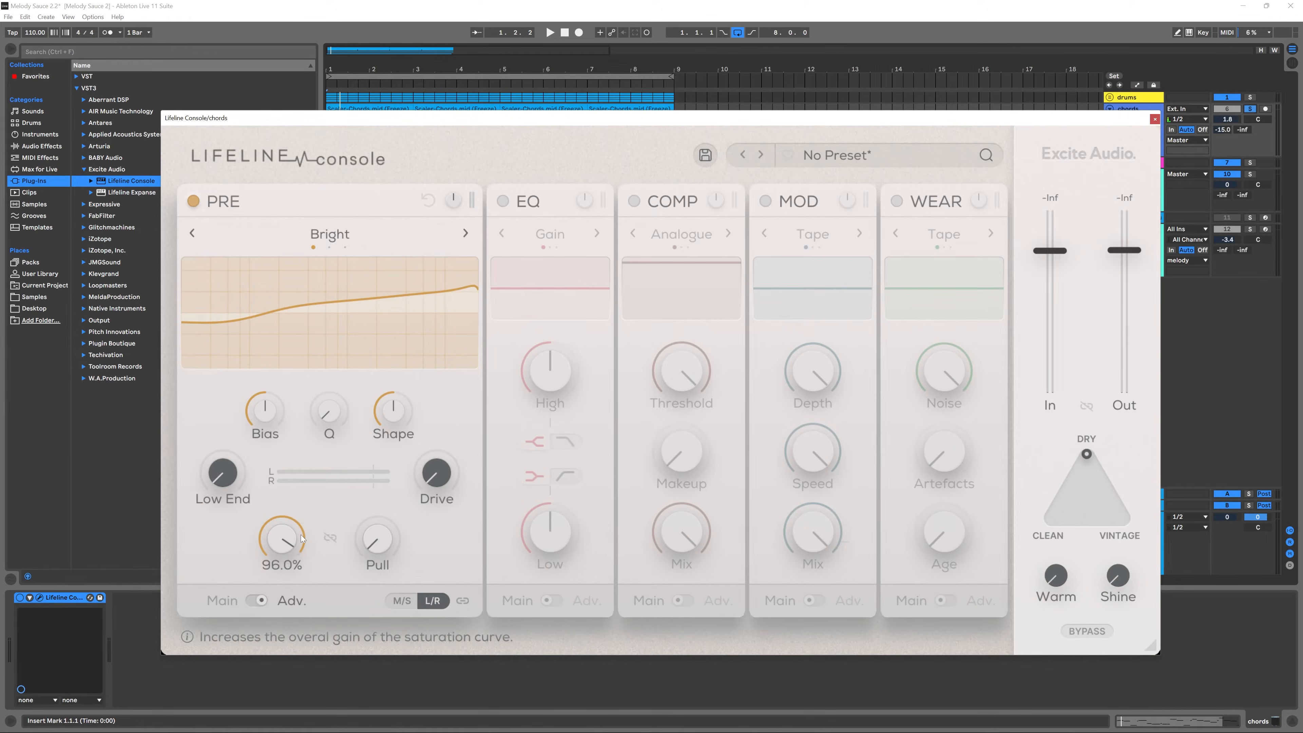
left_click_drag(281, 538, 284, 576)
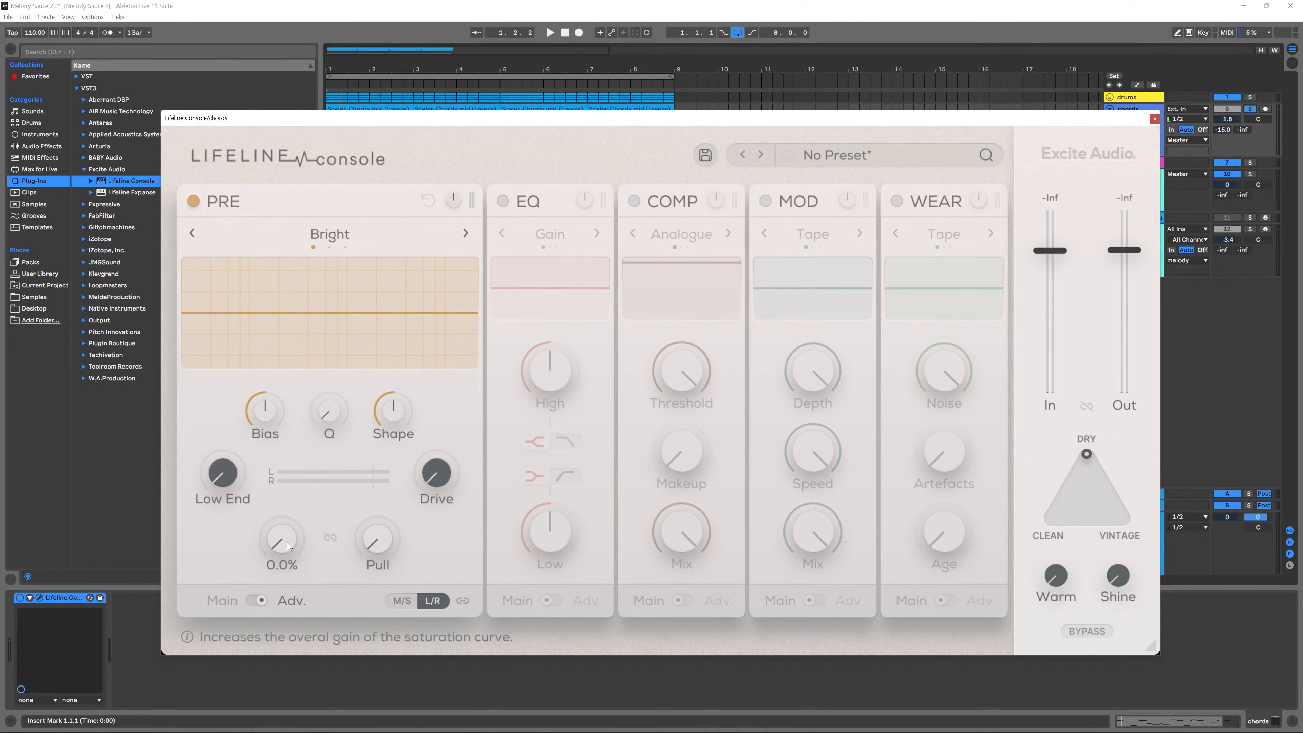
key("space")
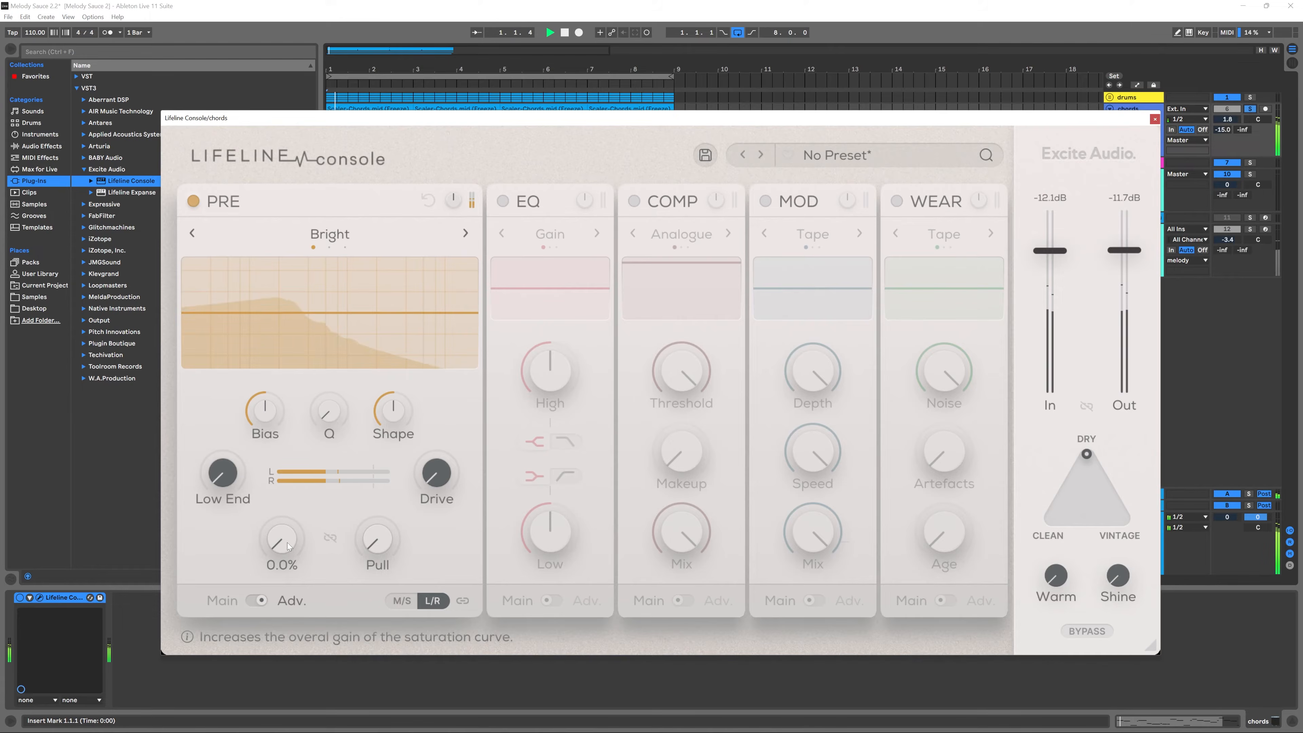
key("space")
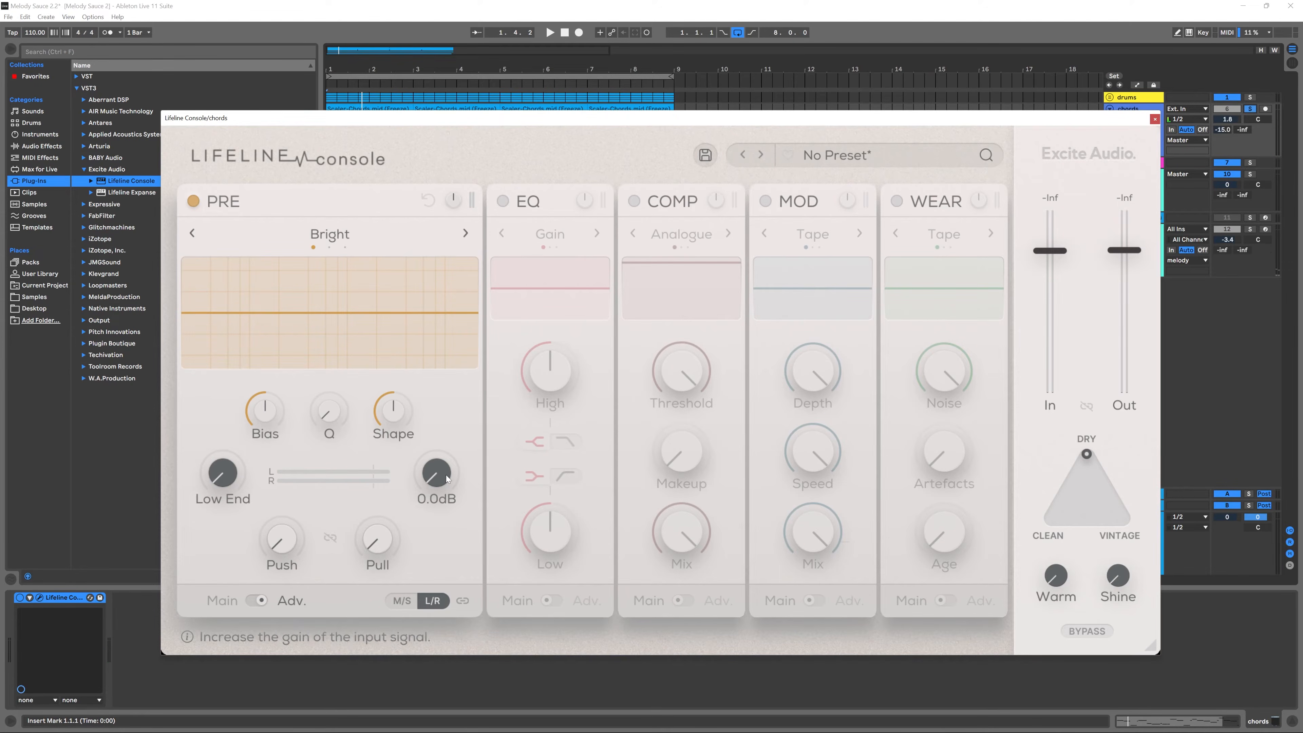
- Raise the PRE module's Drive to about 12.3 dB while auditioning the chords
left_click_drag(447, 470, 432, 447)
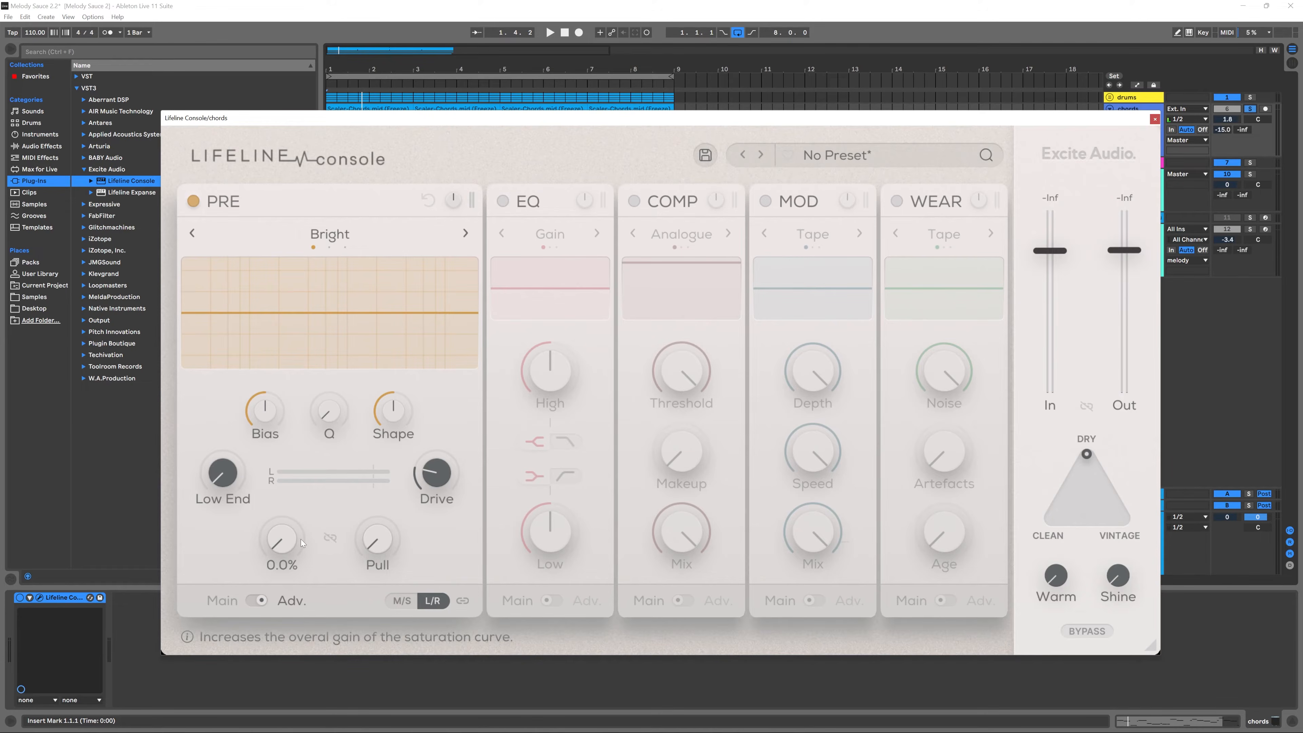
mouse_move(433, 480)
left_mouse_down()
mouse_move(443, 439)
mouse_move(433, 456)
left_mouse_up()
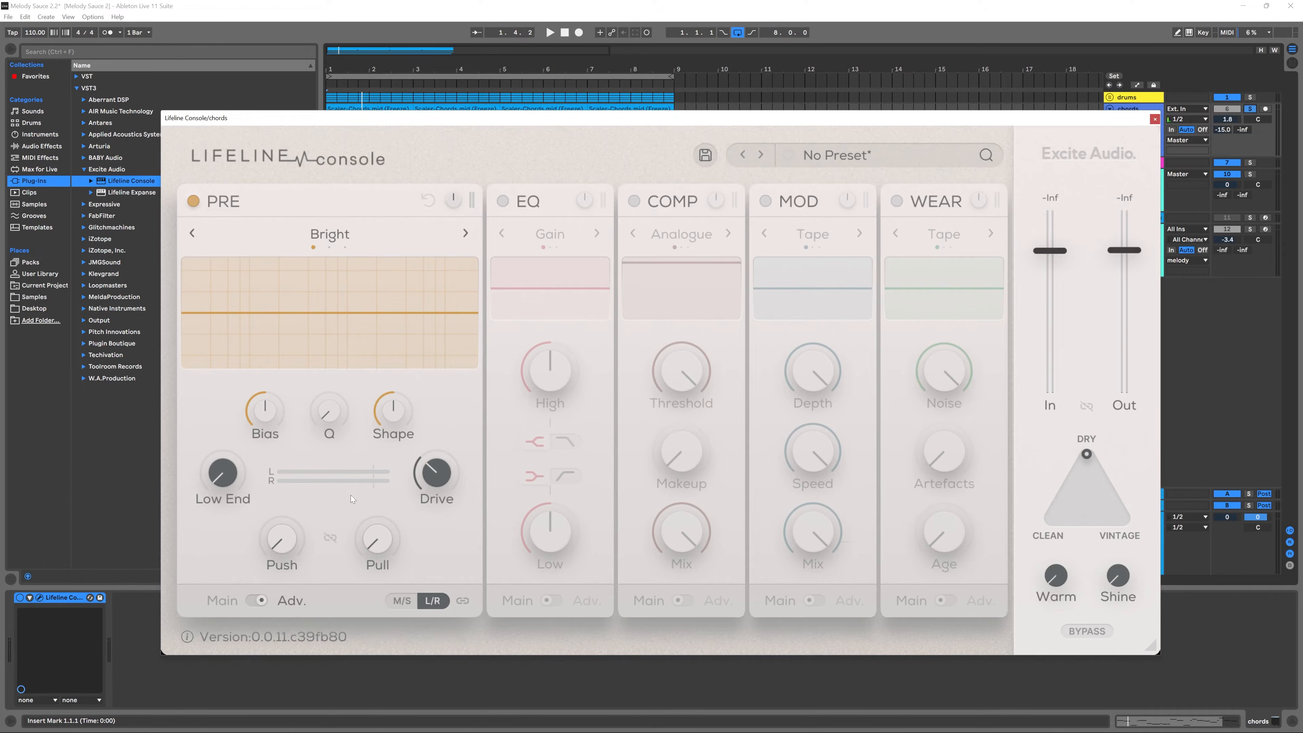
key("space")
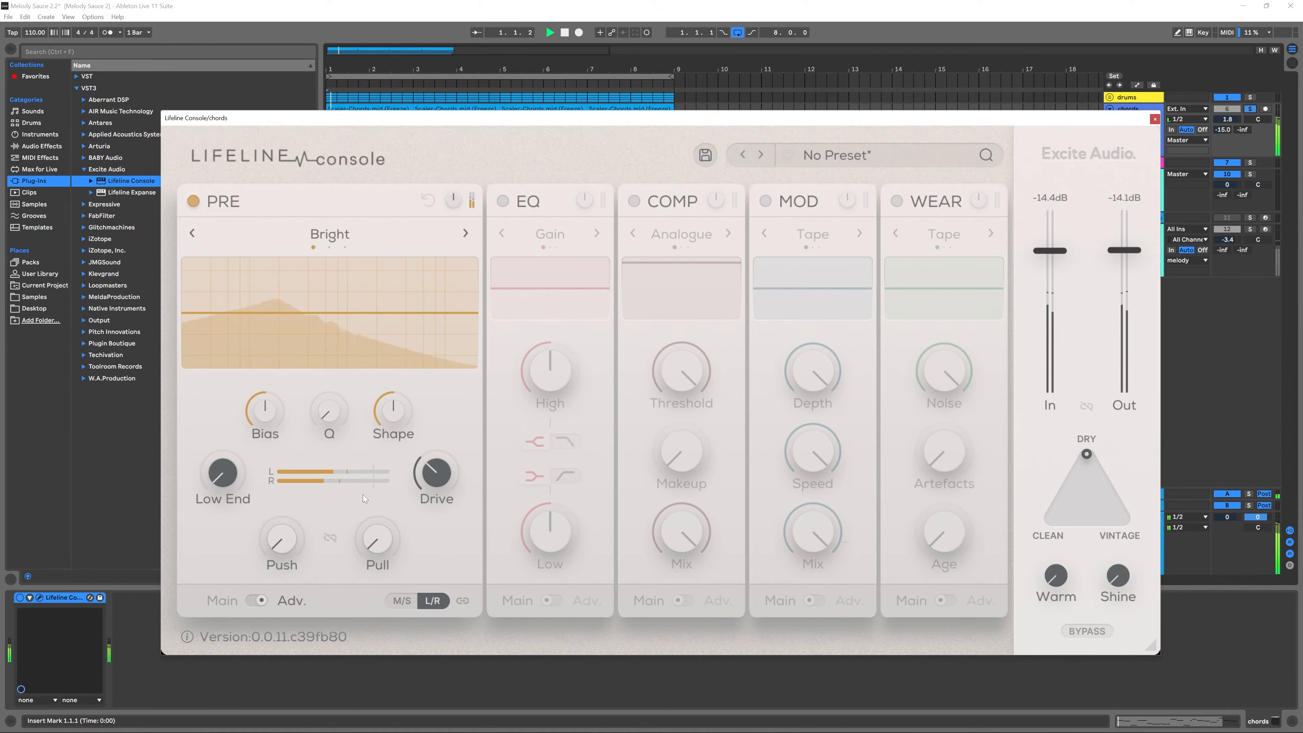
left_click_drag(439, 480, 430, 467)
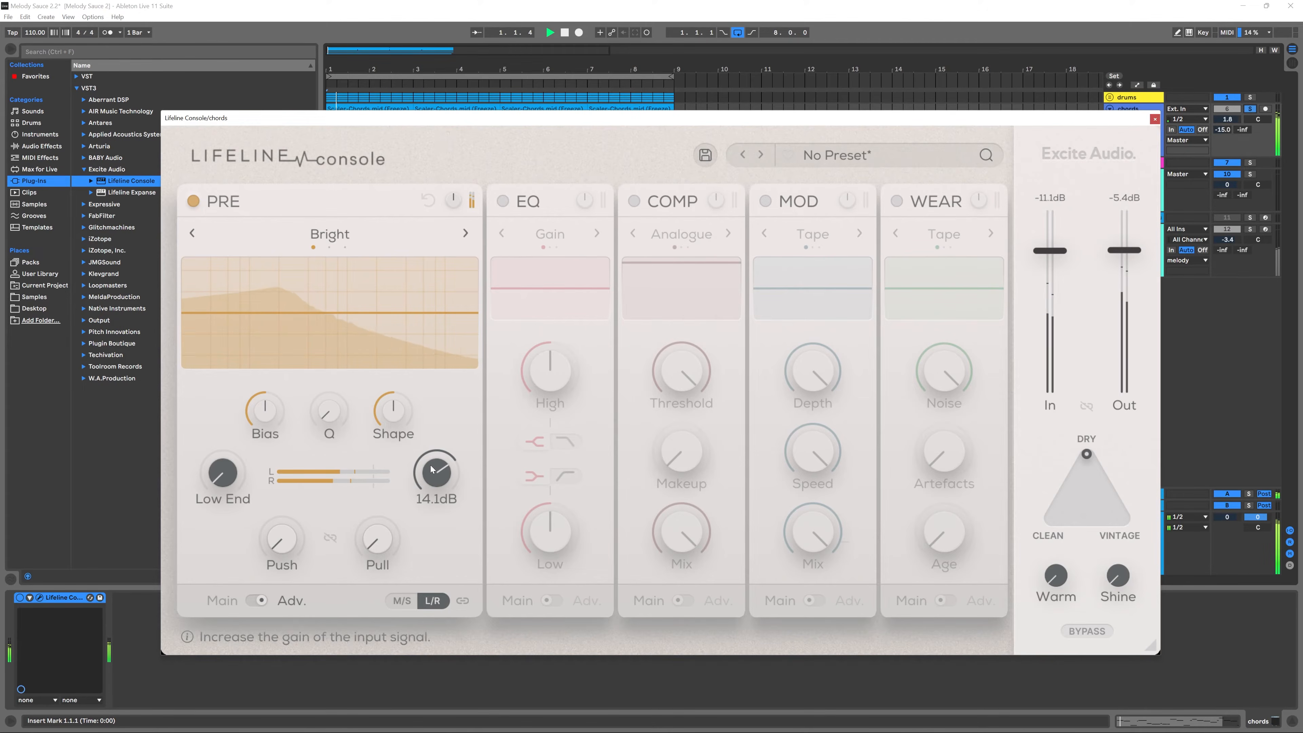
key("space")
left_click_drag(432, 469, 431, 473)
key("space")
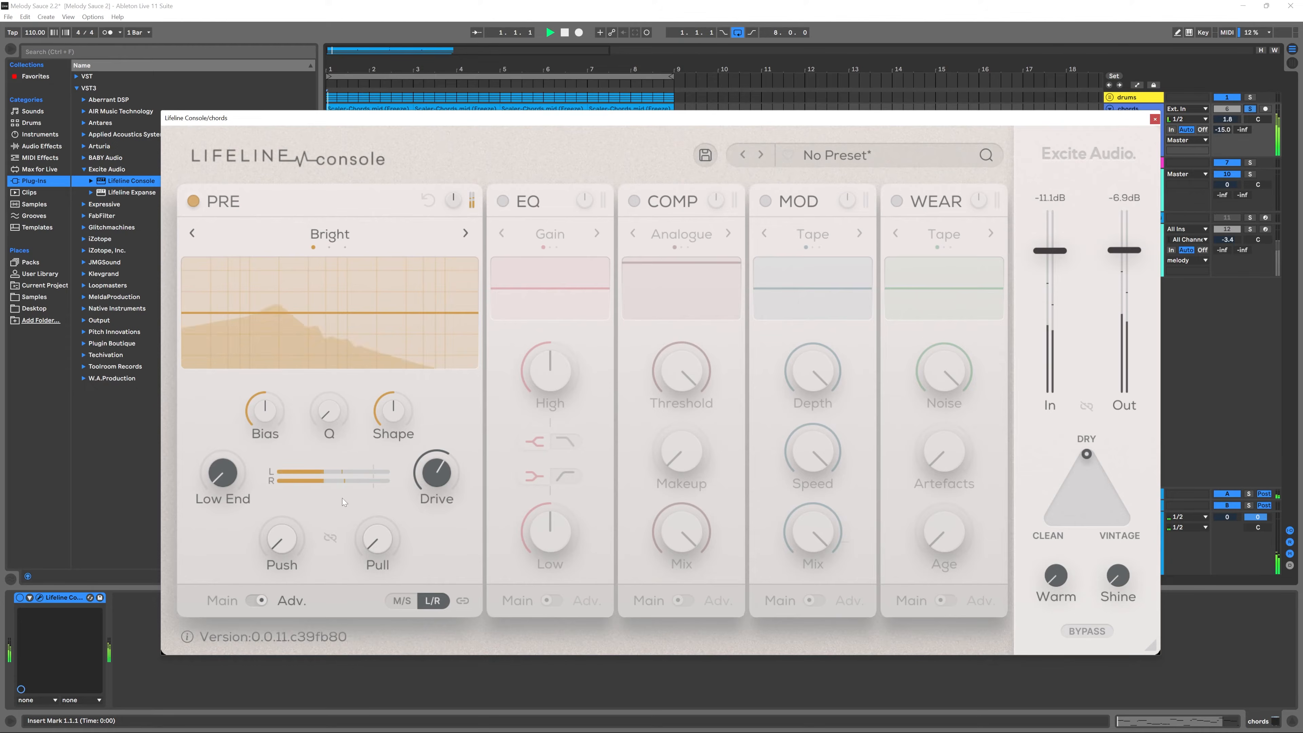
key("space")
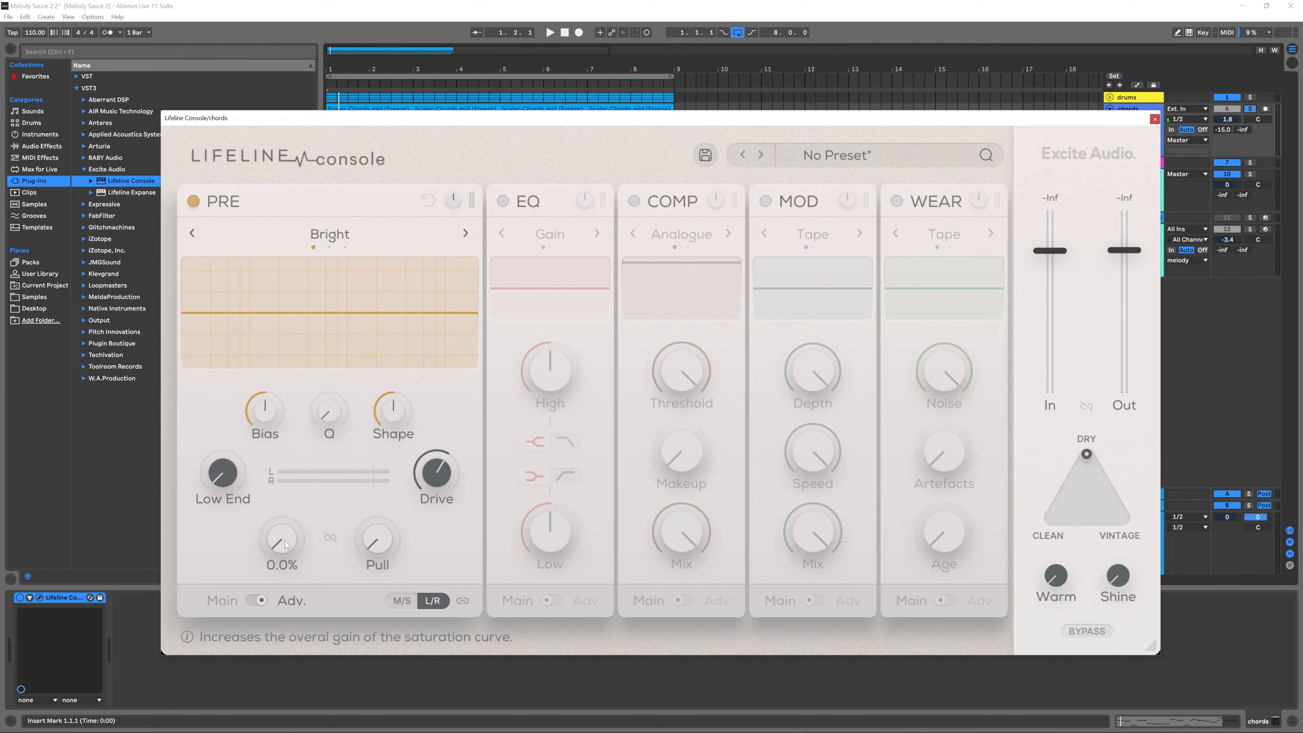
- Raise Push to its maximum in Bright mode and audition the saturated chords
key("space")
left_click_drag(285, 542, 283, 508)
key("space")
key("space")
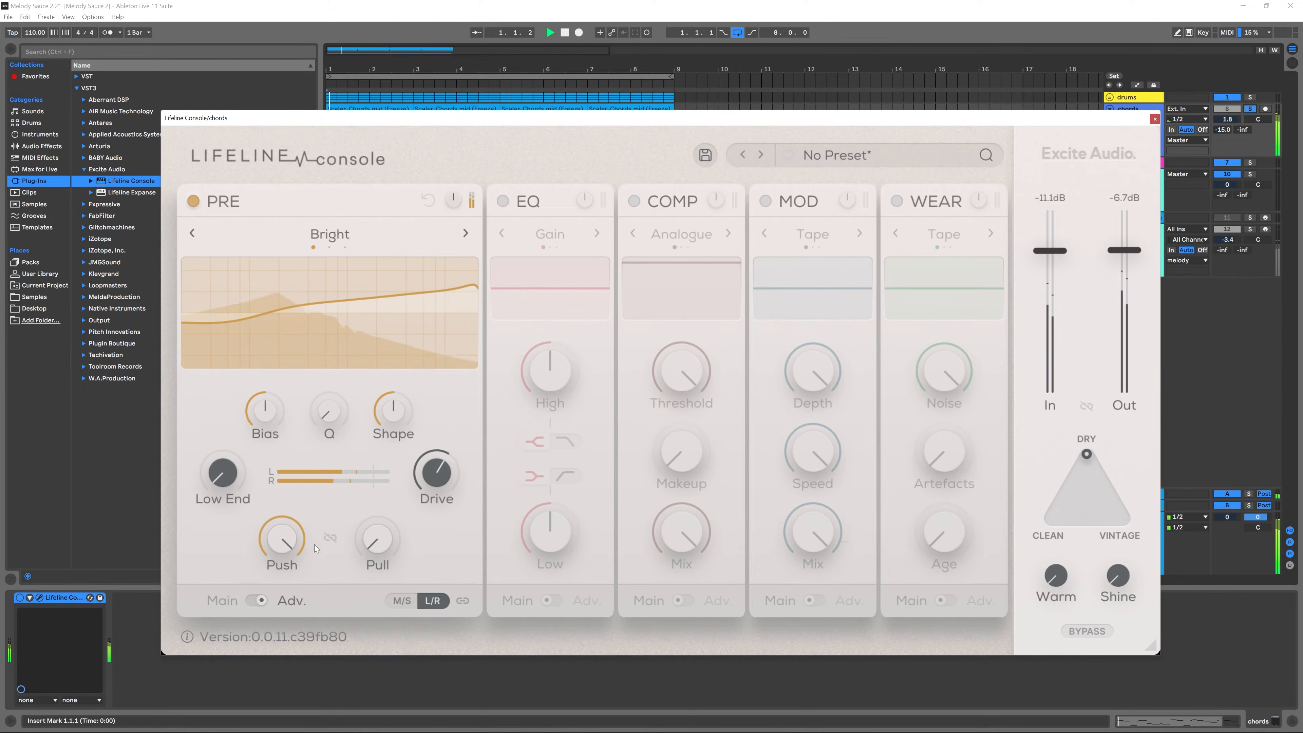
key("space")
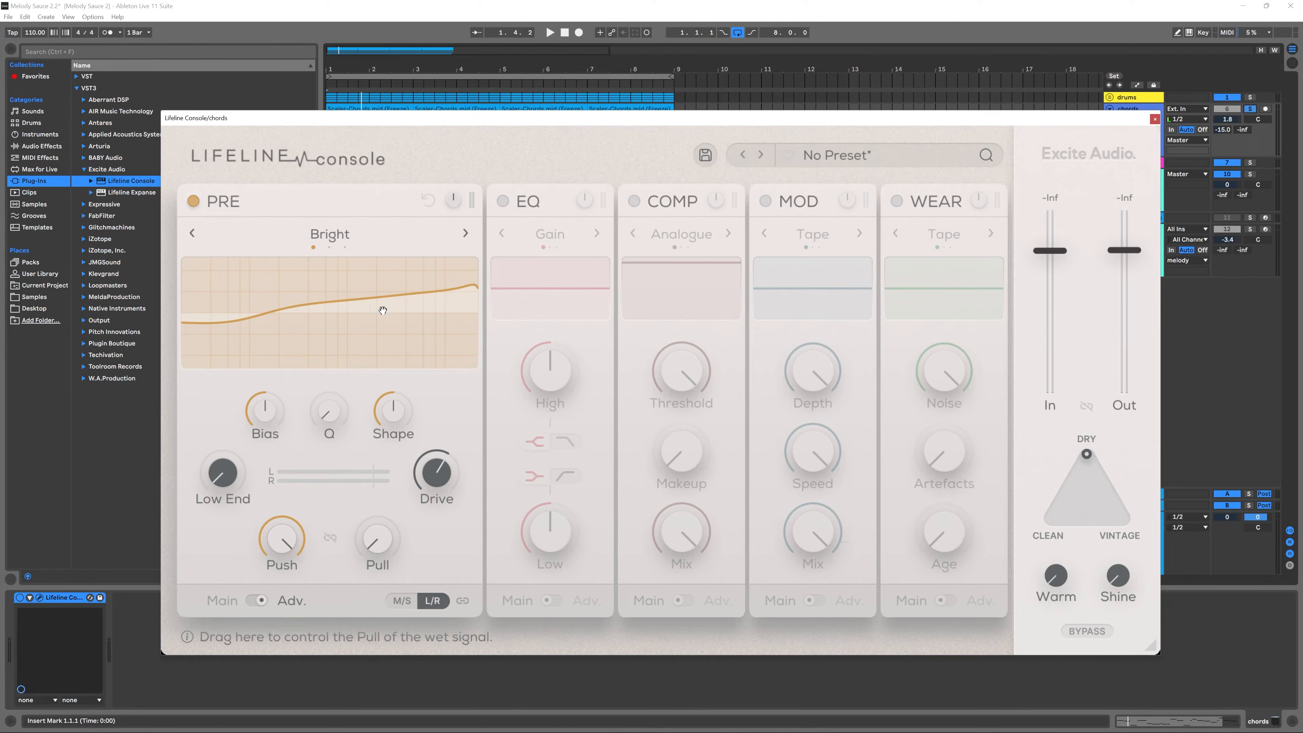
key("space")
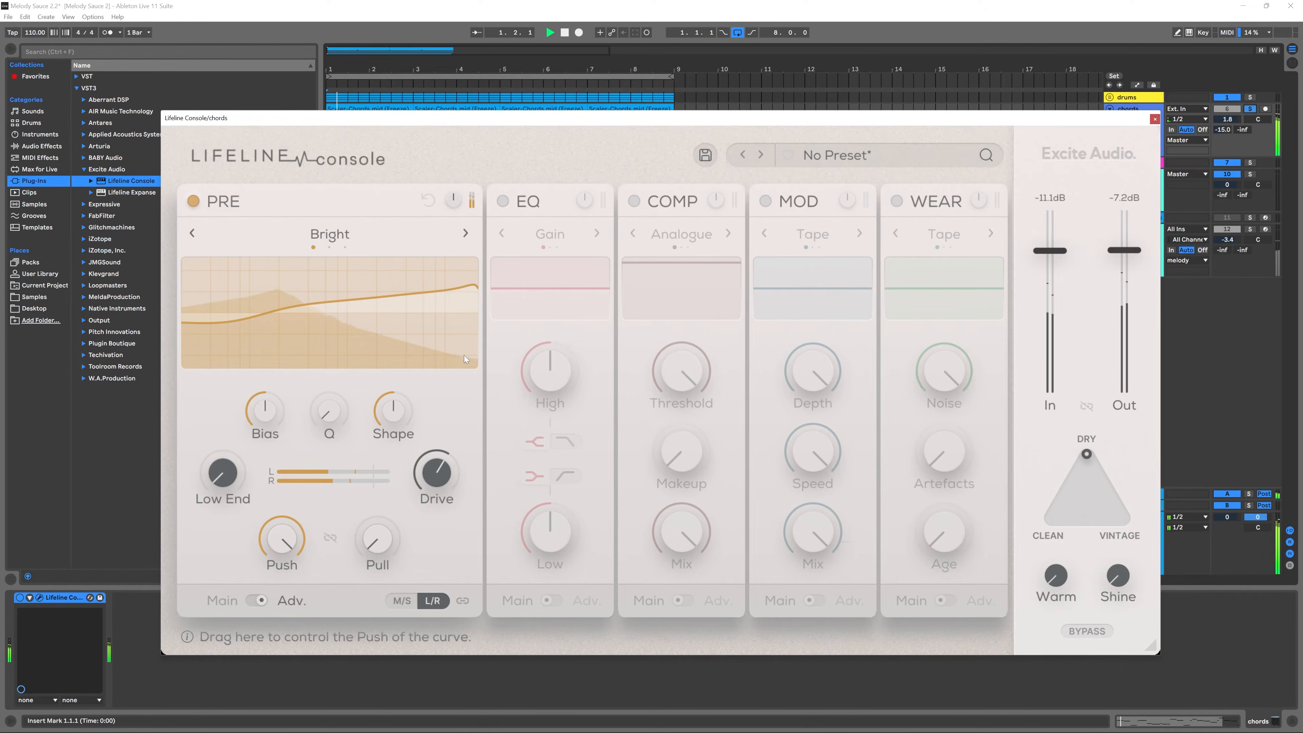
key("space")
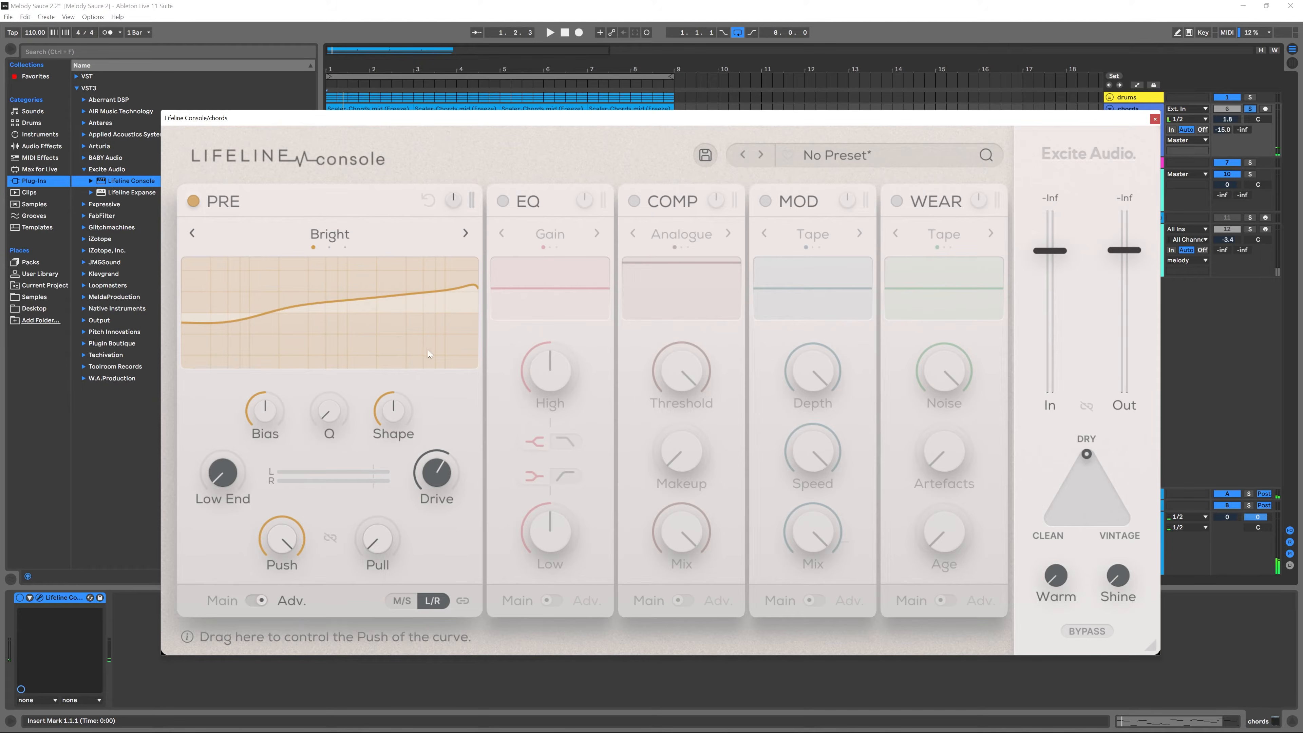
- Settle on the Warm saturation mode, reset Push to 0%, and raise it to 100% while playing the chords
left_click(465, 234)
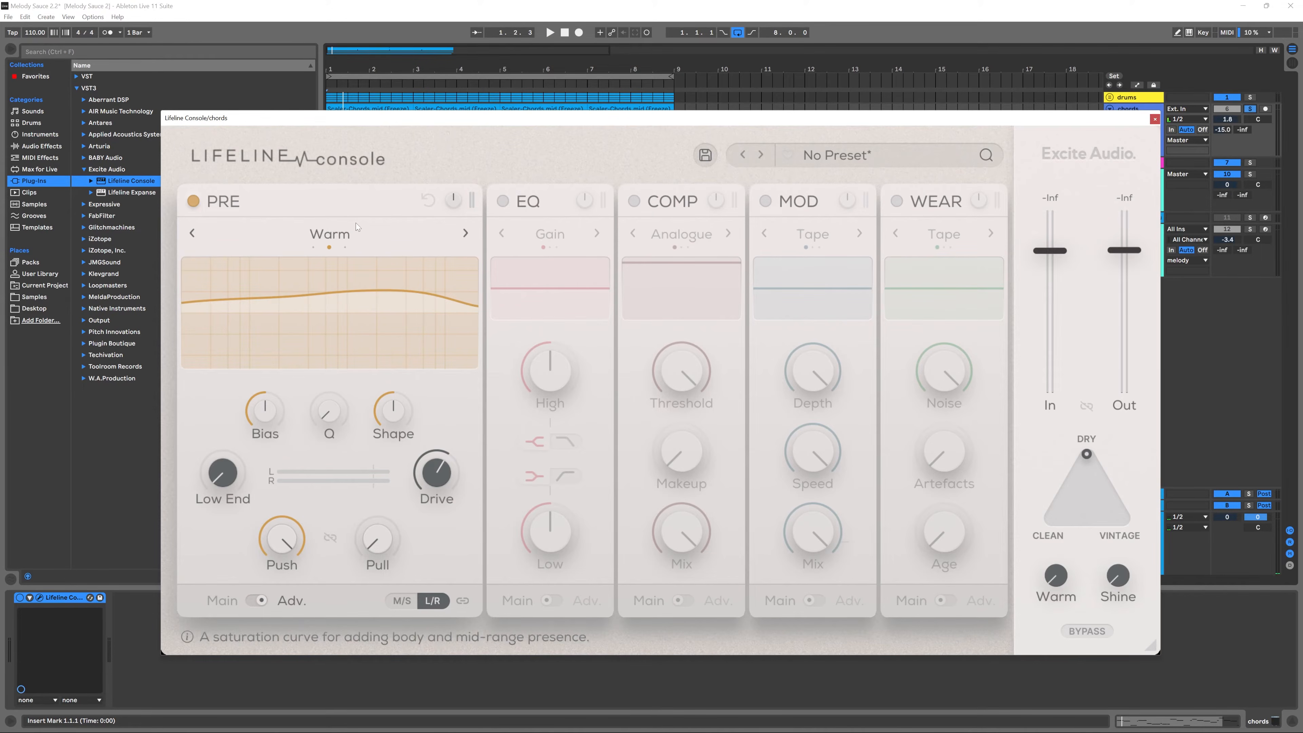
left_click(465, 234)
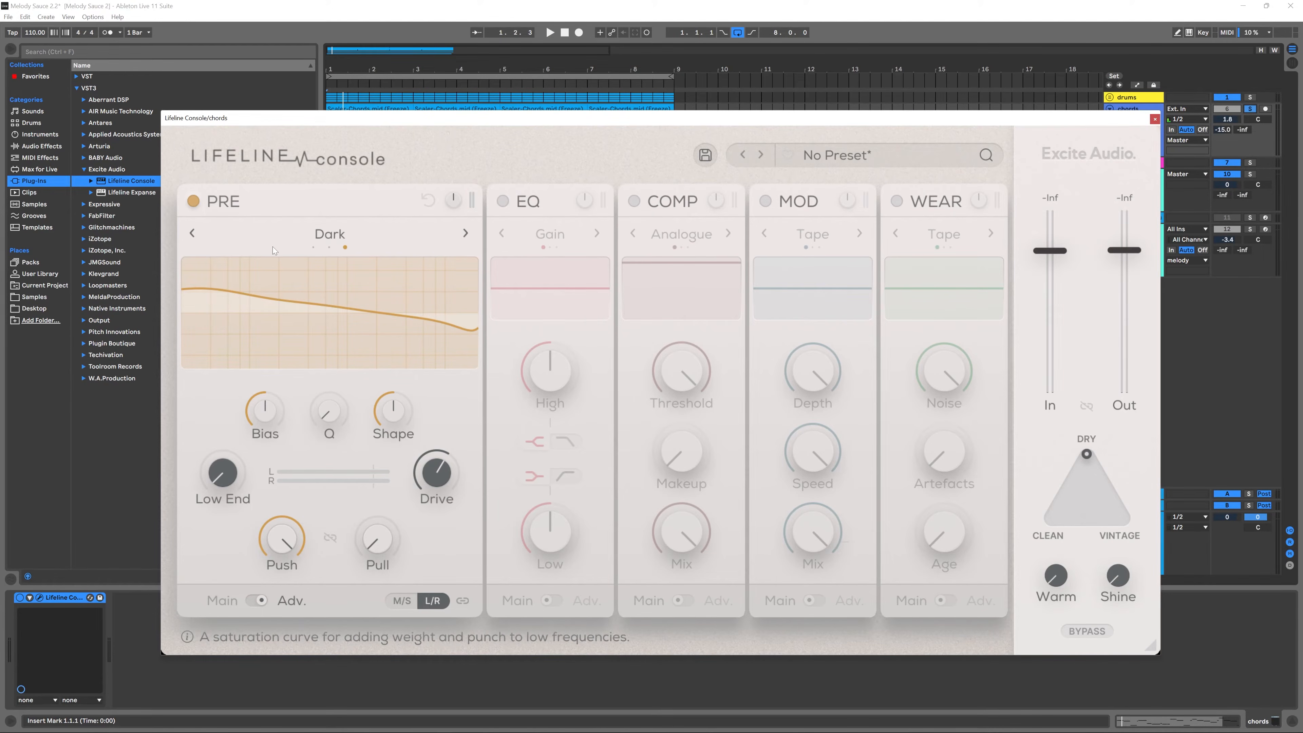
left_click(194, 232)
left_click_drag(286, 545, 285, 625)
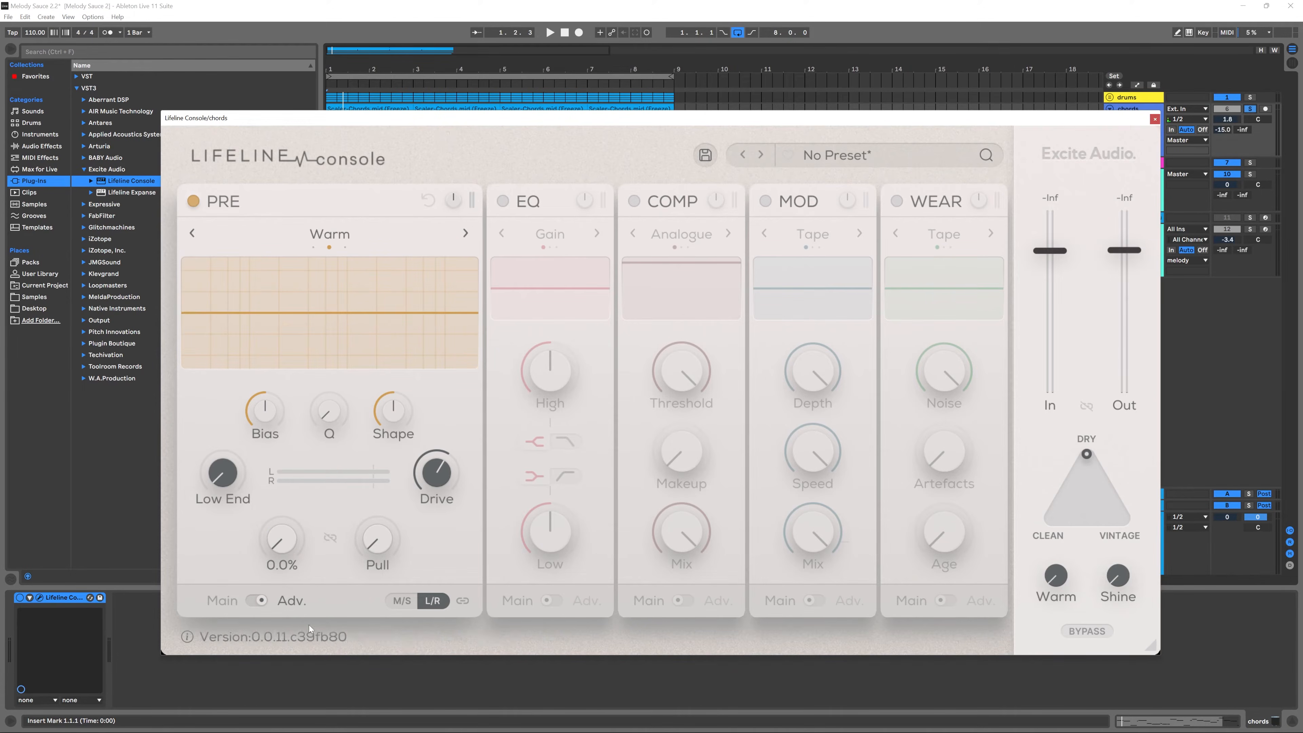
key("space")
mouse_move(285, 546)
left_mouse_down()
mouse_move(284, 491)
mouse_move(288, 527)
left_mouse_up()
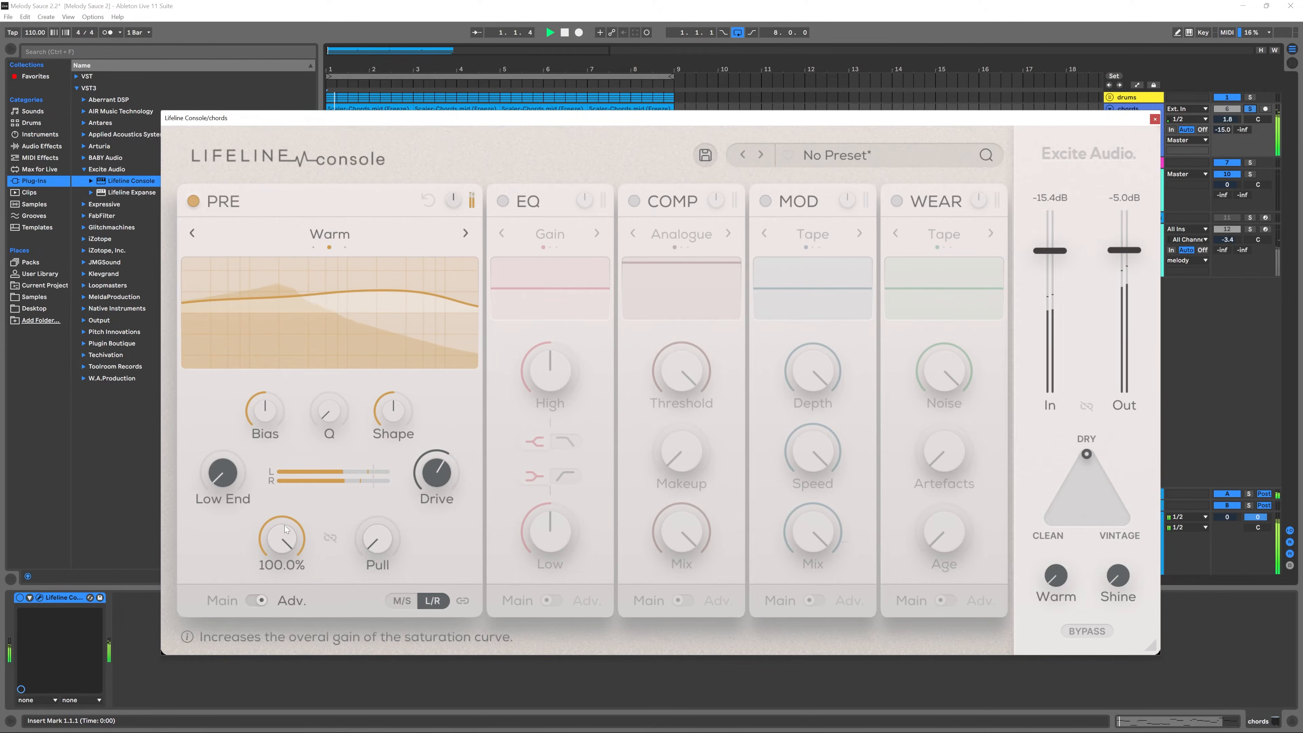
key("space")
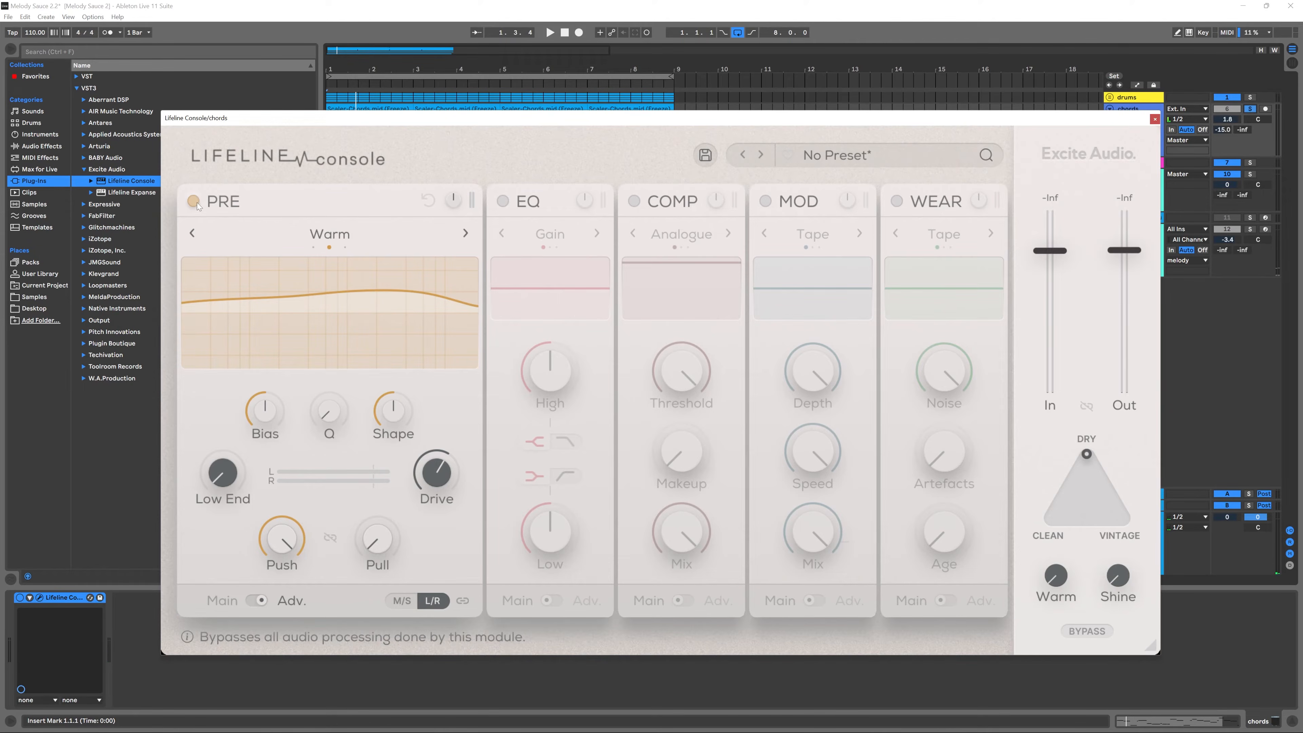
- Compare the Warm saturation against the bypassed signal during playback, then re-enable the PRE module
key("space")
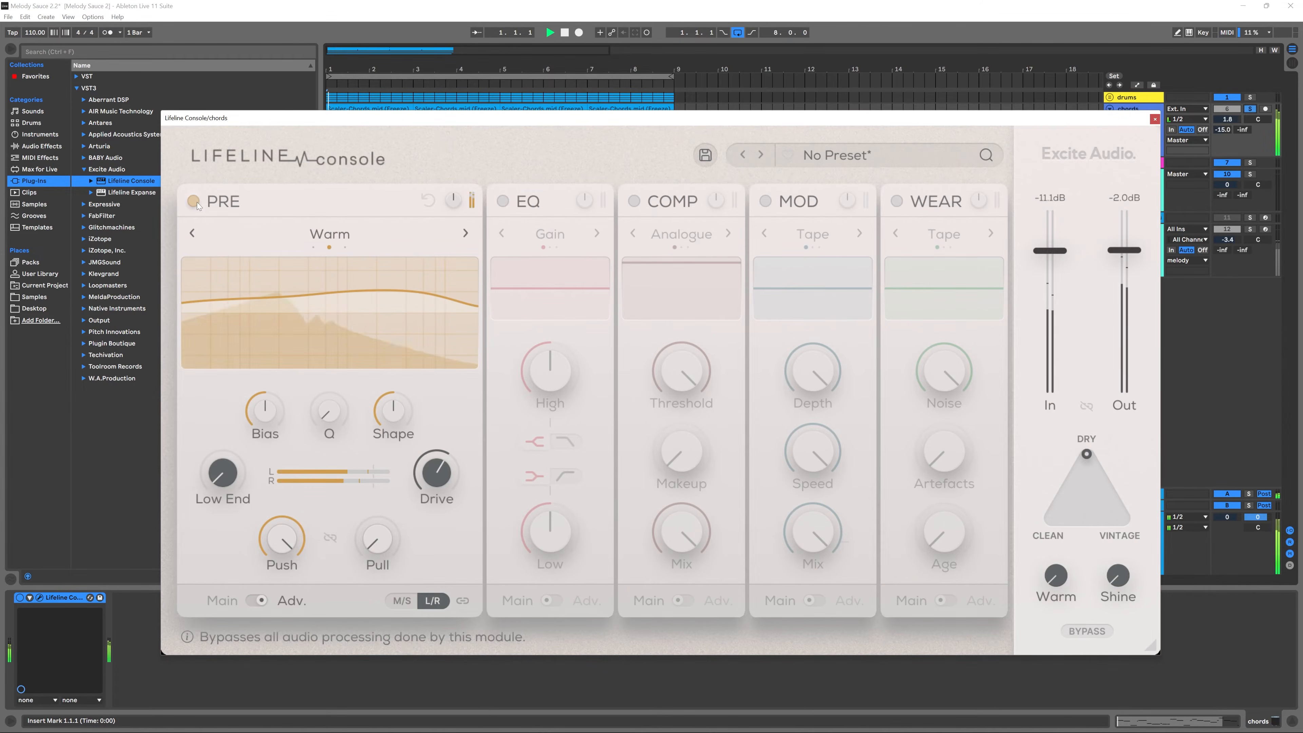
left_click(196, 201)
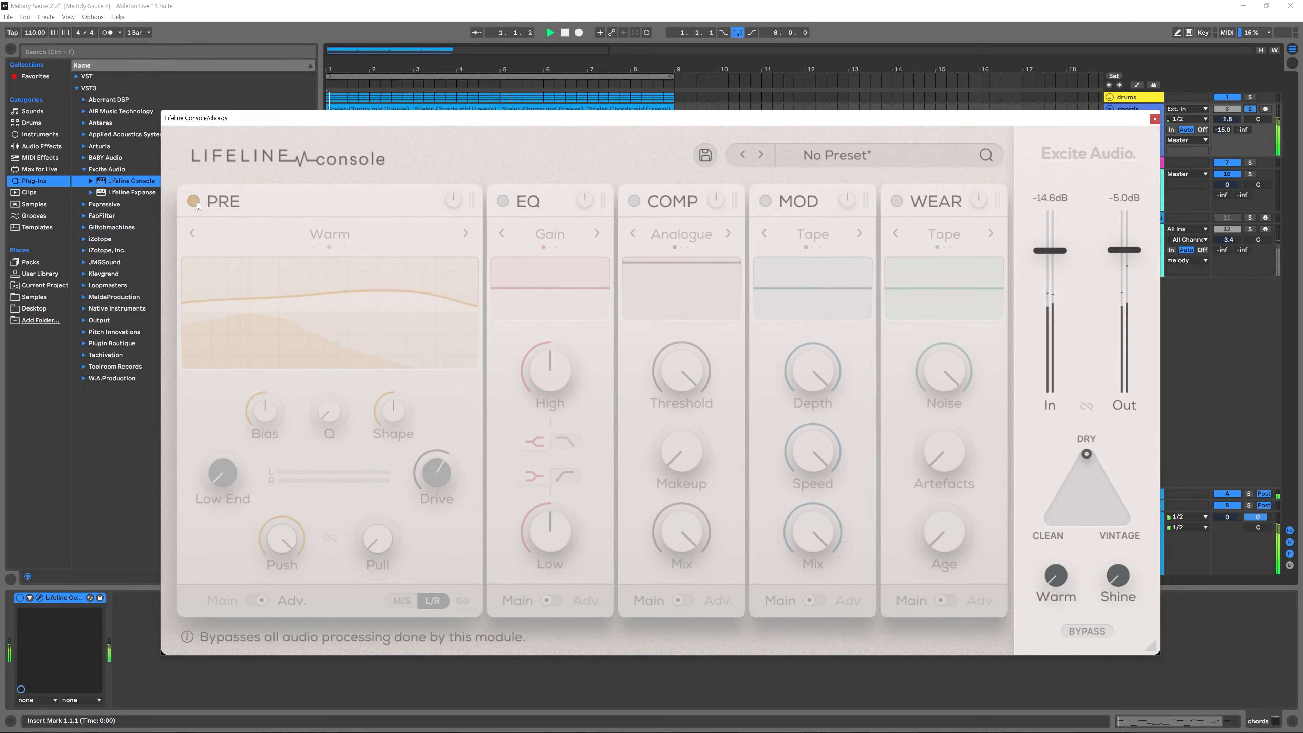
key("space")
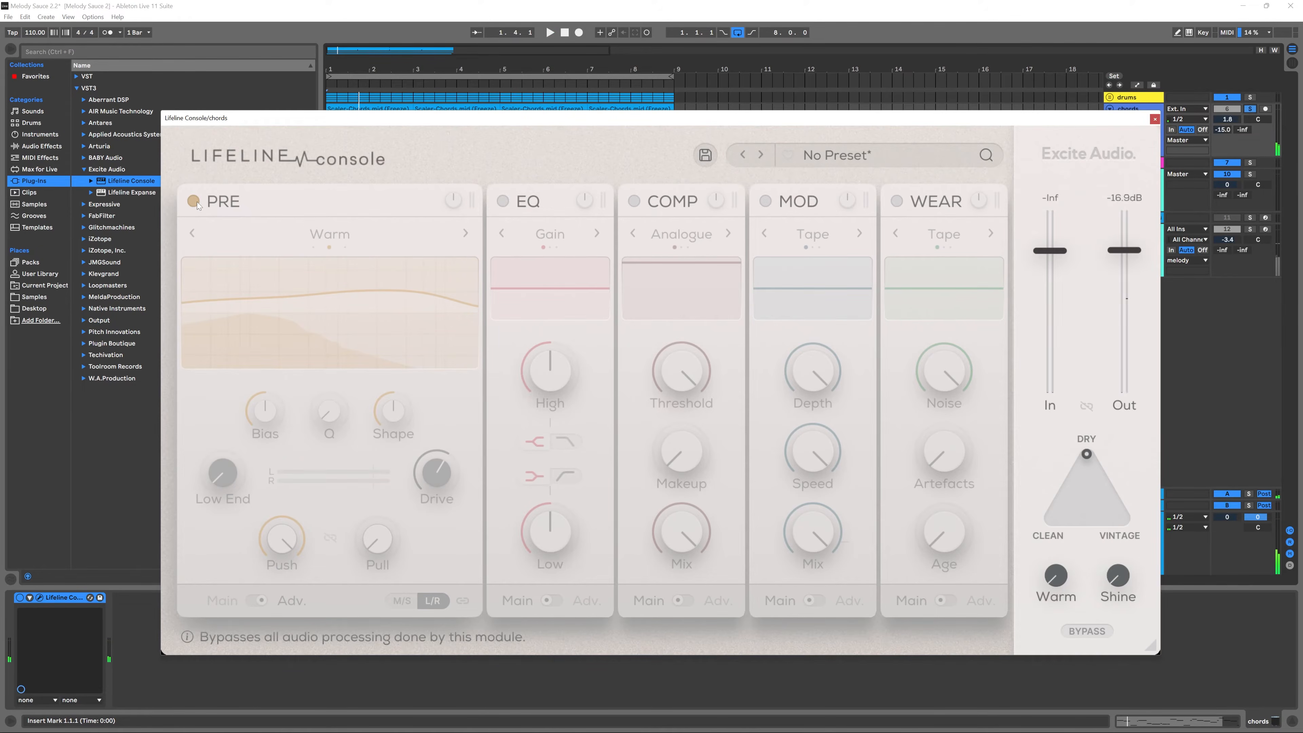
left_click(196, 202)
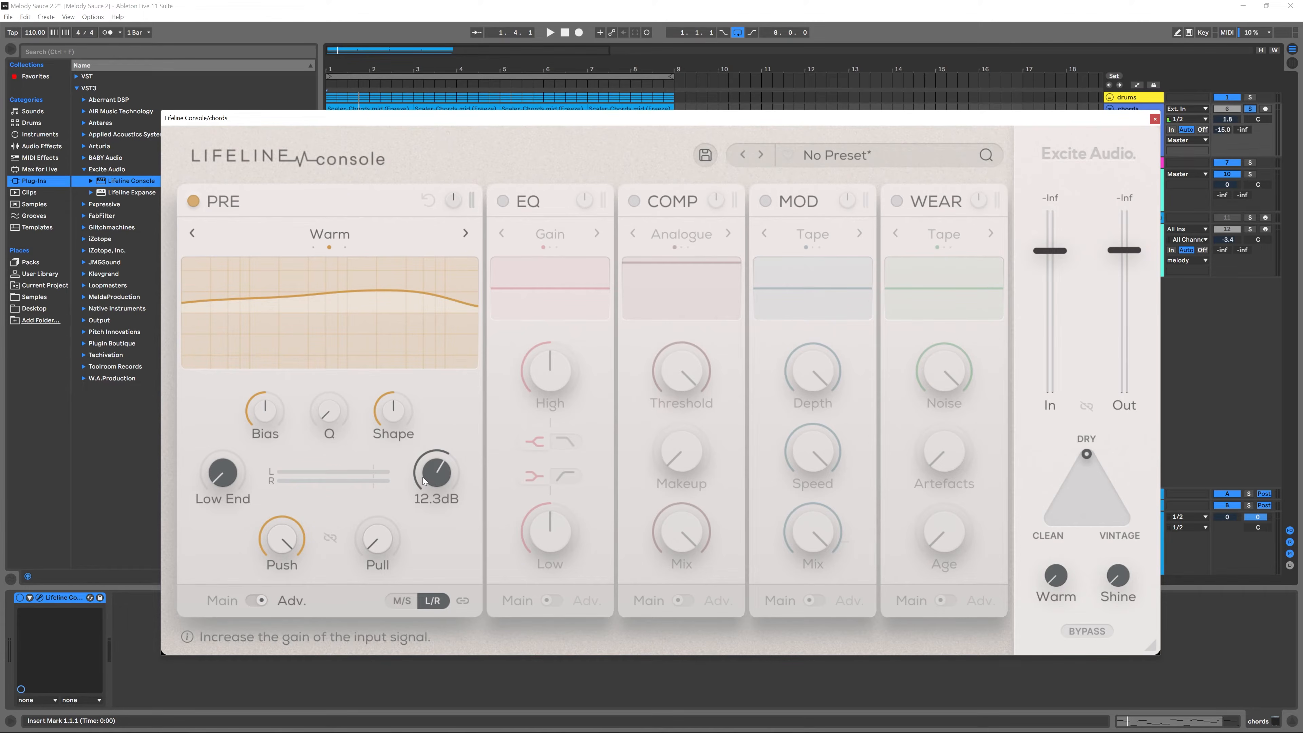
- Lower the Warm curve's Push to 0% during playback to hear the chords without the saturation curve
key("space")
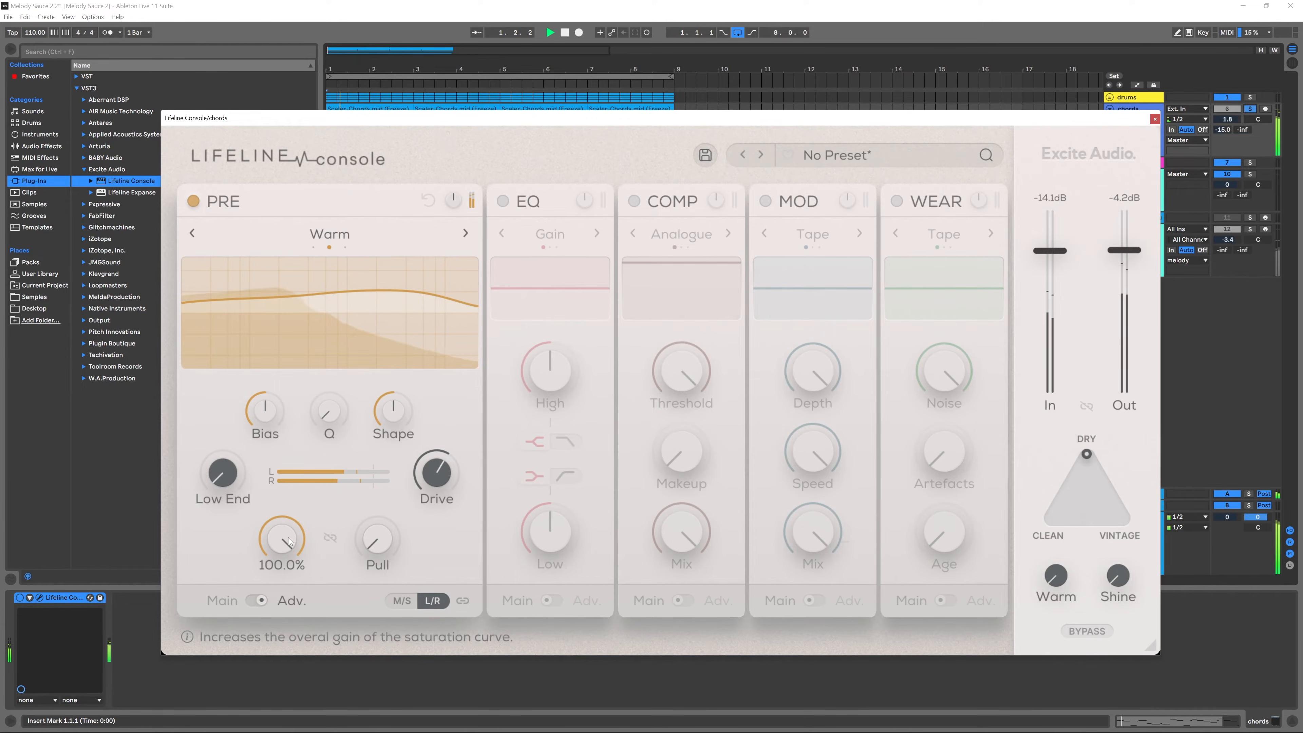
left_click_drag(288, 542, 294, 700)
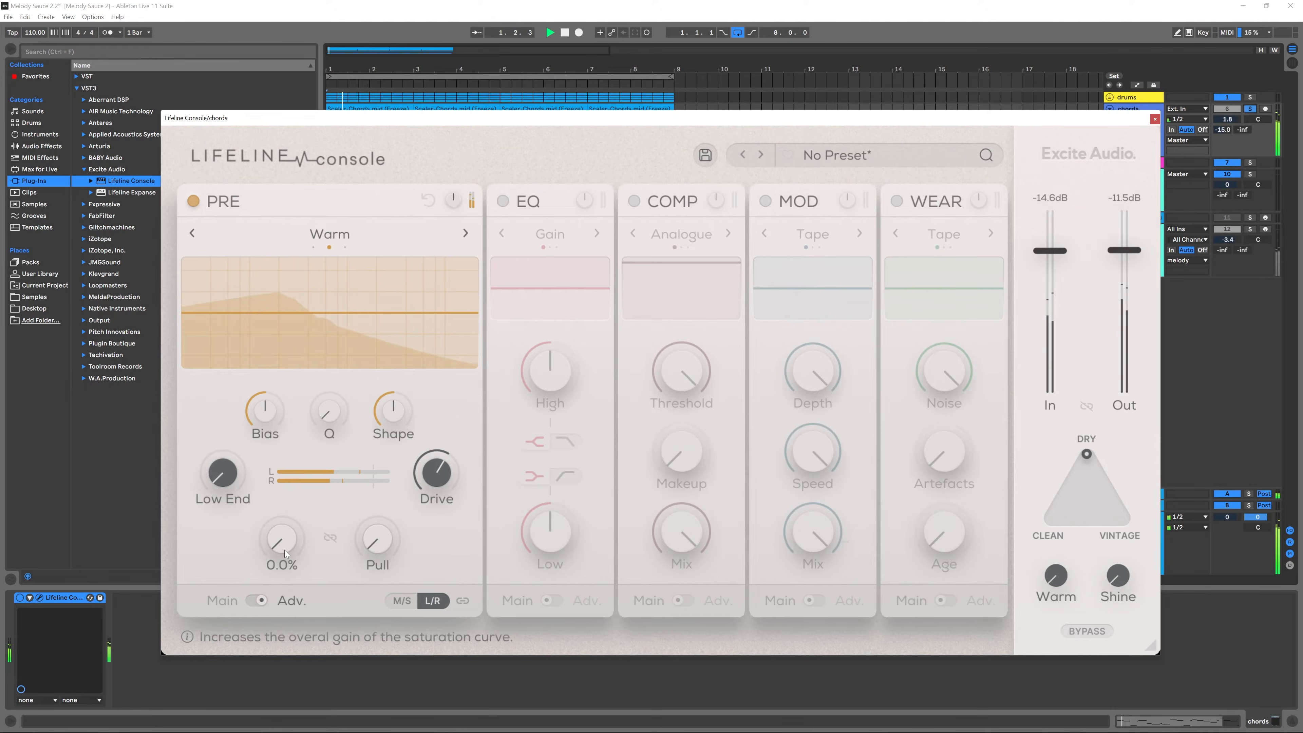
key("space")
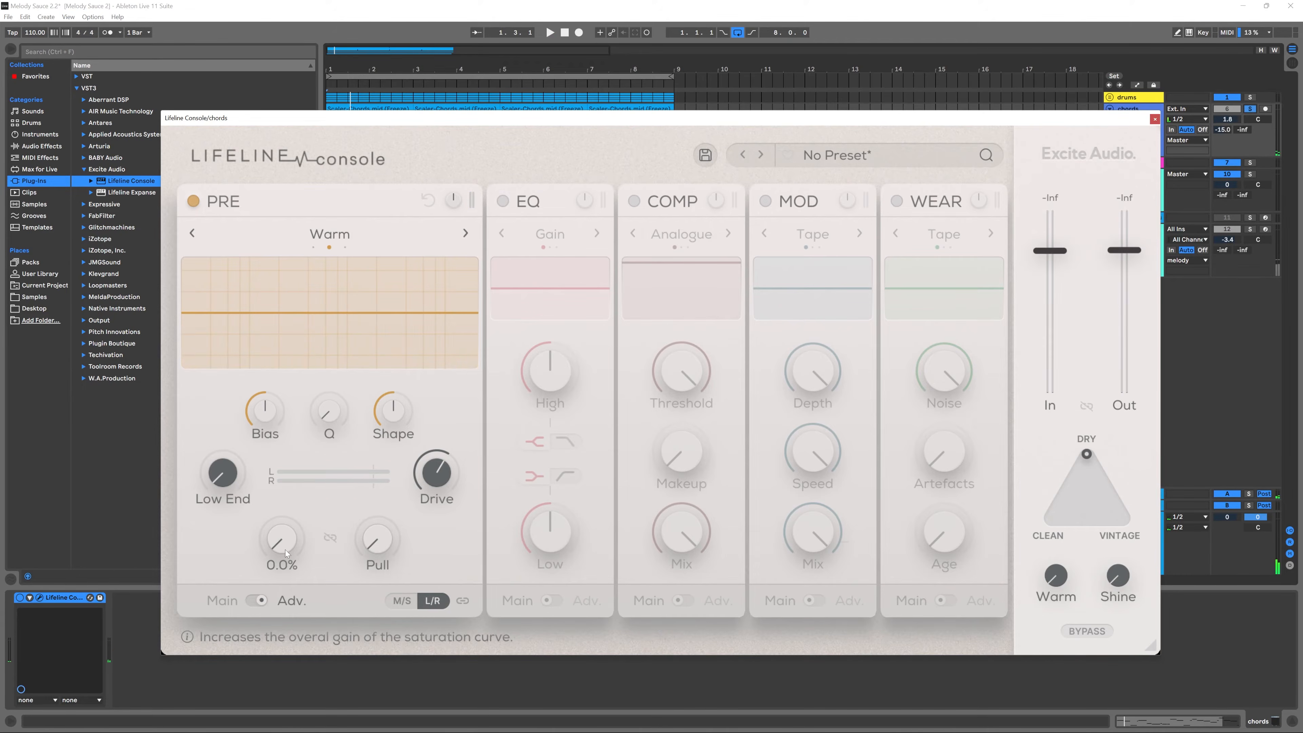
- Switch the PRE module to Dark, raise Push to its maximum, and audition the chords
left_click(464, 233)
key("space")
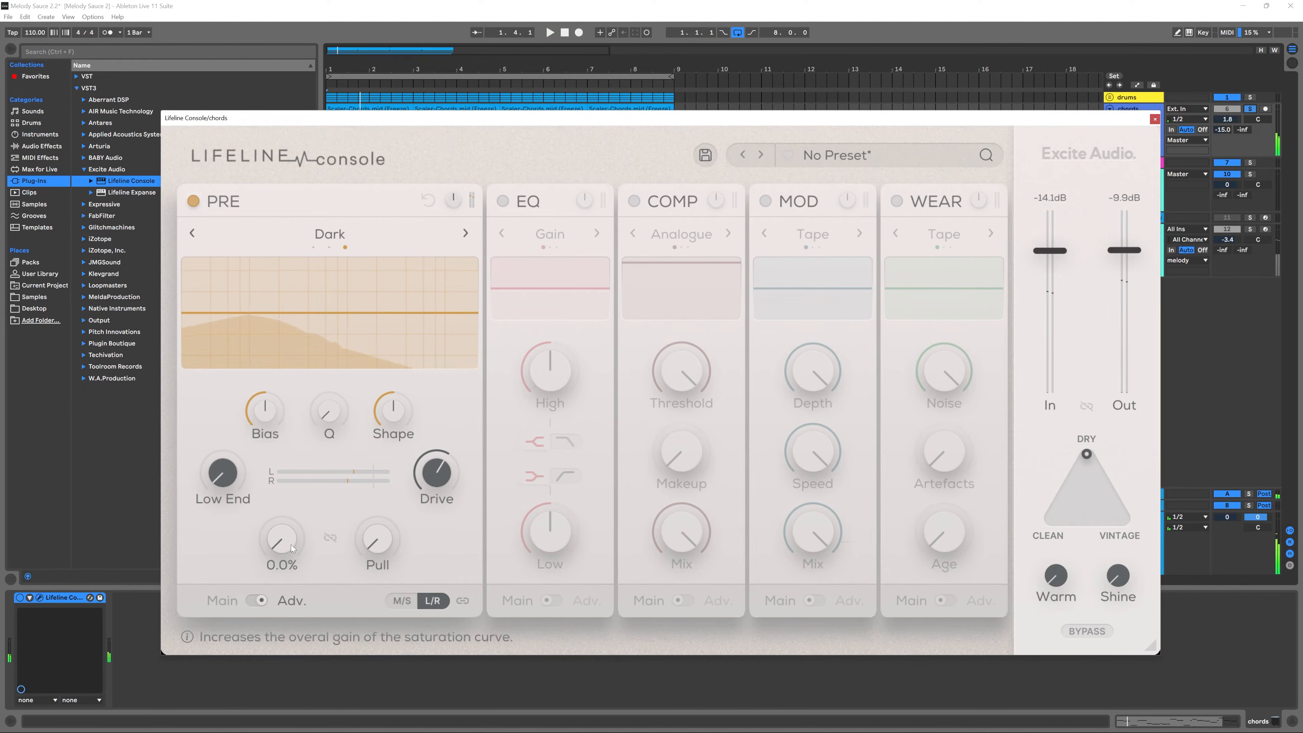
left_click_drag(292, 545, 303, 457)
left_click_drag(299, 521, 331, 355)
key("space")
key("space")
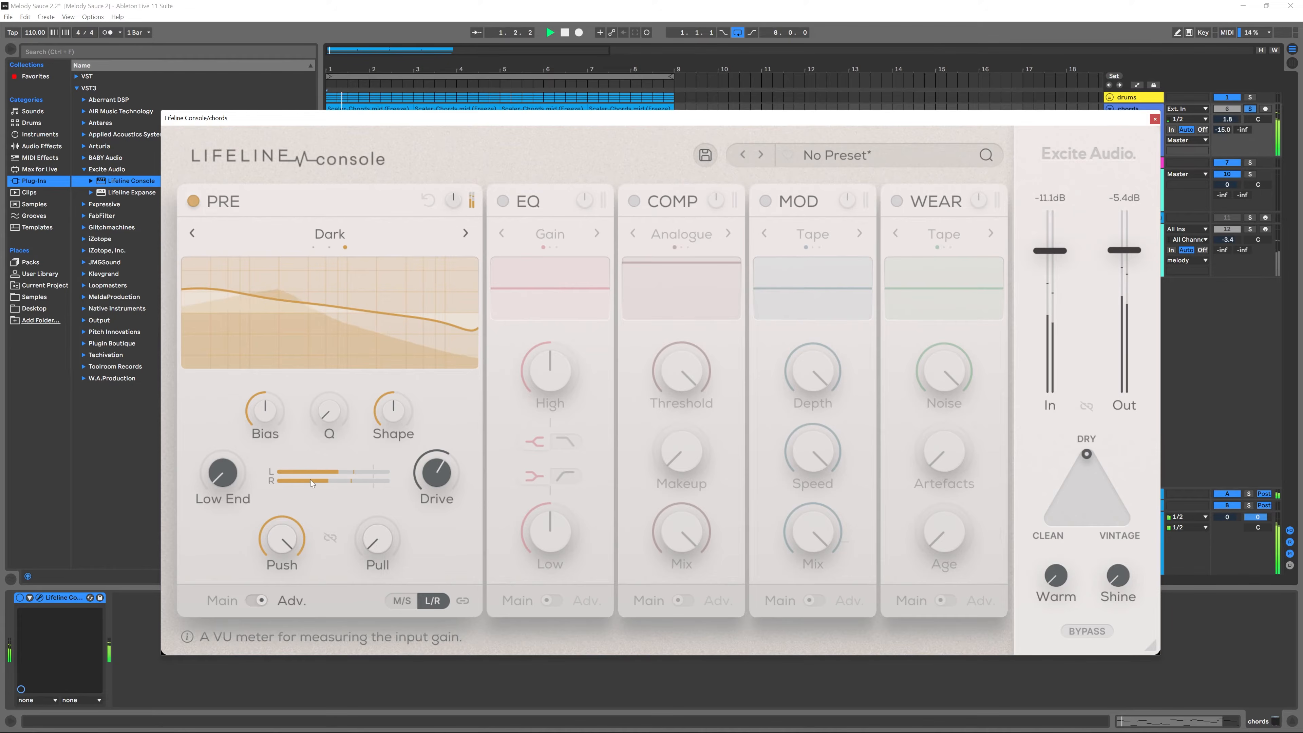
key("space")
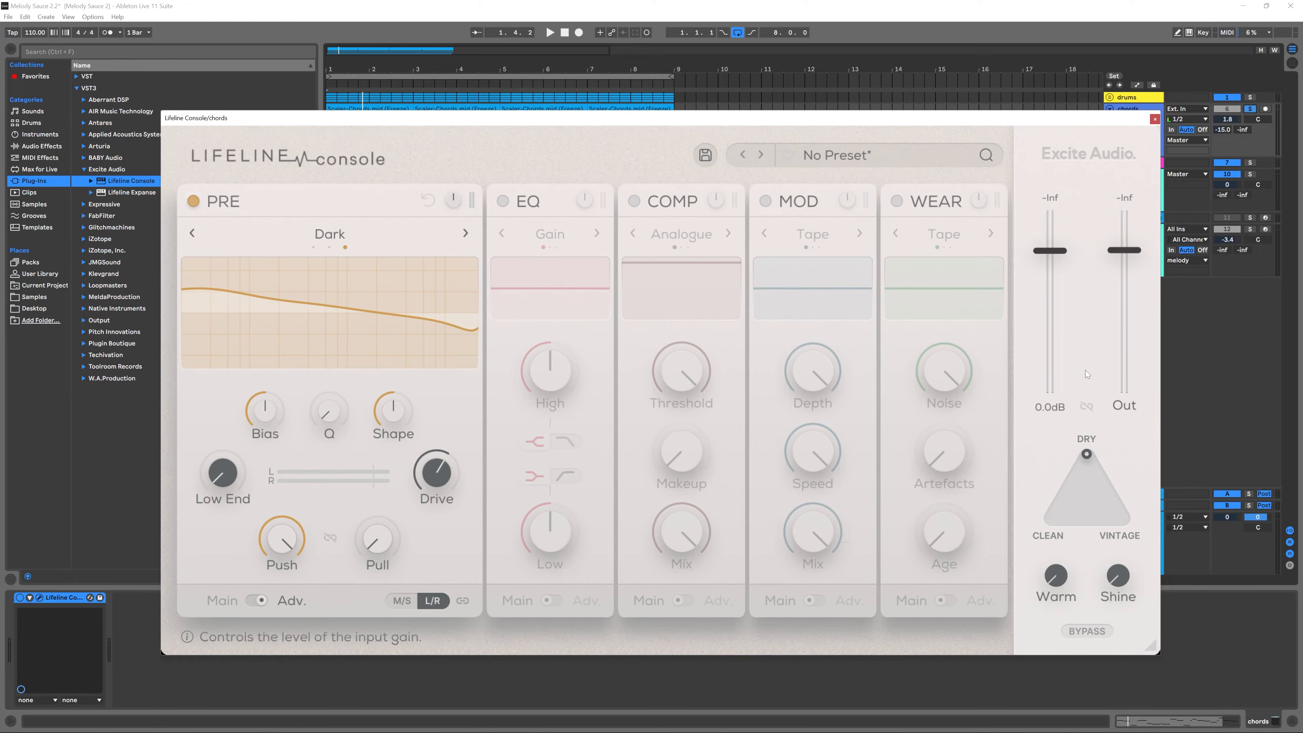
- Play the chords and compare the plugin's input and output level meters
key("space")
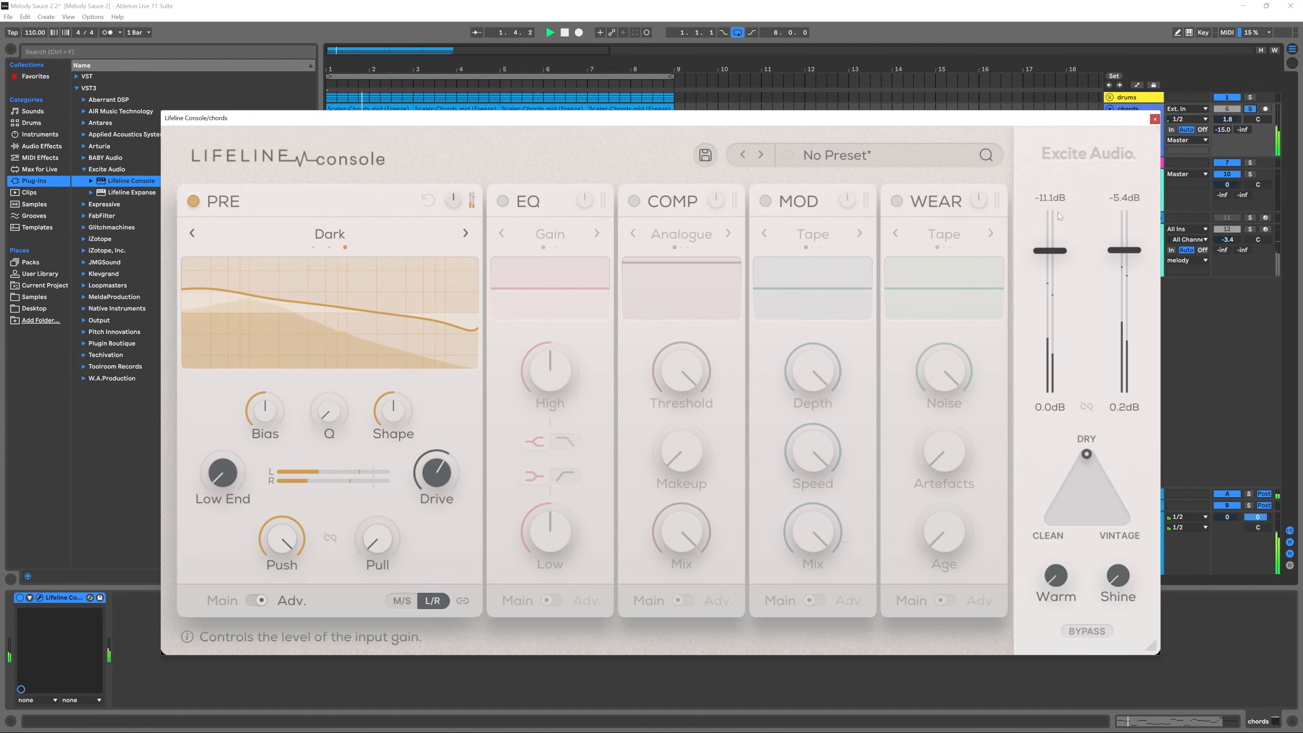
key("space")
key("space")
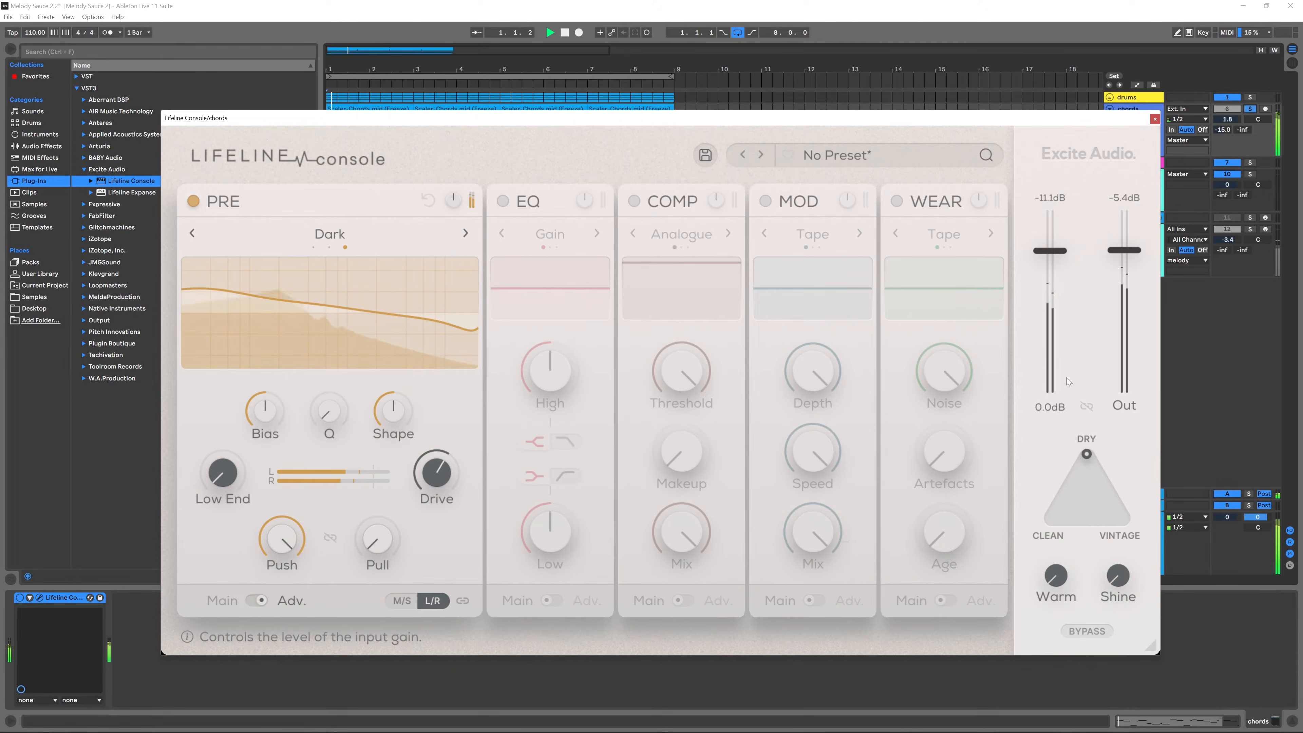
key("space")
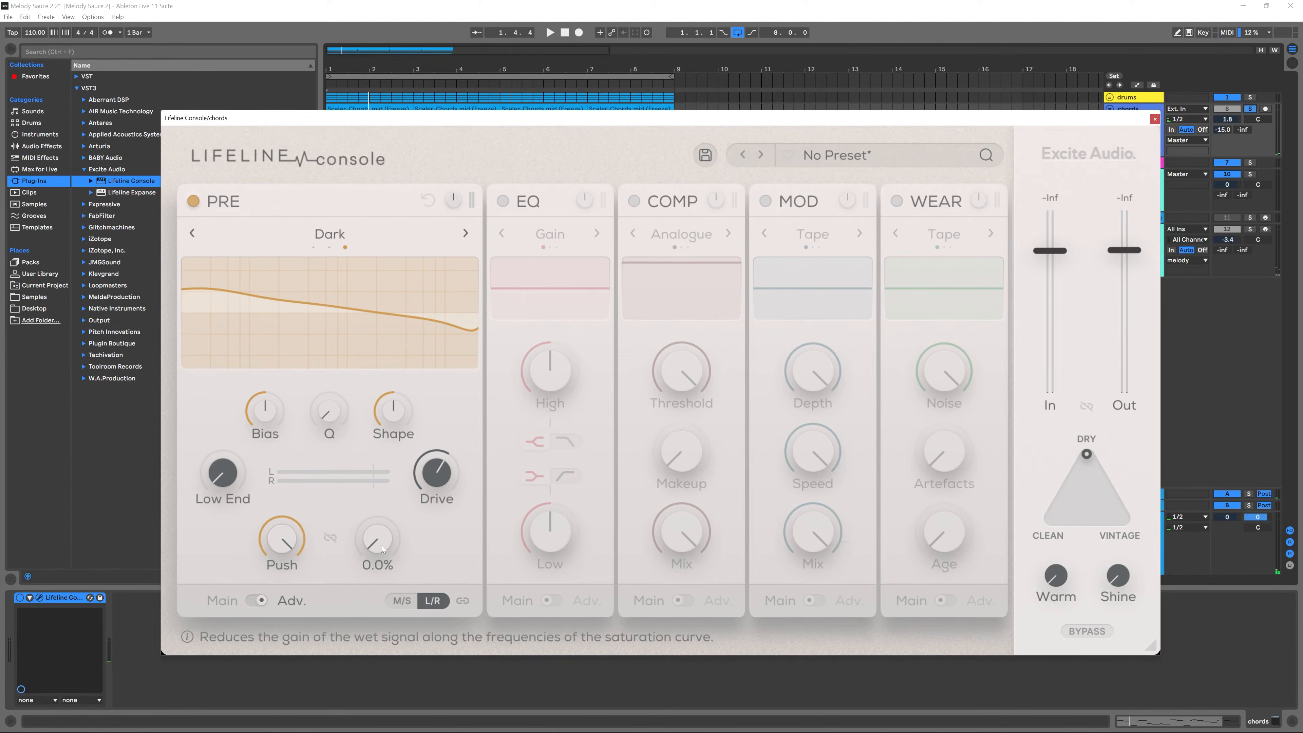
- Raise the PRE module's Pull to its maximum to match the fully raised Push
left_click_drag(380, 545, 382, 493)
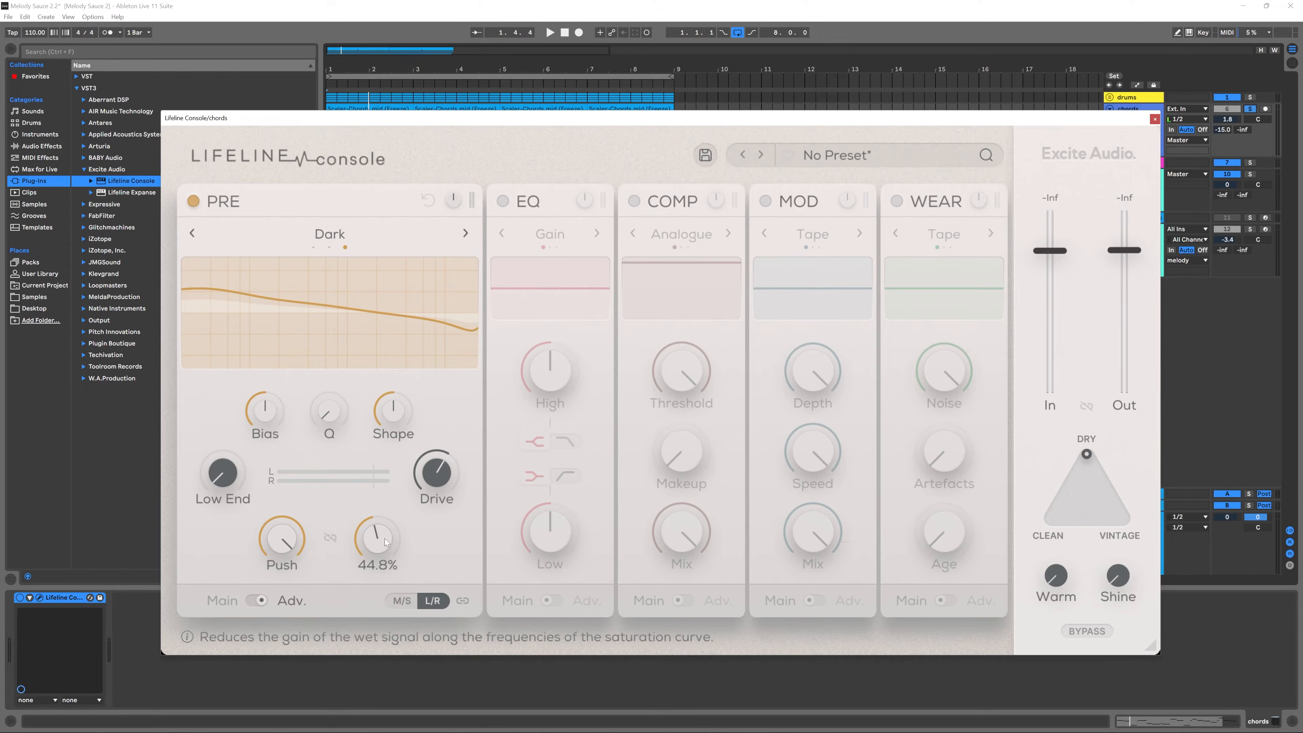
left_click_drag(385, 532, 387, 513)
left_click_drag(370, 539, 370, 458)
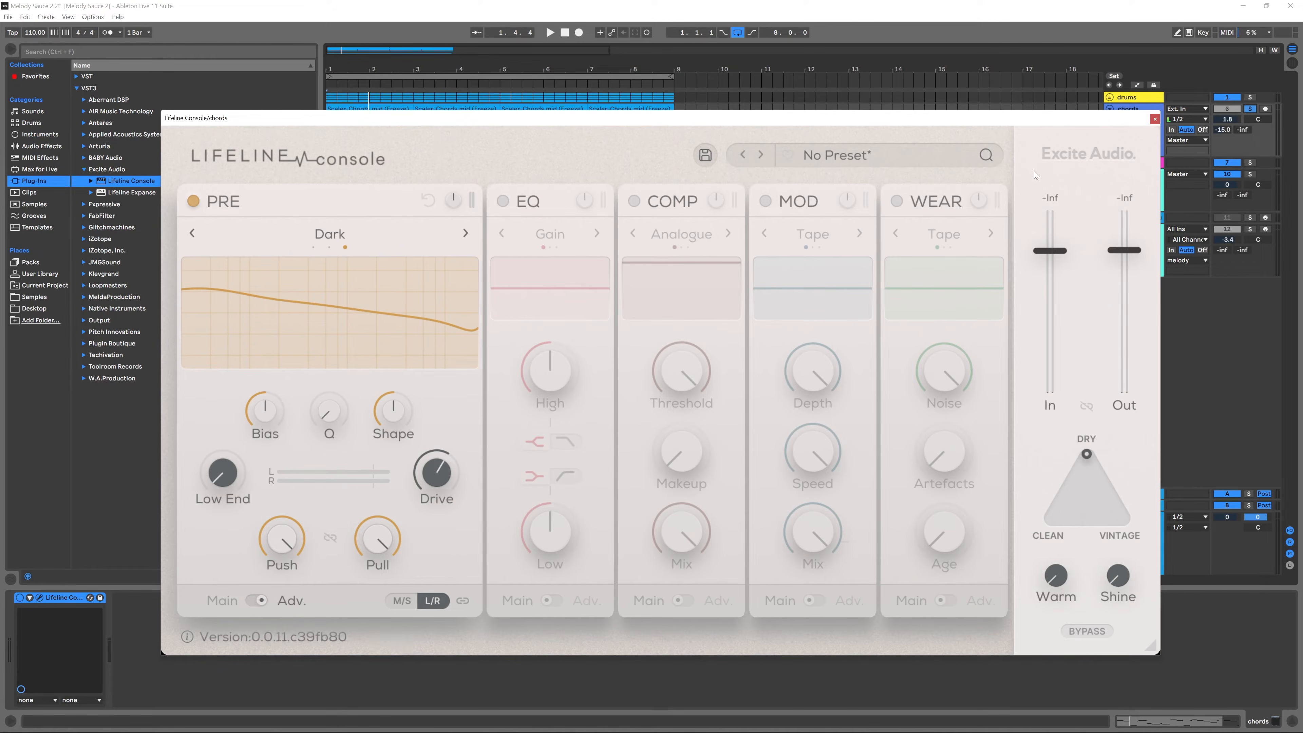
- Play the chords with the PRE module's Push and Pull both at maximum and check the output level
key("space")
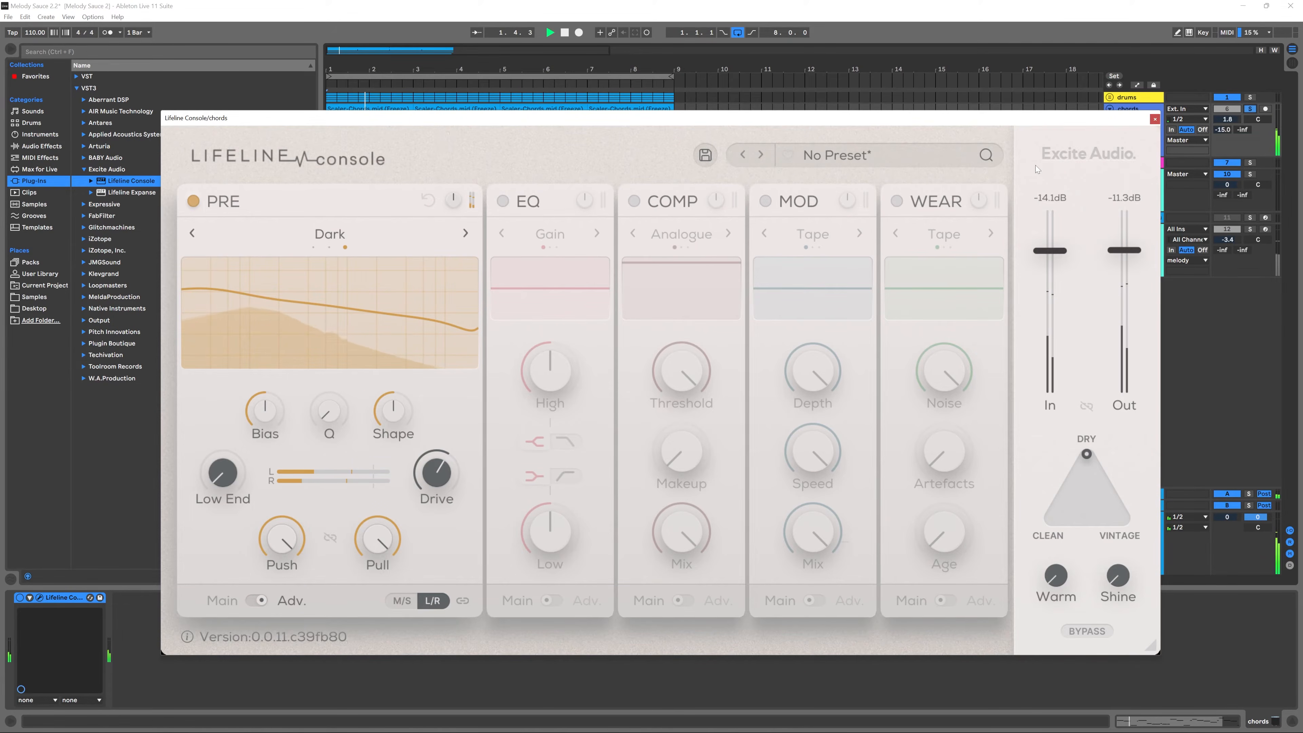
key("space")
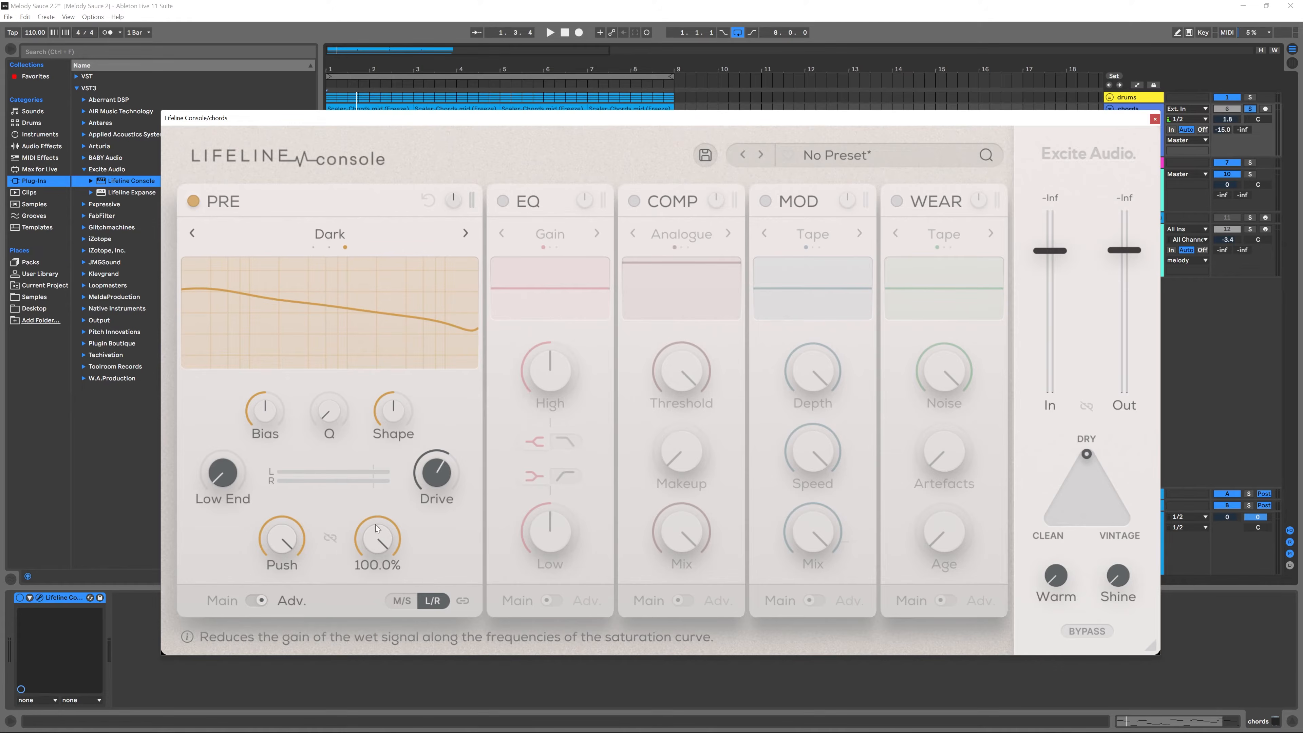
- Lower Push and Pull to minimum, link them and raise both together to 100%, and unlink them again
left_click_drag(376, 525, 286, 673)
left_click(332, 538)
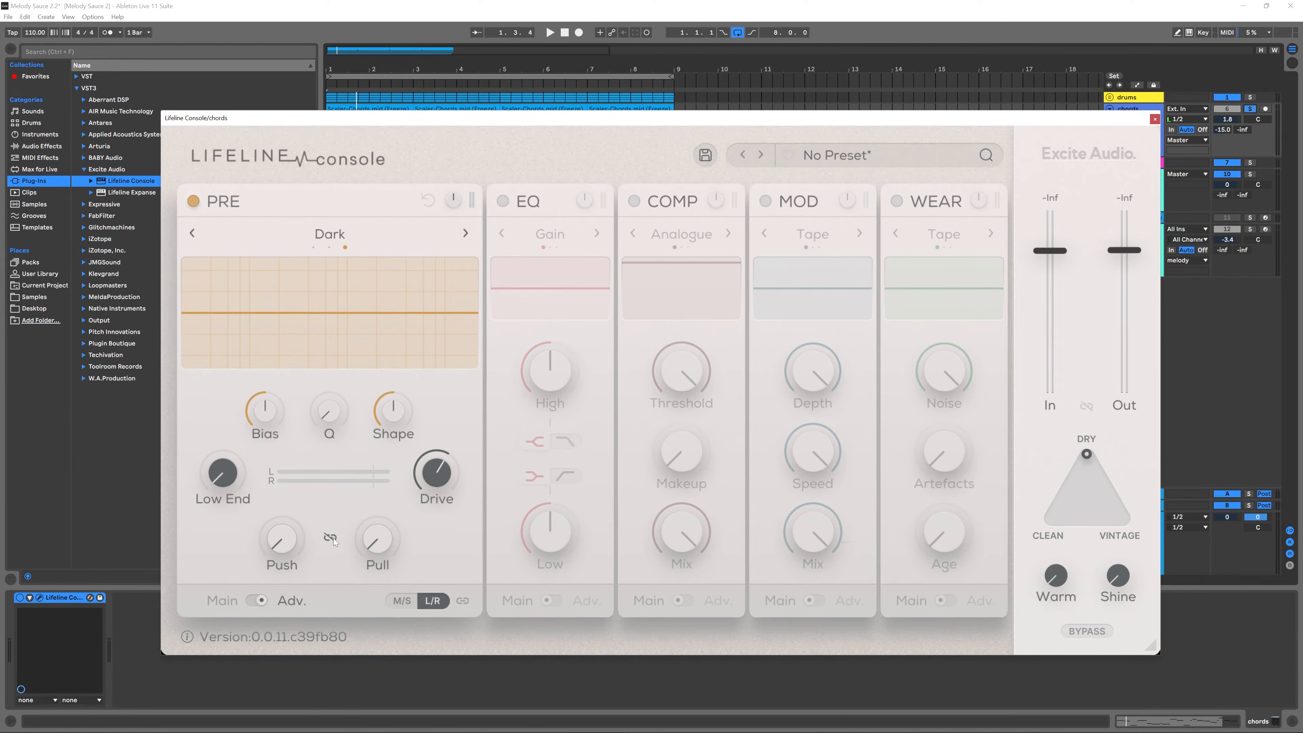
left_click_drag(281, 554, 274, 456)
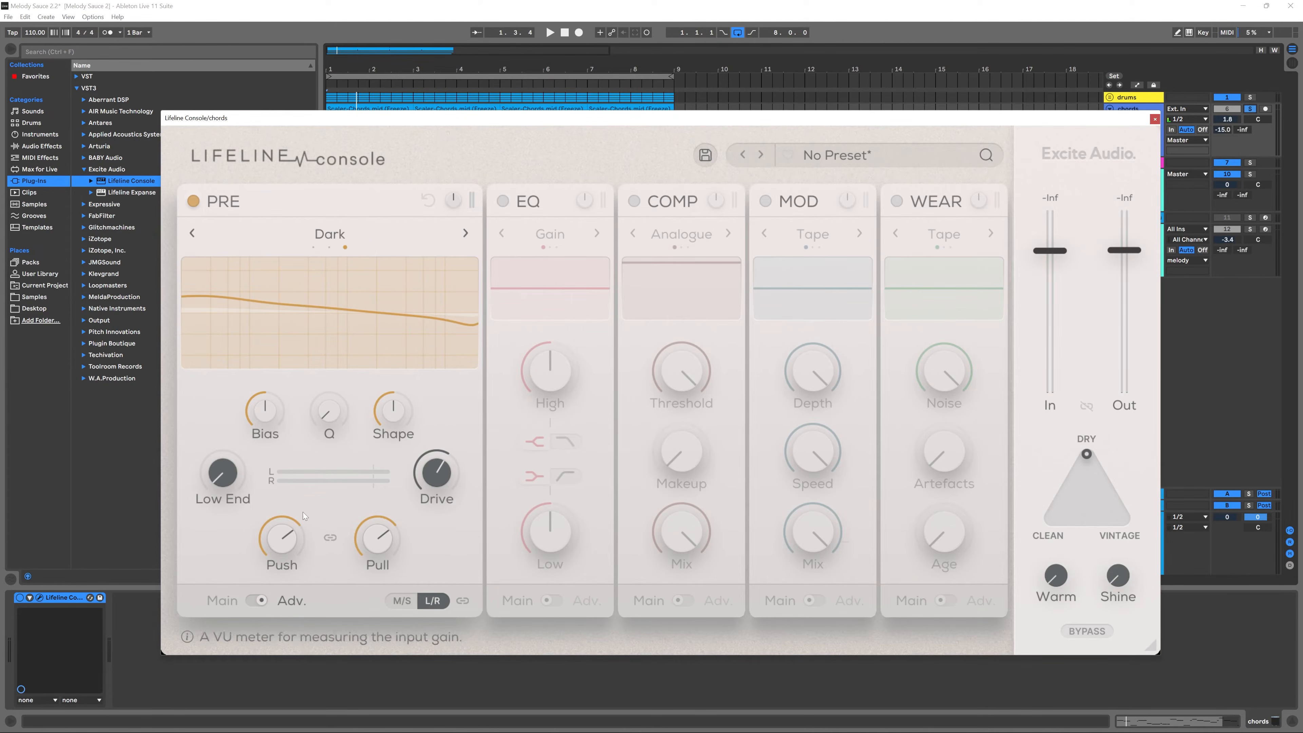
left_click_drag(281, 532, 290, 491)
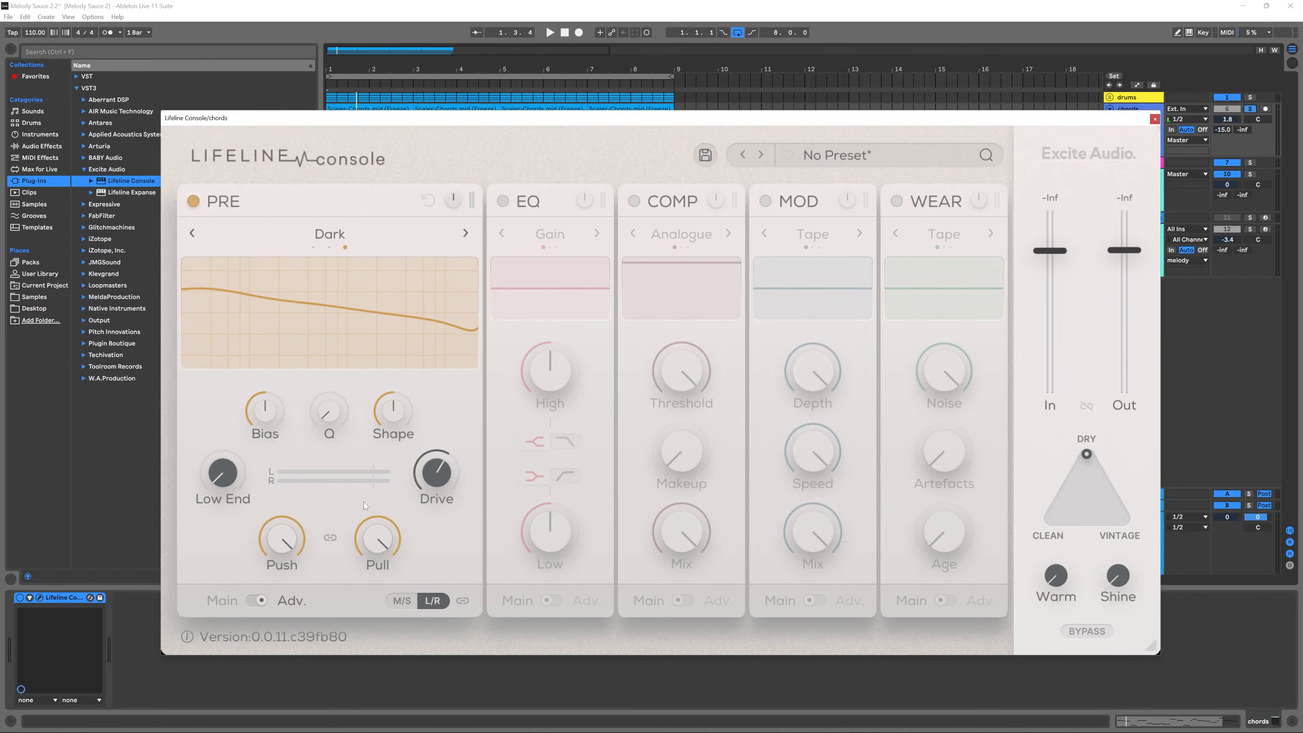
mouse_move(276, 540)
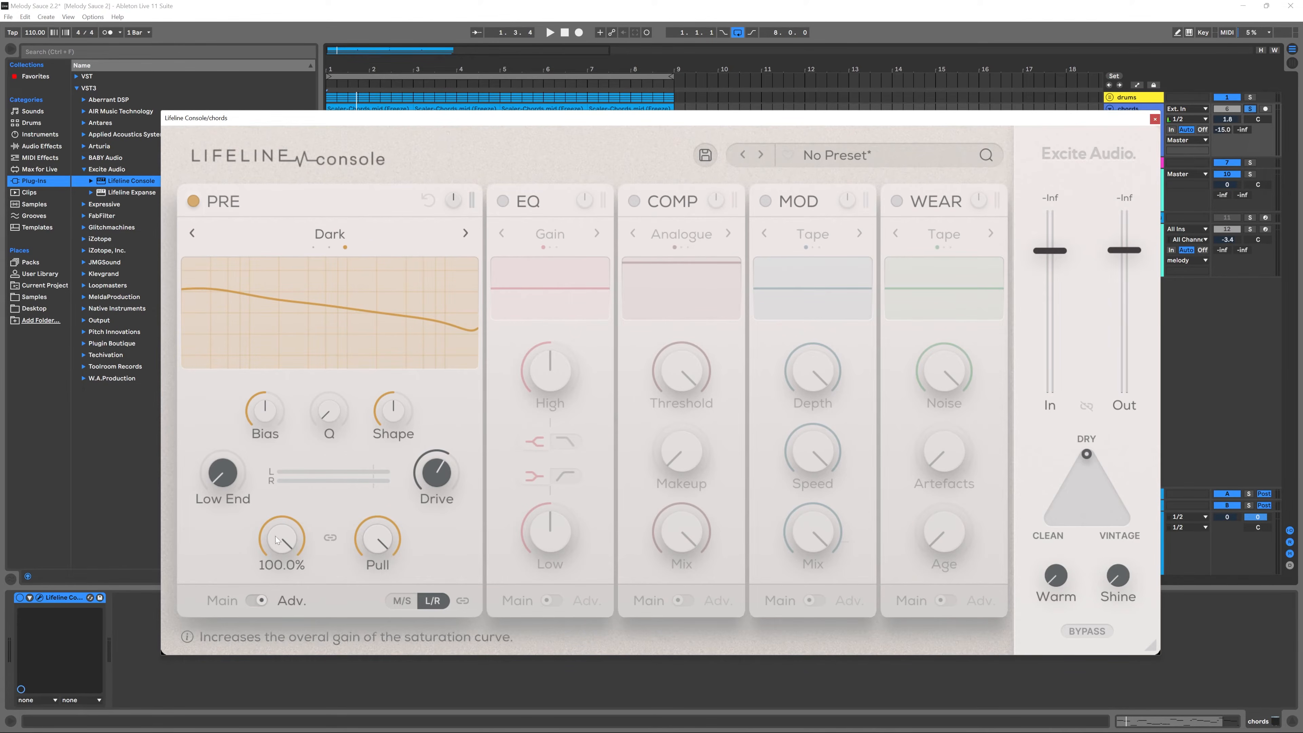
left_click(327, 539)
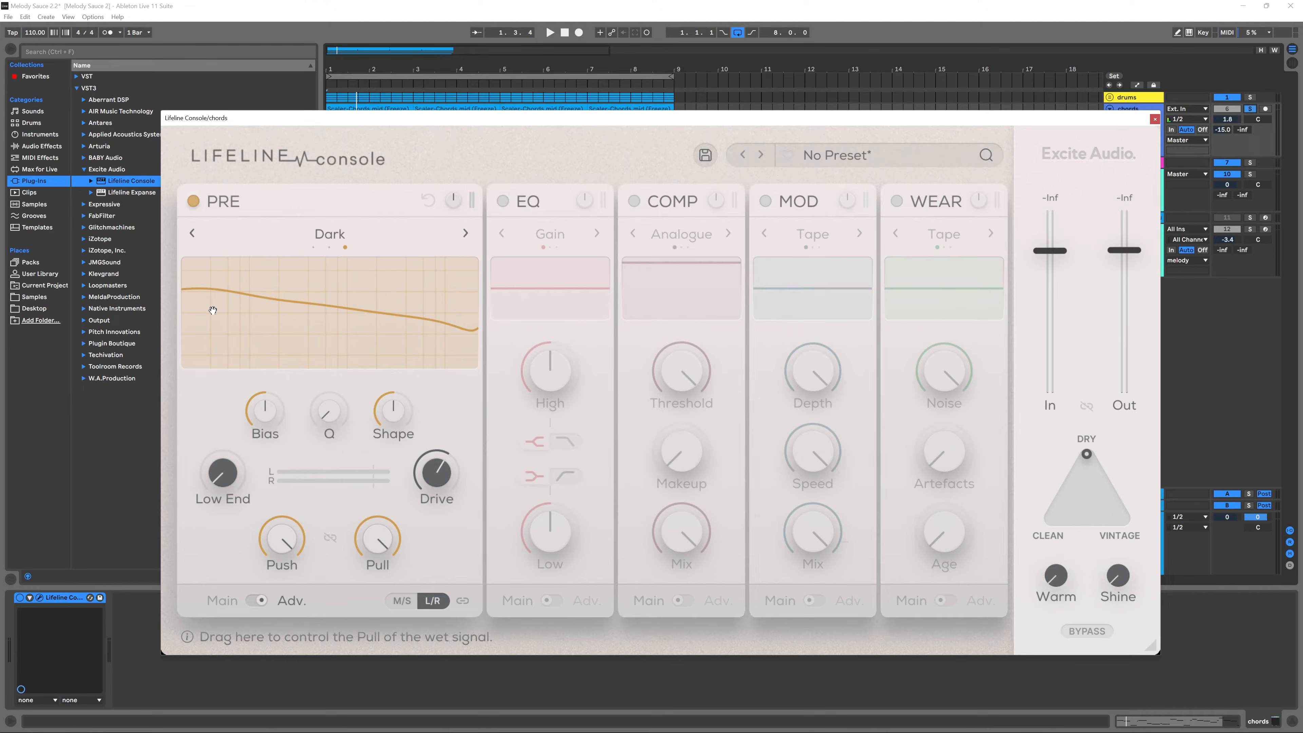
- Reduce Push slightly and Pull to below half directly on the Dark curve display, and audition the chords
mouse_move(215, 309)
left_mouse_down()
mouse_move(216, 264)
mouse_move(208, 293)
mouse_move(211, 265)
mouse_move(221, 324)
mouse_move(233, 278)
mouse_move(231, 322)
left_mouse_up()
key("space")
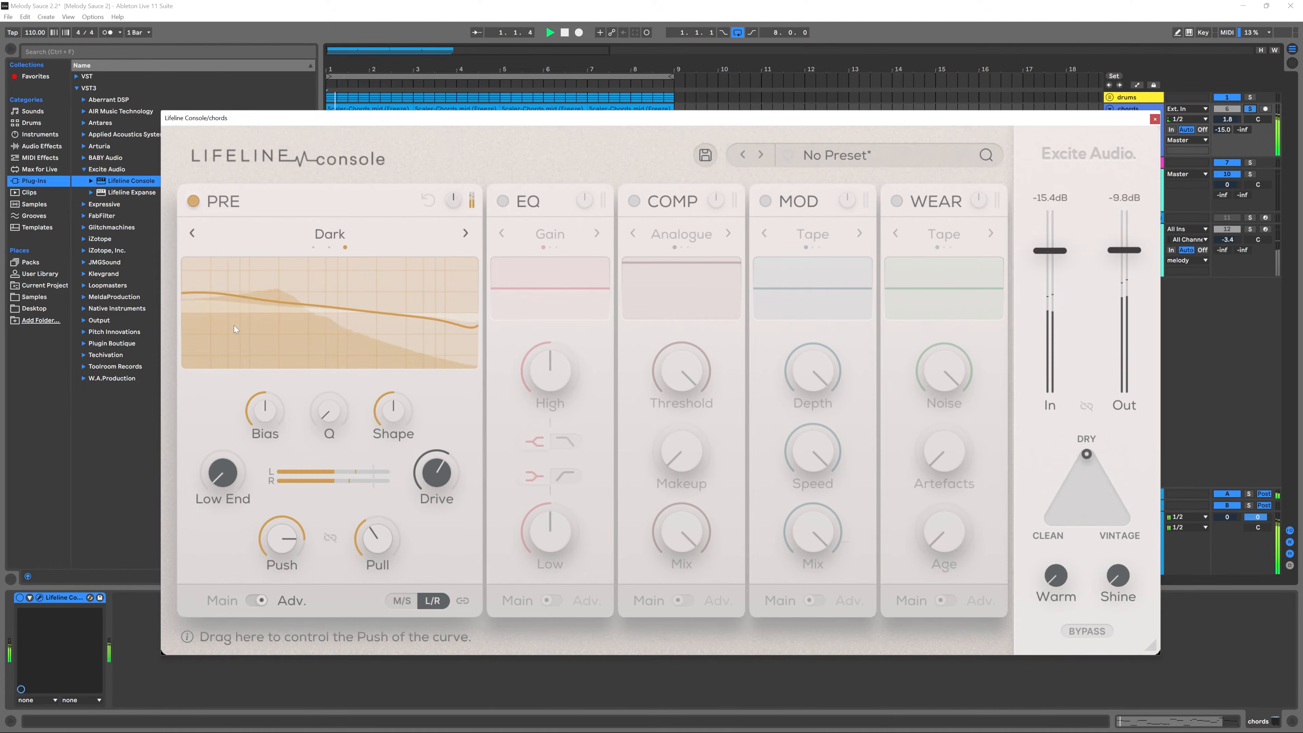
key("space")
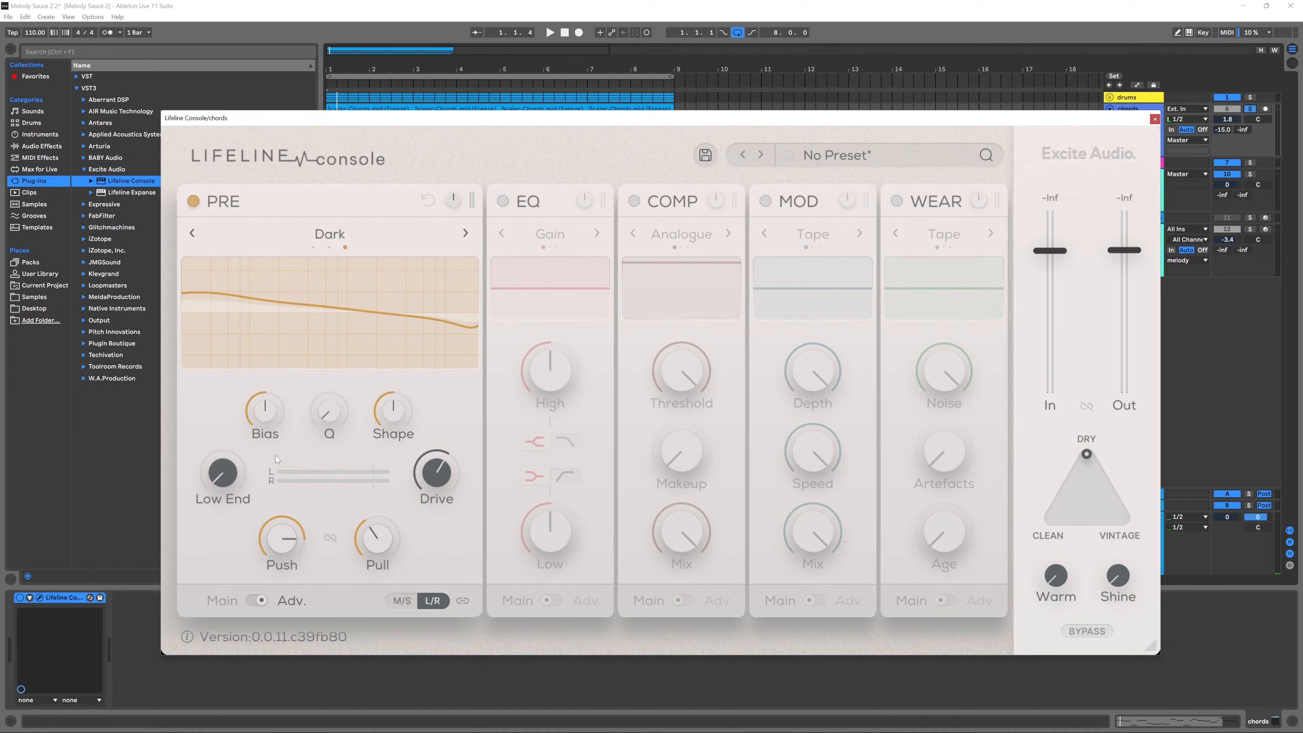
- Reshape the Dark saturation curve by raising Bias to 11.2% and adjusting Q and Shape
left_click_drag(277, 409, 276, 378)
left_click_drag(329, 411, 411, 472)
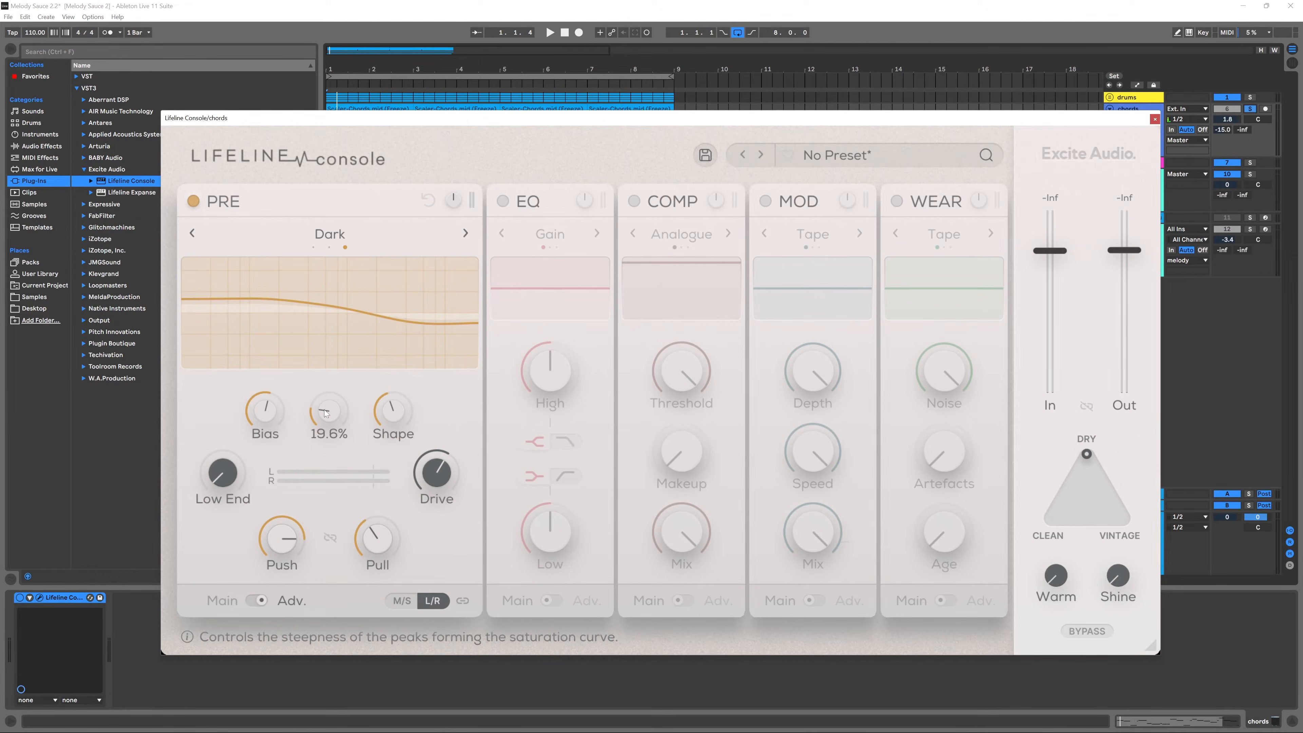
left_click_drag(329, 411, 410, 329)
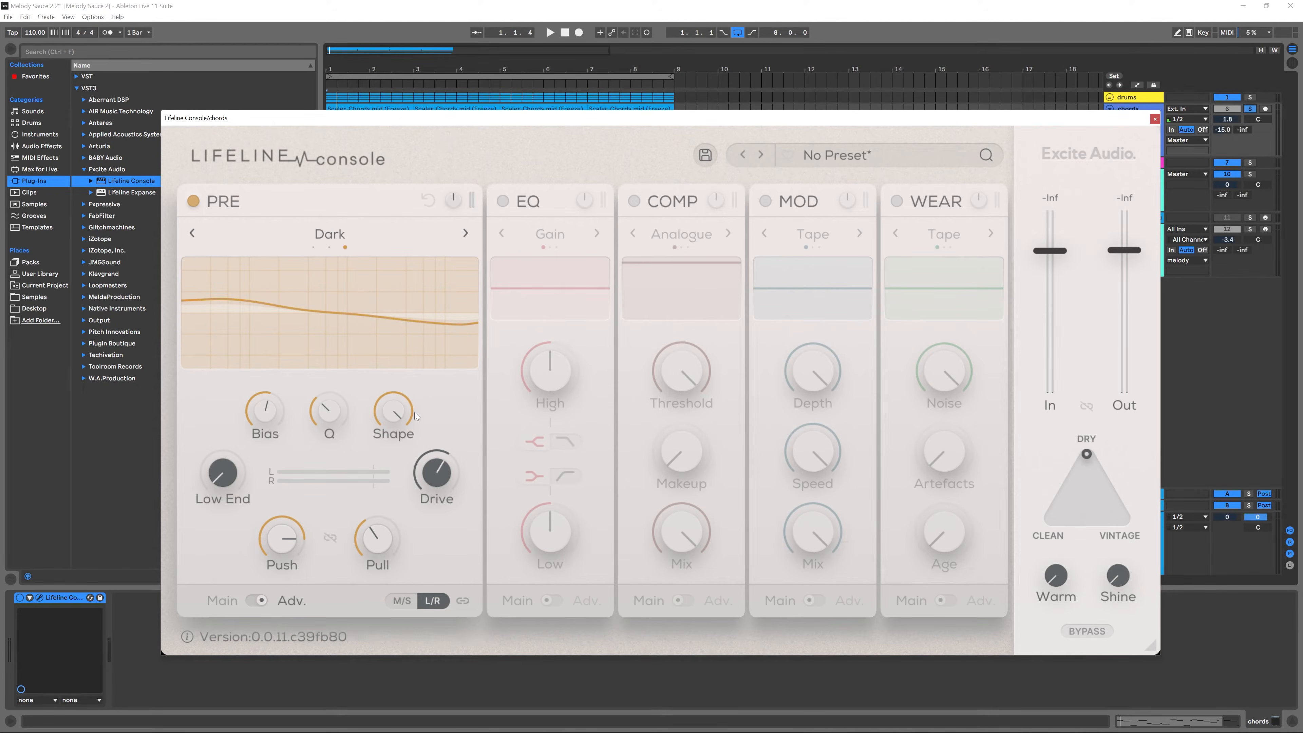
left_click_drag(396, 413, 383, 458)
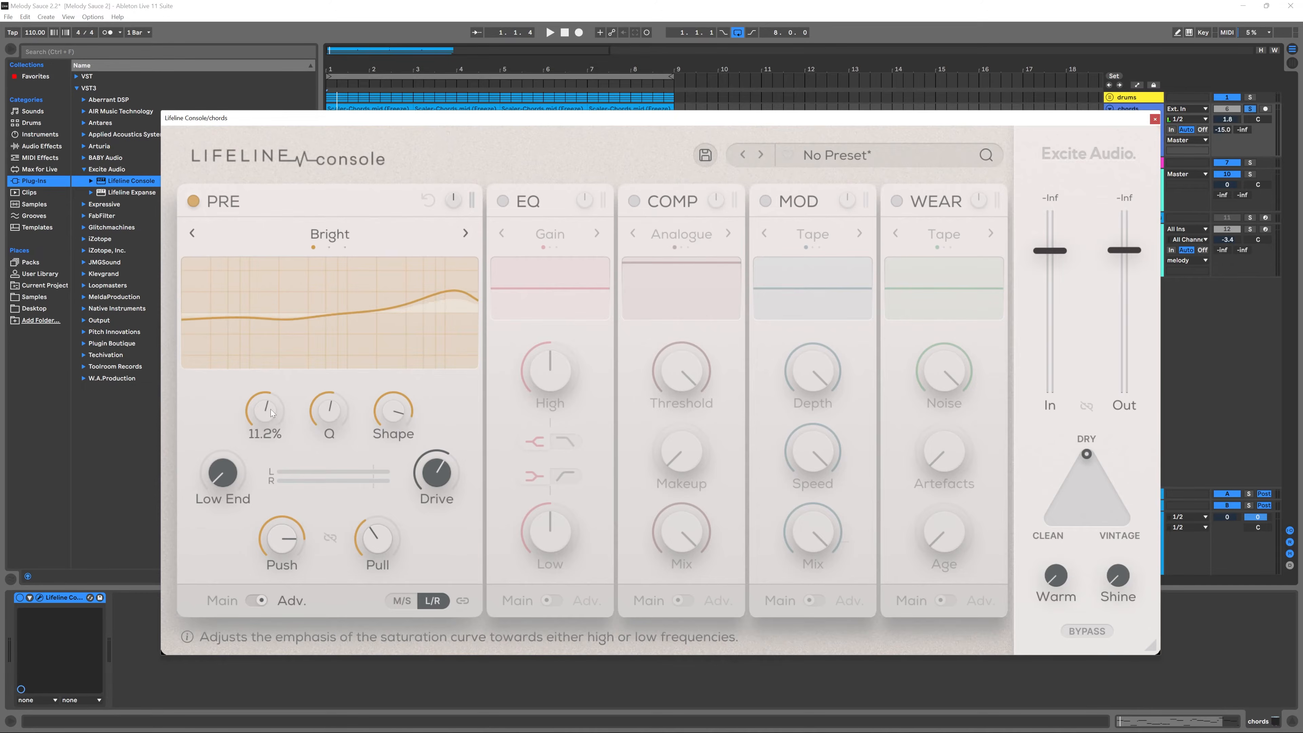
- Raise the Bright curve's Bias and set the PRE module's Push to its maximum
left_click_drag(271, 410, 331, 435)
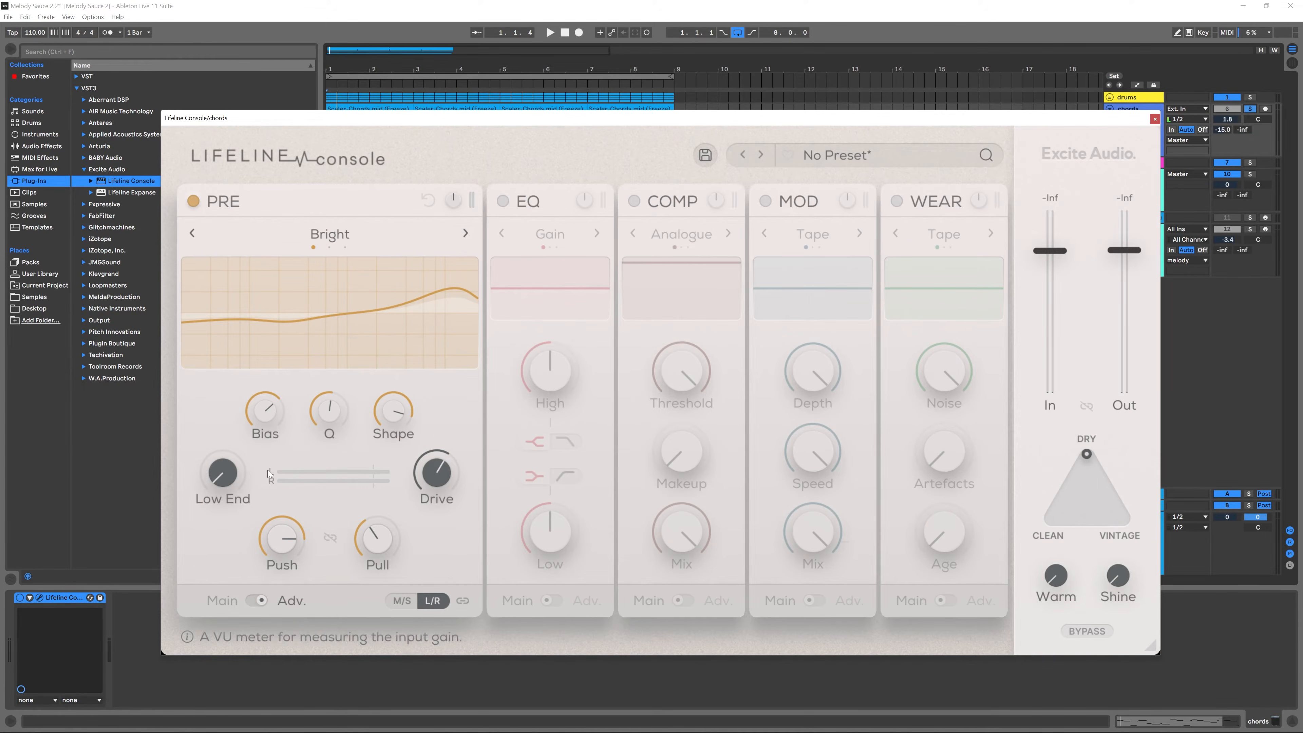
left_click_drag(241, 446, 240, 437)
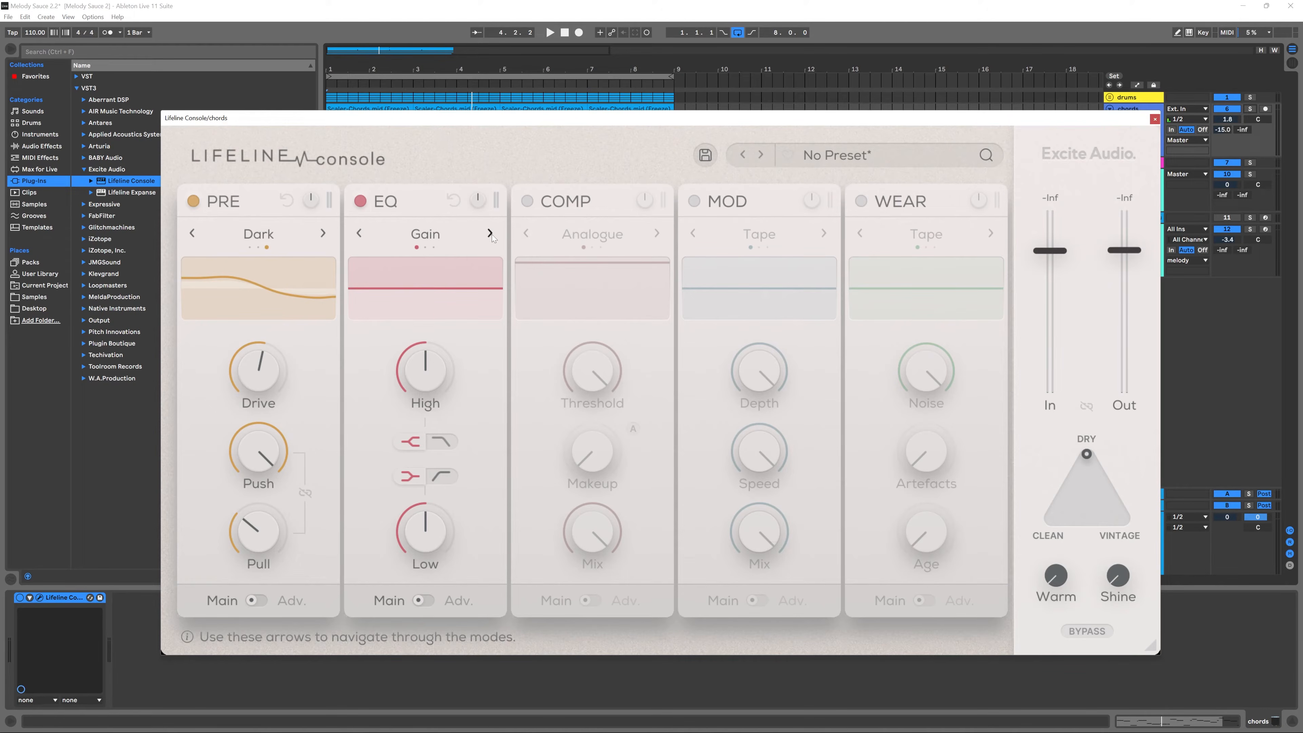
- Switch the EQ to Dirty mode, adjust its High control, and lower Low to -4.2 dB
left_click(490, 234)
left_click(491, 234)
left_click_drag(435, 395, 434, 384)
left_click_drag(427, 525, 416, 539)
- Make the EQ's High band a cut-off filter, and try a cut-off on the Low band before restoring its shelf
left_click(437, 443)
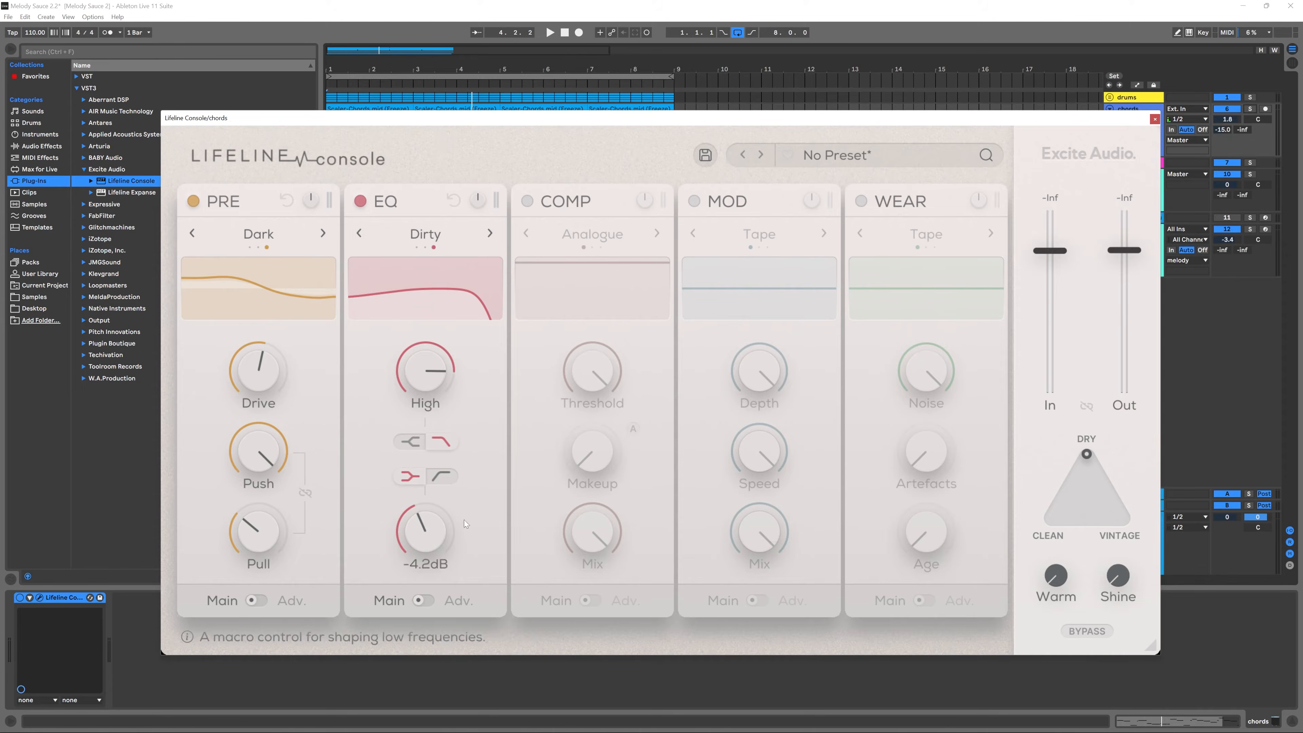
left_click(433, 476)
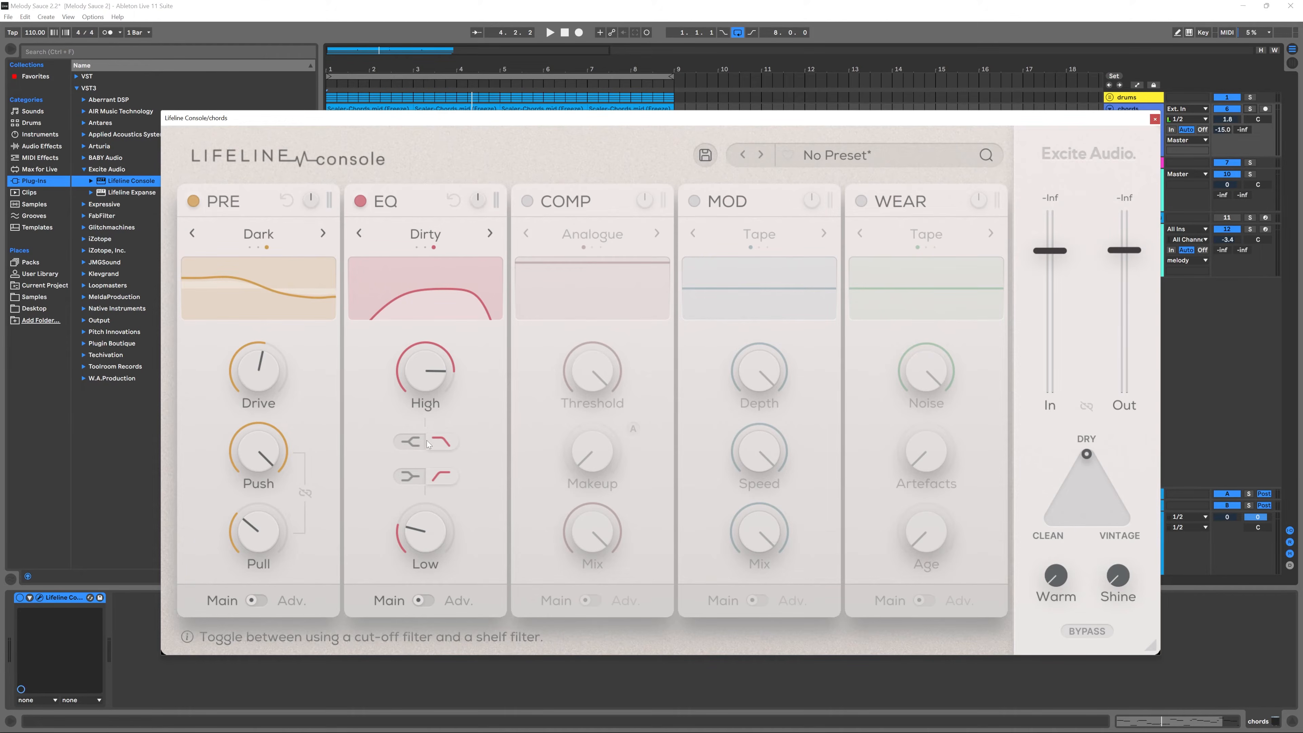
left_click(412, 476)
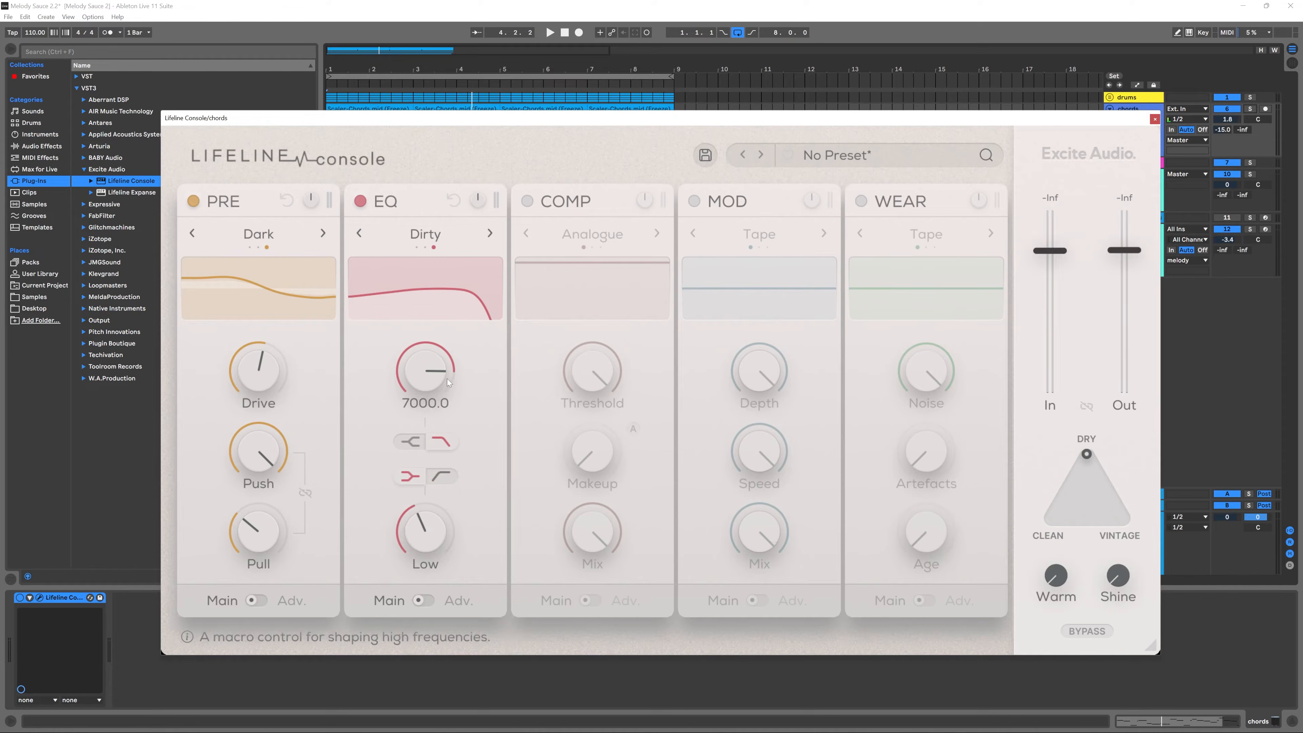
- Show the EQ's advanced controls and set the curve display's range to 3 dB
left_click(426, 601)
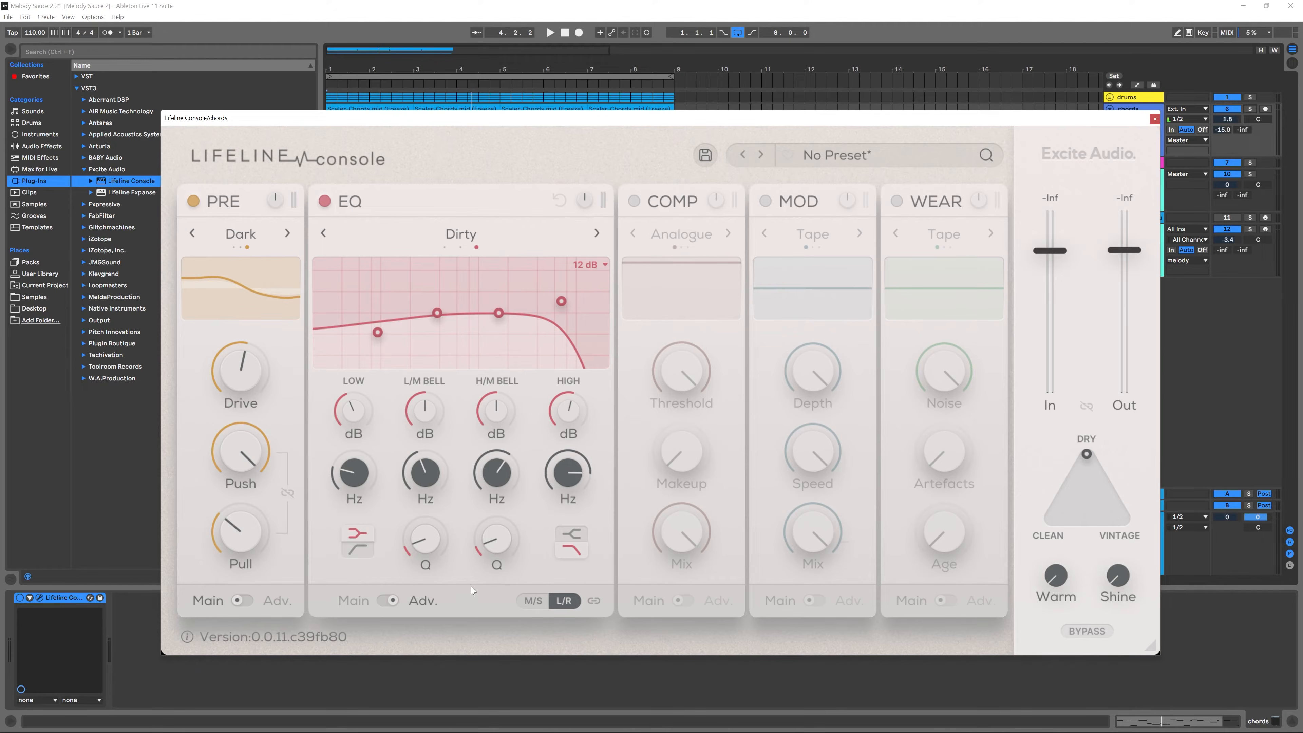
left_click(586, 265)
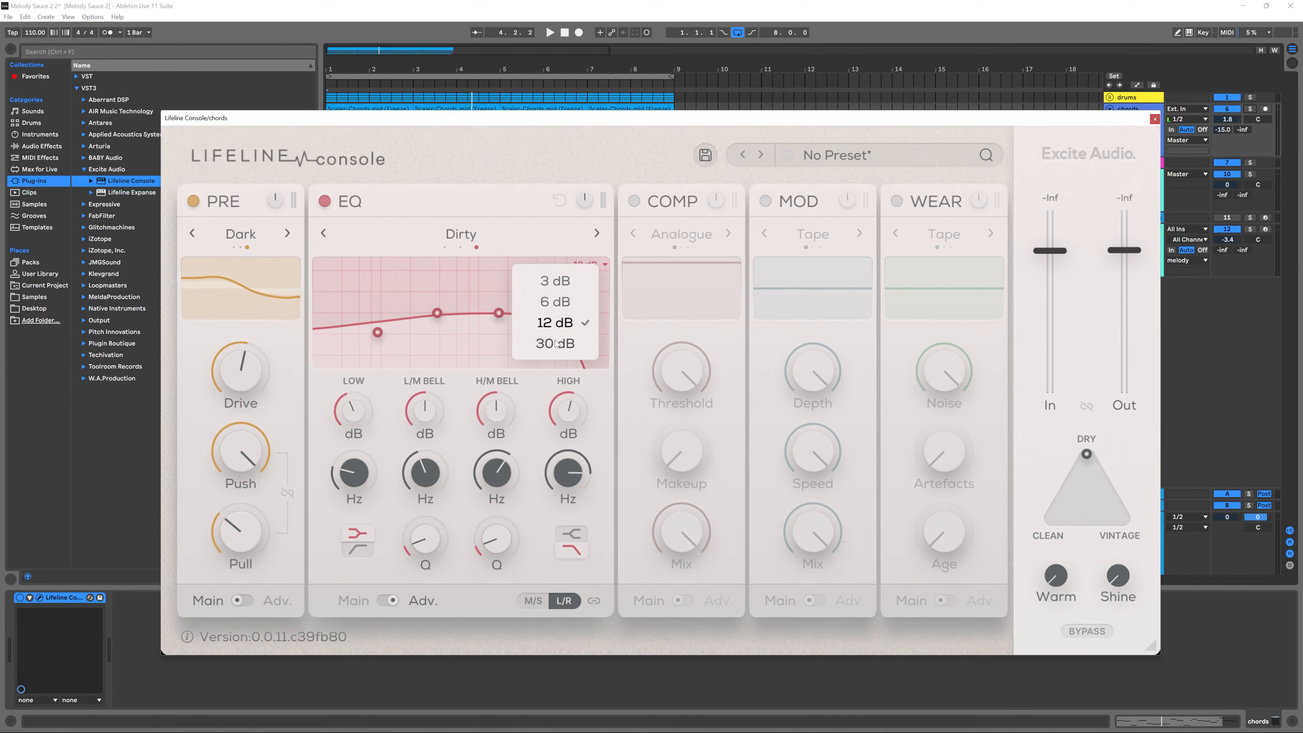
left_click(556, 282)
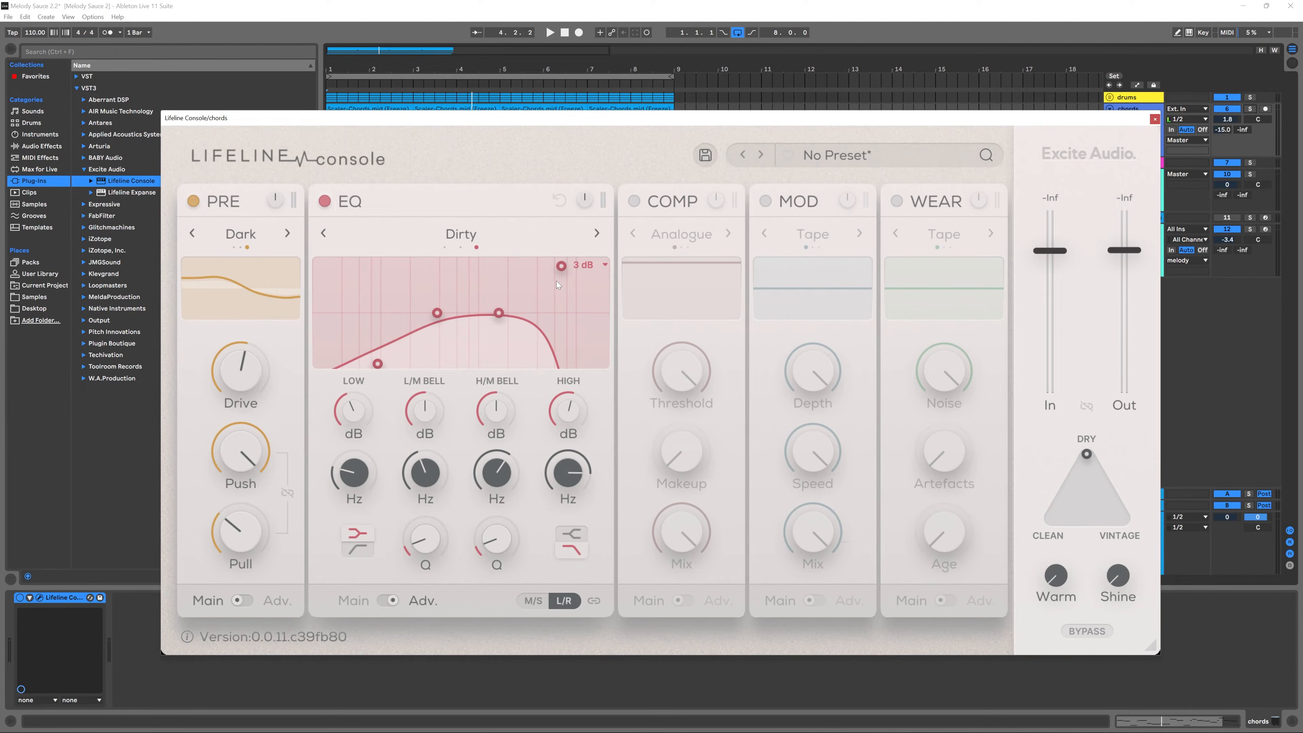
- Boost the H/M bell band on the EQ curve and change the display range to 30 dB
left_click_drag(499, 314, 509, 289)
left_click(571, 269)
left_click(557, 343)
- Adjust the H/M bell's Q to about 0.9 and raise the High band's gain moderately
scroll(509, 290, "down", 1)
scroll(507, 291, "down", 2)
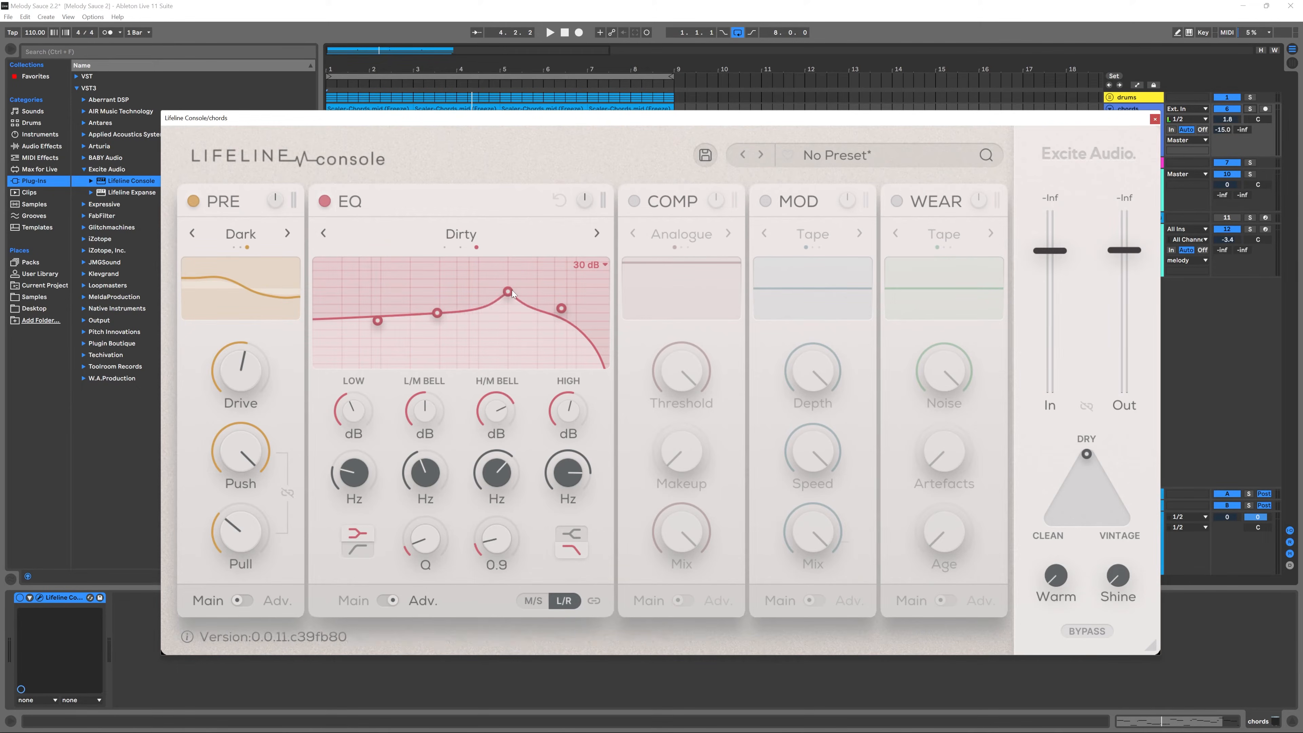
scroll(507, 292, "up", 4)
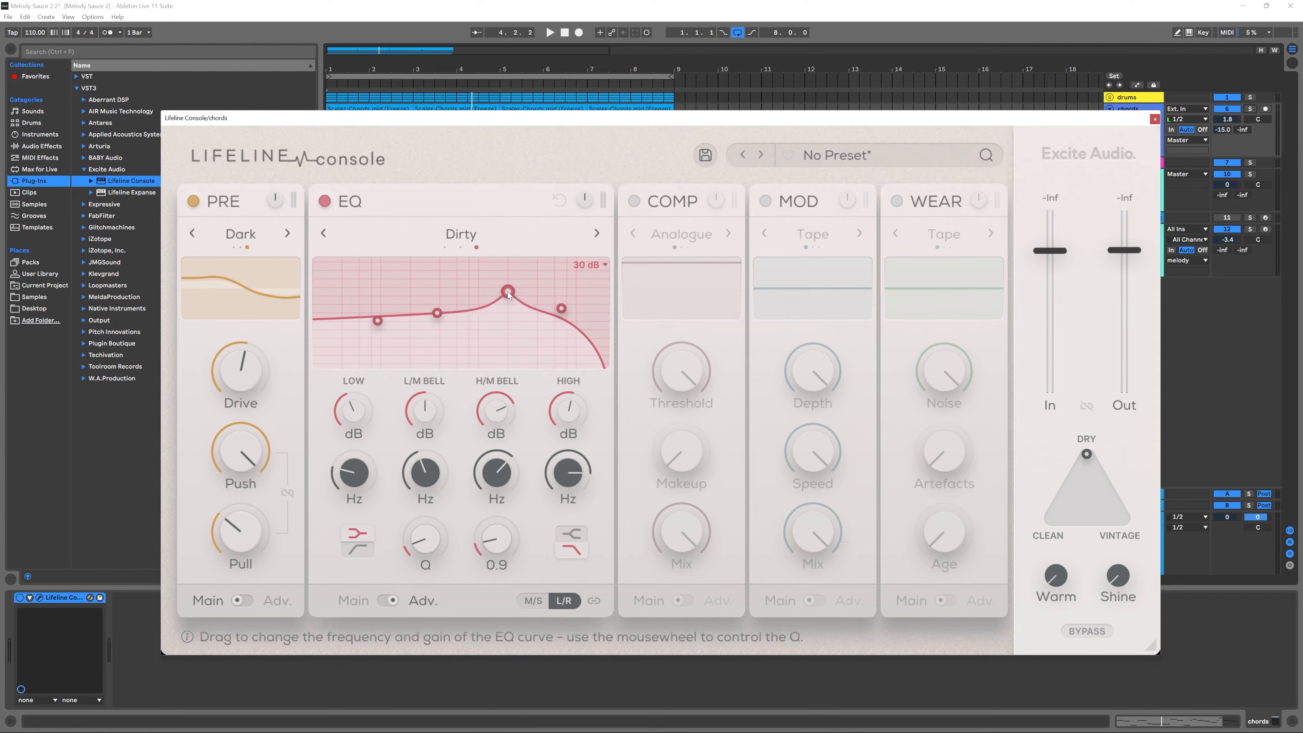
mouse_move(562, 311)
left_mouse_down()
mouse_move(531, 312)
mouse_move(536, 331)
mouse_move(573, 294)
mouse_move(561, 290)
left_mouse_up()
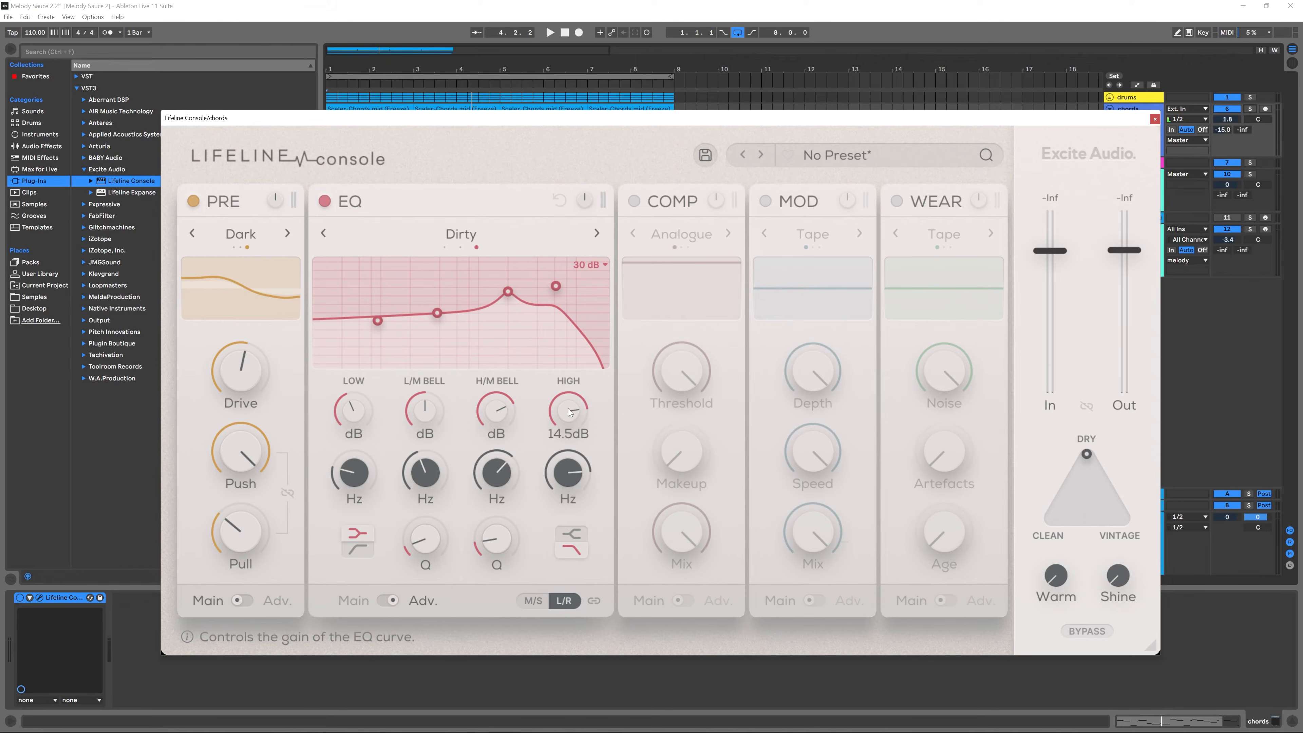
mouse_move(572, 412)
left_mouse_down()
mouse_move(573, 447)
mouse_move(572, 430)
left_mouse_up()
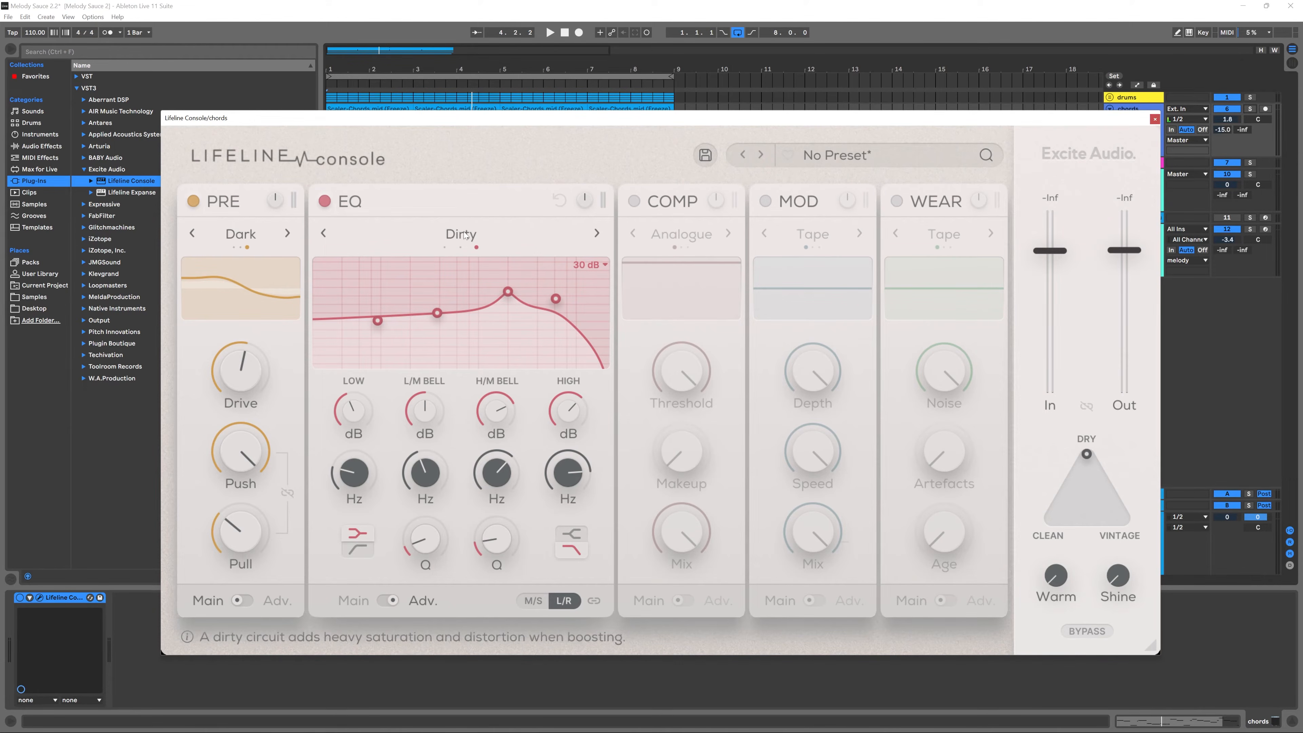
- Switch the EQ to Gain mode and turn off the PRE module
left_click(472, 238)
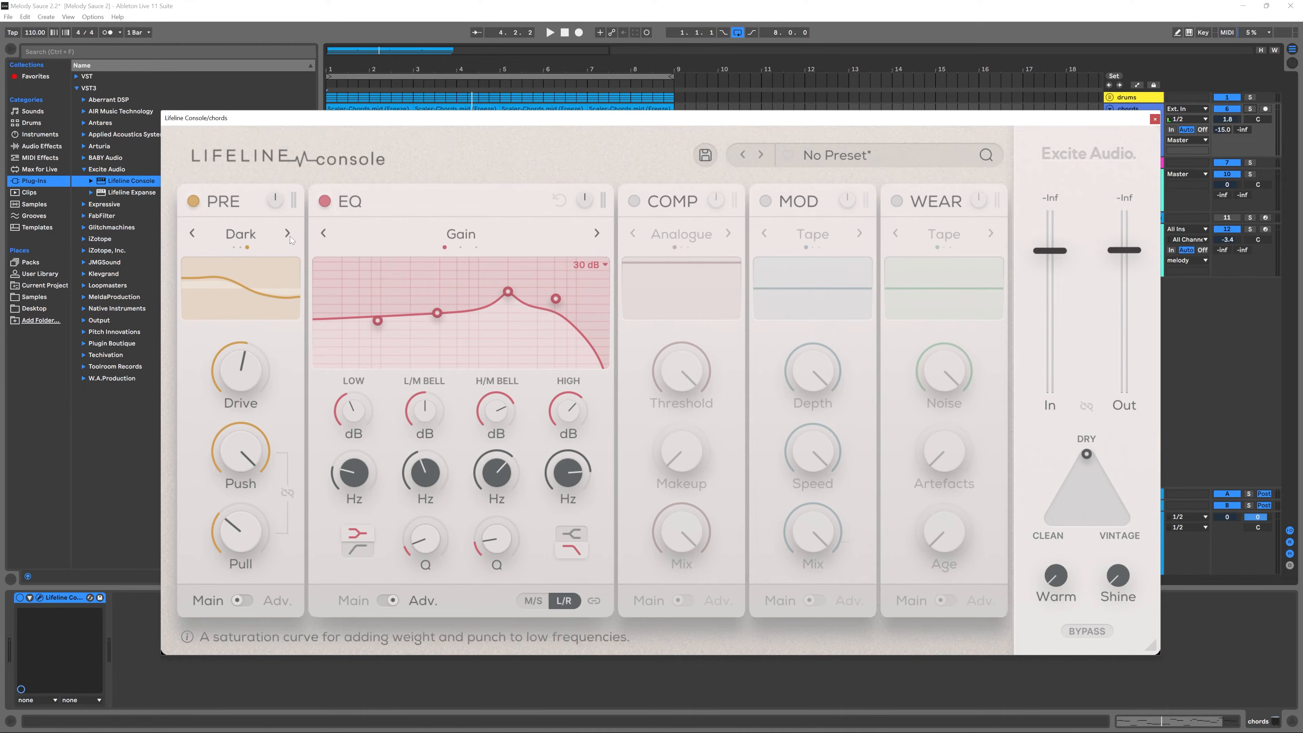
left_click(194, 201)
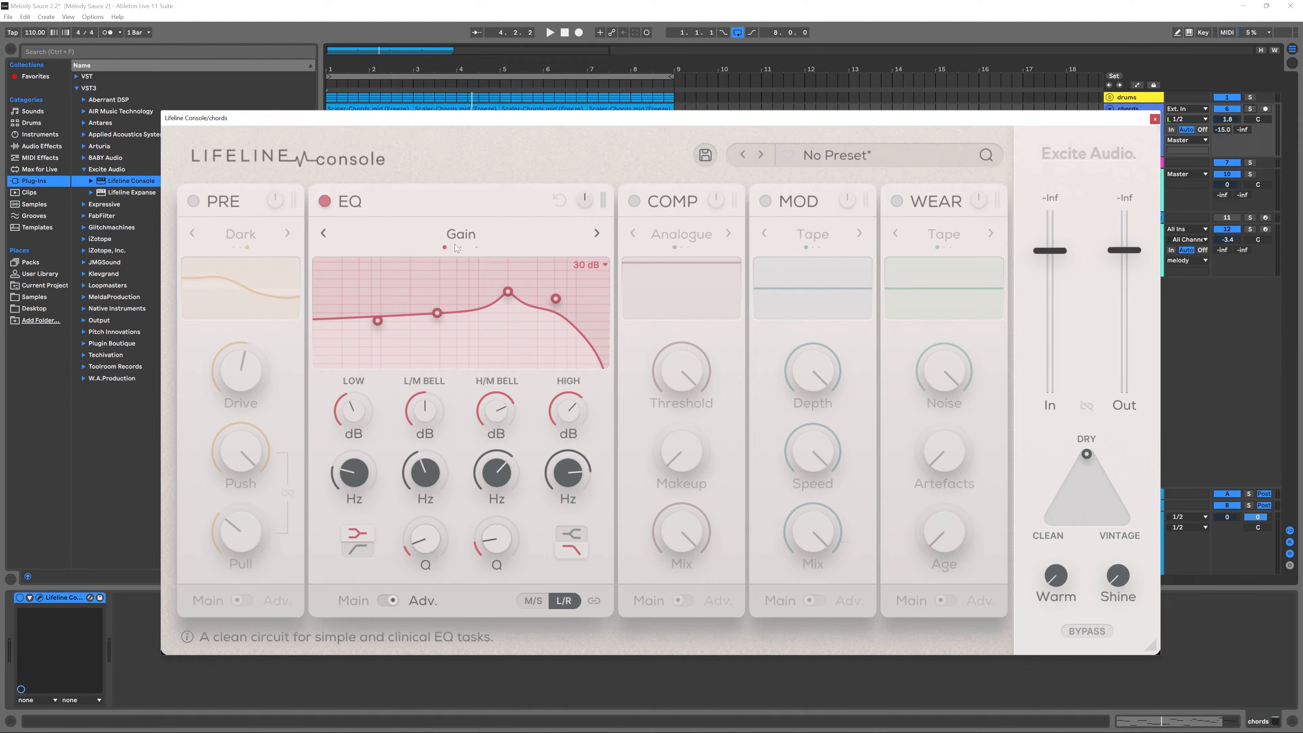
- Boost the L/M bell strongly at a lower frequency and lift the Low shelf on the EQ curve
left_click_drag(438, 311, 392, 274)
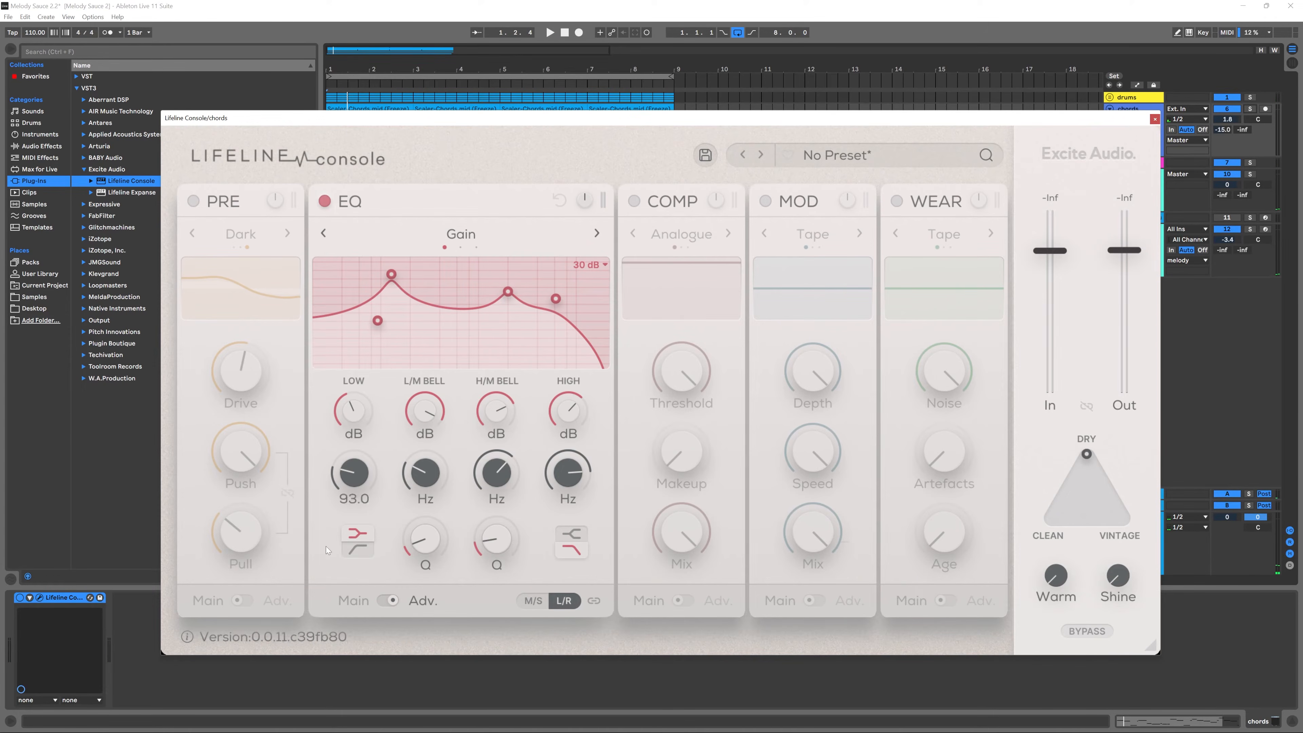
left_click_drag(363, 313, 358, 305)
- Solo the chords track and audition the boosted EQ curve in Gain mode
key("space")
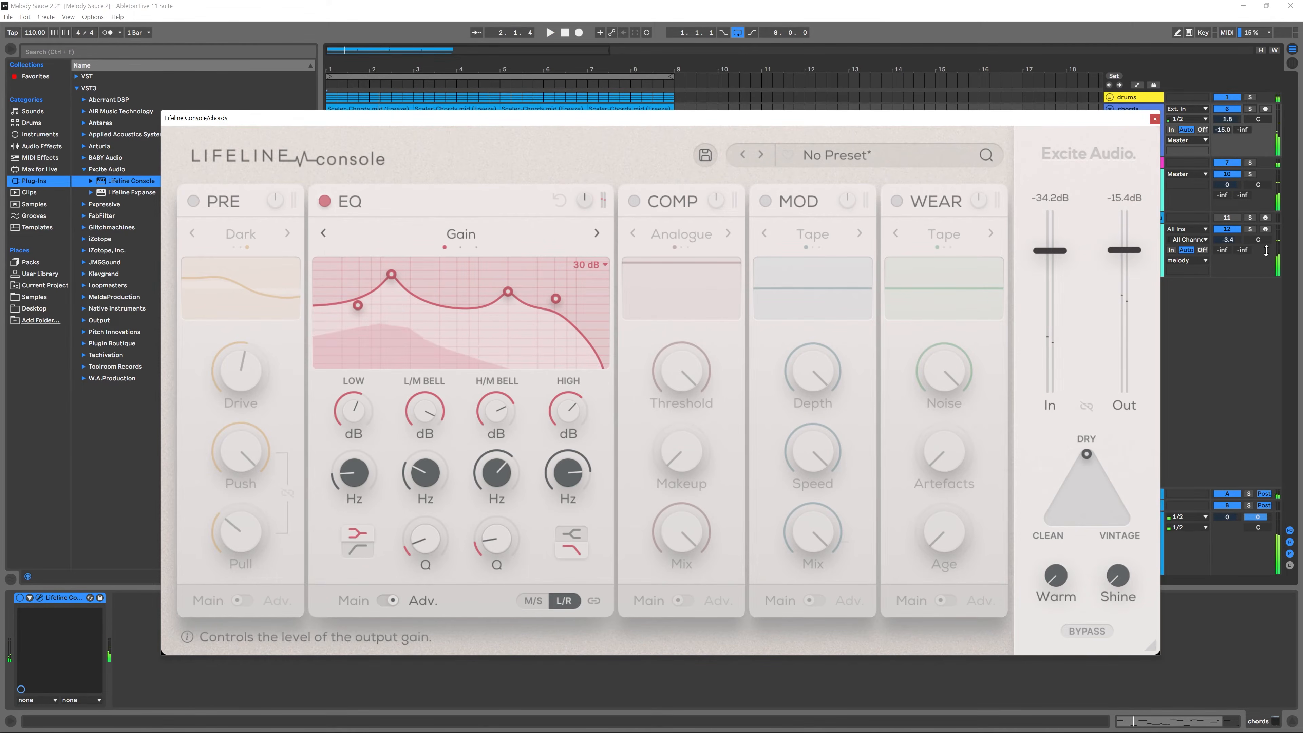
left_click(1251, 110)
left_click(1251, 110)
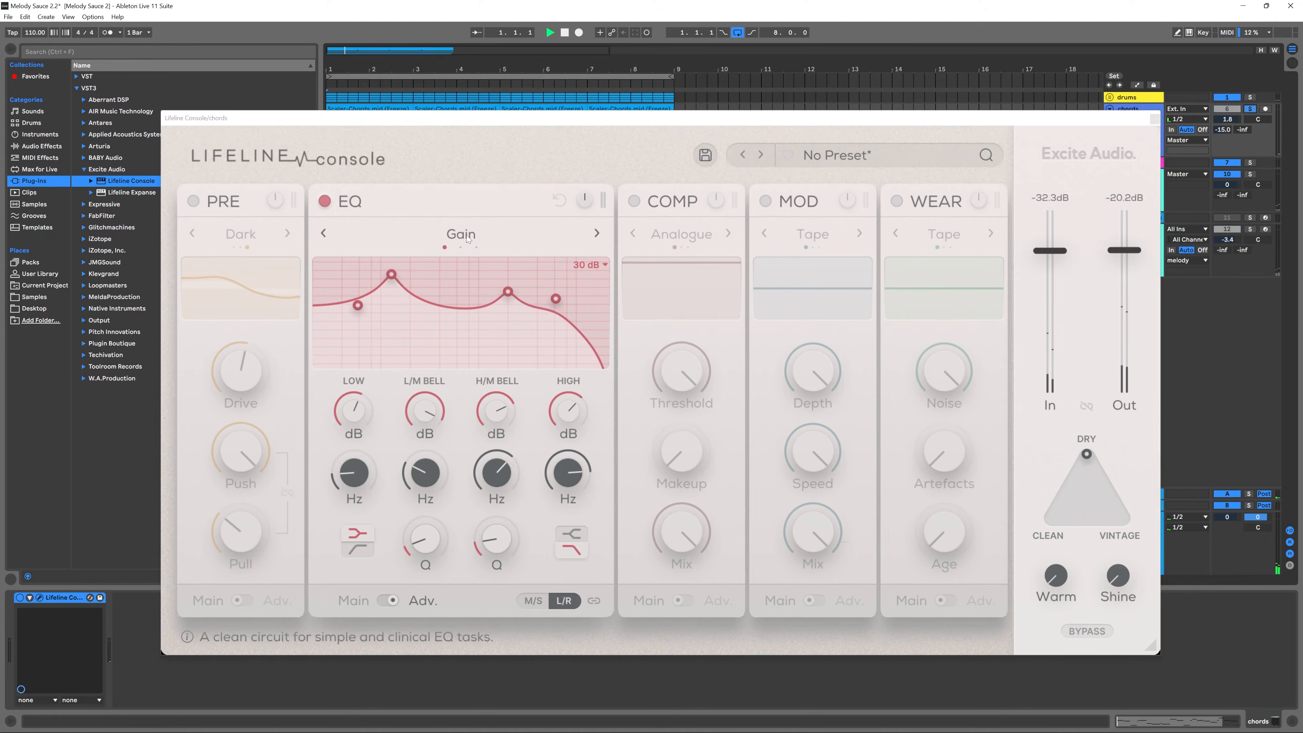
key("space")
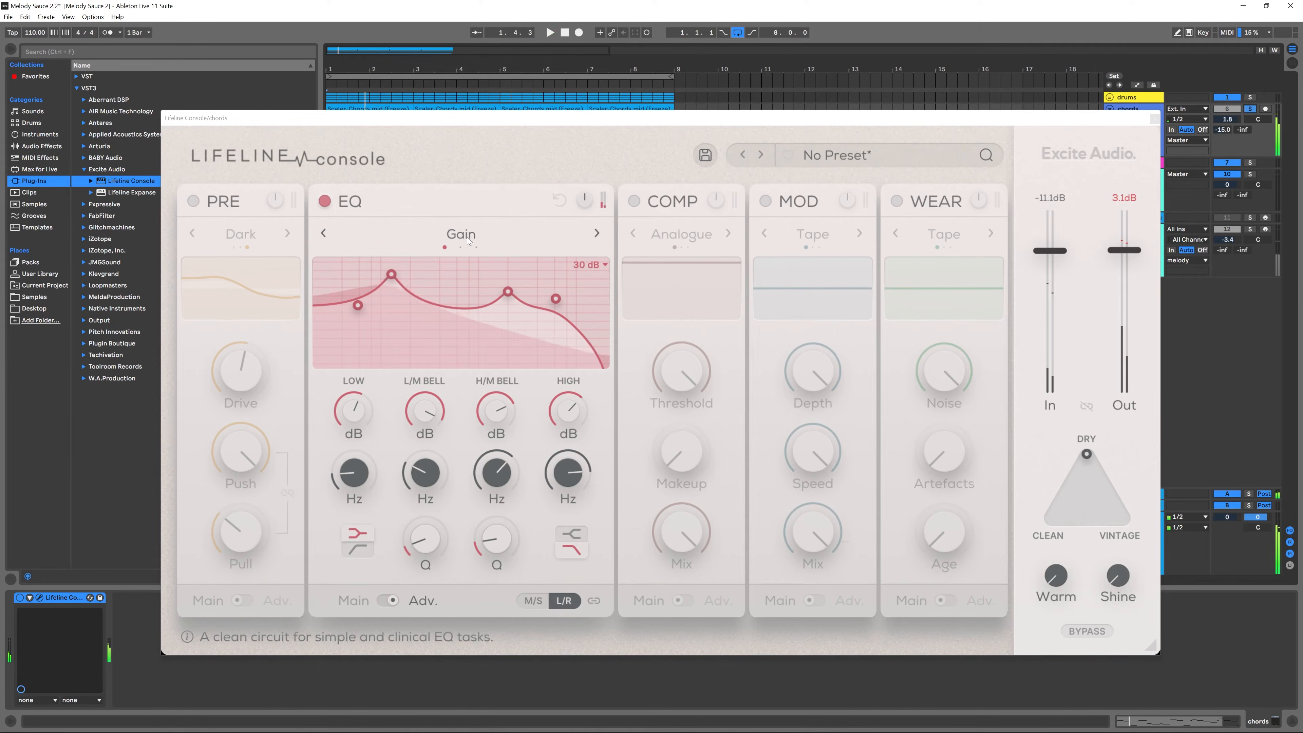
key("space")
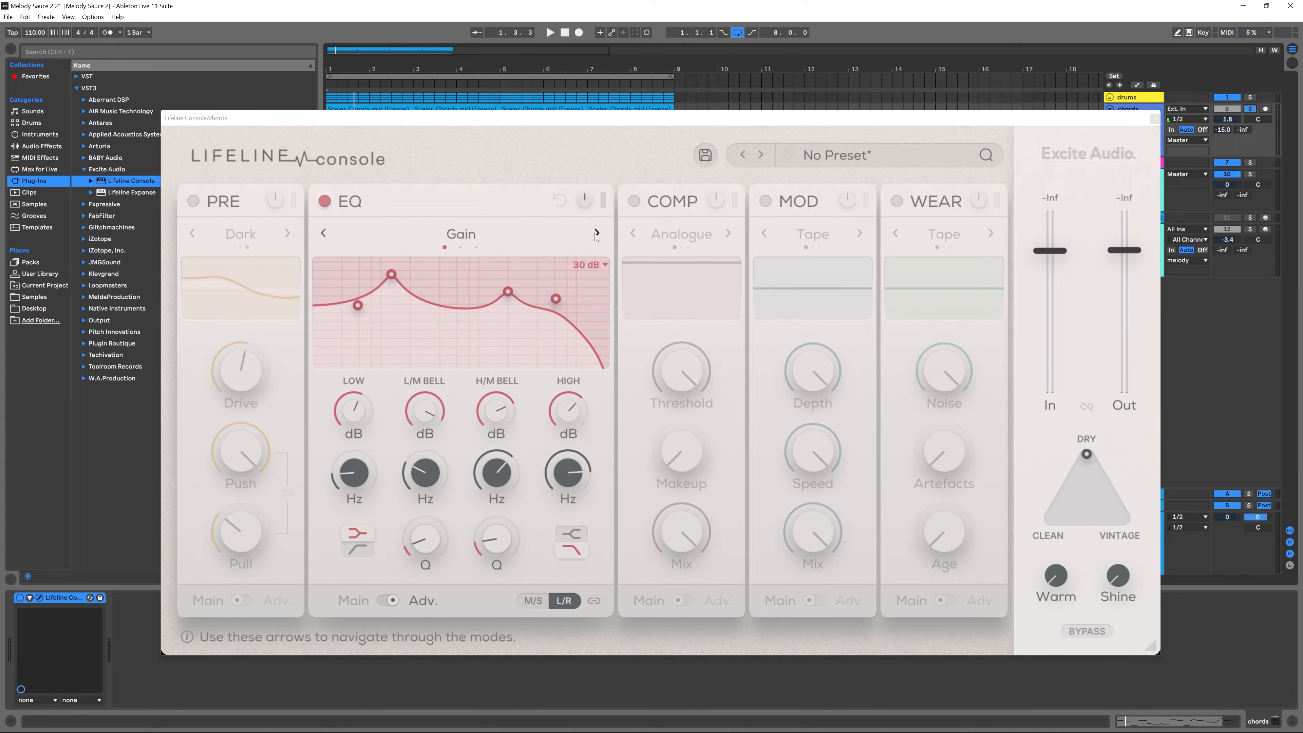
- Play the chords while changing the EQ from Gain to Vintage to Dirty mode to compare the circuits
key("space")
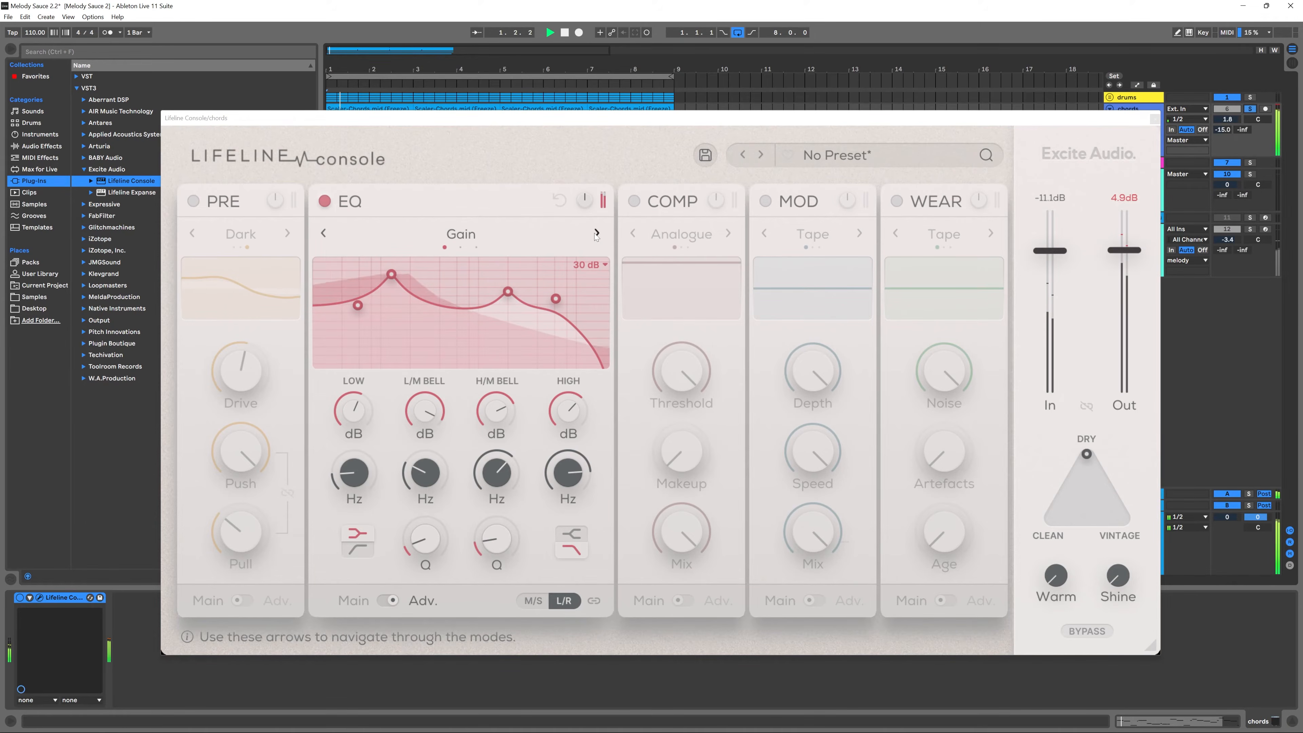
left_click(596, 233)
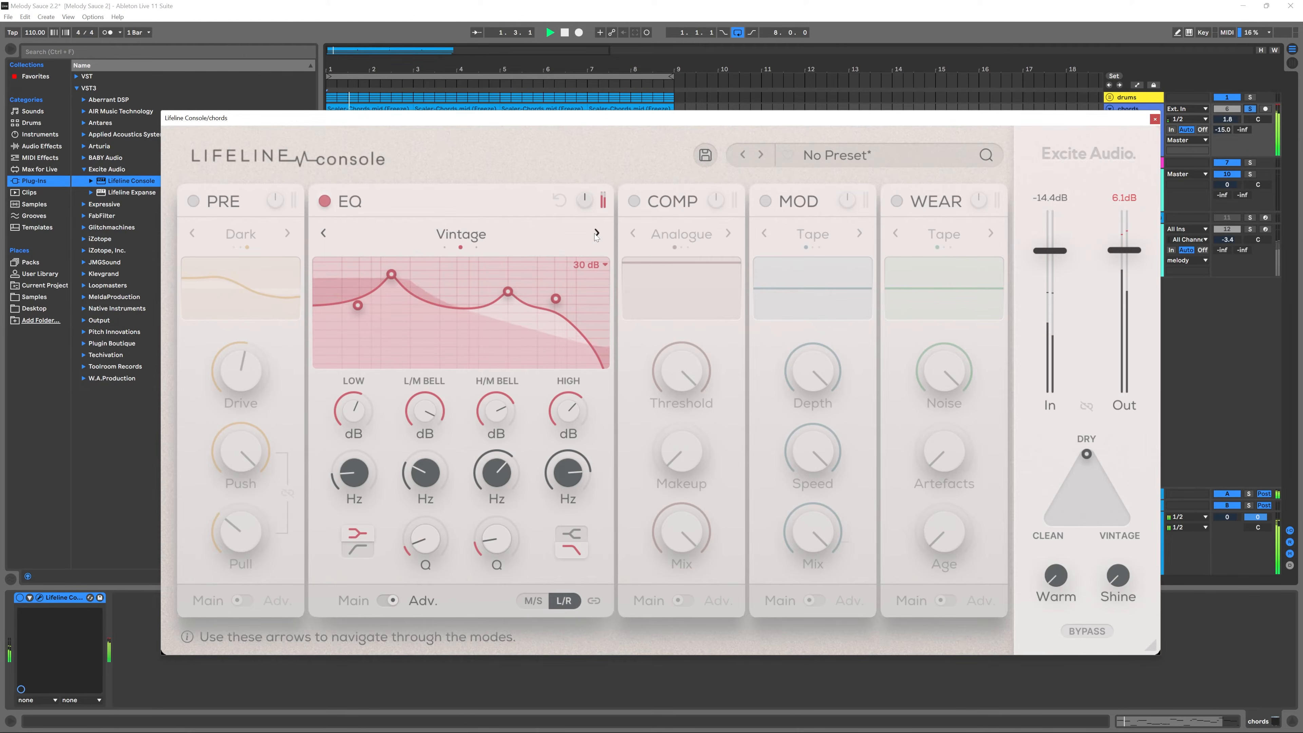
left_click(597, 233)
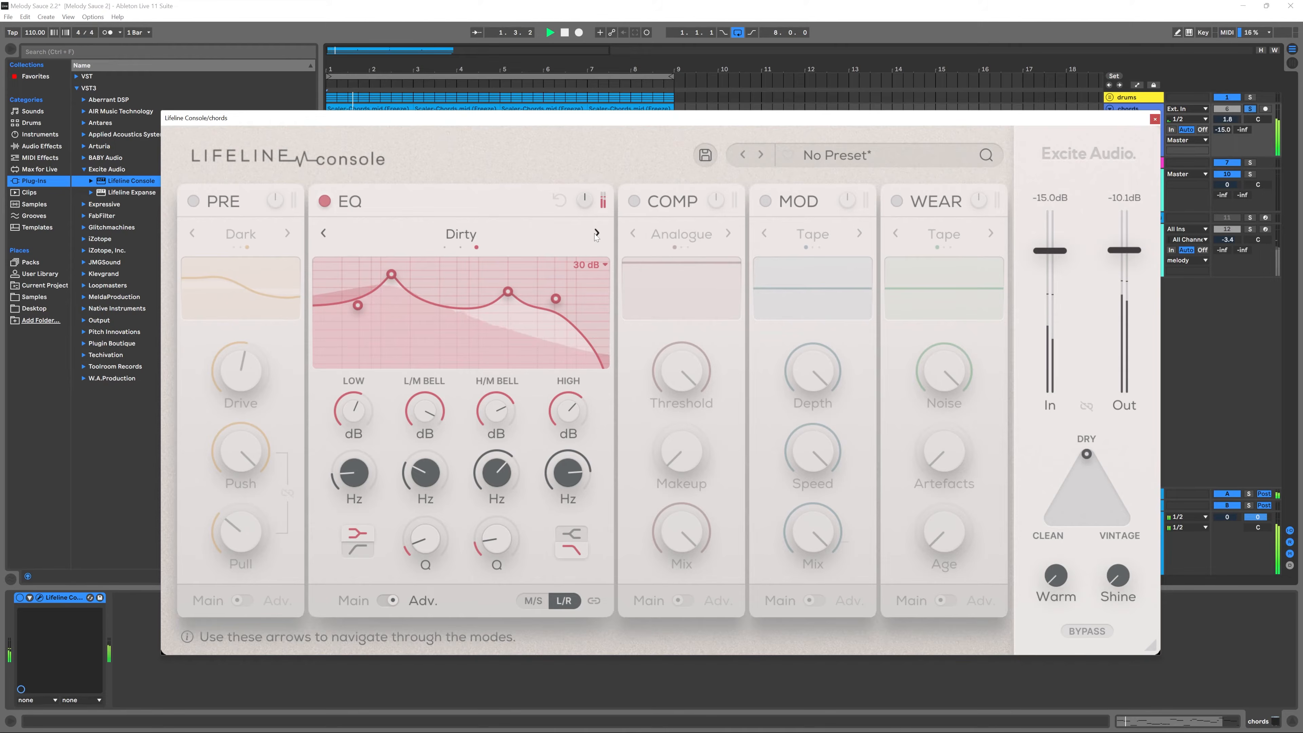
key("space")
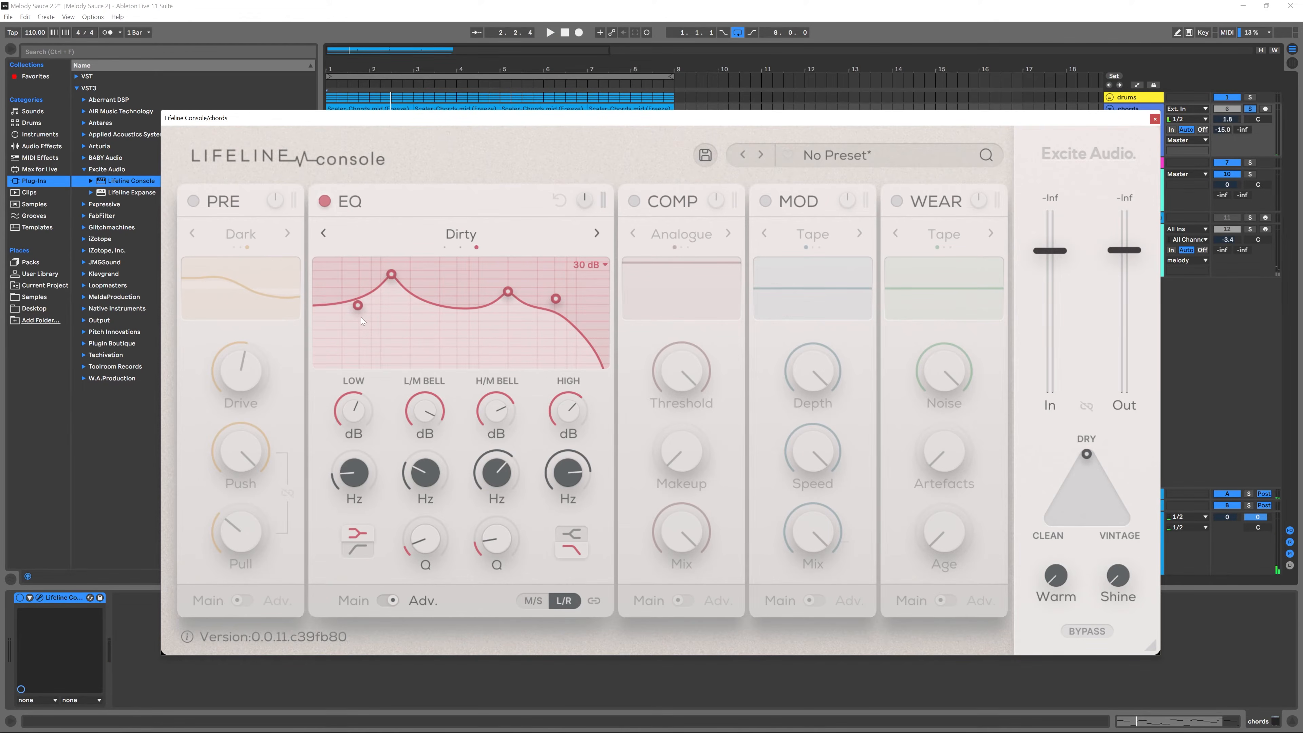
- Raise the EQ's Low shelf, lower the L/M bell slightly and widen the bell's Q into a broad boost
left_click_drag(360, 309, 399, 285)
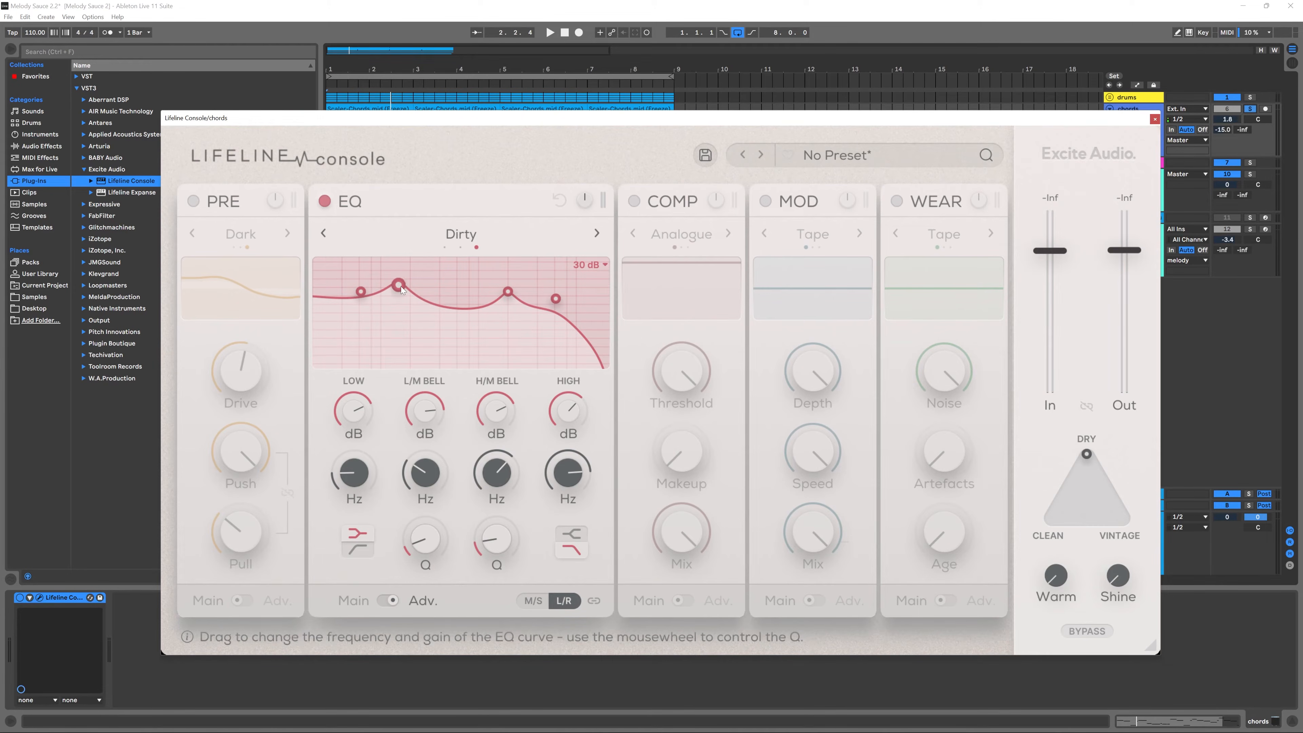
scroll(401, 286, "down", 2)
scroll(401, 286, "down", 3)
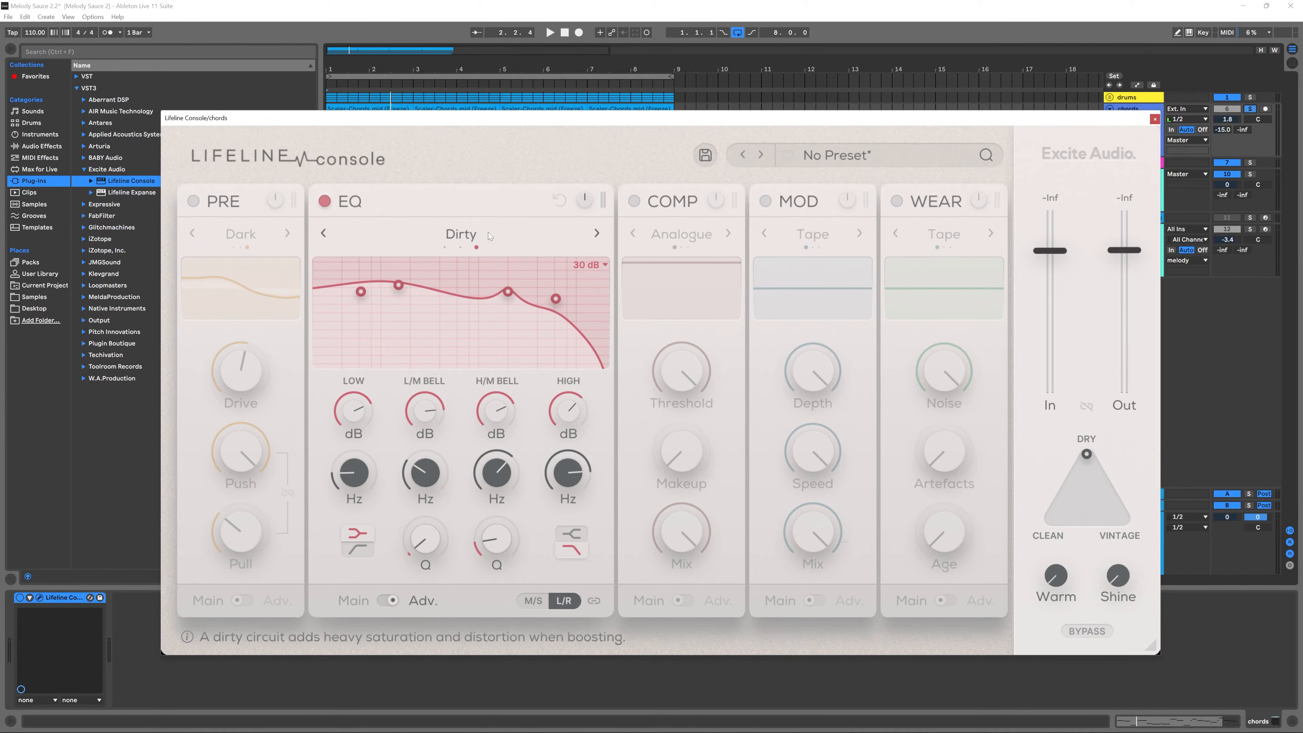
- Play the chords while cycling the EQ through Vintage, Dirty and Gain modes to compare them, ending on Vintage
left_click(596, 233)
left_click(596, 233)
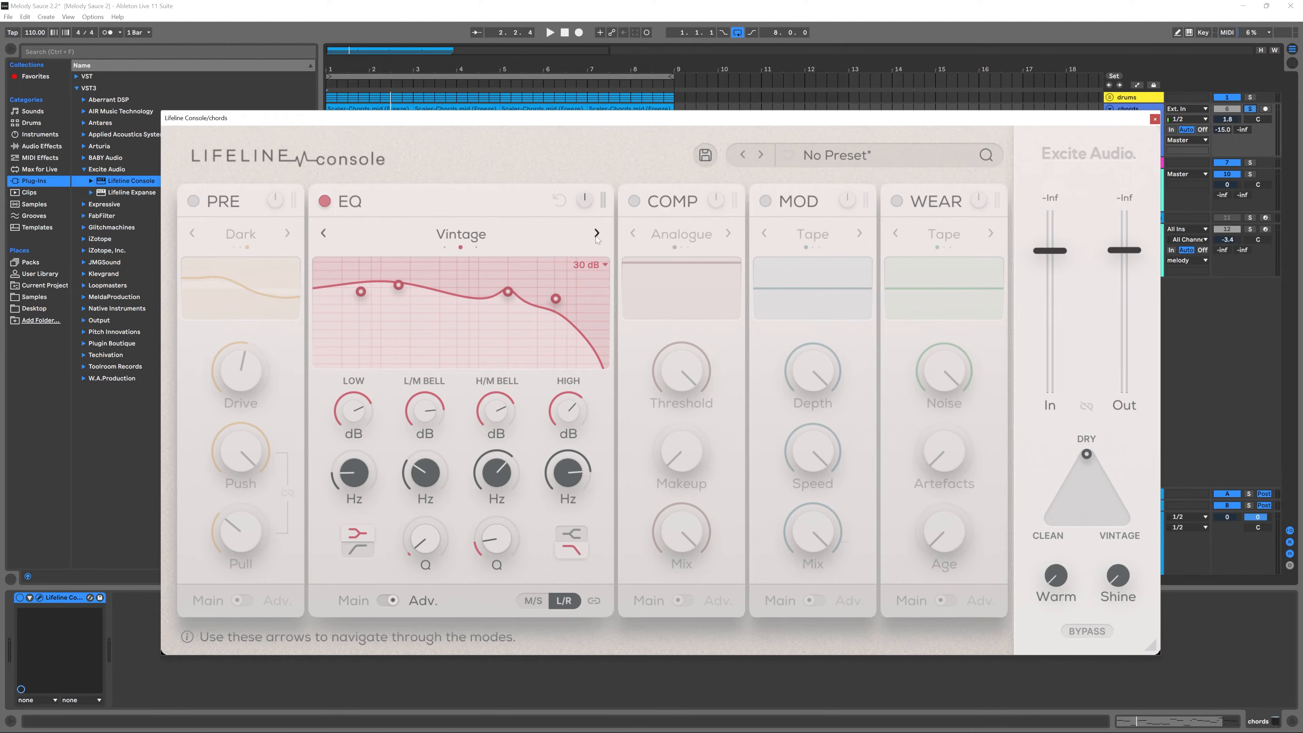
key("space")
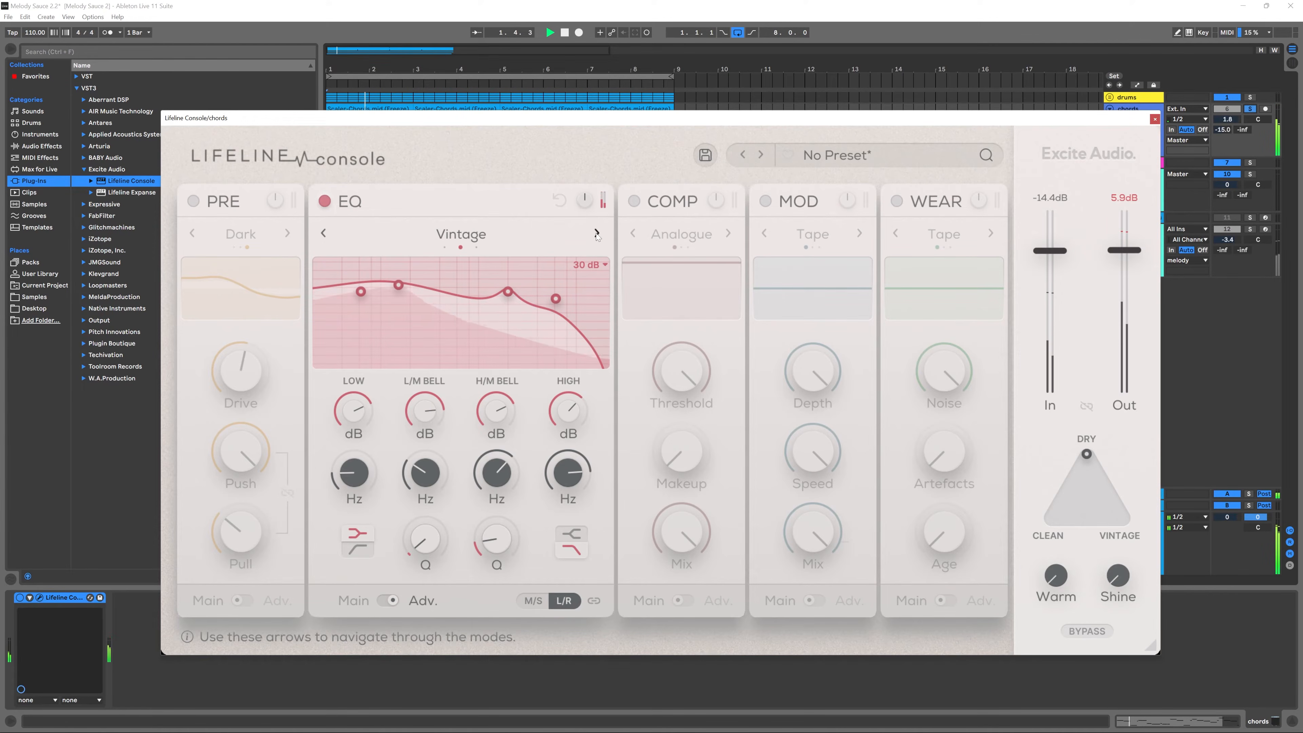
left_click(597, 233)
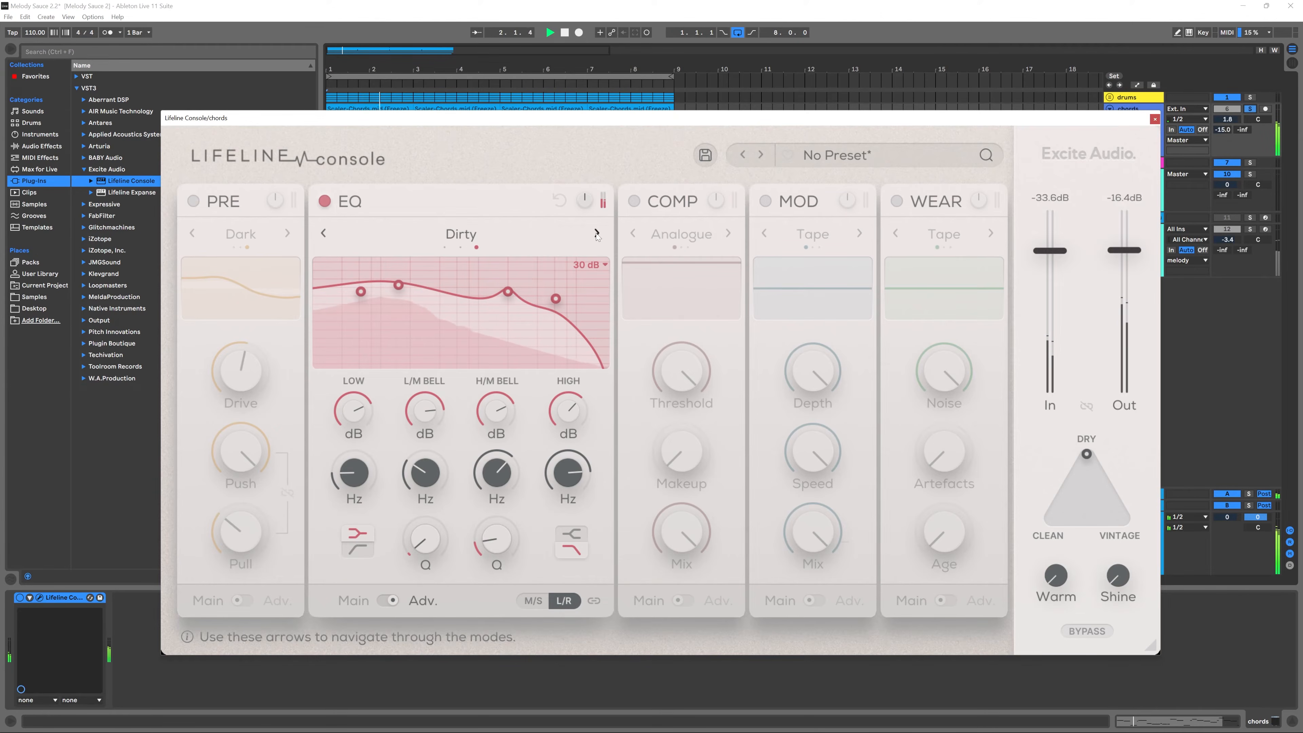
left_click(597, 233)
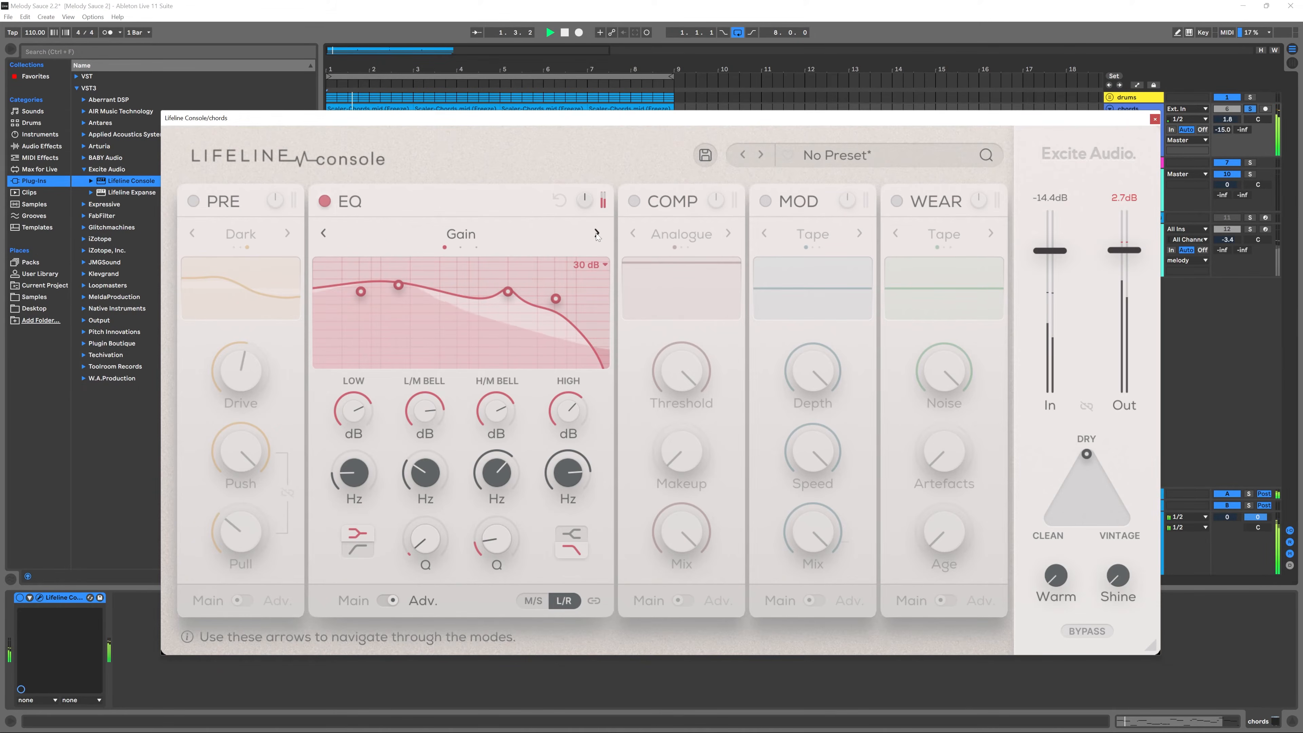
left_click(597, 233)
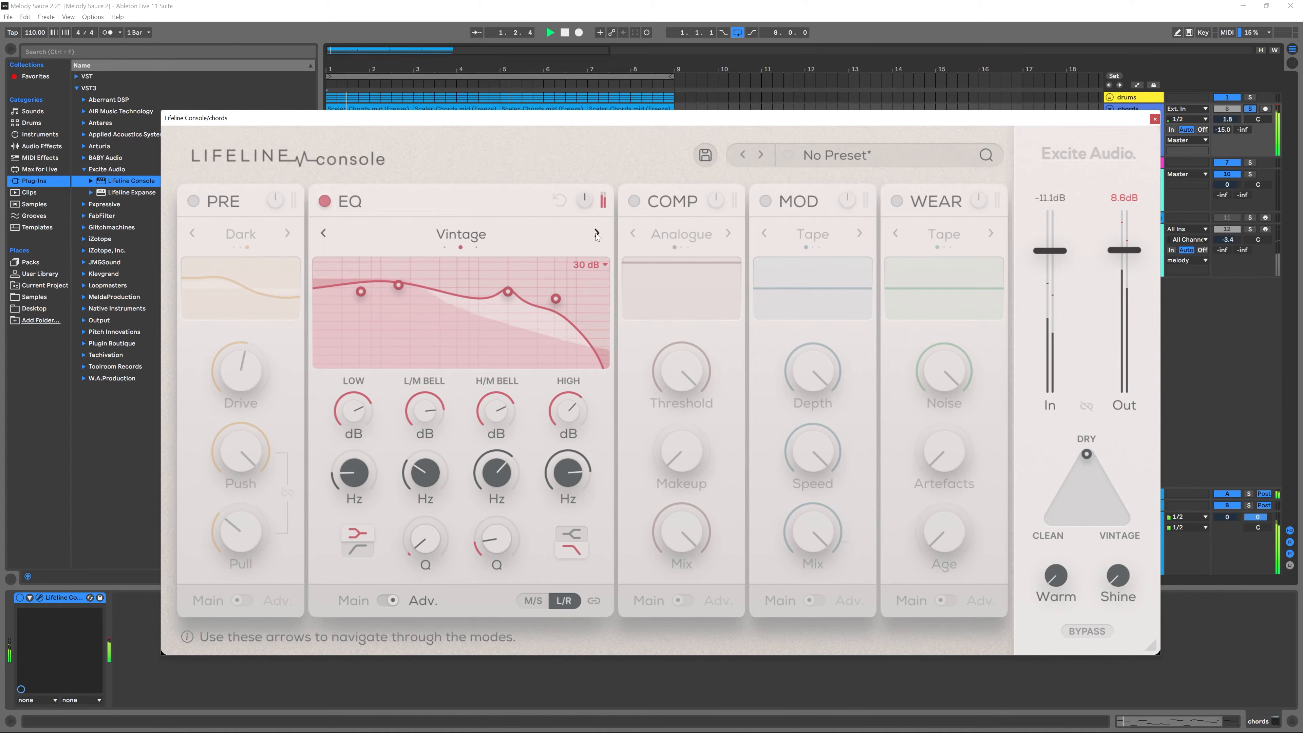
key("space")
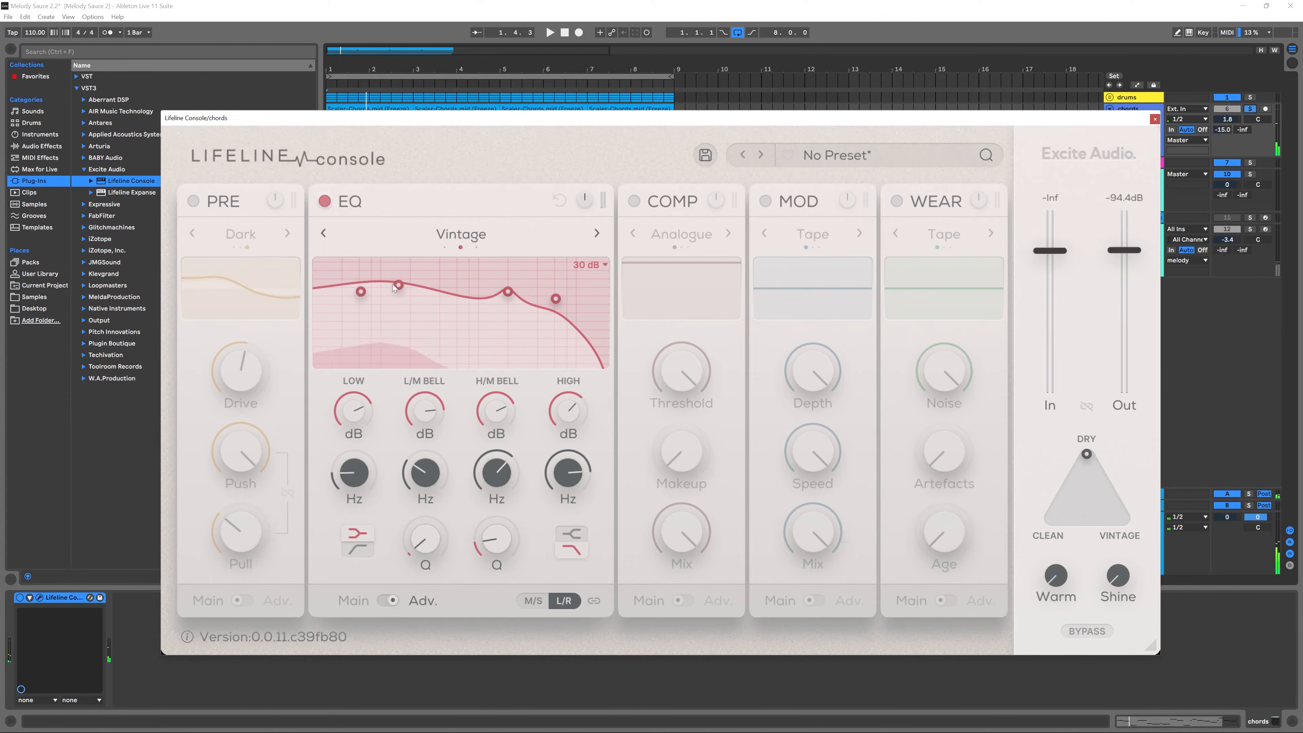
- Reshape the EQ curve with reduced Low and L/M bands, a broad H/M bell and a boosted High shelf
left_click_drag(398, 286, 343, 322)
left_click_drag(510, 291, 484, 295)
left_click(572, 534)
scroll(483, 286, "down", 3)
- Audition the treble-boosted chords in Vintage and Gain modes, finishing on Dirty
key("space")
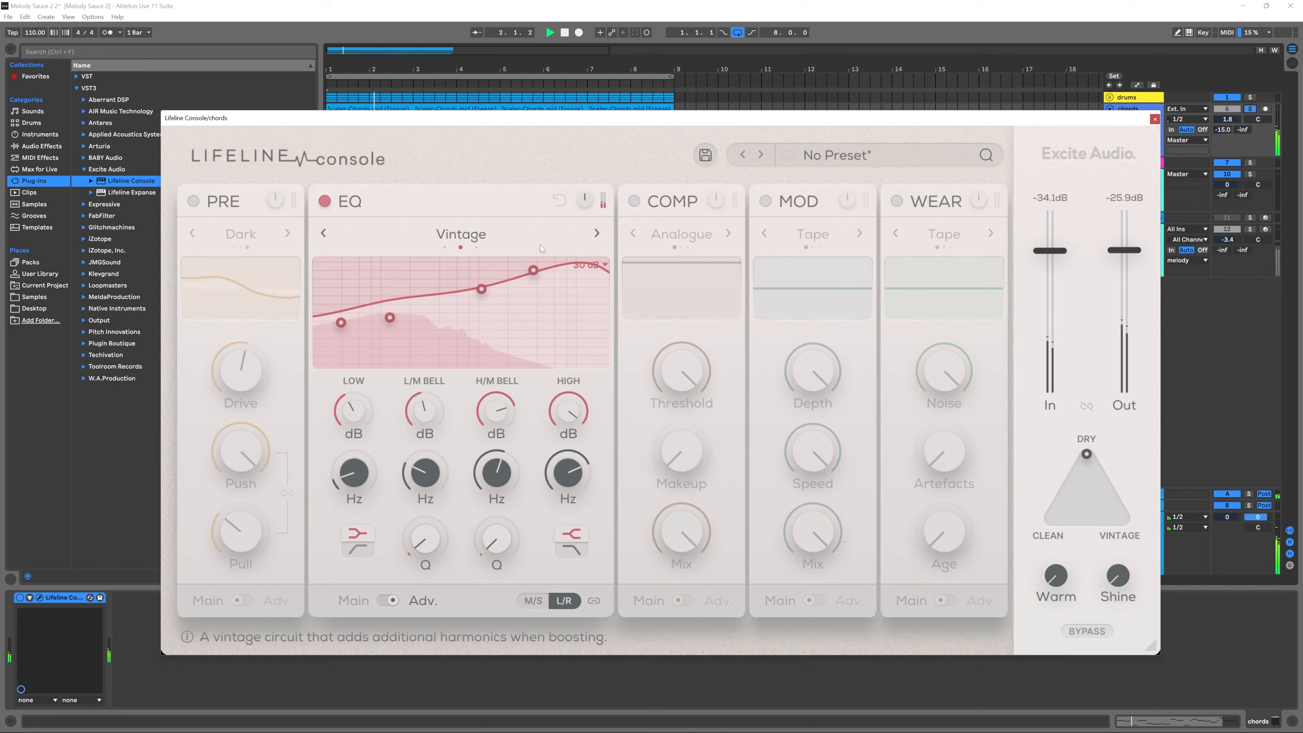
left_click(324, 234)
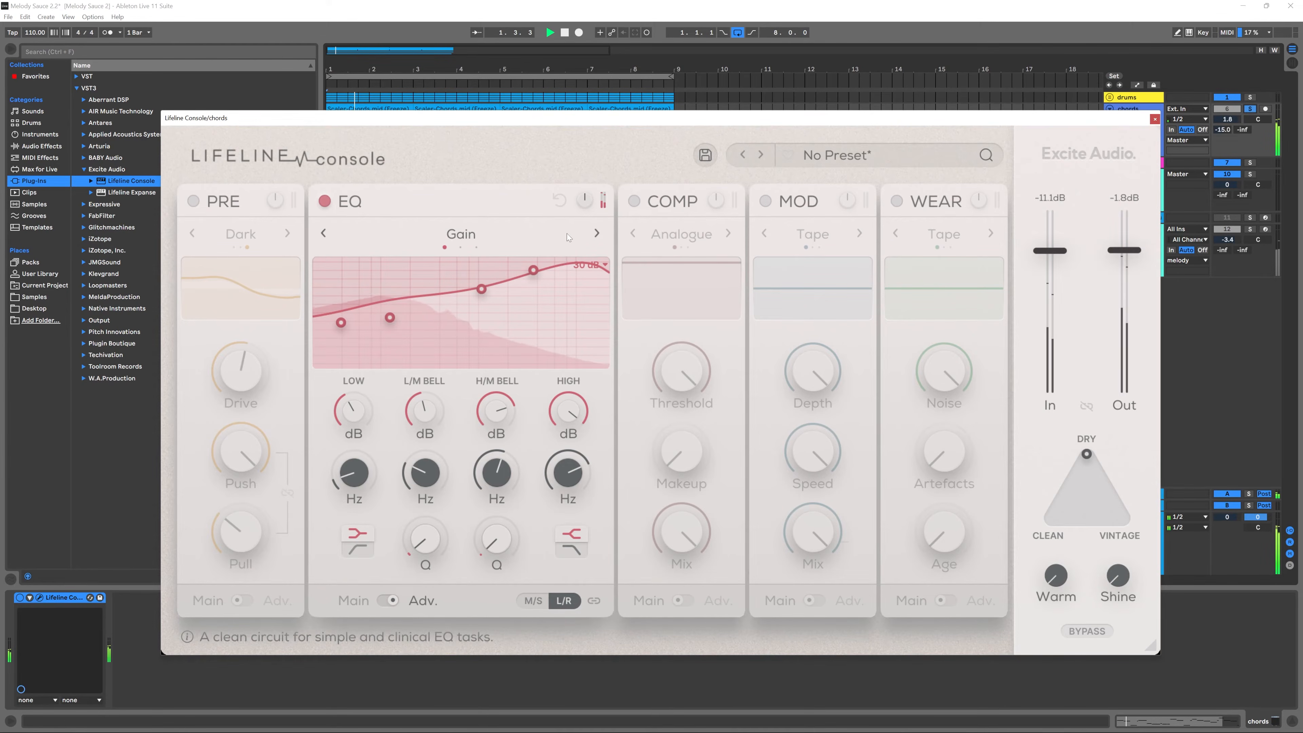
left_click(325, 234)
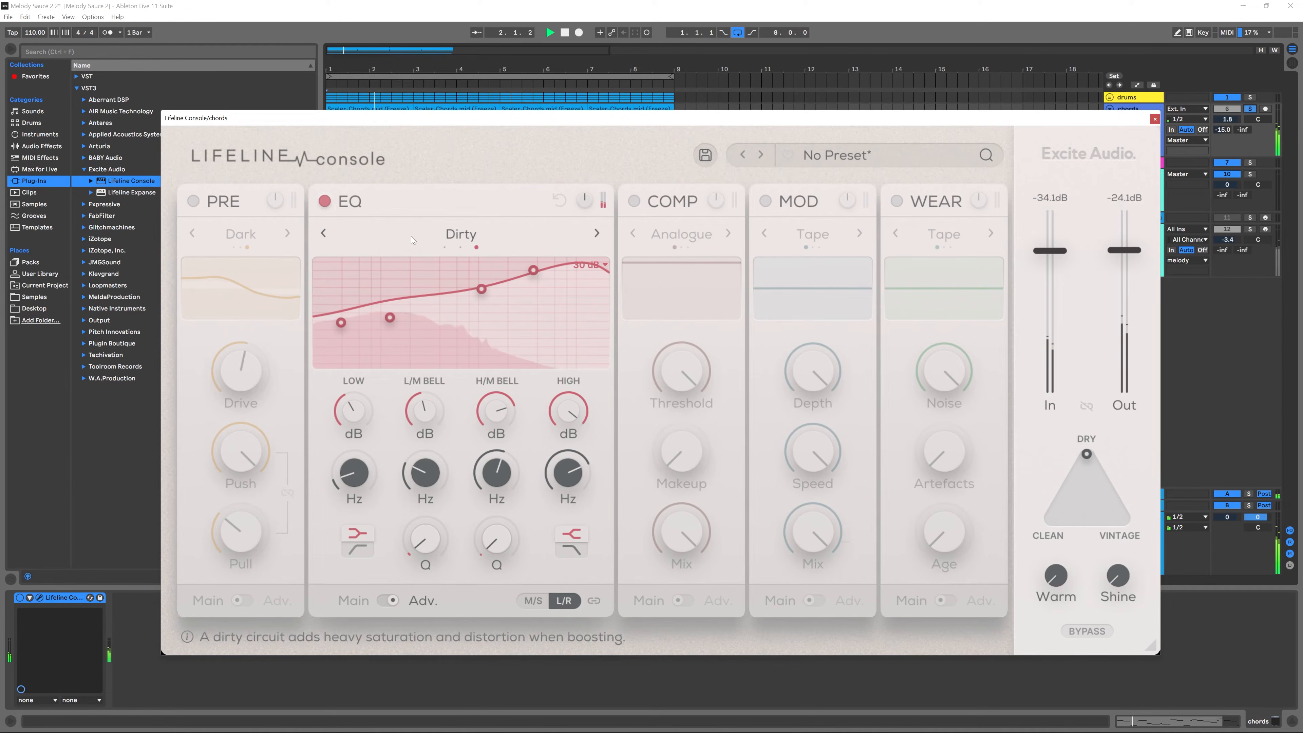
key("space")
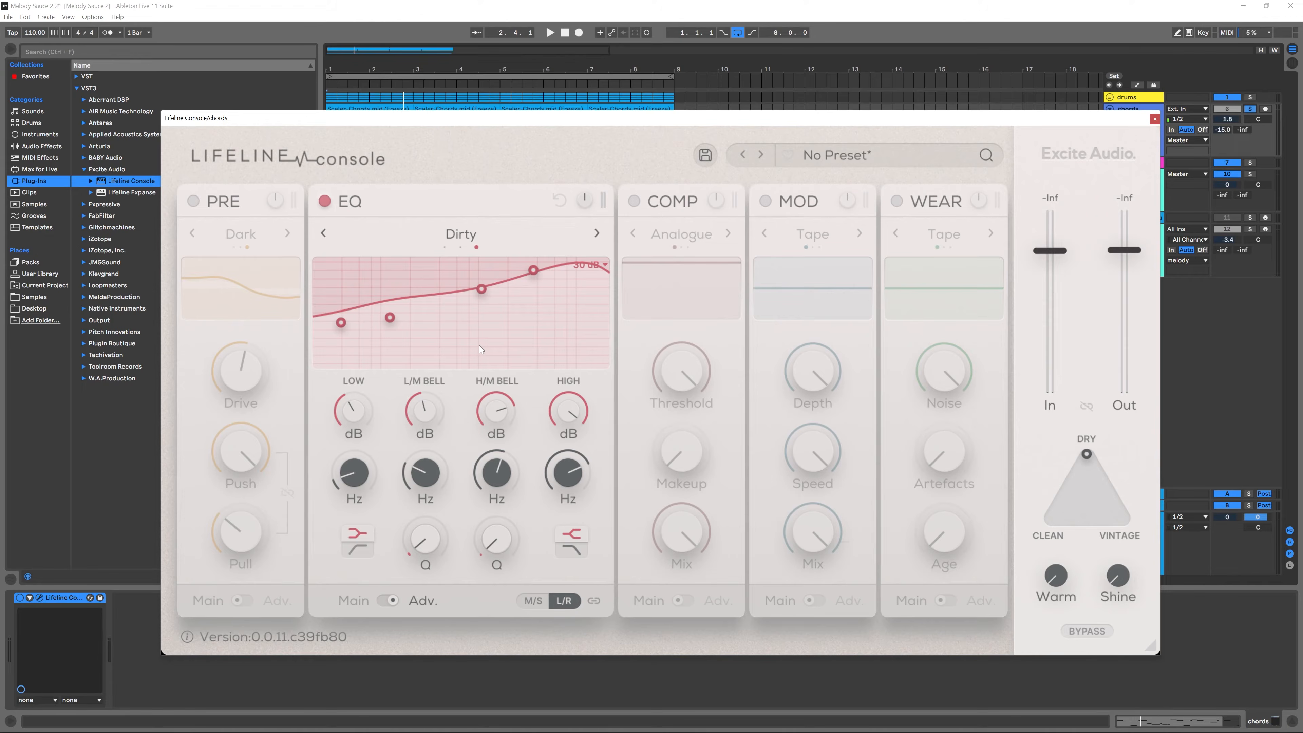
- Return the EQ to its main view and make COMP the active module instead of EQ
left_click(387, 599)
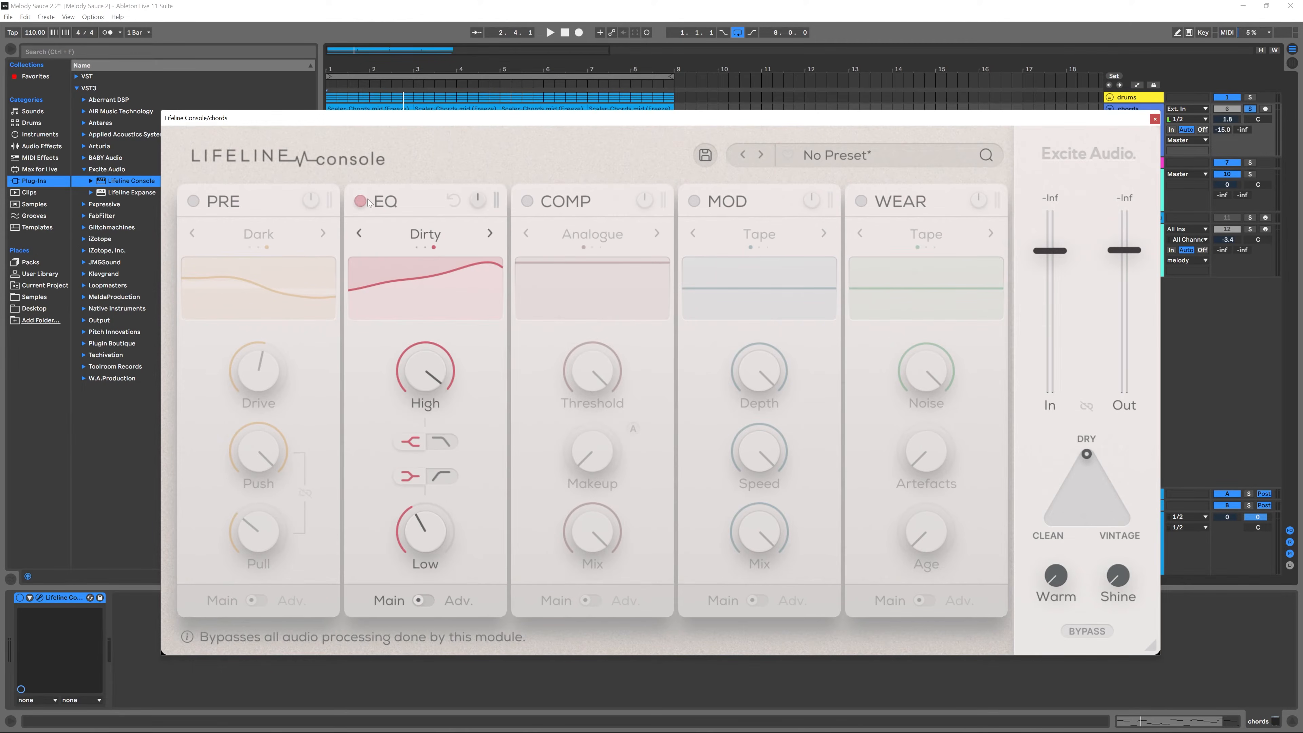
left_click(527, 200)
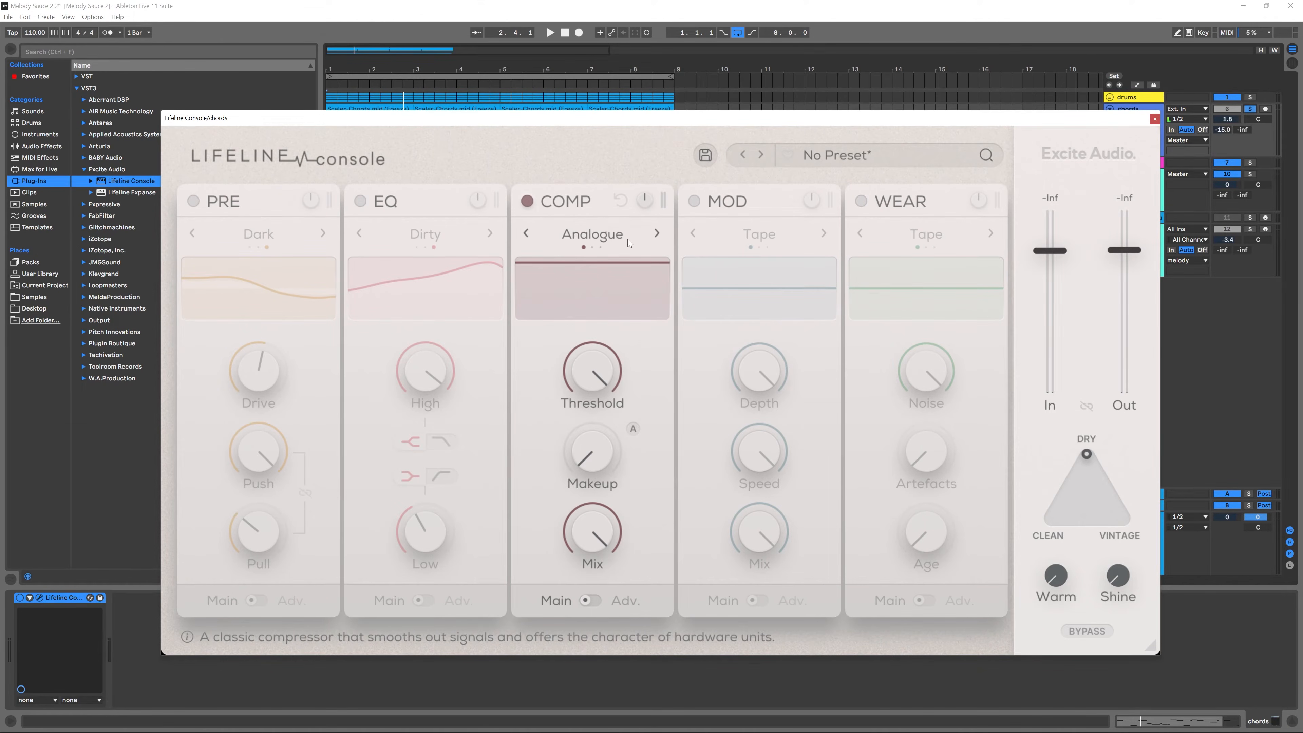
- Cycle through the COMP modes, settle on Variable and show the compressor's advanced controls
left_click(657, 235)
left_click(654, 234)
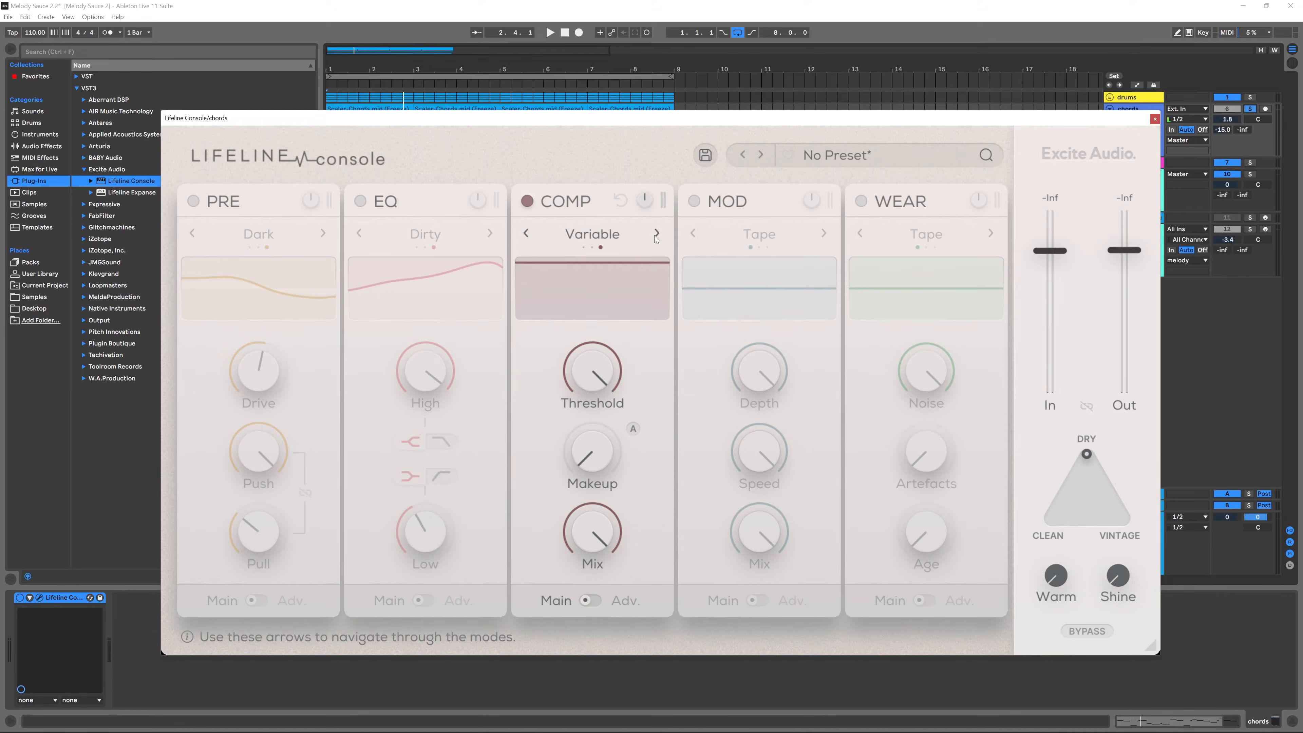
left_click(656, 234)
left_click(656, 232)
left_click(655, 232)
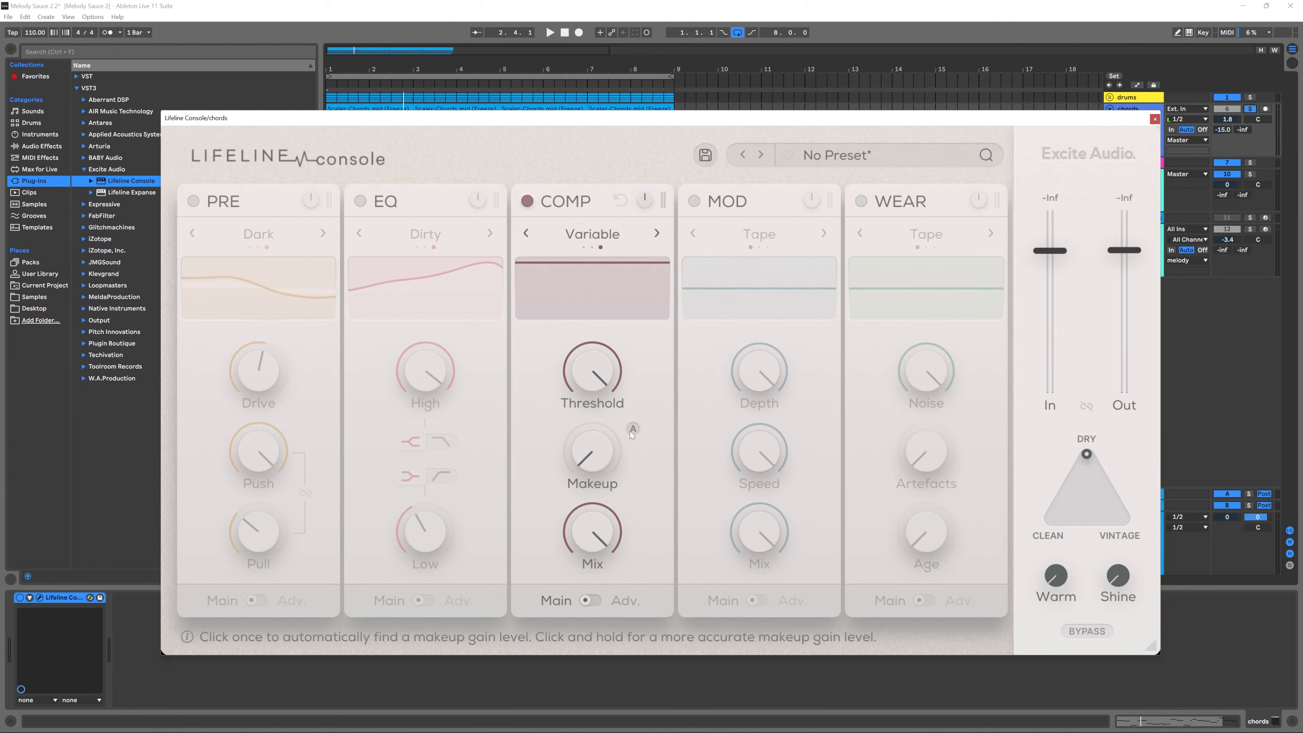
left_click(593, 599)
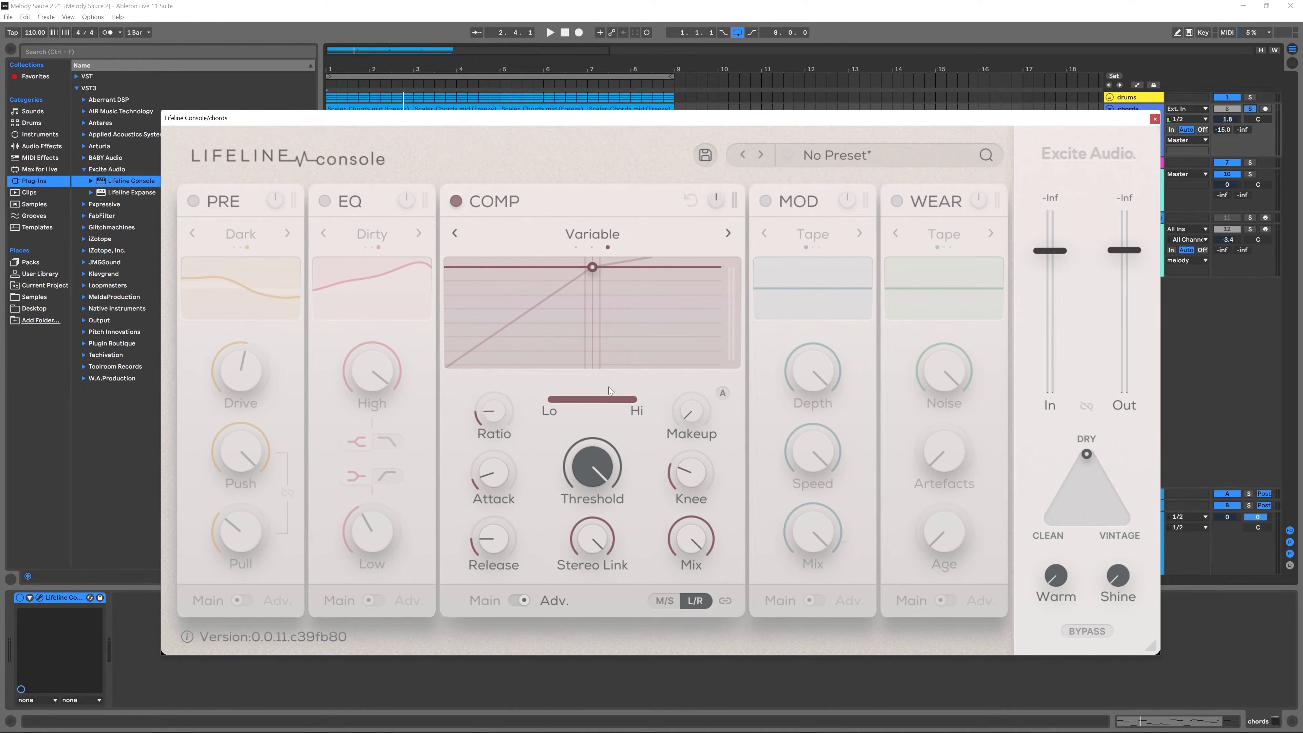
- Switch from the chords plugin window to Lifeline Console on the soloed drums track and audition the drums
left_click(1156, 119)
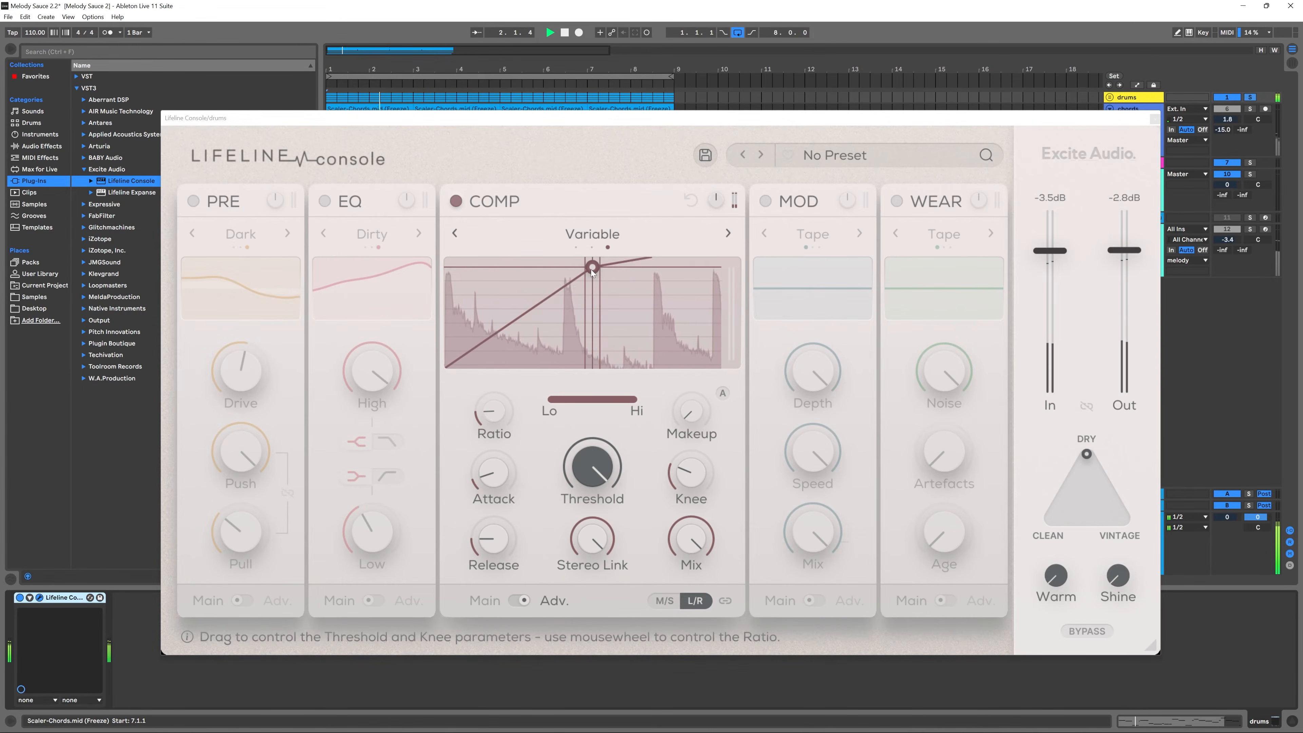
key("space")
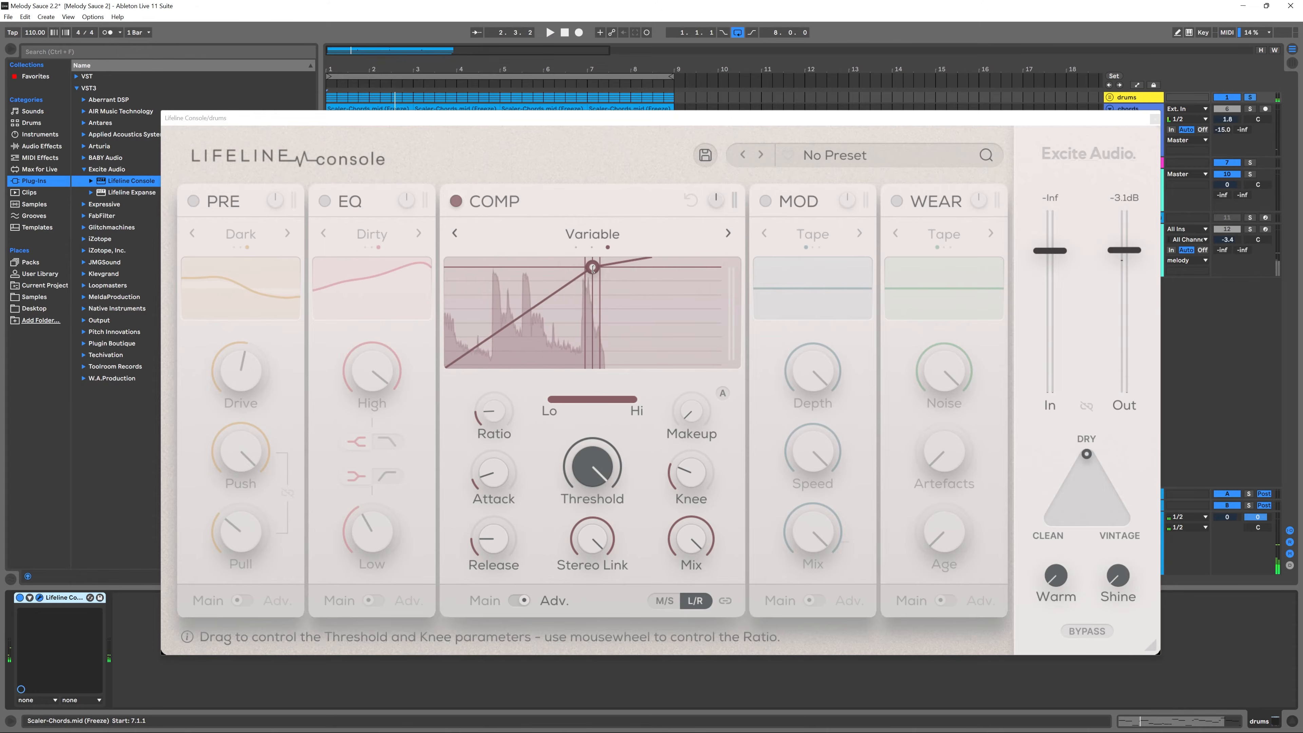
- Lower the drum compressor's threshold to -23.9 dB, widen the knee and adjust the ratio
left_click_drag(593, 269, 603, 299)
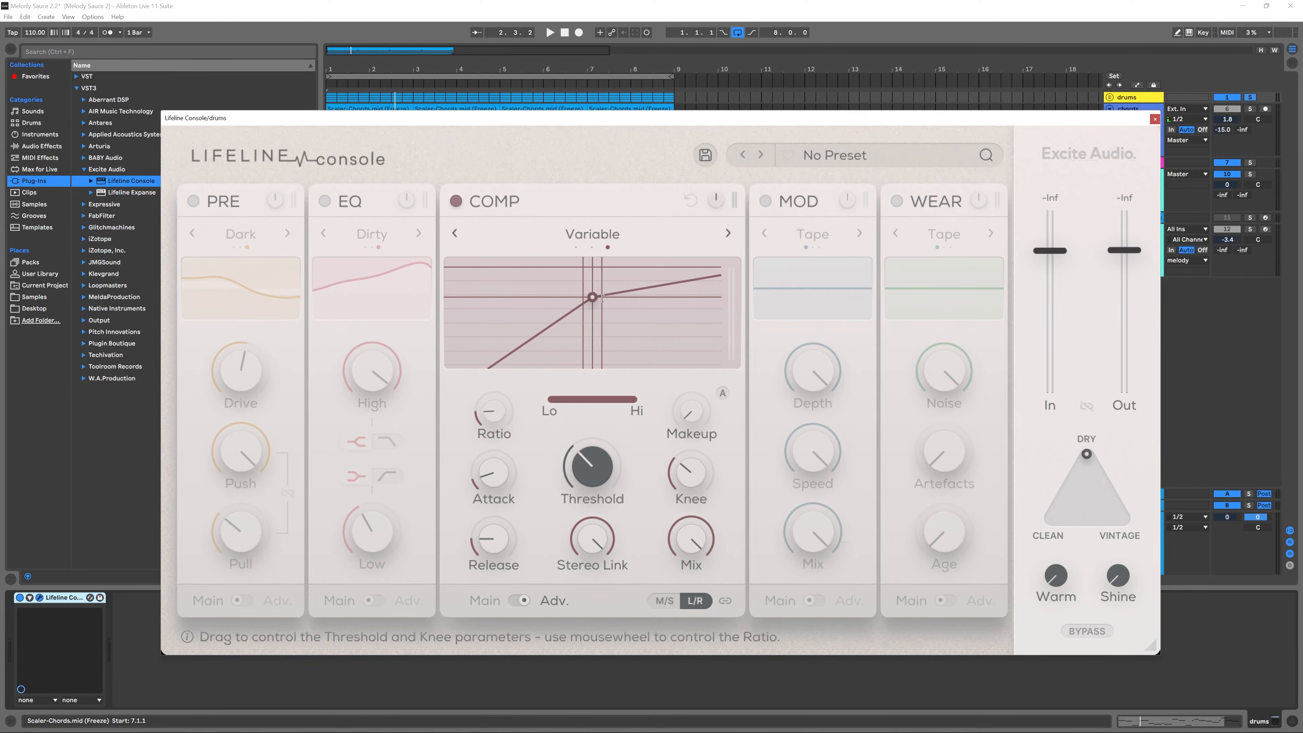
scroll(596, 296, "up", 5)
scroll(594, 296, "up", 4)
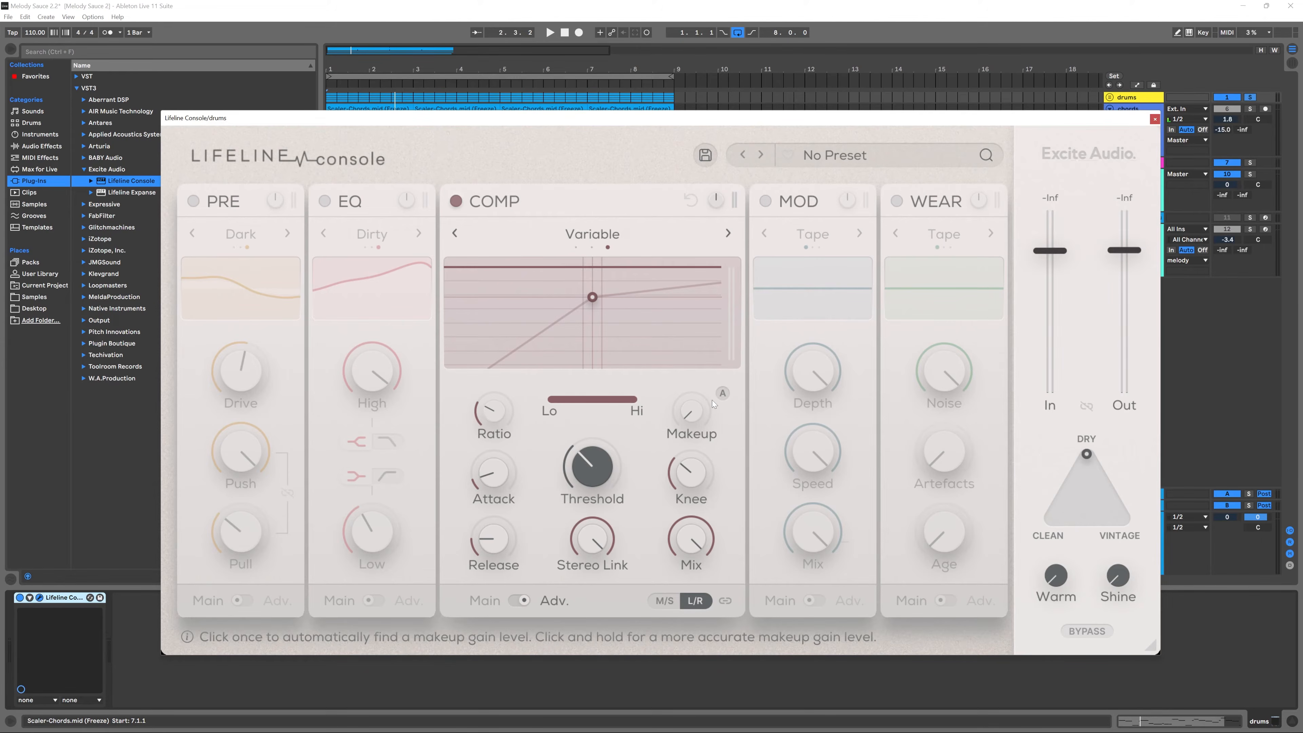
mouse_move(586, 453)
left_mouse_down()
mouse_move(586, 467)
mouse_move(571, 466)
left_mouse_up()
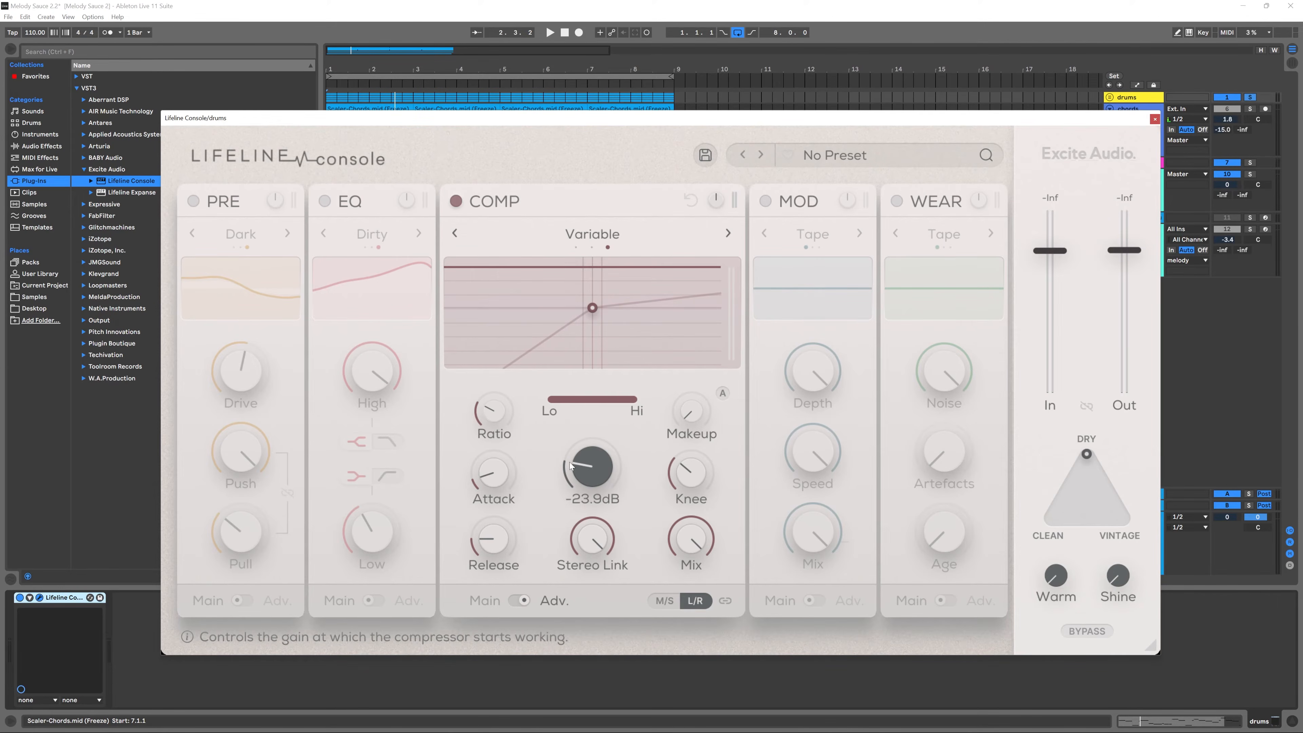
left_click_drag(497, 411, 488, 424)
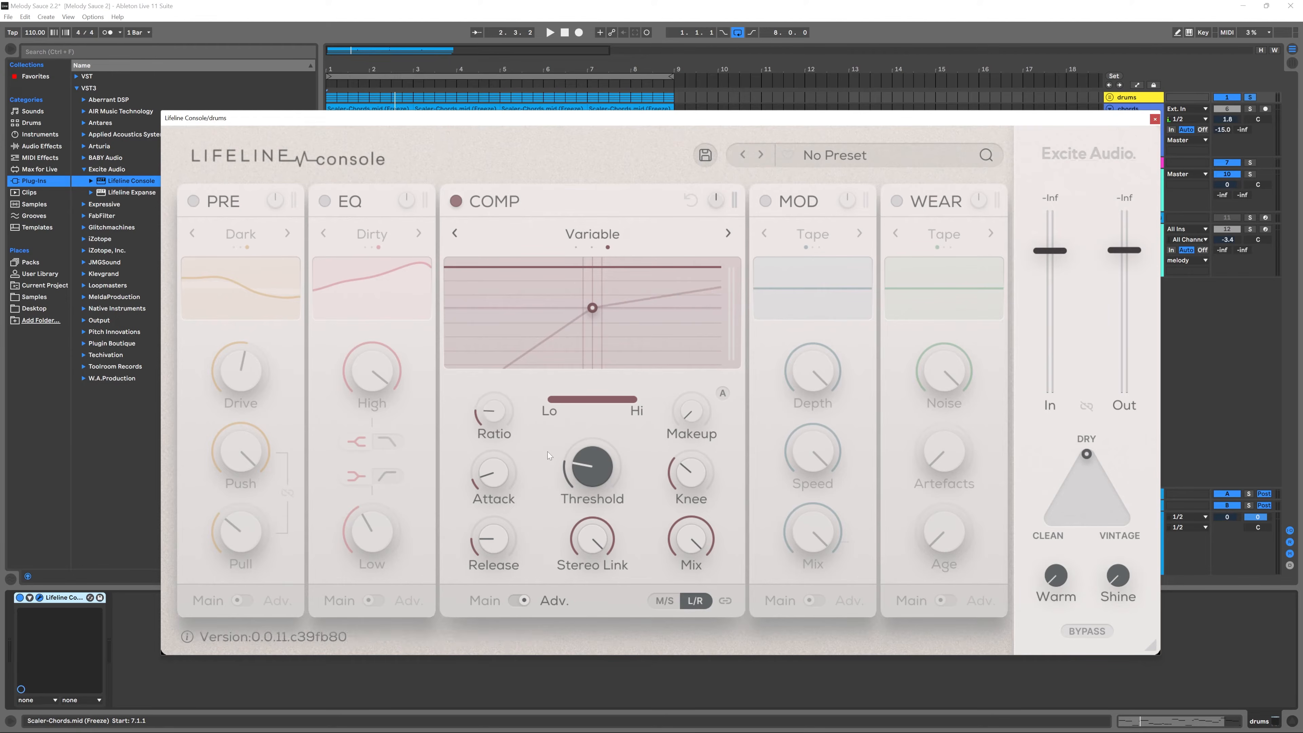
- Check the Attack and Release settings, and audition the drums with COMP bypassed and re-enabled
mouse_move(491, 486)
mouse_move(501, 544)
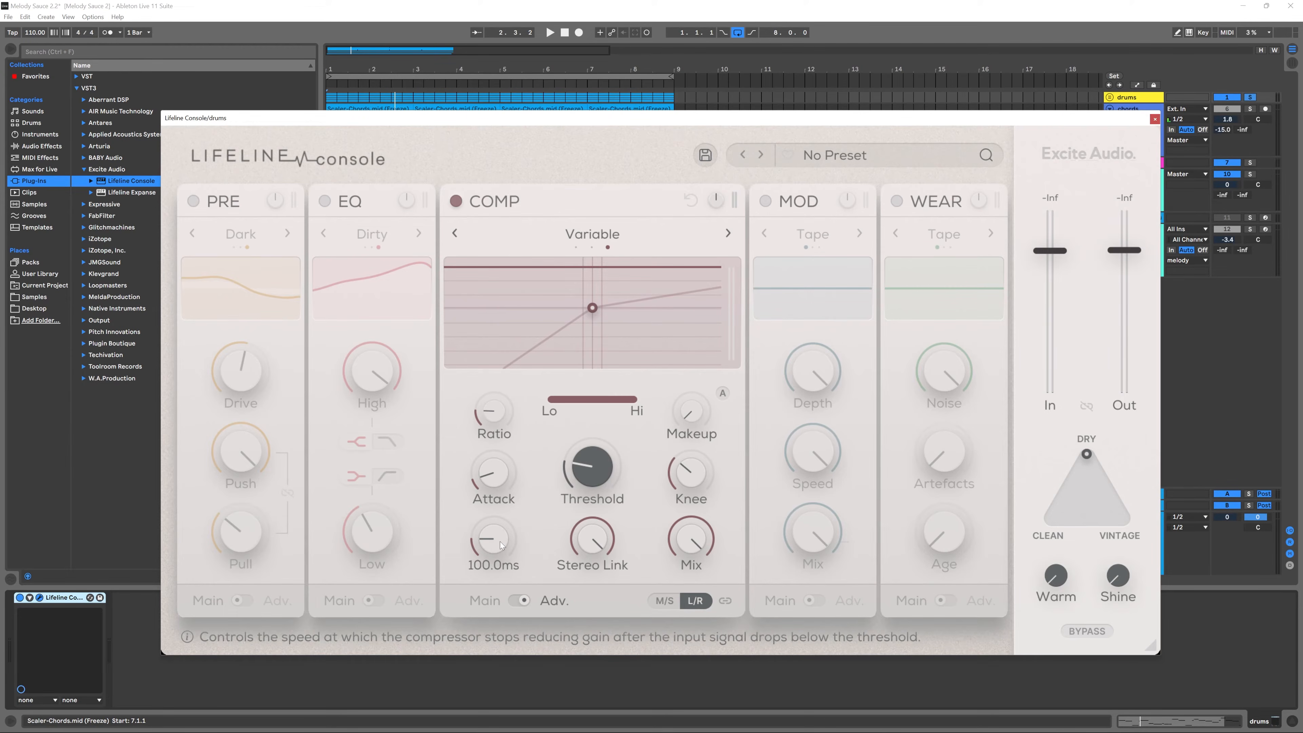
key("space")
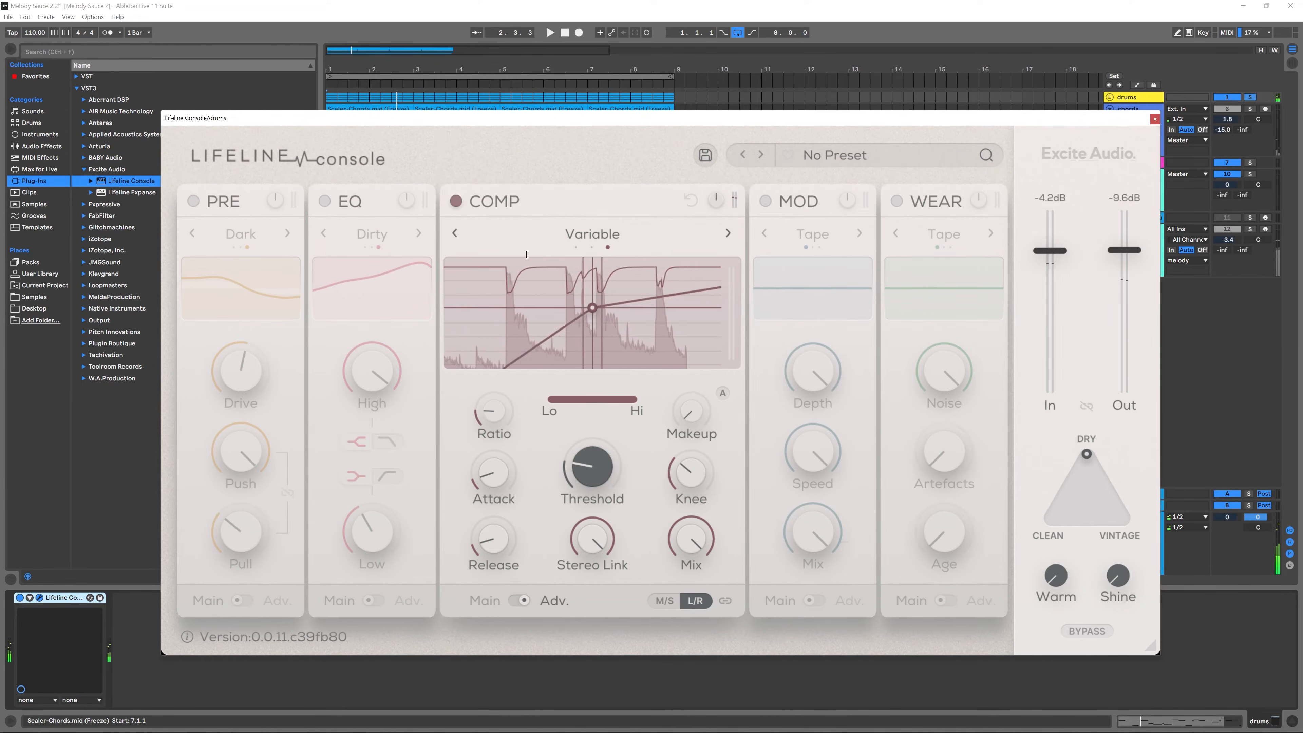
left_click(457, 202)
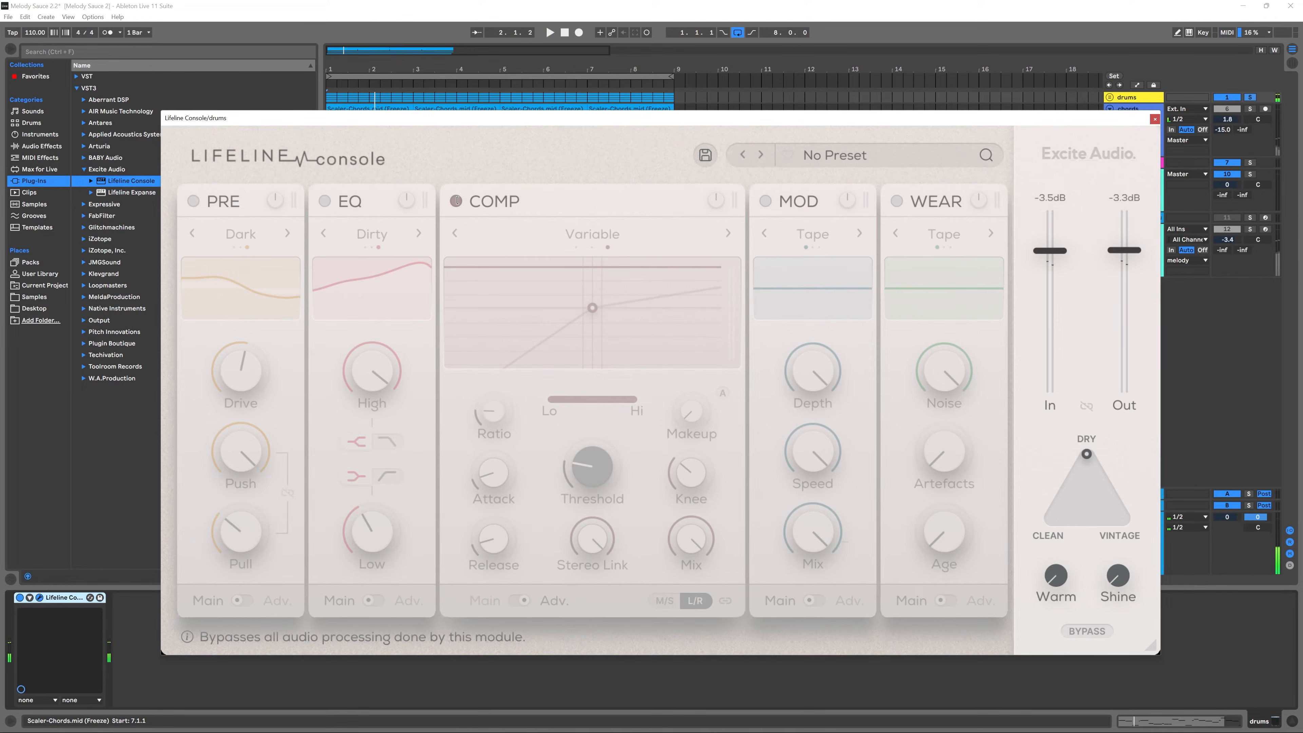
left_click(457, 201)
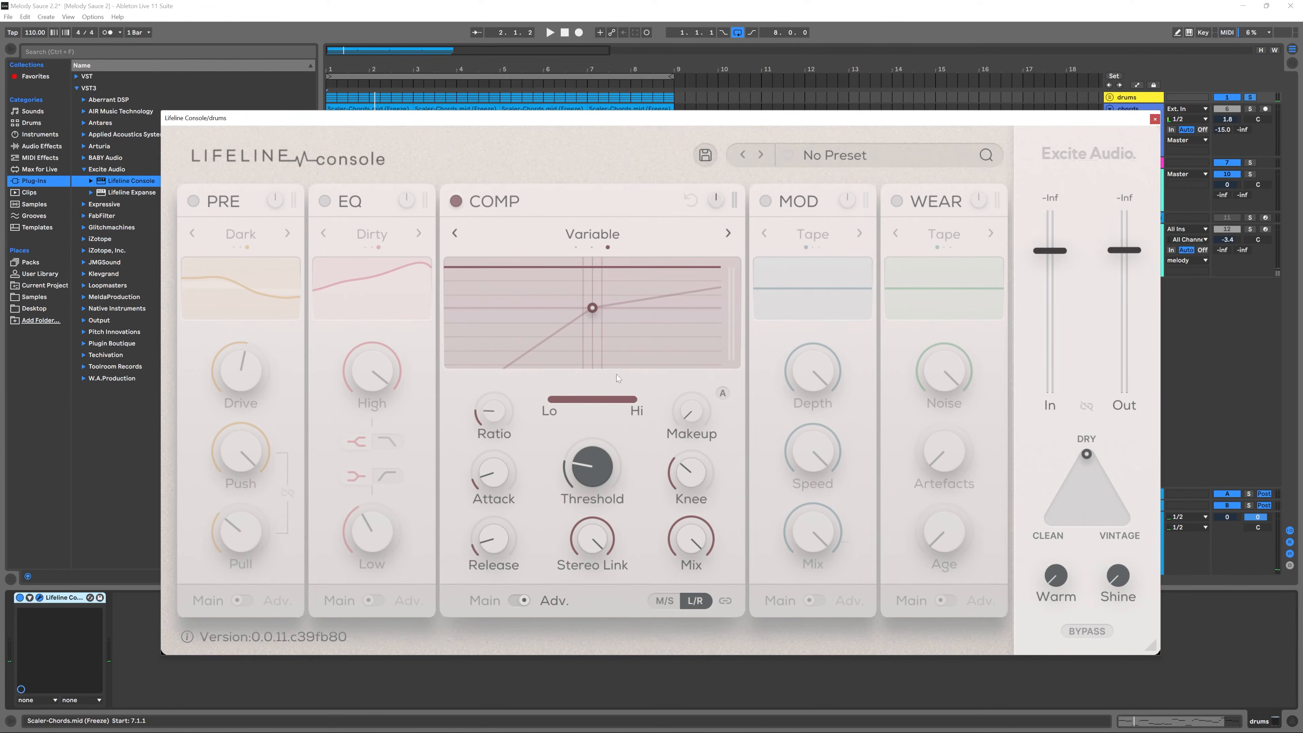
- Apply automatic makeup gain during drum playback and compare the level with COMP off and on
key("space")
left_click(724, 394)
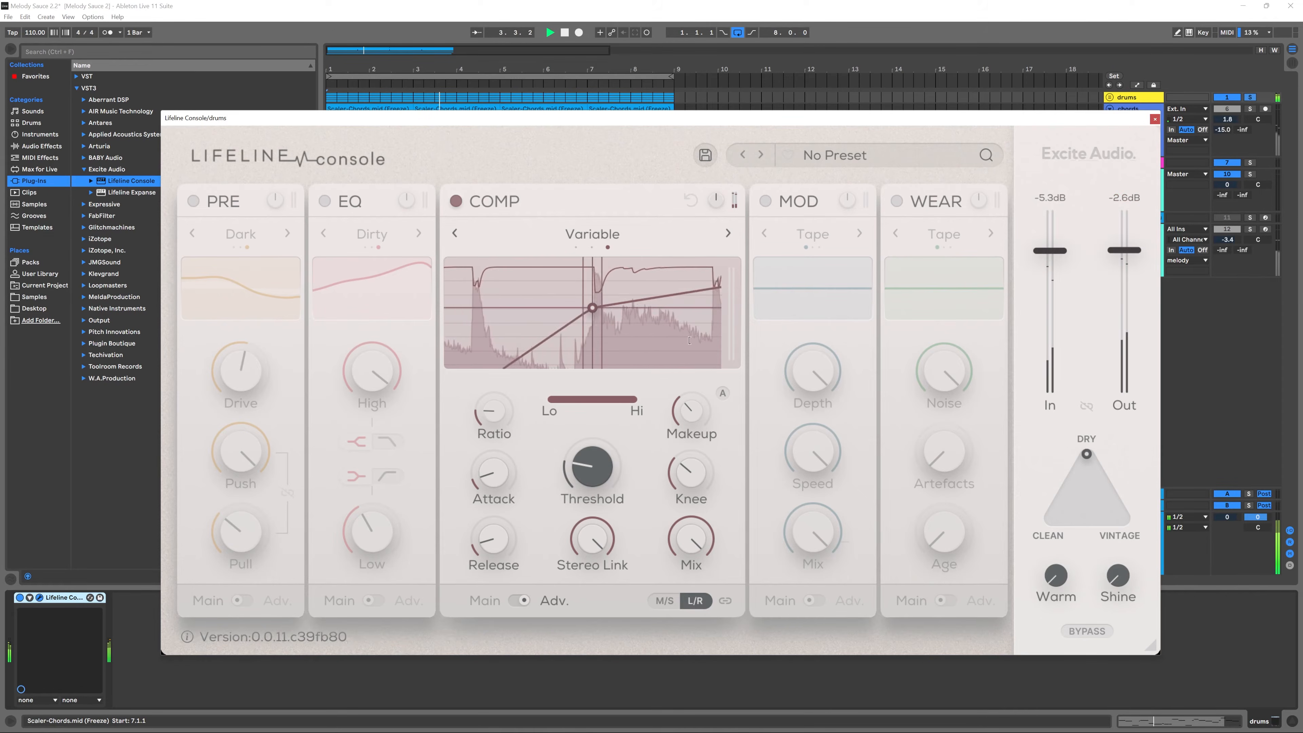
left_click(455, 202)
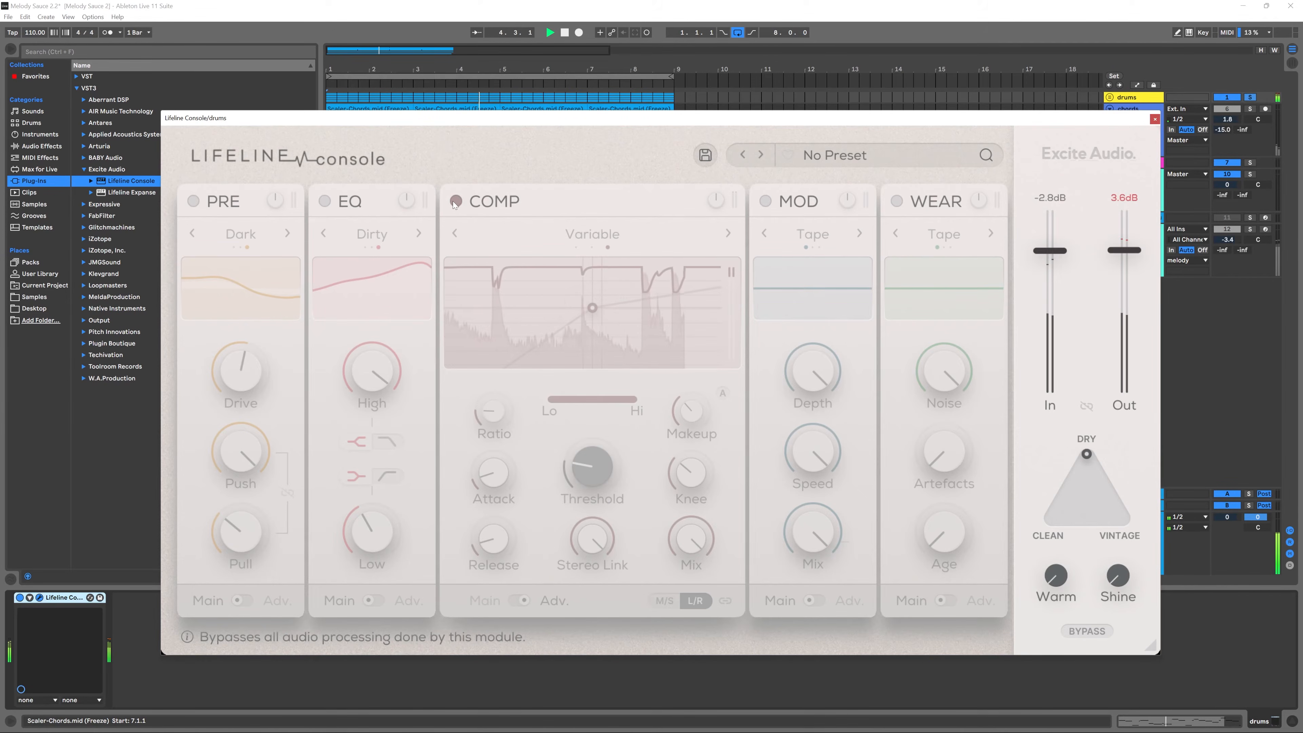
left_click(456, 201)
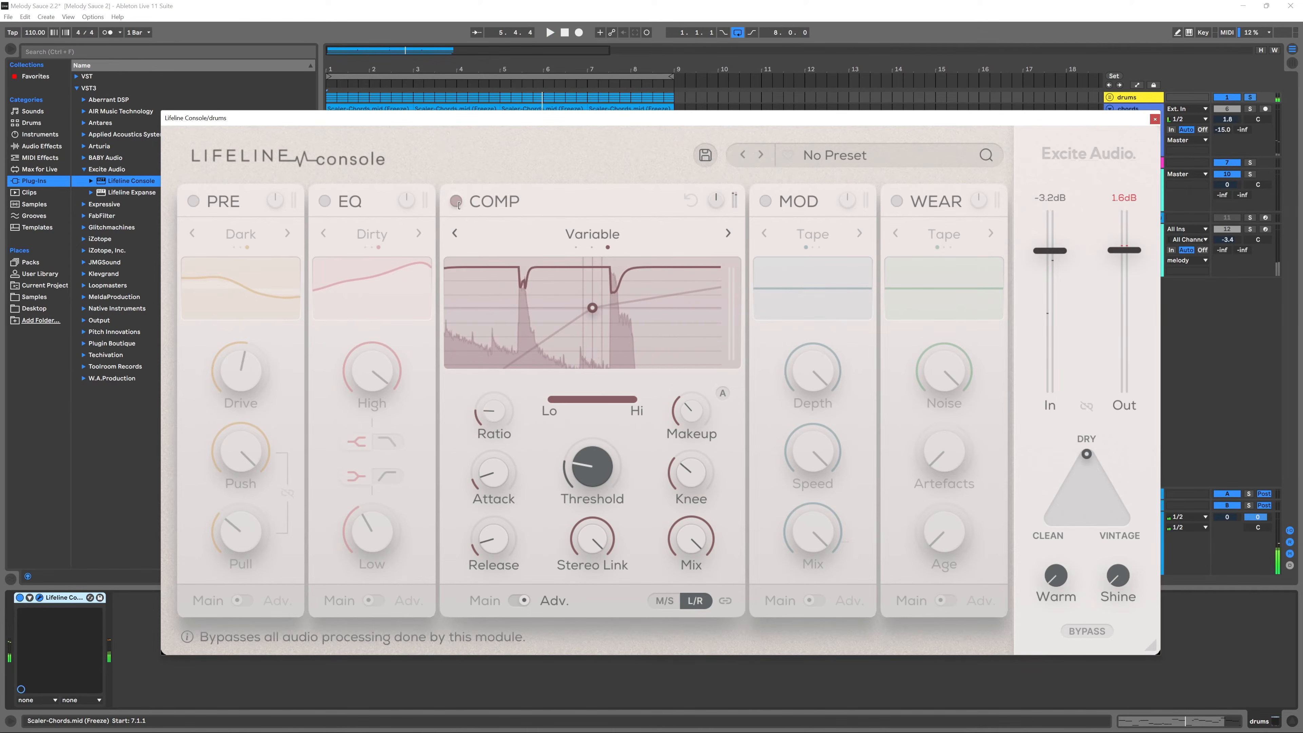
key("space")
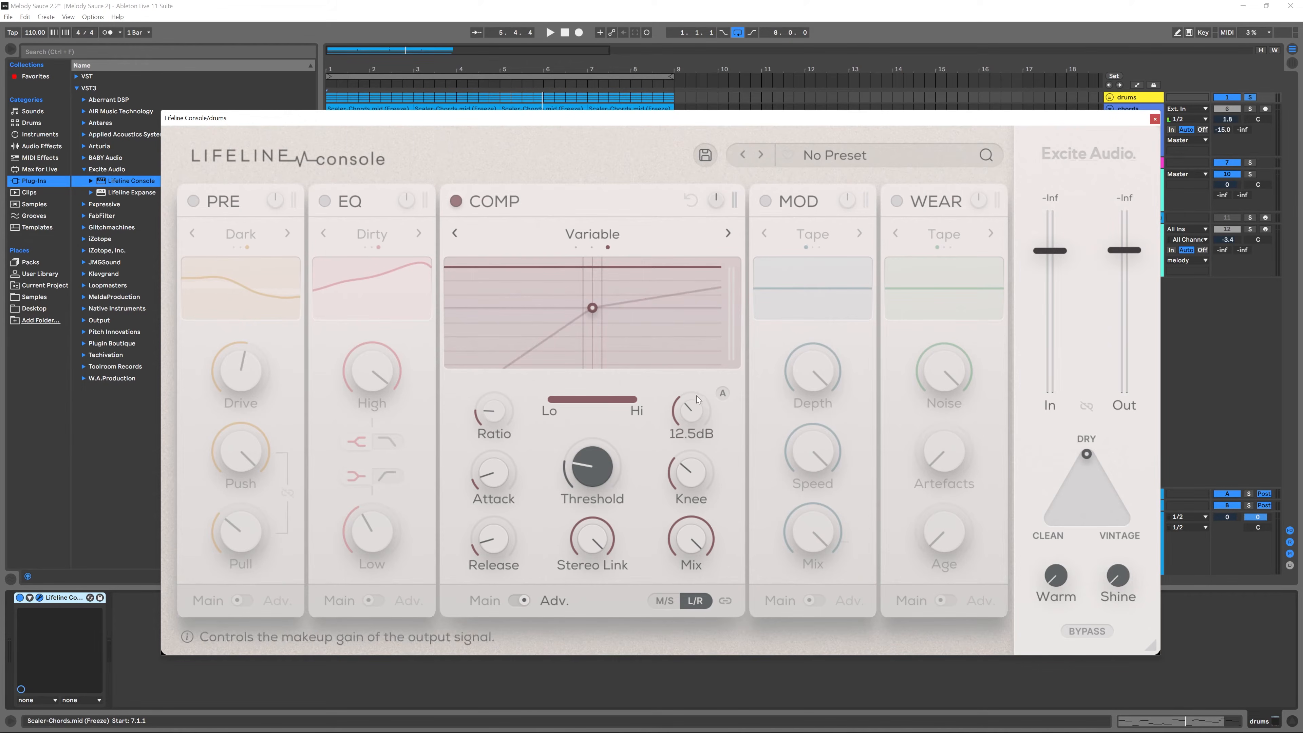
- Run the automatic makeup gain again while the drums play and check the makeup amount
key("space")
left_click(723, 394)
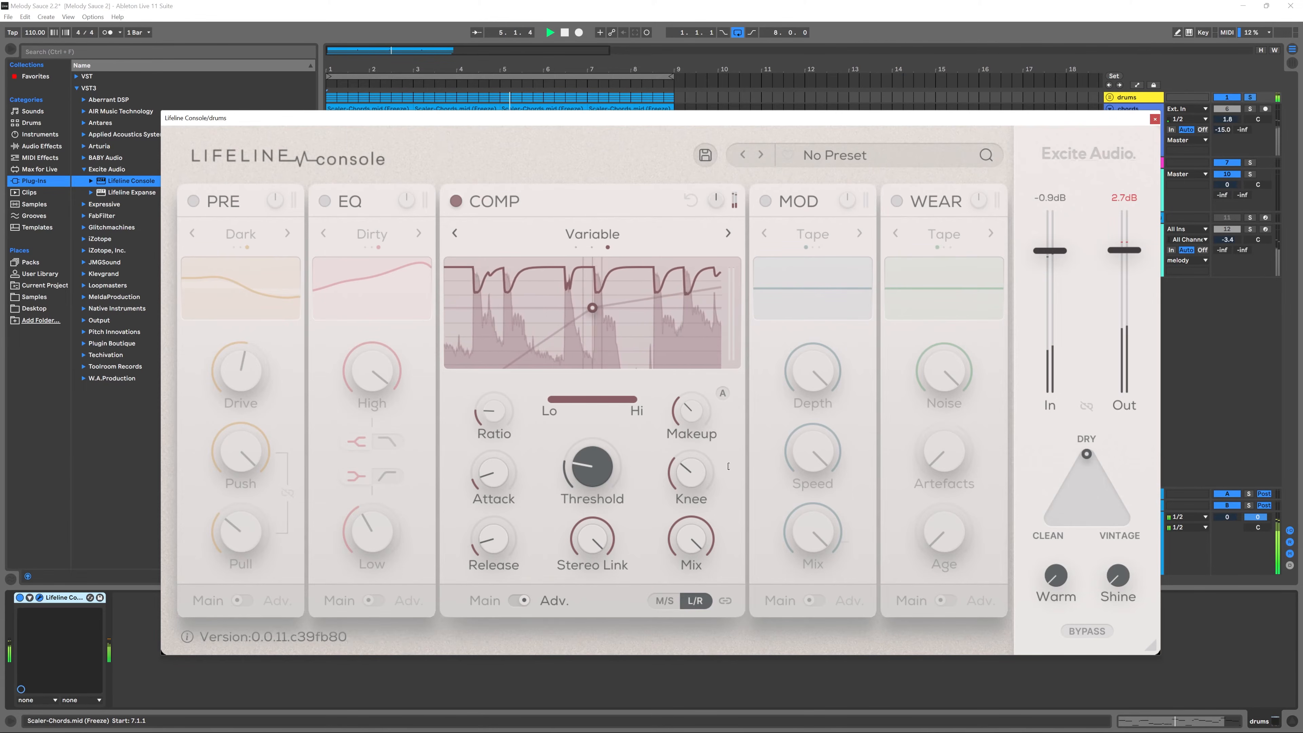
key("space")
mouse_move(694, 414)
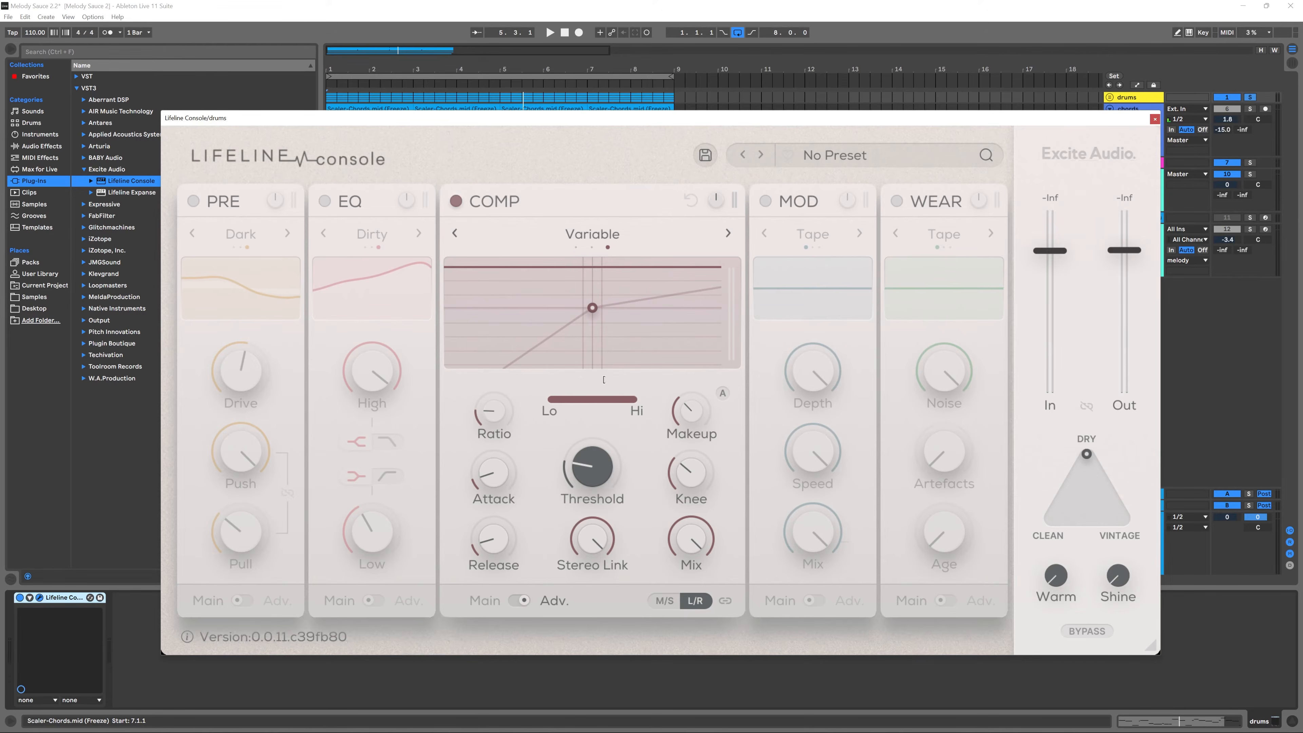
- Raise the Lo limit of the compressor's bandpass filter so it ignores the low frequencies
mouse_move(629, 418)
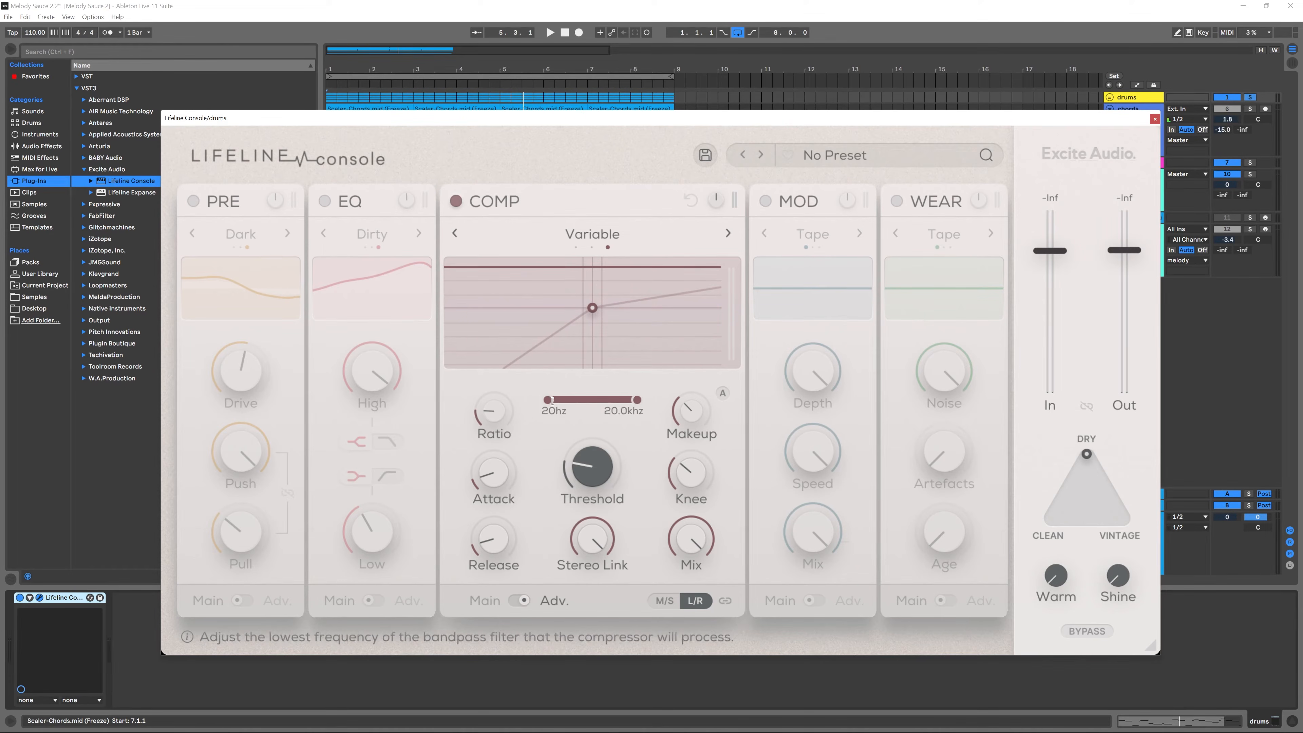
mouse_move(553, 402)
left_mouse_down()
mouse_move(584, 407)
mouse_move(568, 413)
left_mouse_up()
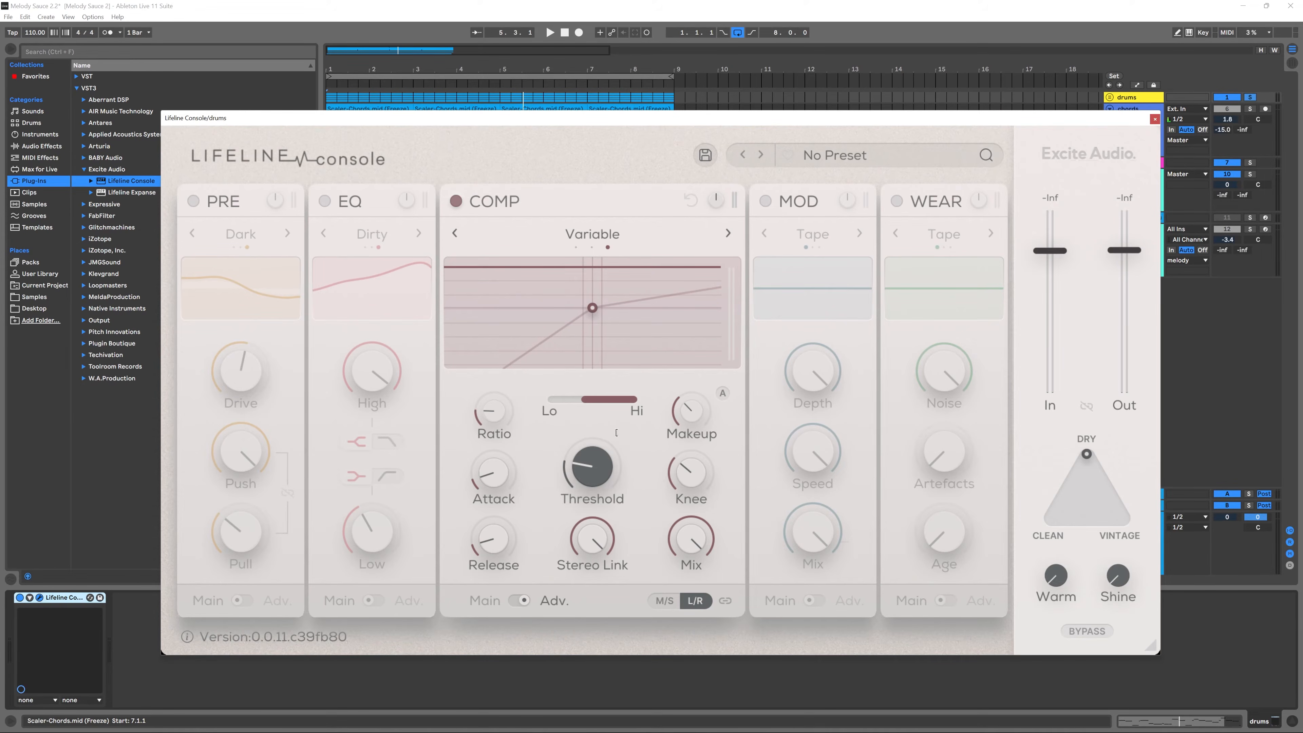
- Rerun the automatic makeup gain during drum playback to suit the filtered compression, and stop playback
key("space")
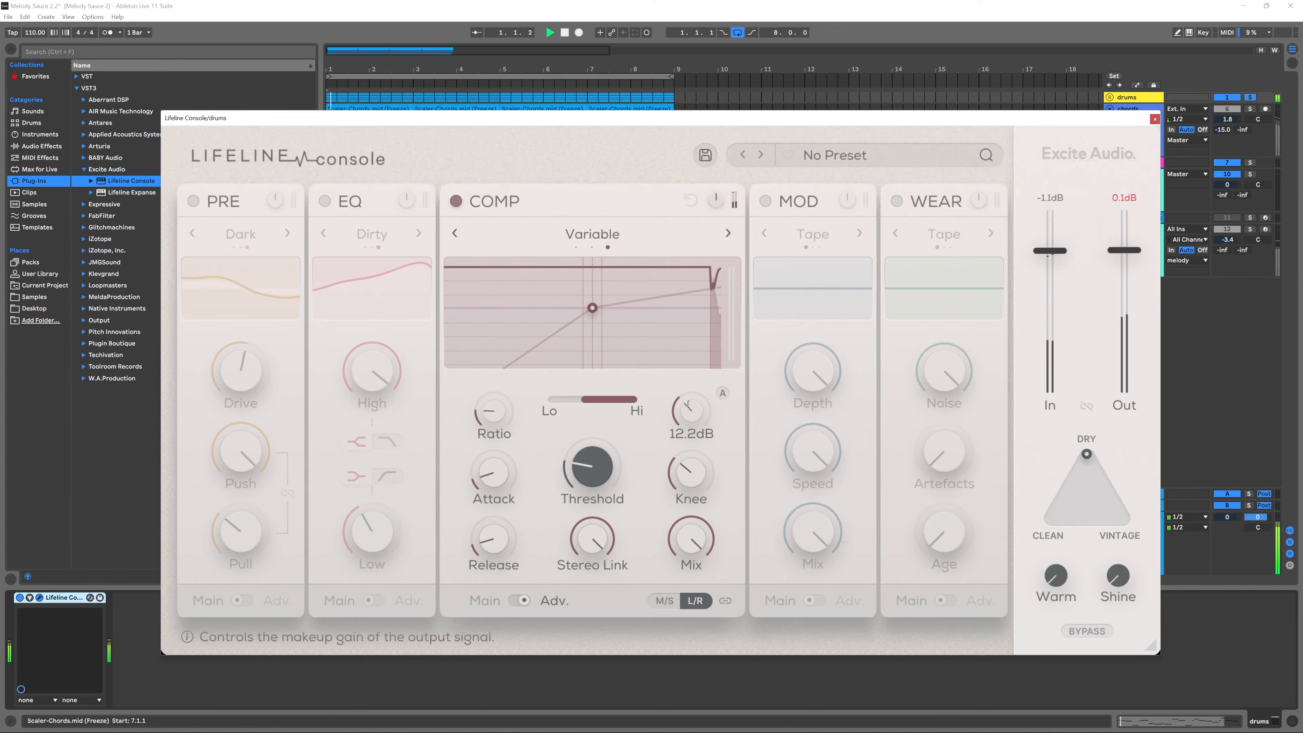
left_click(723, 393)
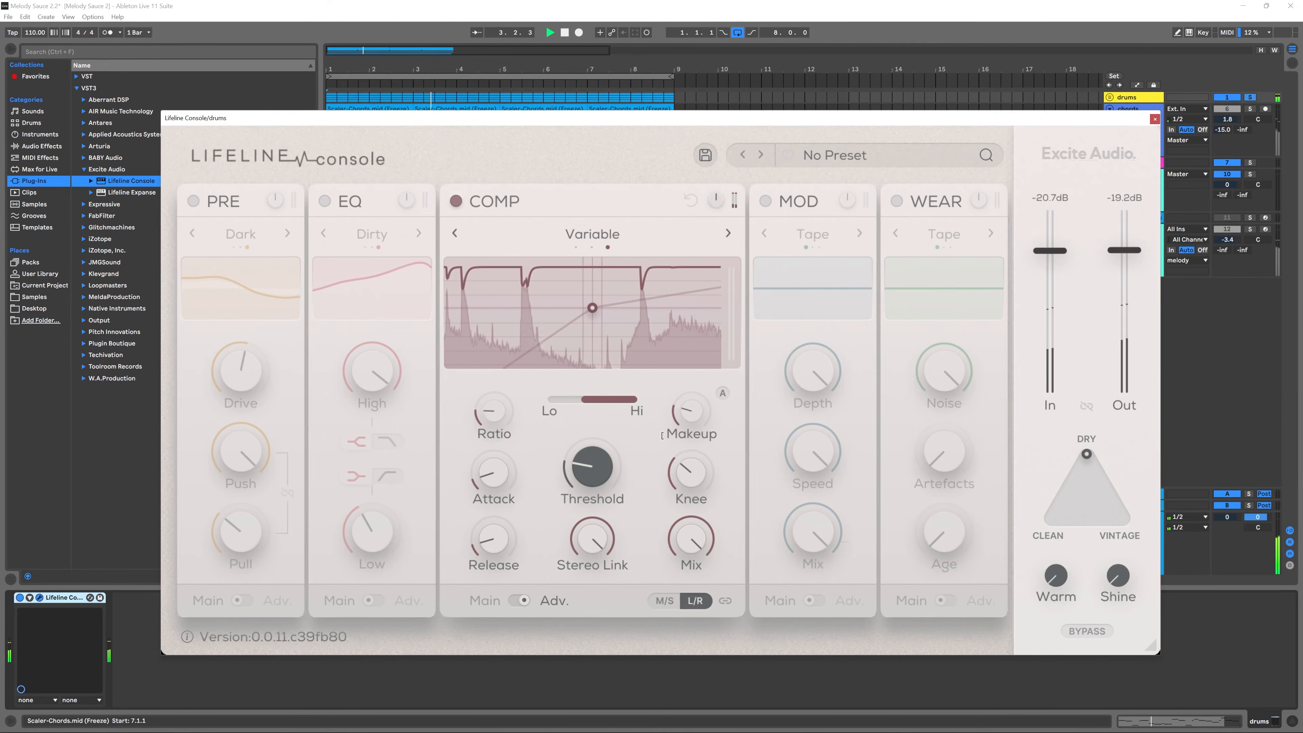
key("space")
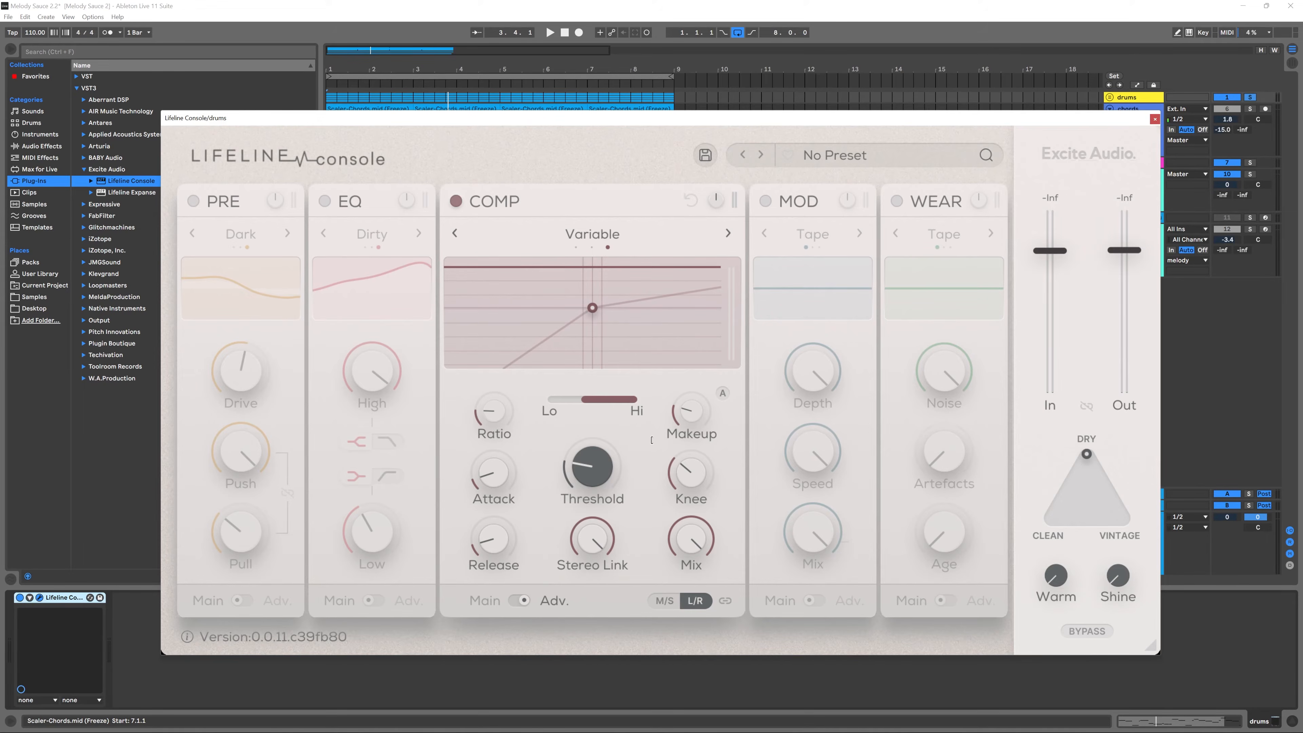
- Try a lower Stereo Link amount on the compressor and reset it to its default
mouse_move(608, 556)
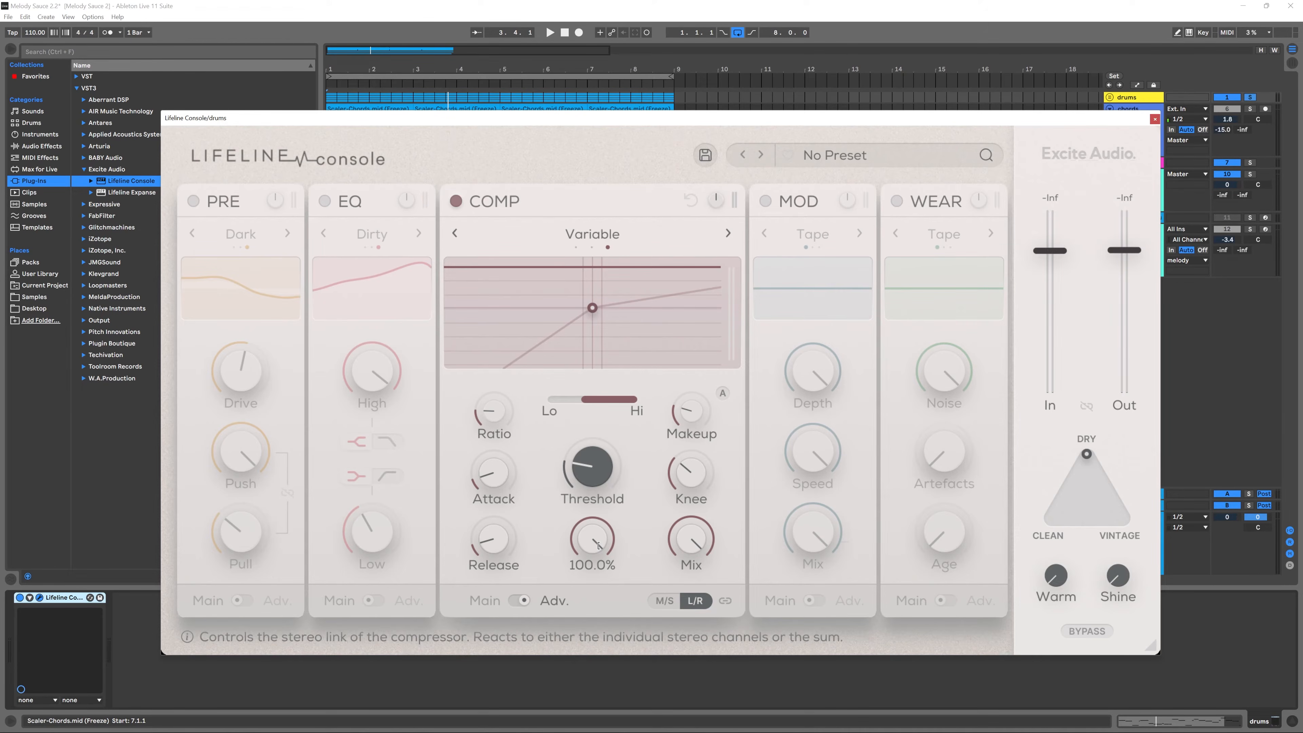
mouse_move(598, 546)
left_mouse_down()
mouse_move(600, 607)
mouse_move(601, 548)
mouse_move(592, 563)
left_mouse_up()
double_click(599, 542)
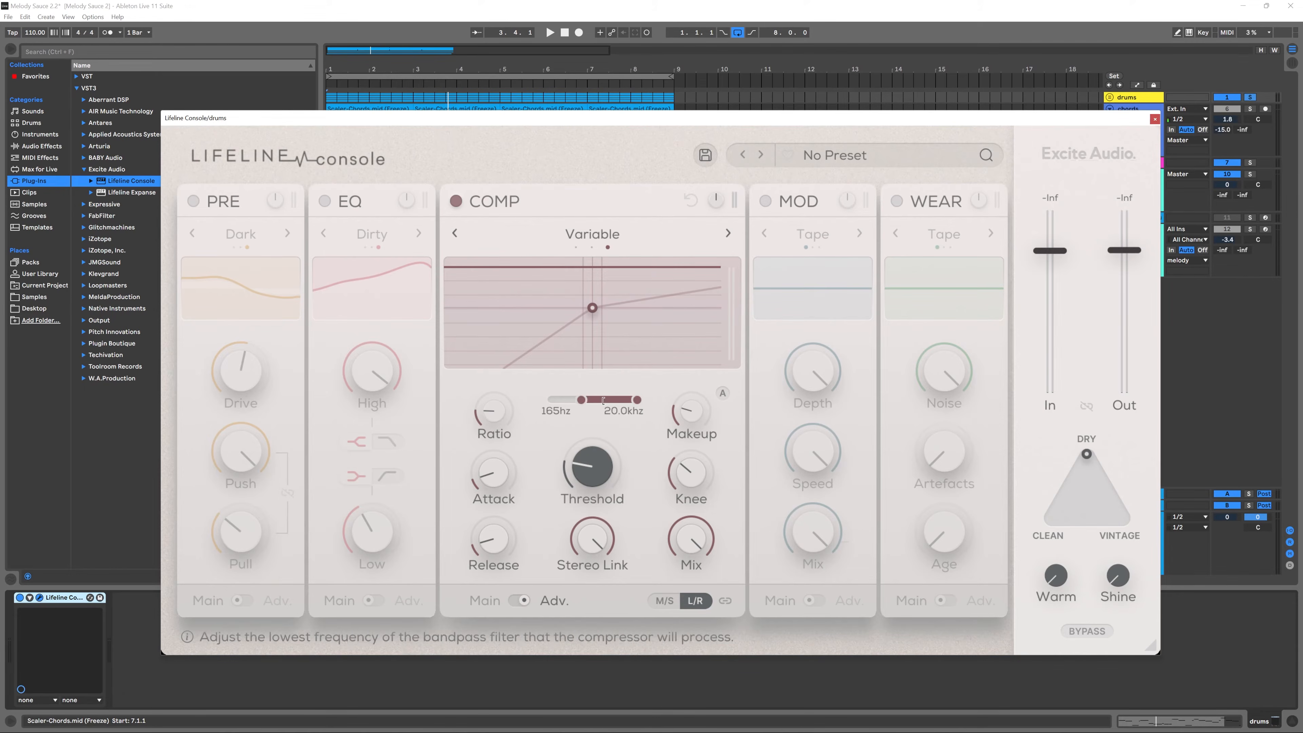
- Switch COMP to Analogue mode, raise the threshold, and adjust ratio and attack while auditioning the drums
left_click(728, 233)
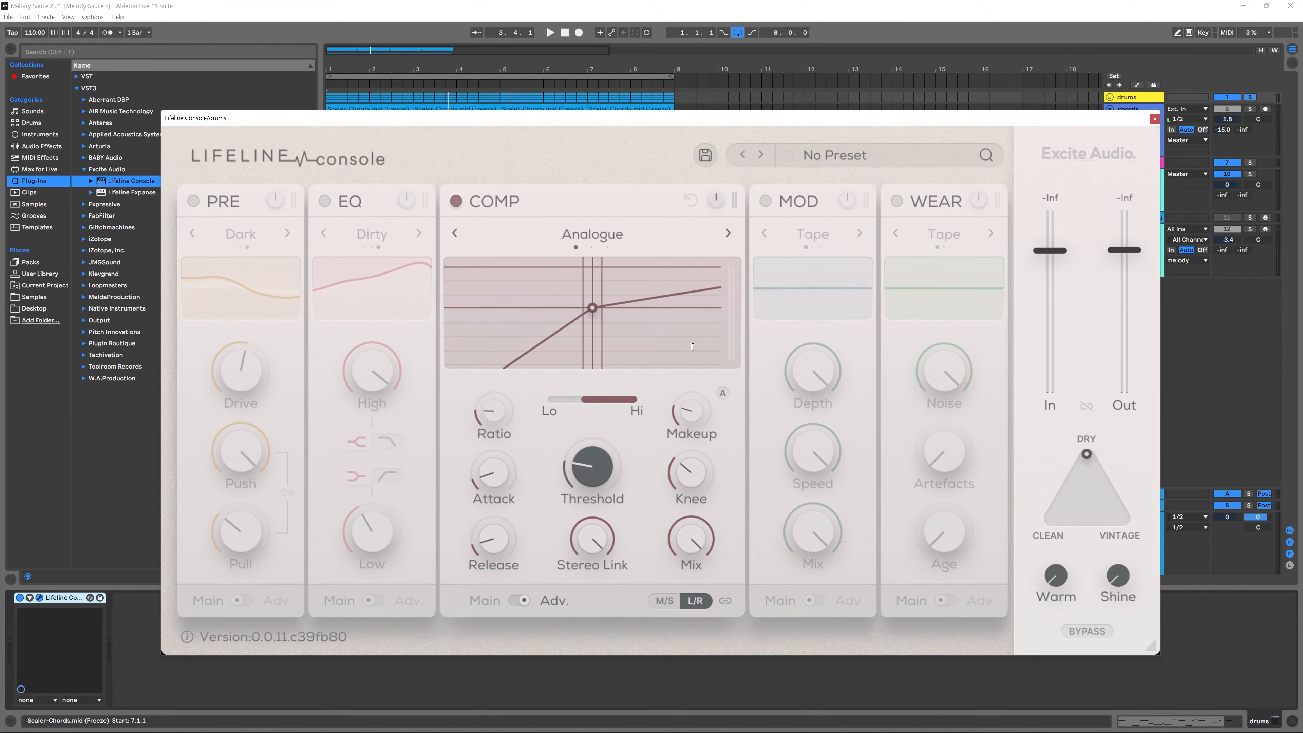
key("space")
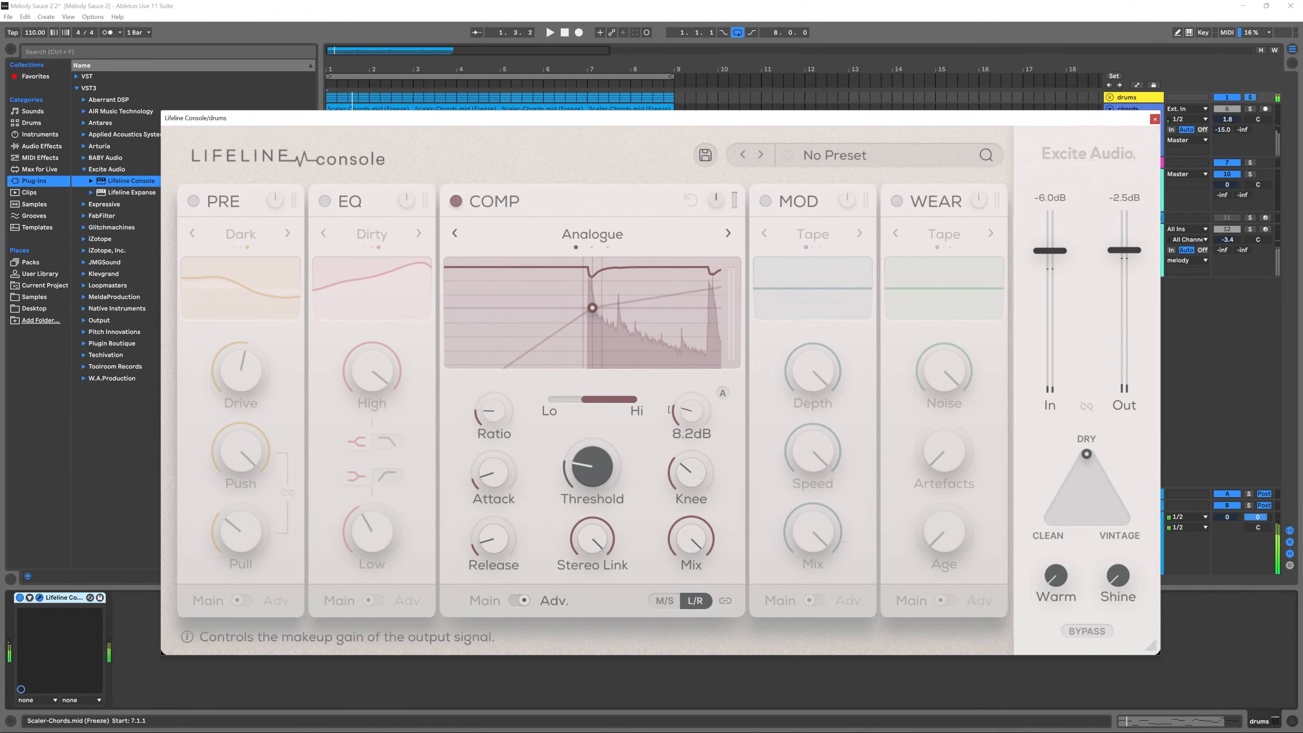
left_click_drag(595, 468, 598, 458)
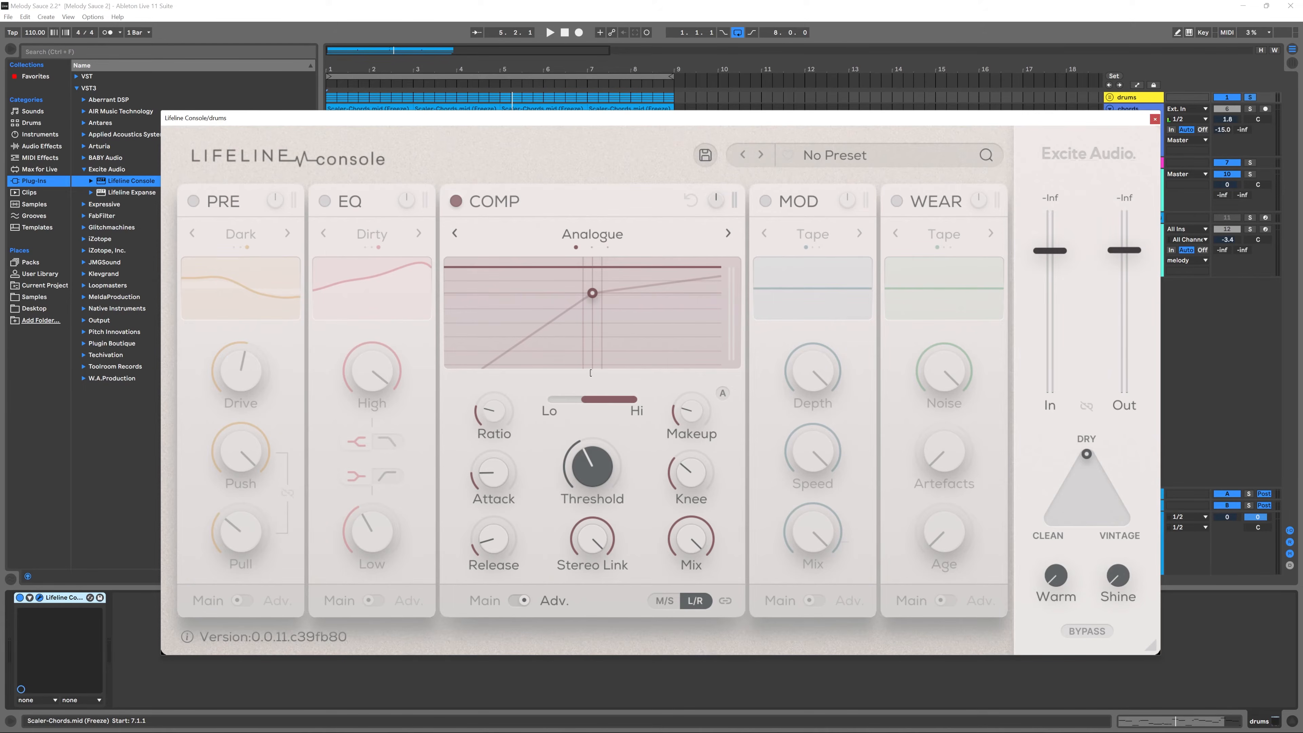
- Extend the compressor's bandpass filter down to its lowest frequency and apply automatic makeup gain during drum playback
left_click_drag(584, 400, 548, 400)
key("space")
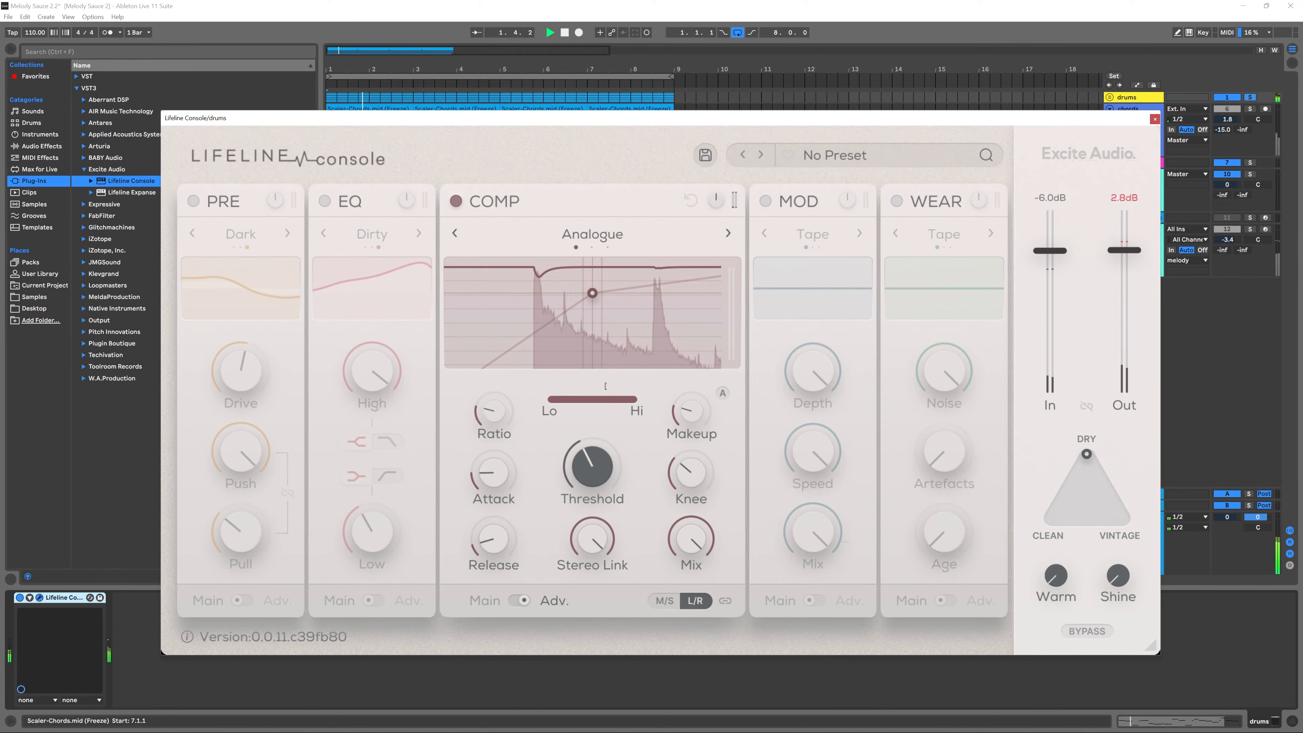
left_click(723, 394)
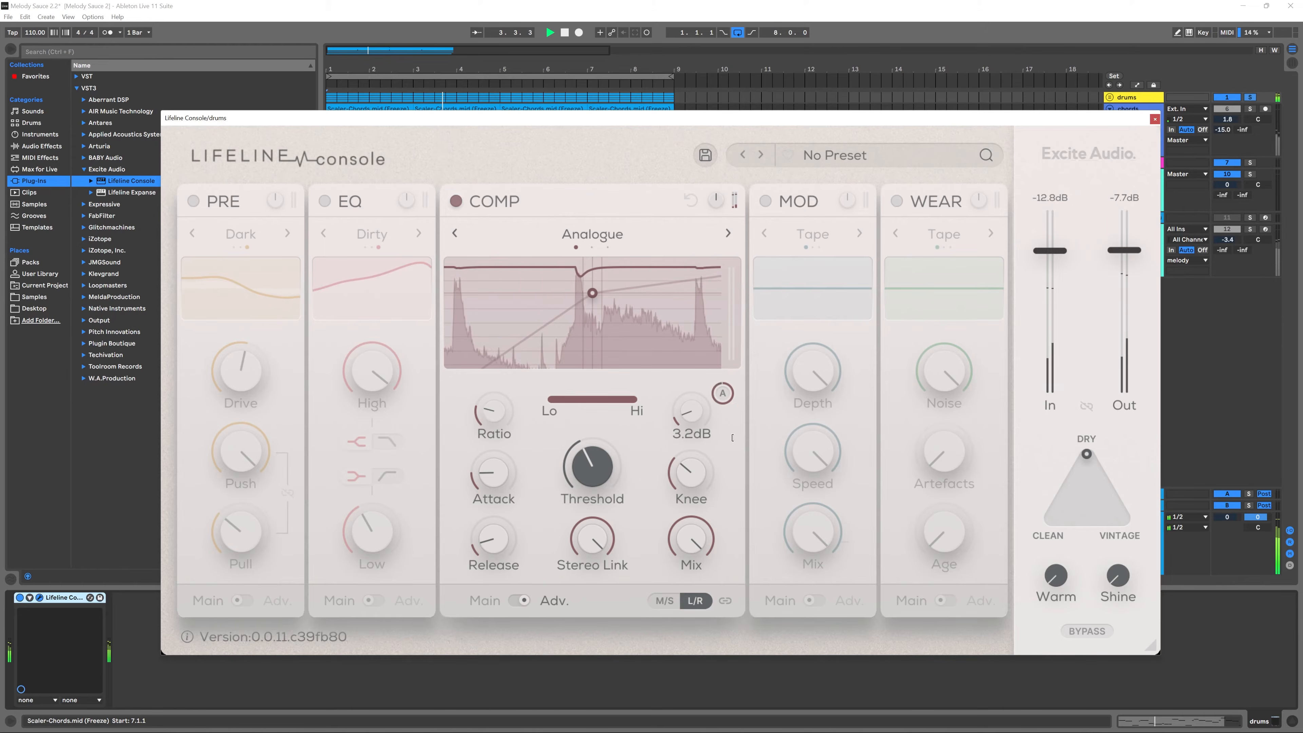
- Compare the drums with the Analogue compressor bypassed and re-enabled, and stop playback
left_click(457, 203)
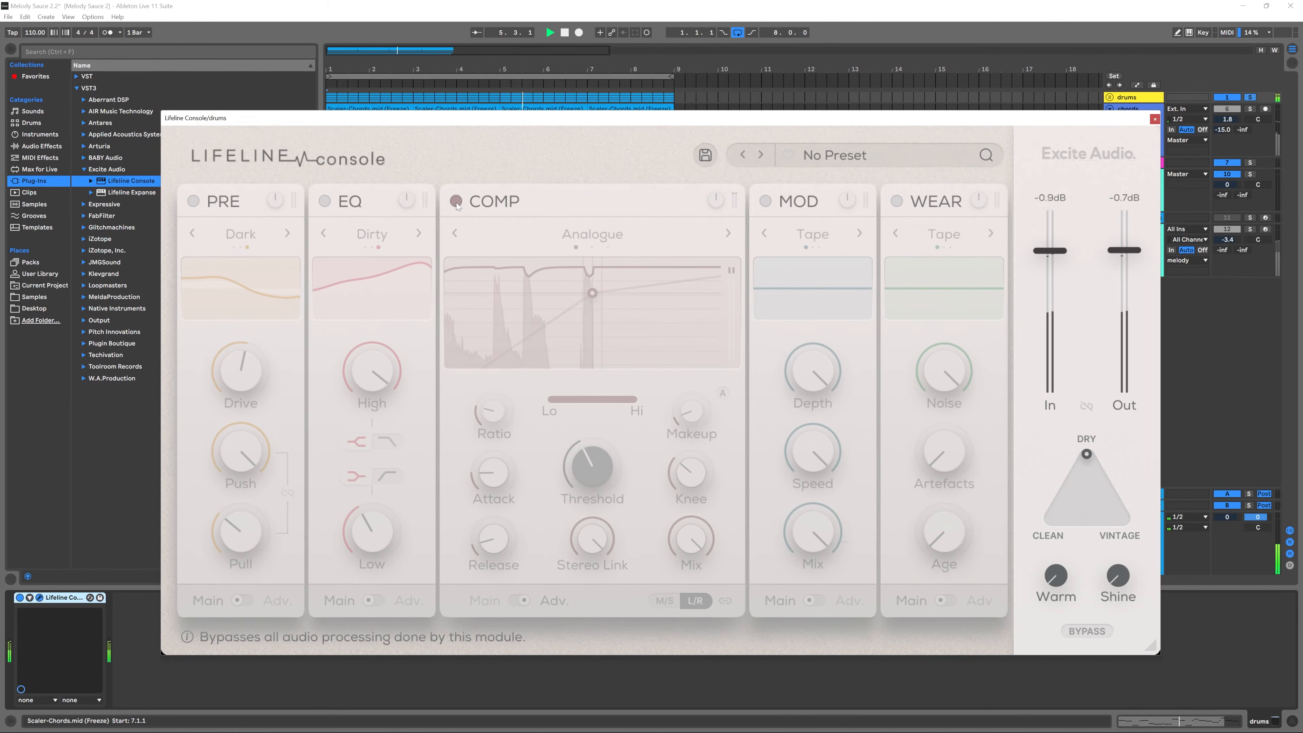
left_click(456, 201)
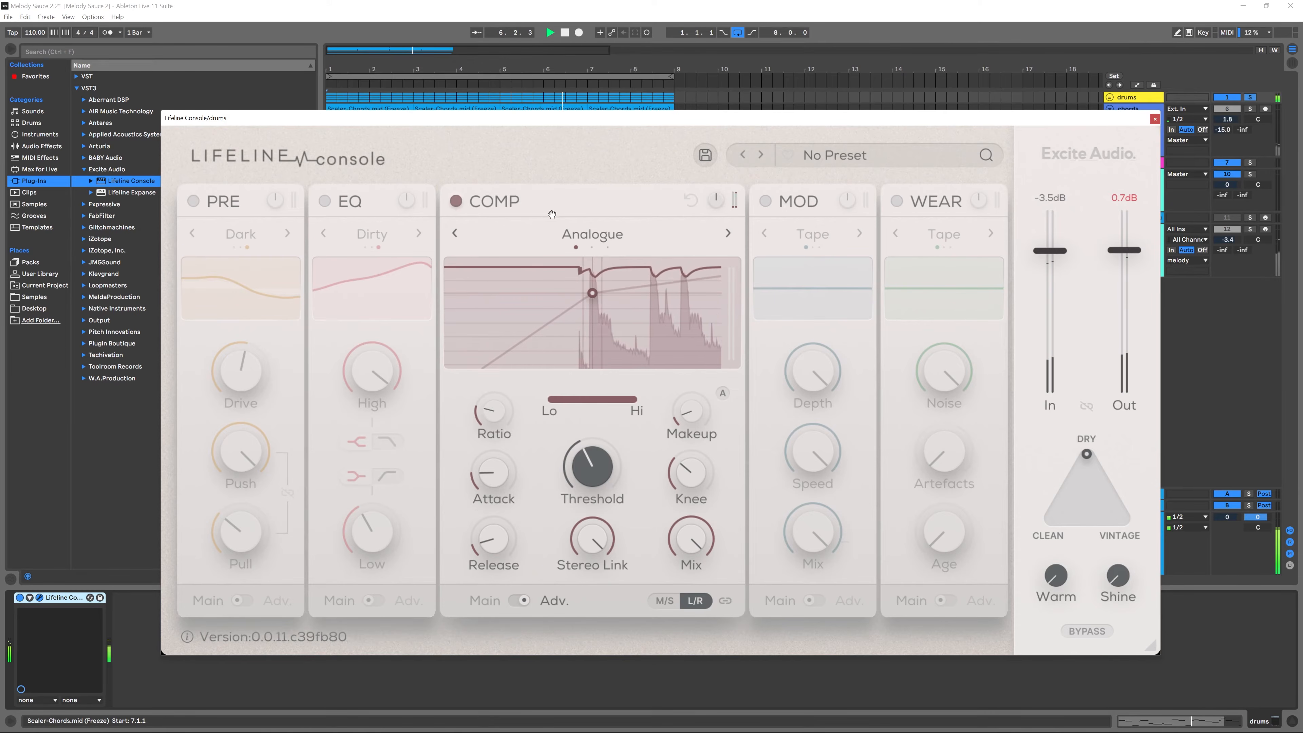
key("space")
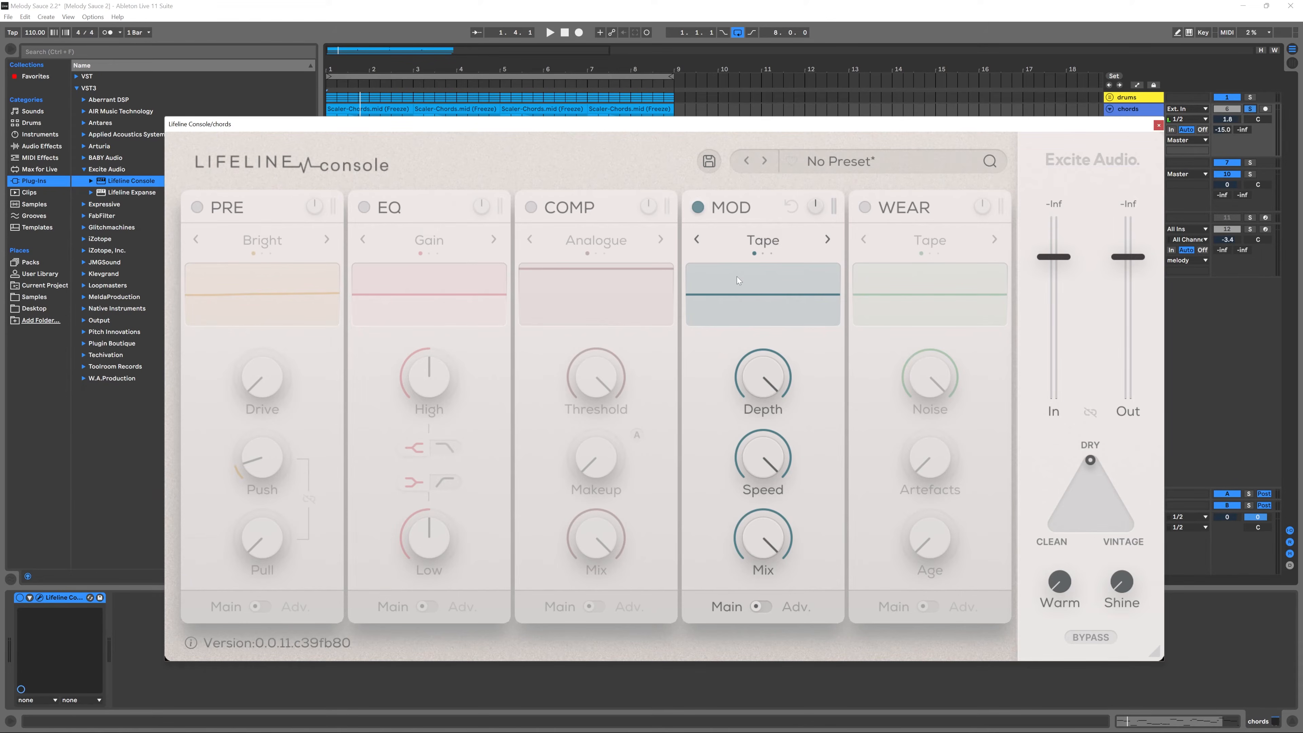
- Show the MOD module's advanced controls in the chords instance and raise the Wow depth to about 64%
left_click(762, 607)
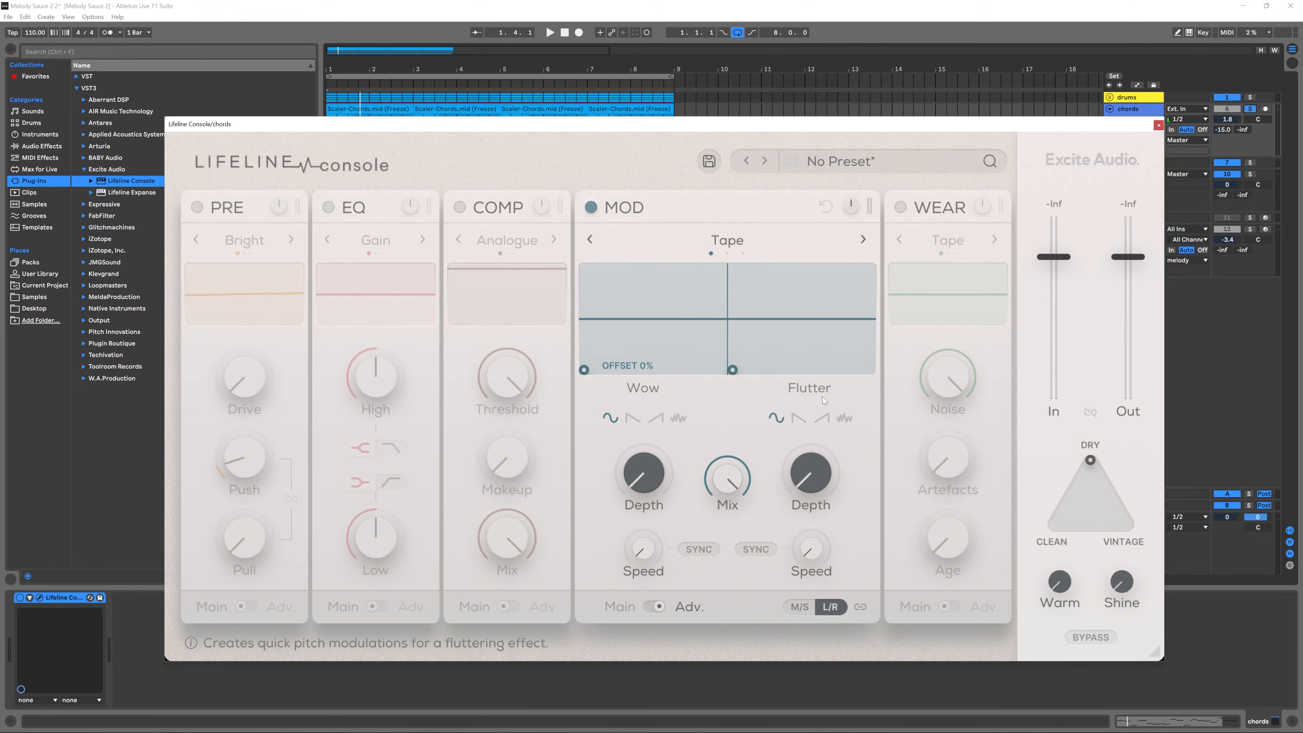
mouse_move(641, 482)
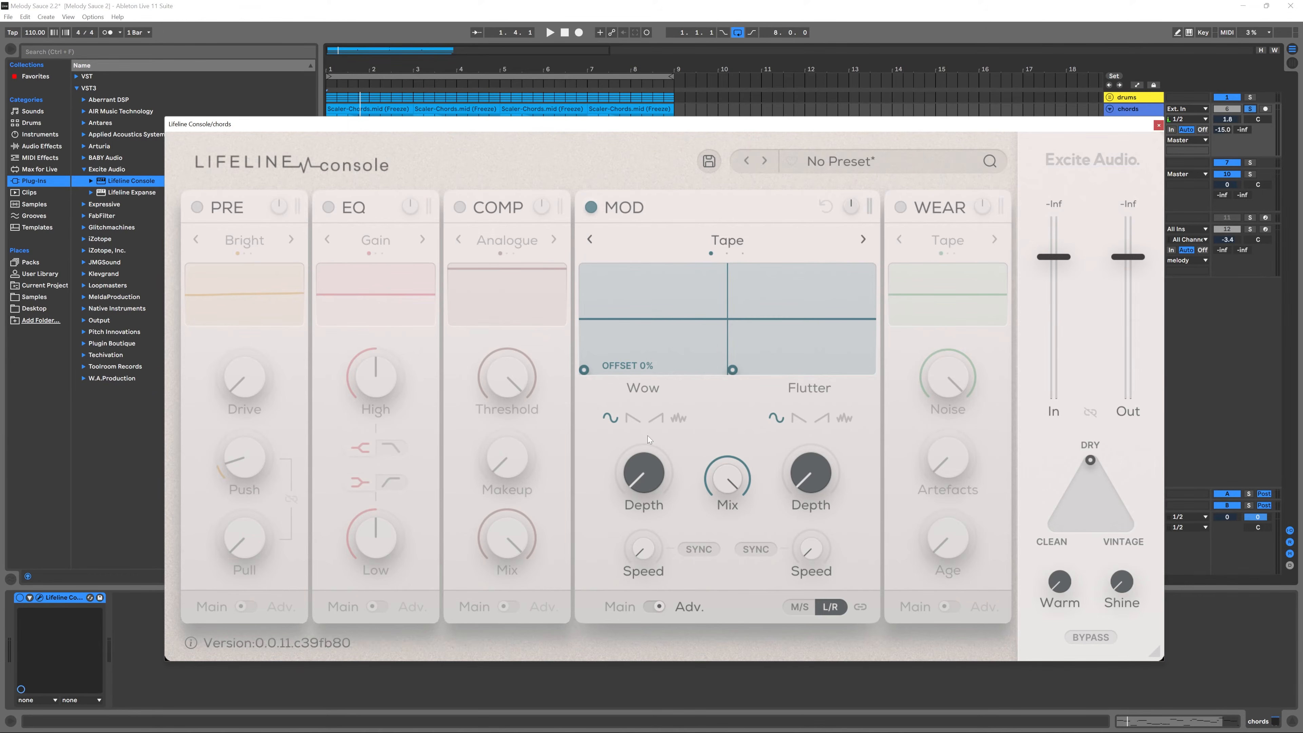
left_click_drag(641, 483, 638, 403)
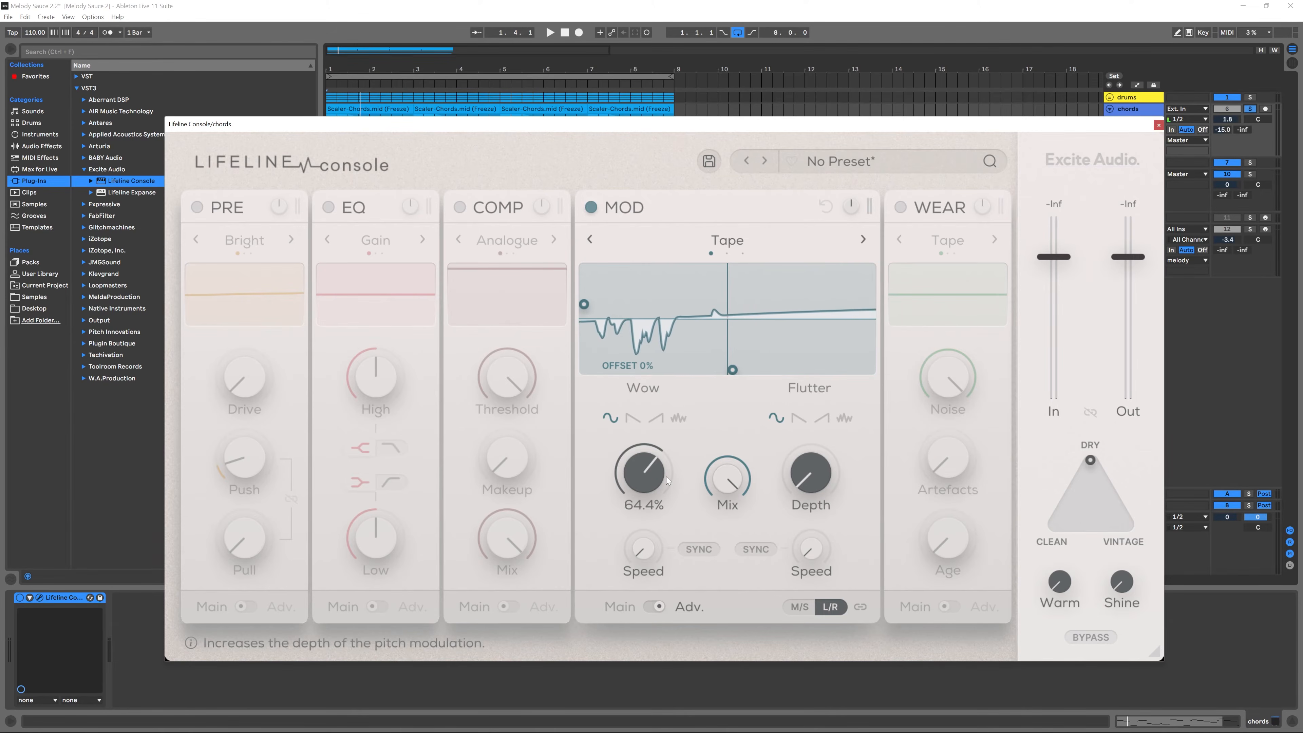
left_click_drag(671, 467, 673, 463)
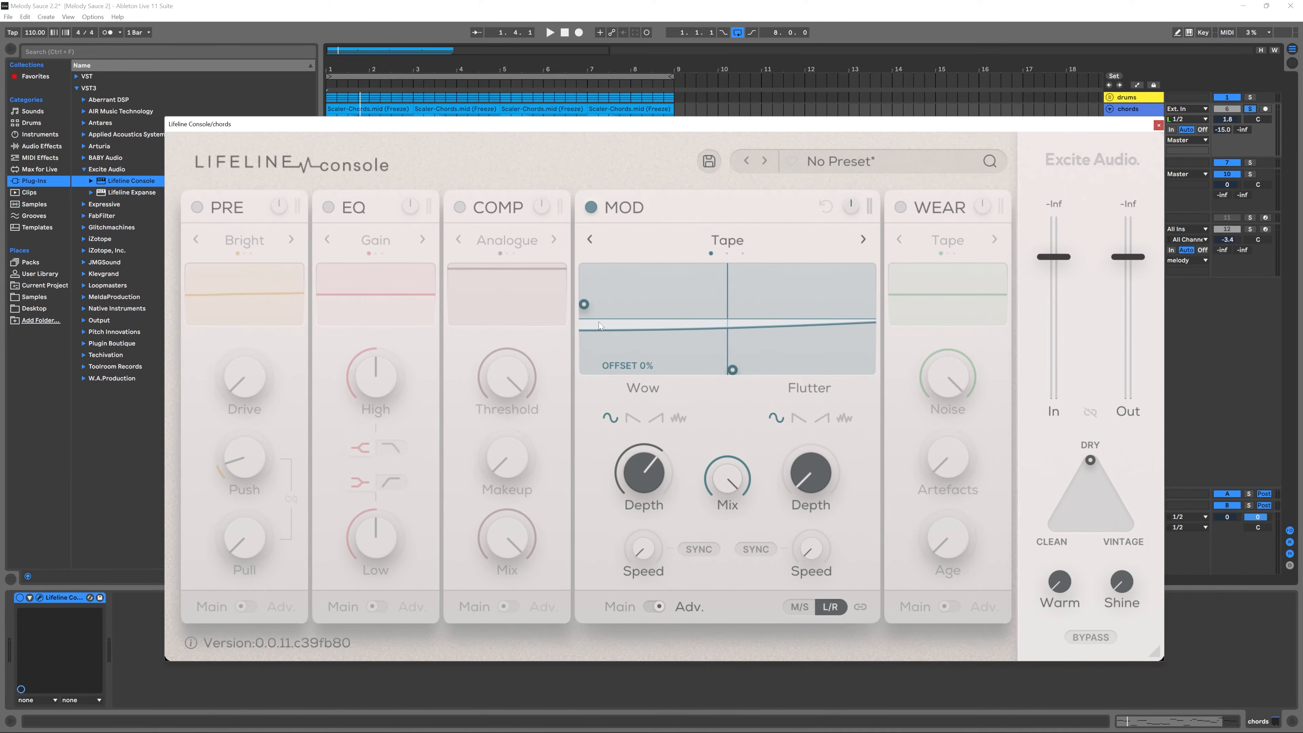
- Increase the Wow speed and set the Wow depth to 100%
left_click_drag(586, 307, 673, 306)
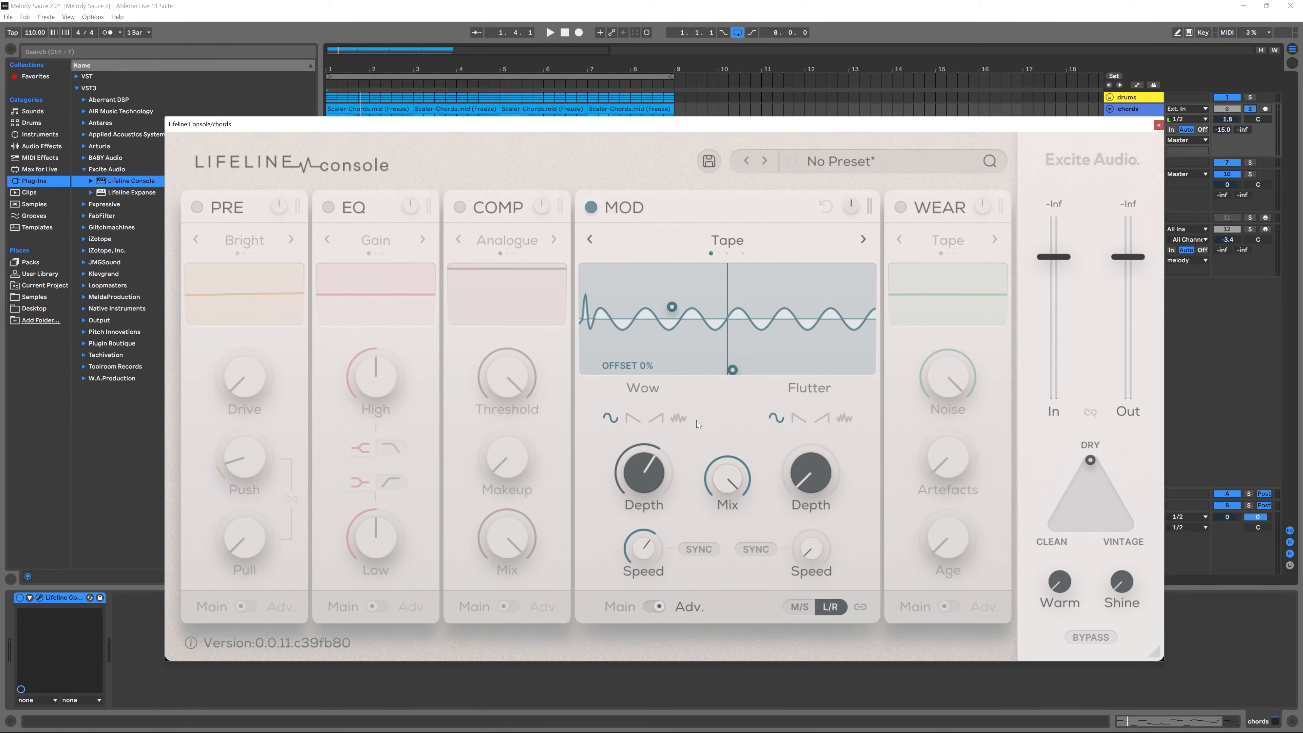
left_click_drag(642, 482, 643, 460)
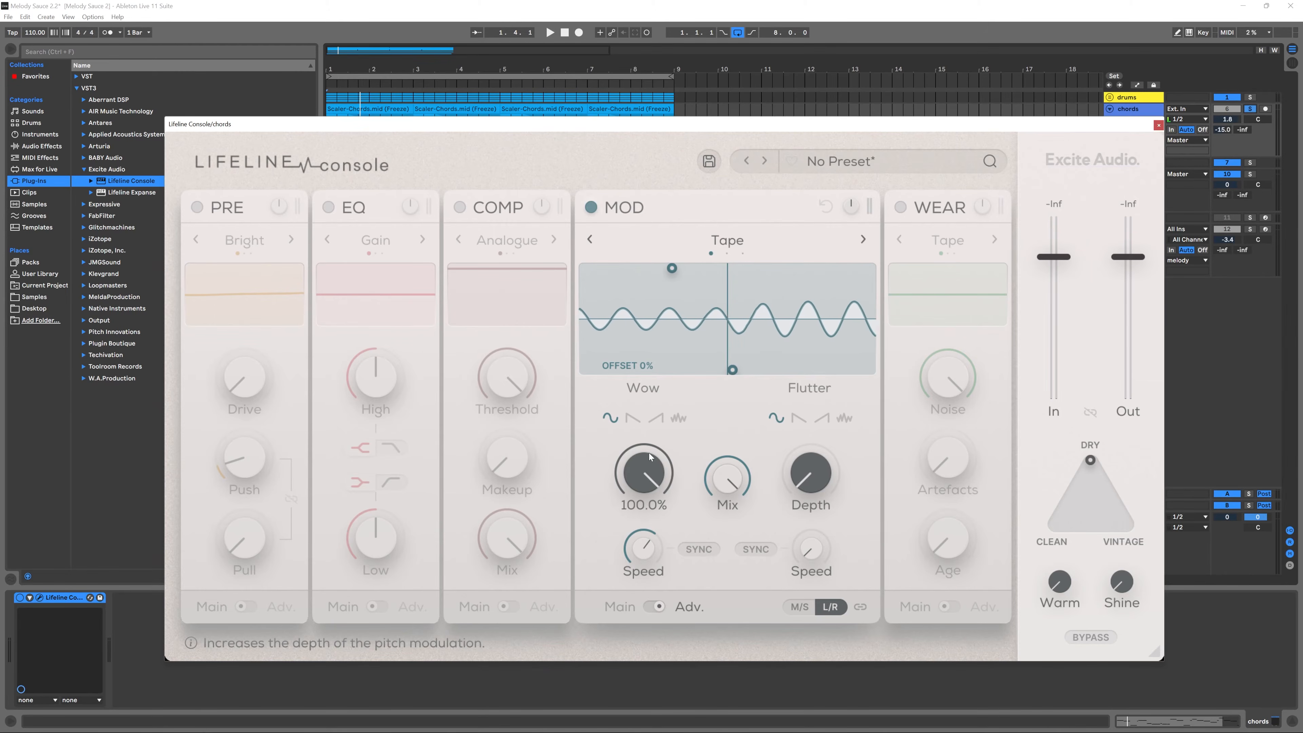
left_click_drag(641, 535, 648, 545)
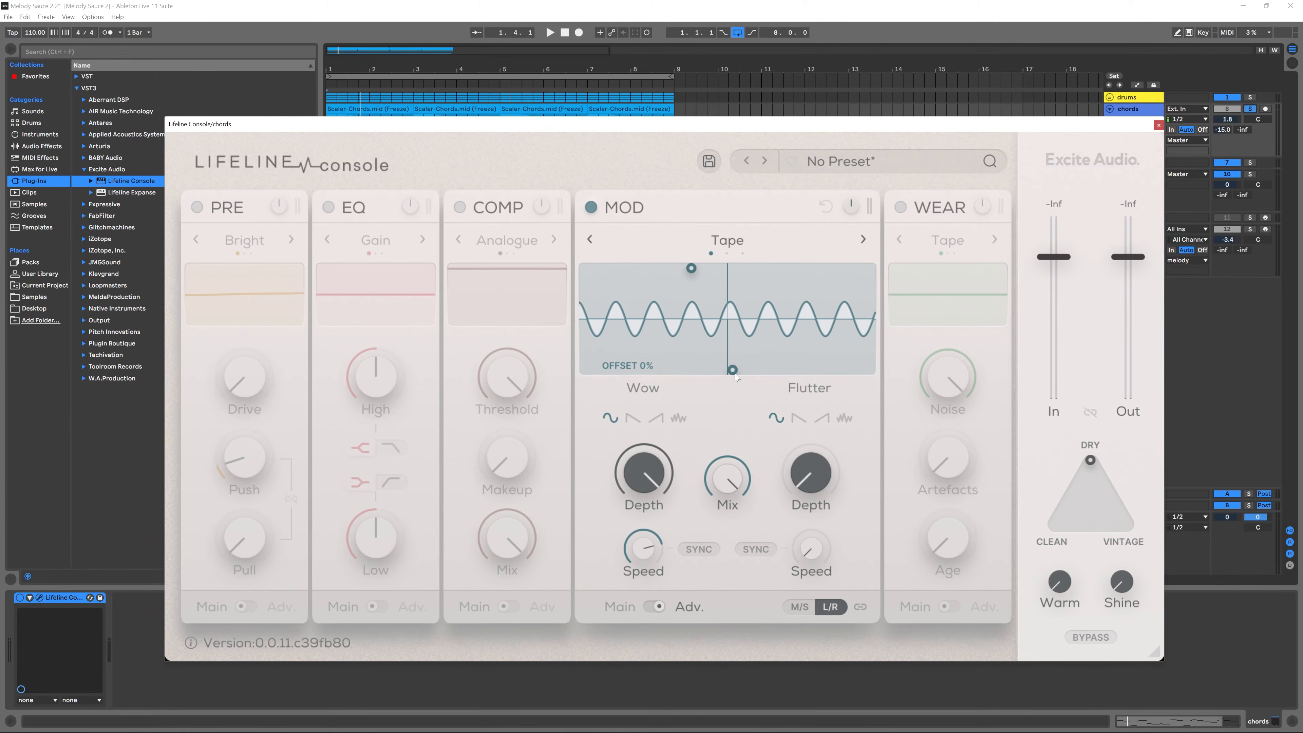
- Audition the chords with only the Wow modulation applied
key("space")
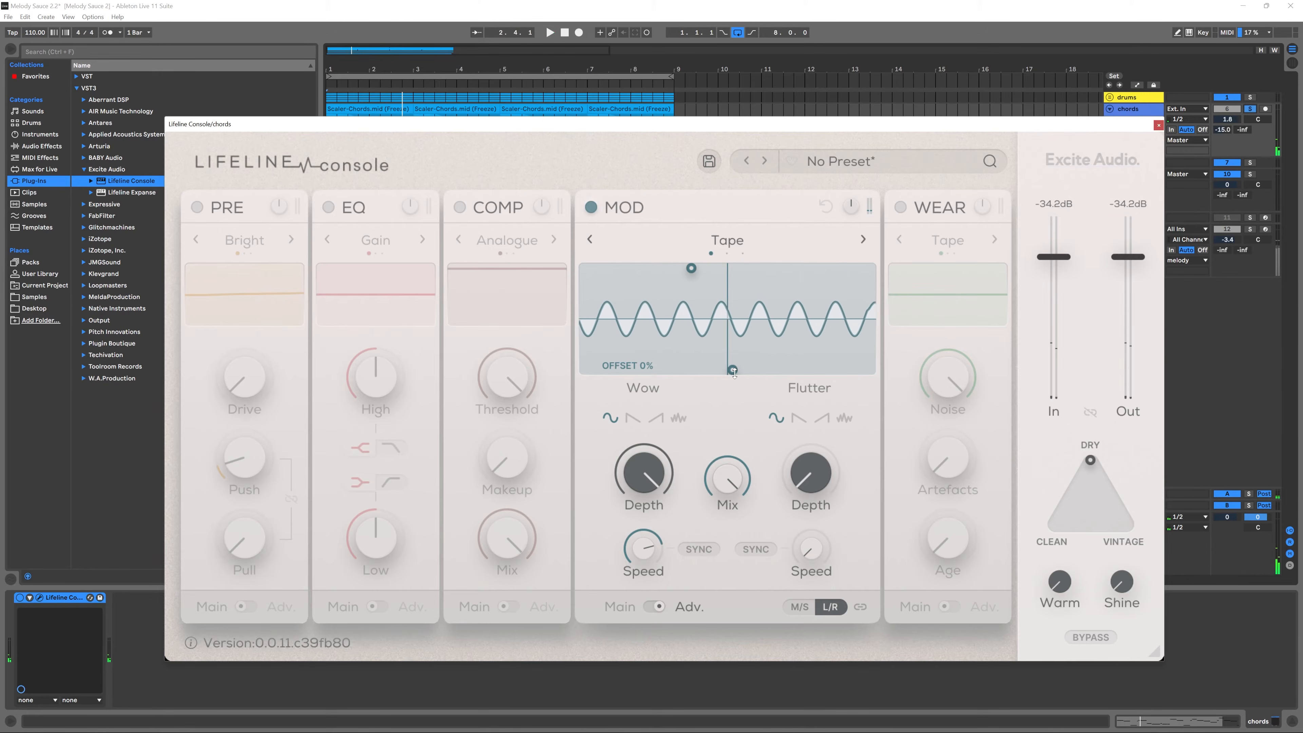
key("space")
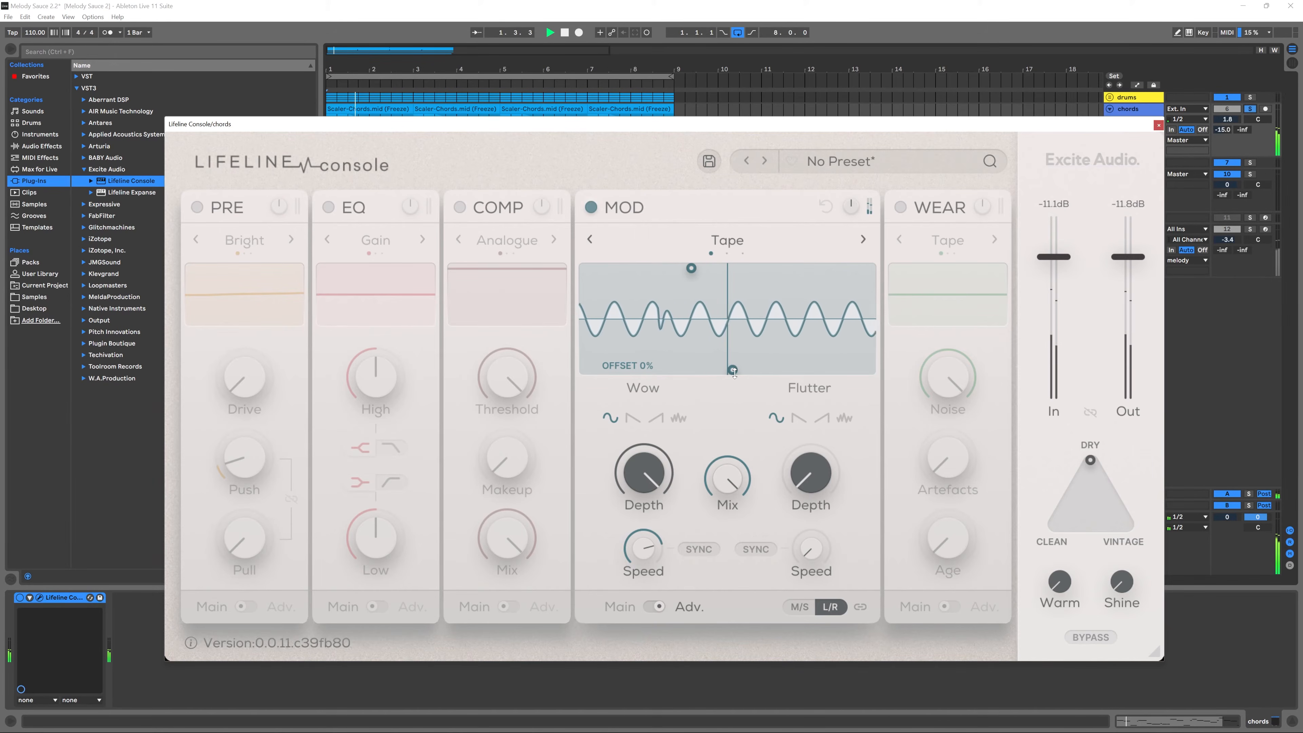
key("space")
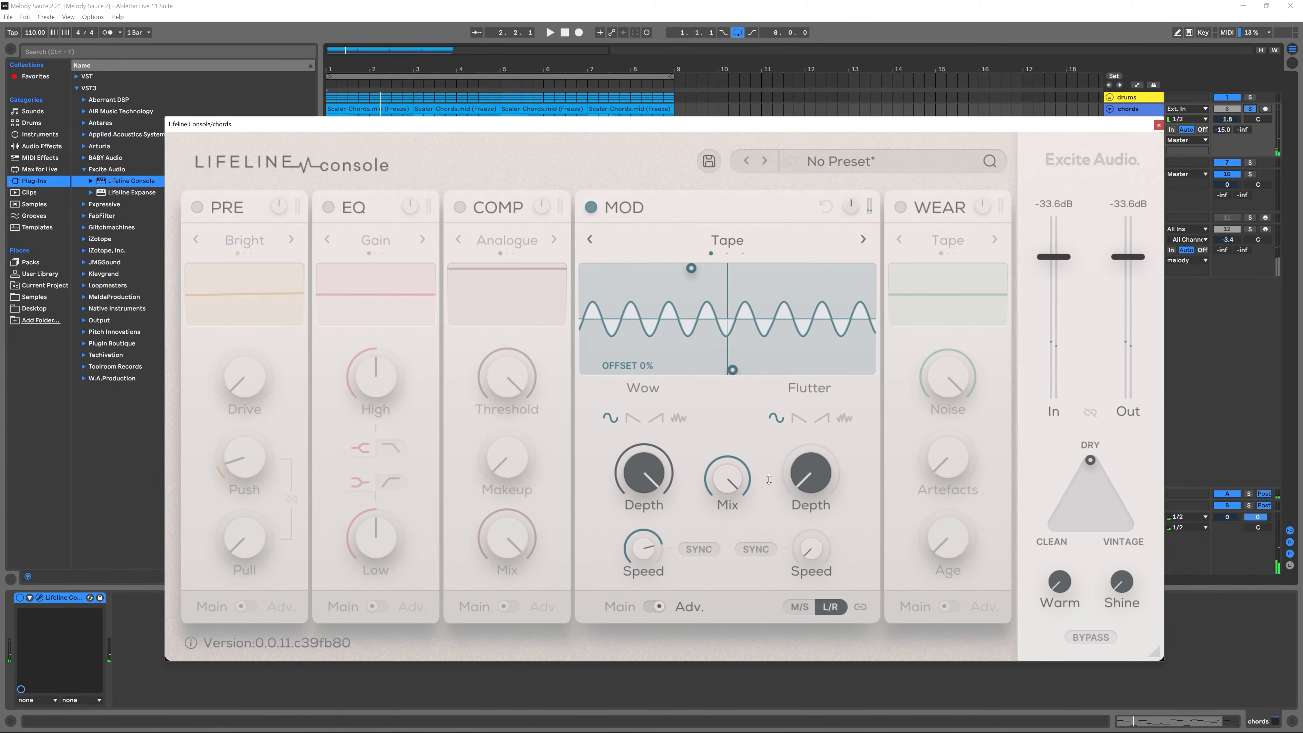
- Raise the Flutter depth to 100% and its speed to 30 Hz while the chords play
mouse_move(739, 520)
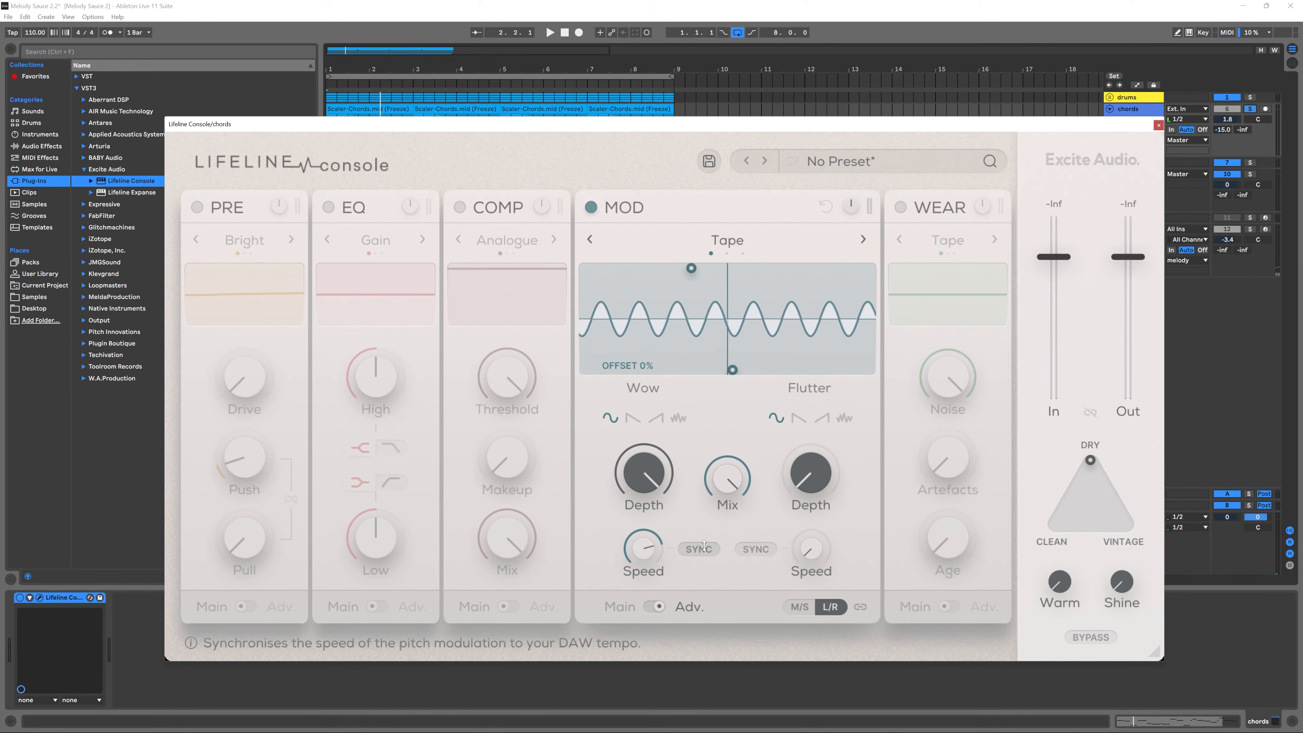
mouse_move(821, 487)
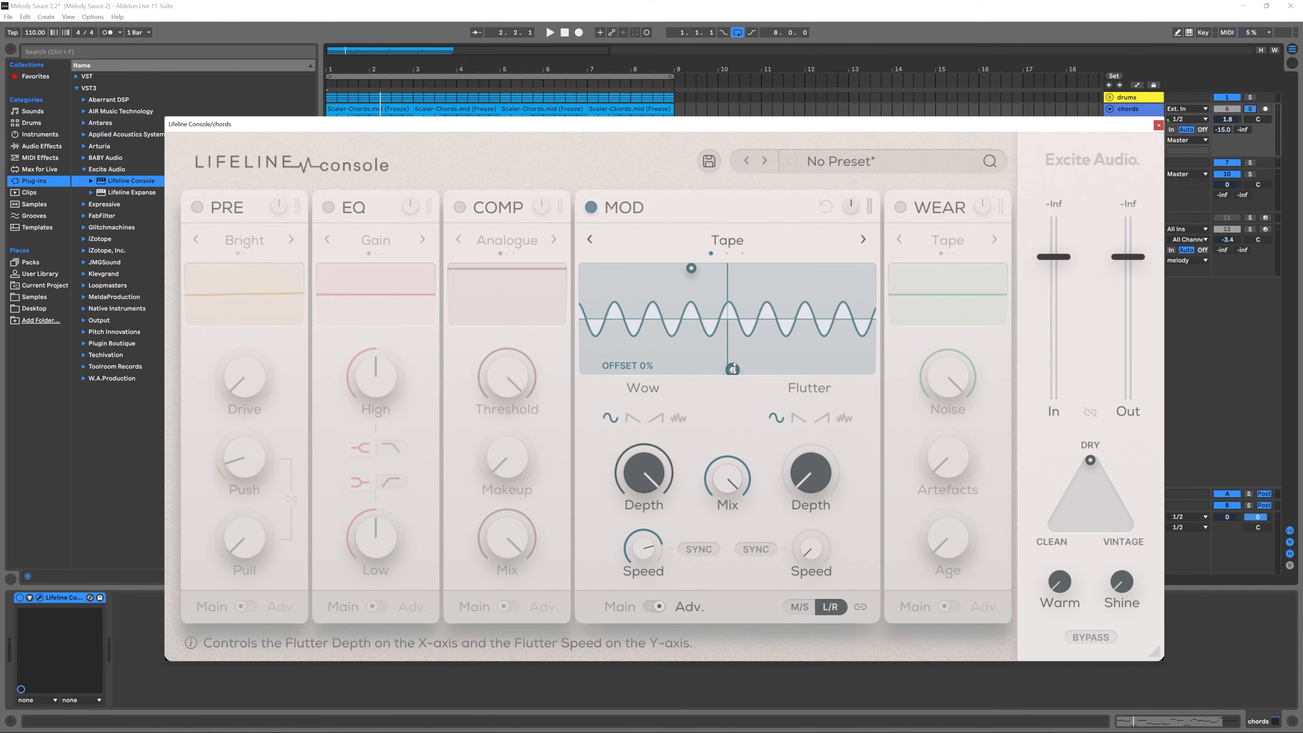
key("space")
left_click_drag(733, 369, 829, 279)
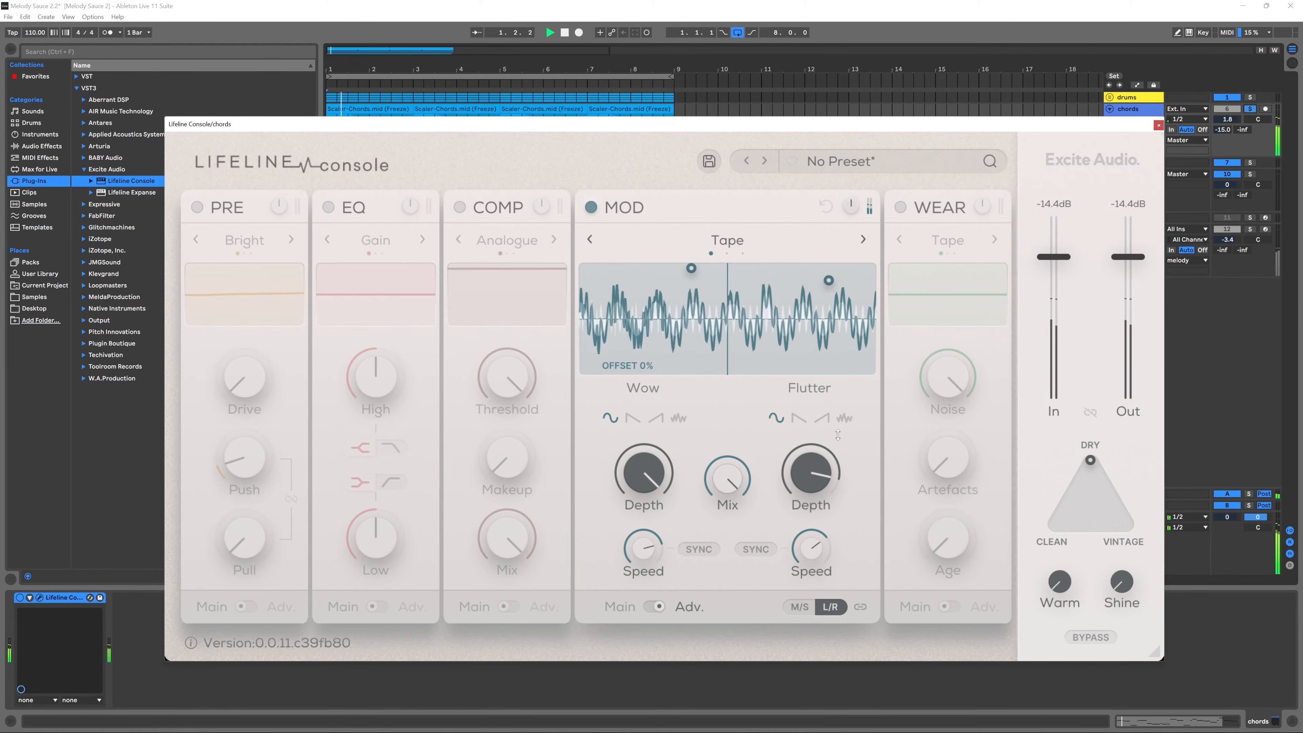
left_click_drag(811, 470, 811, 455)
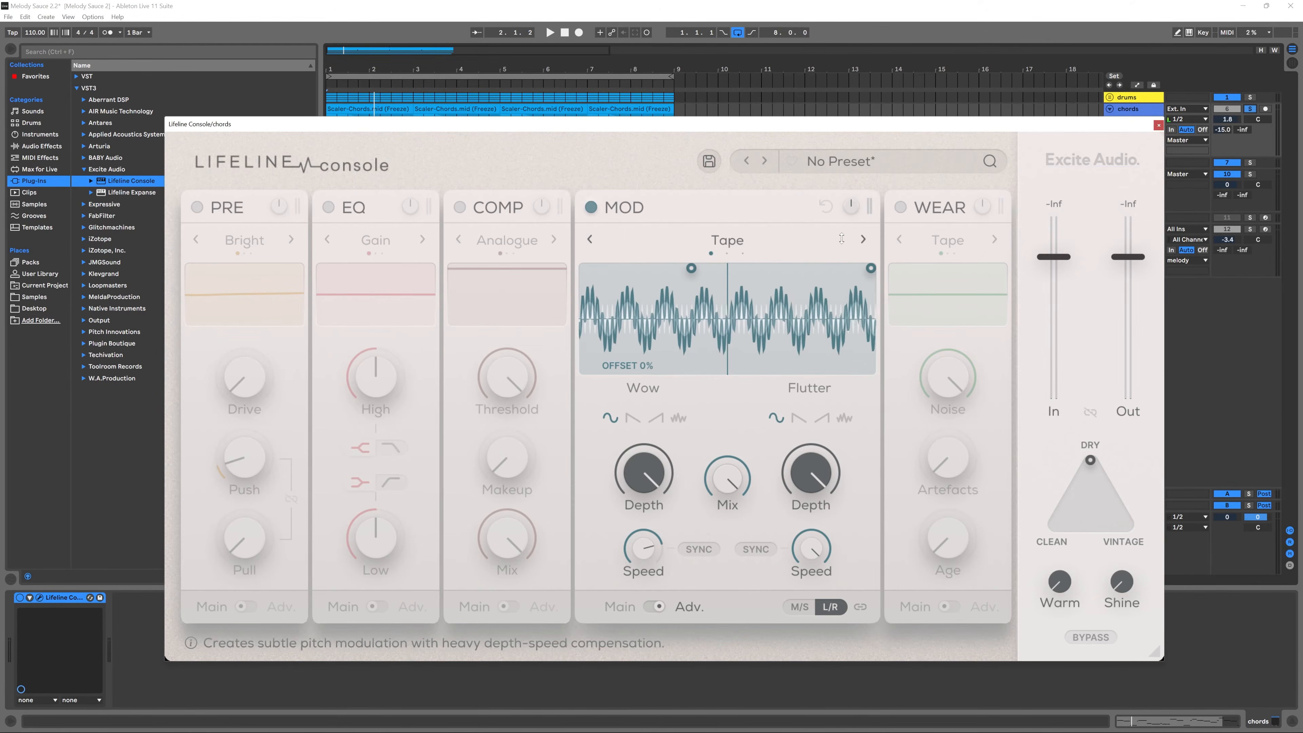
- Audition the chords with MOD in Vinyl mode and in Cassette mode, leaving Cassette selected
left_click(863, 239)
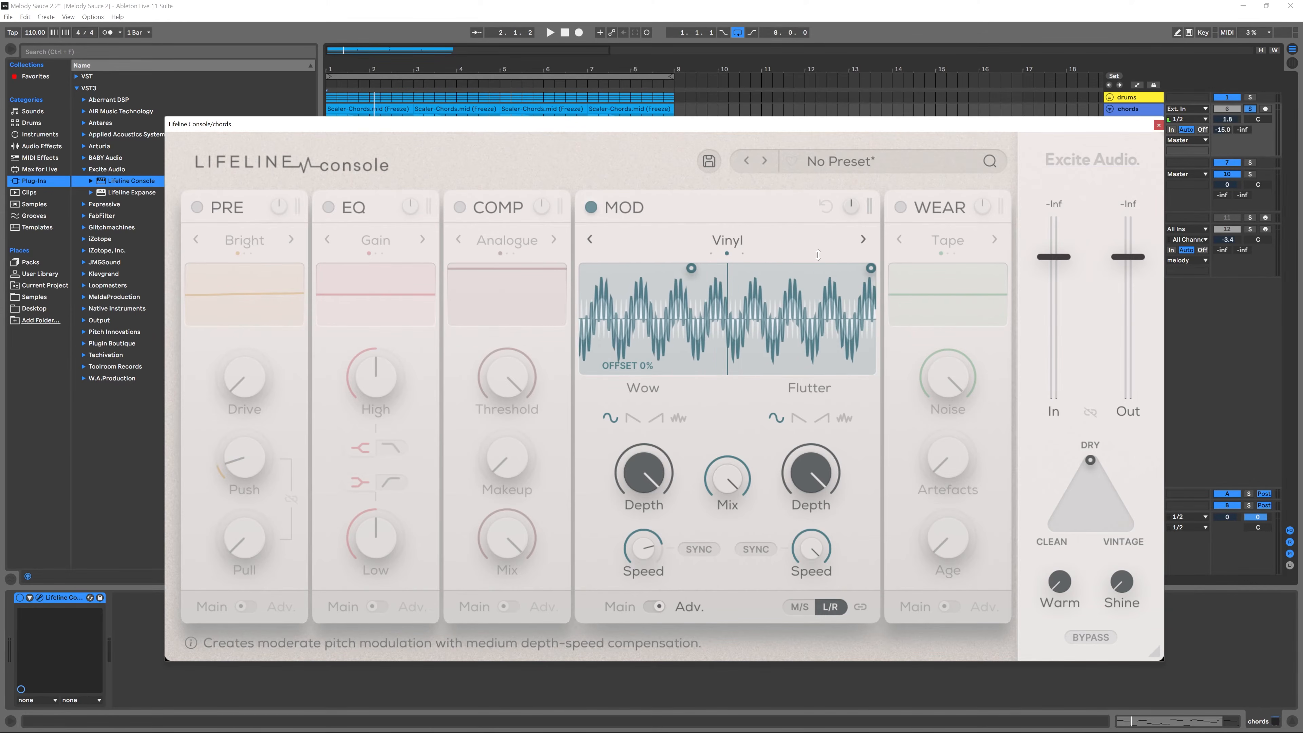
key("space")
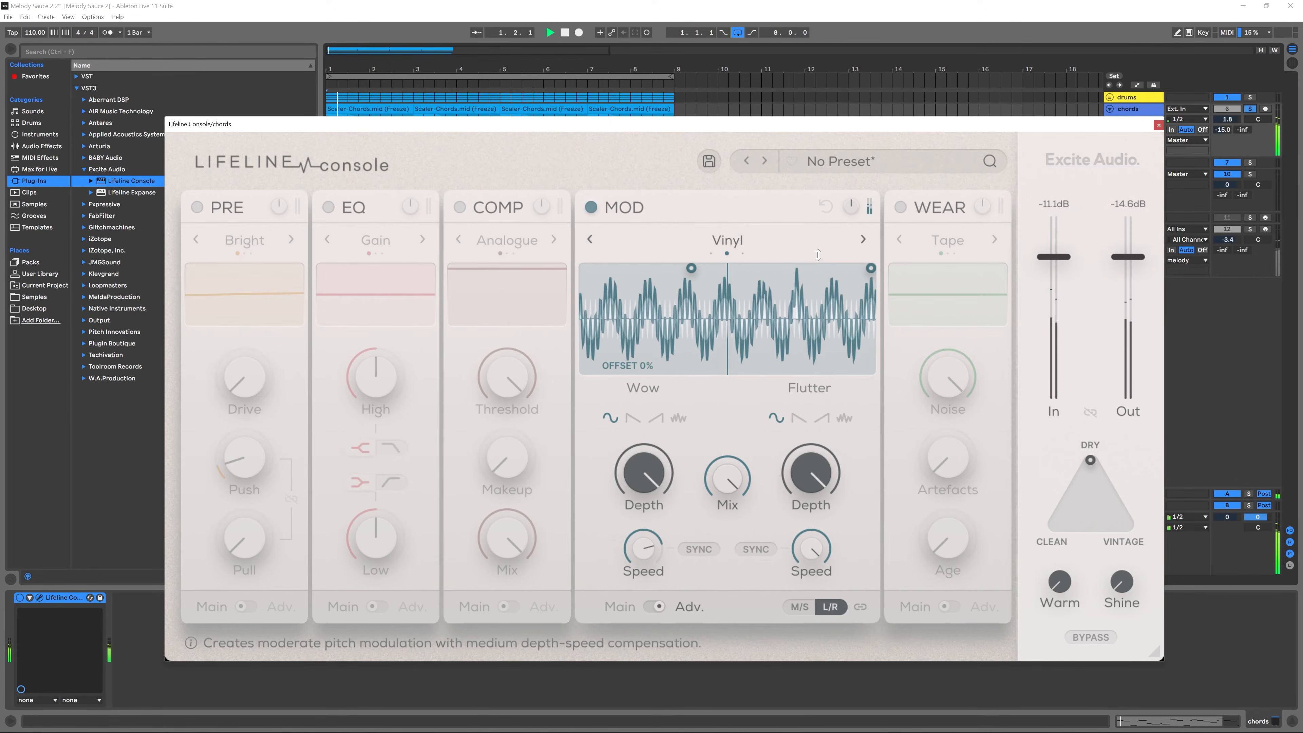
key("space")
left_click(864, 239)
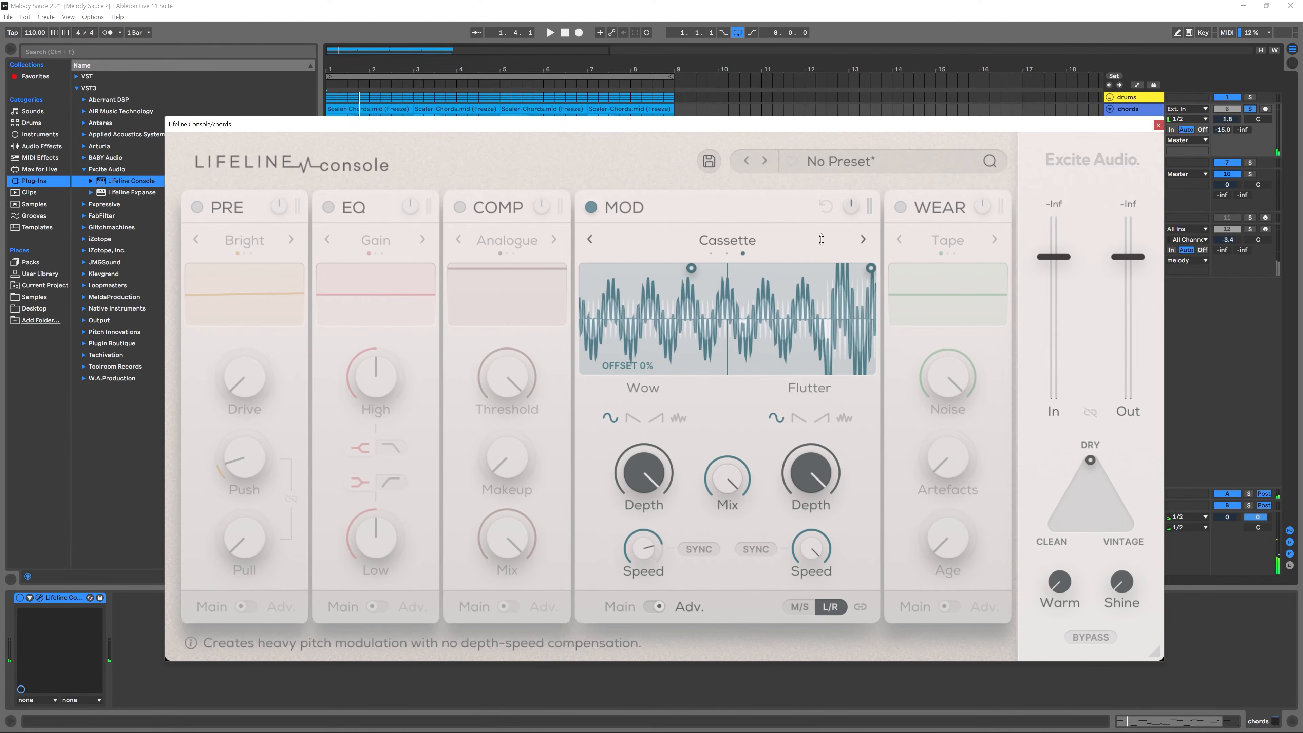
key("space")
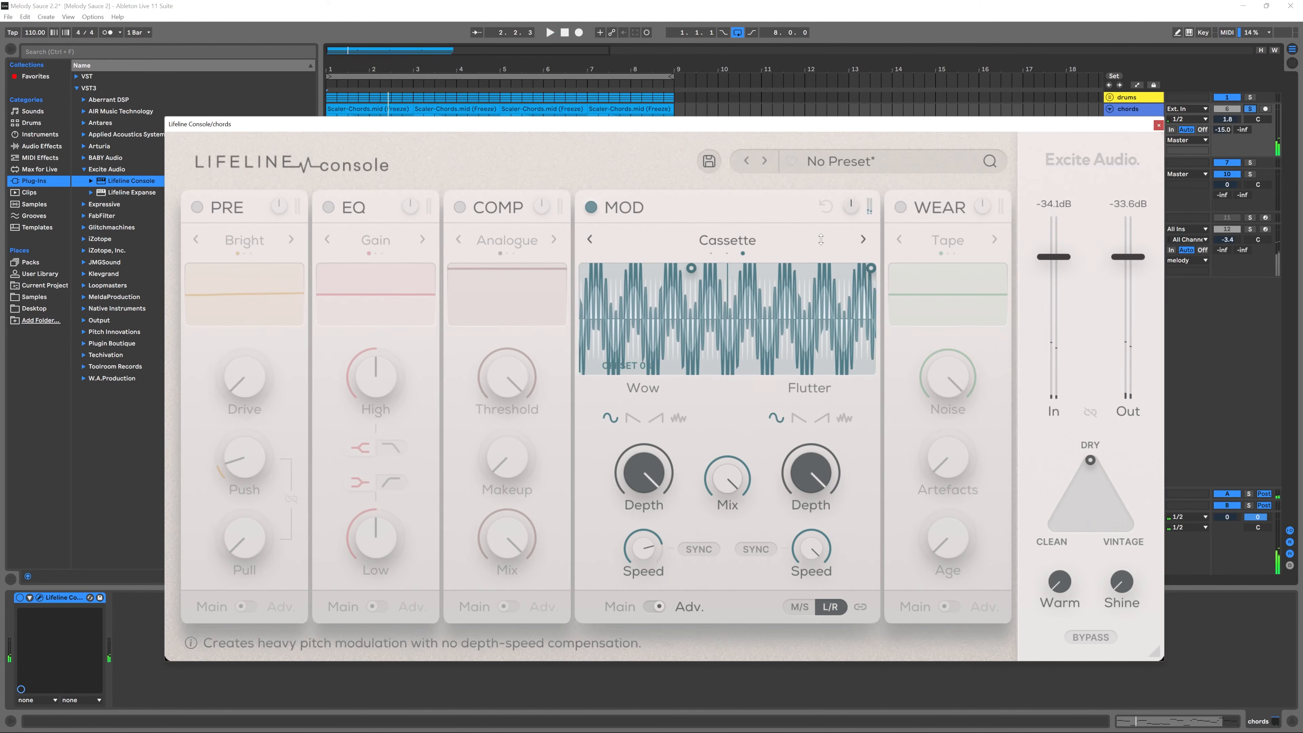
key("space")
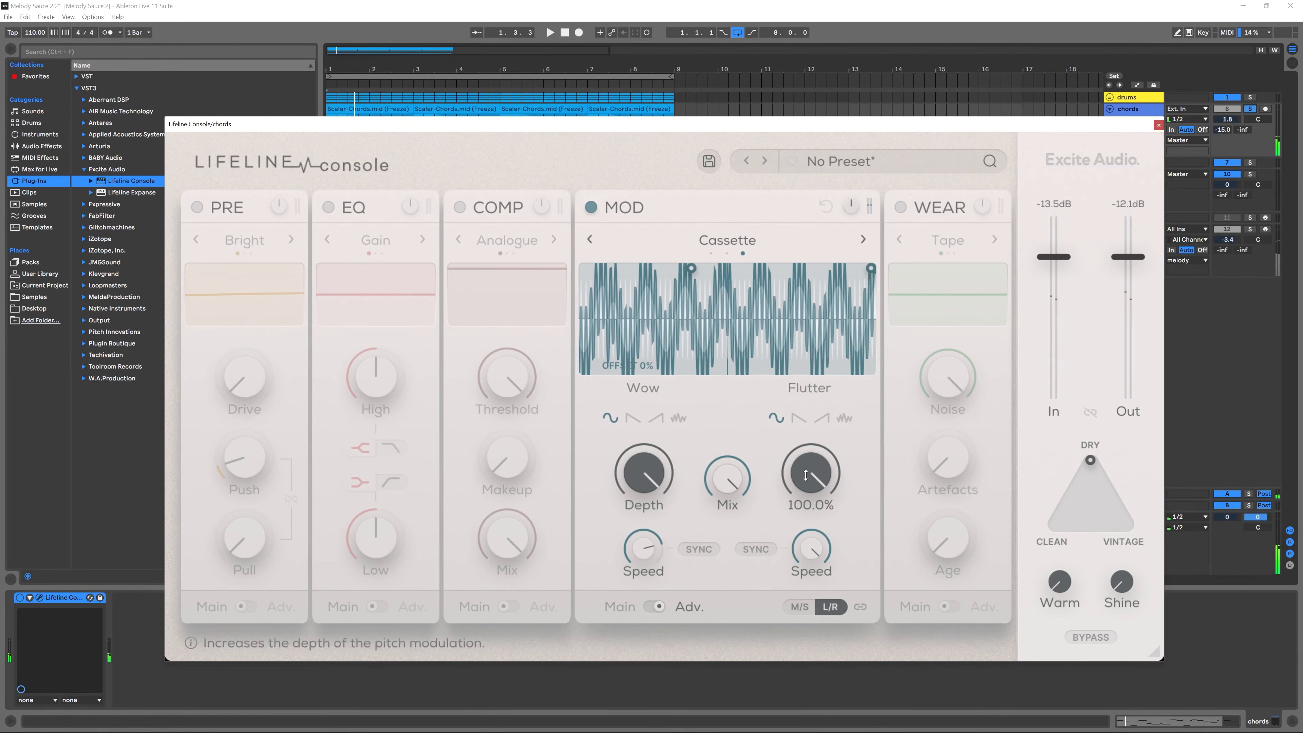
- Set the Flutter to 76% depth and 12 Hz speed, and reduce the Wow depth and speed
left_click_drag(813, 466, 803, 507)
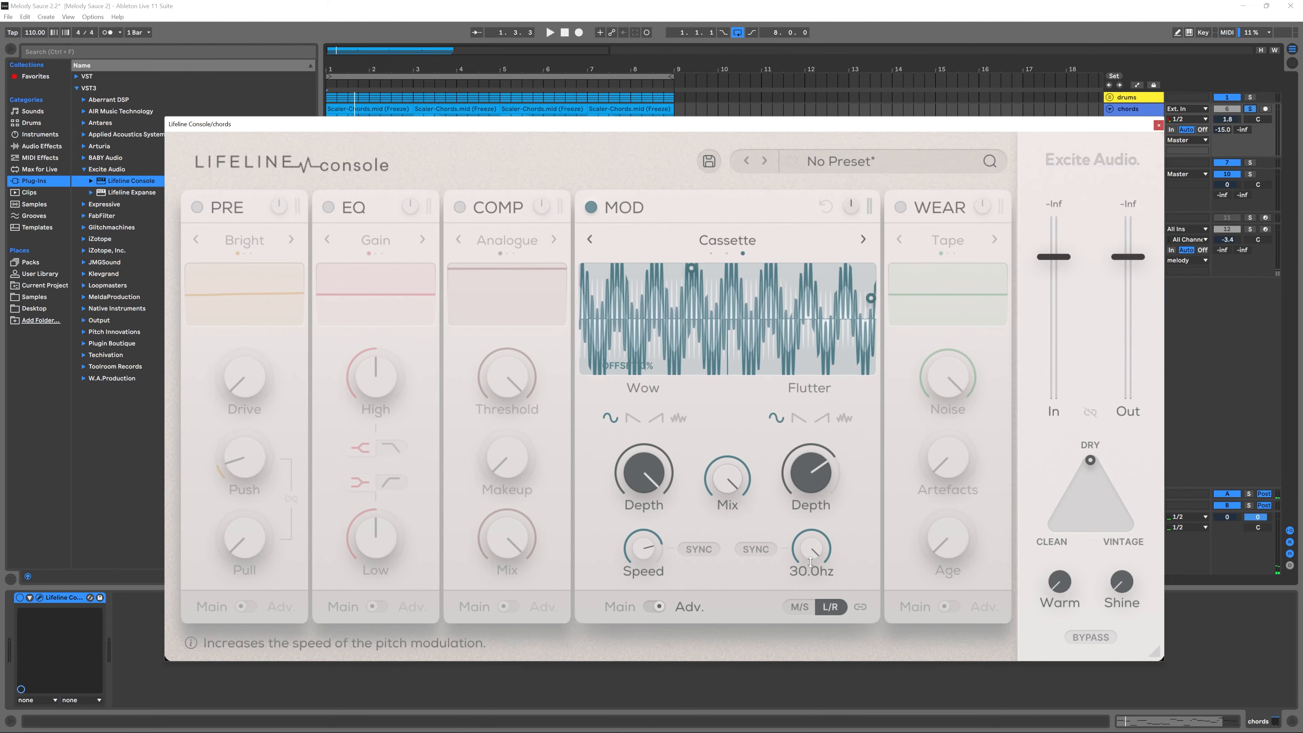
left_click_drag(871, 297, 771, 293)
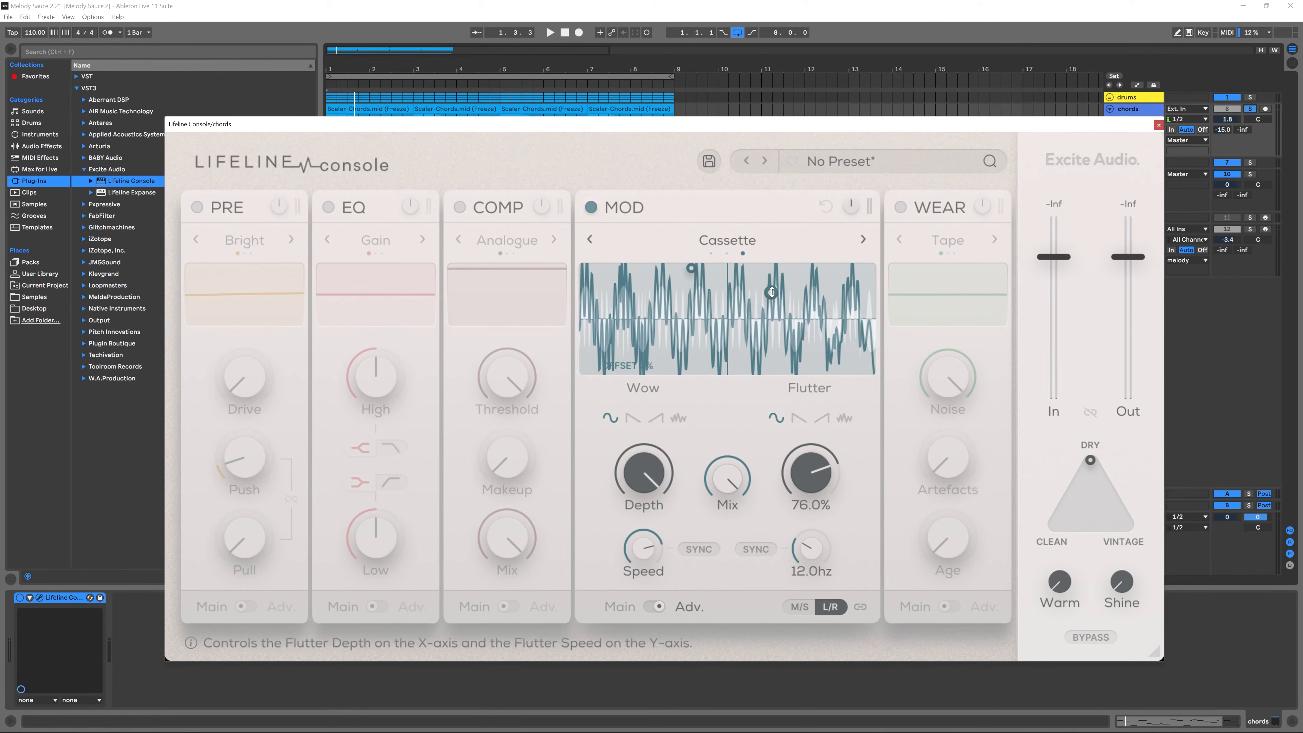
left_click_drag(691, 269, 615, 334)
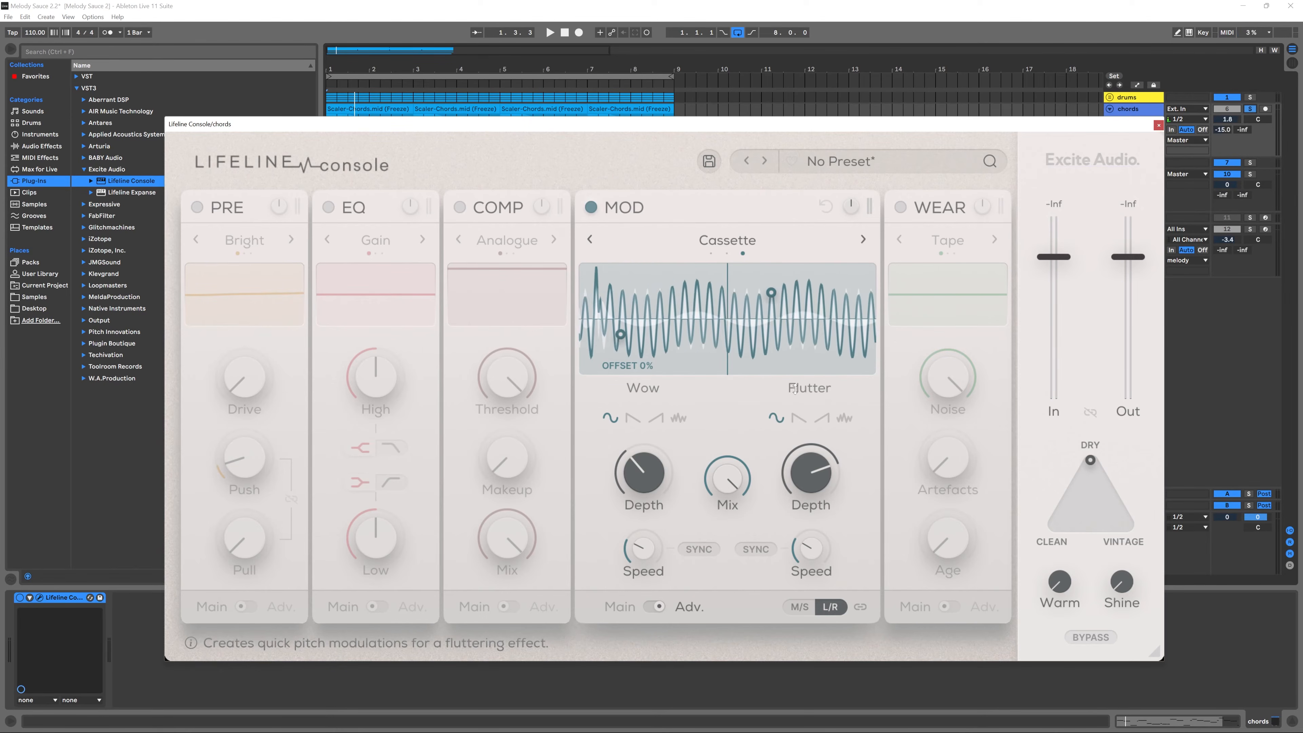
- Audition the chords with the Wow waveform set to sine, falling ramp and rising ramp
key("space")
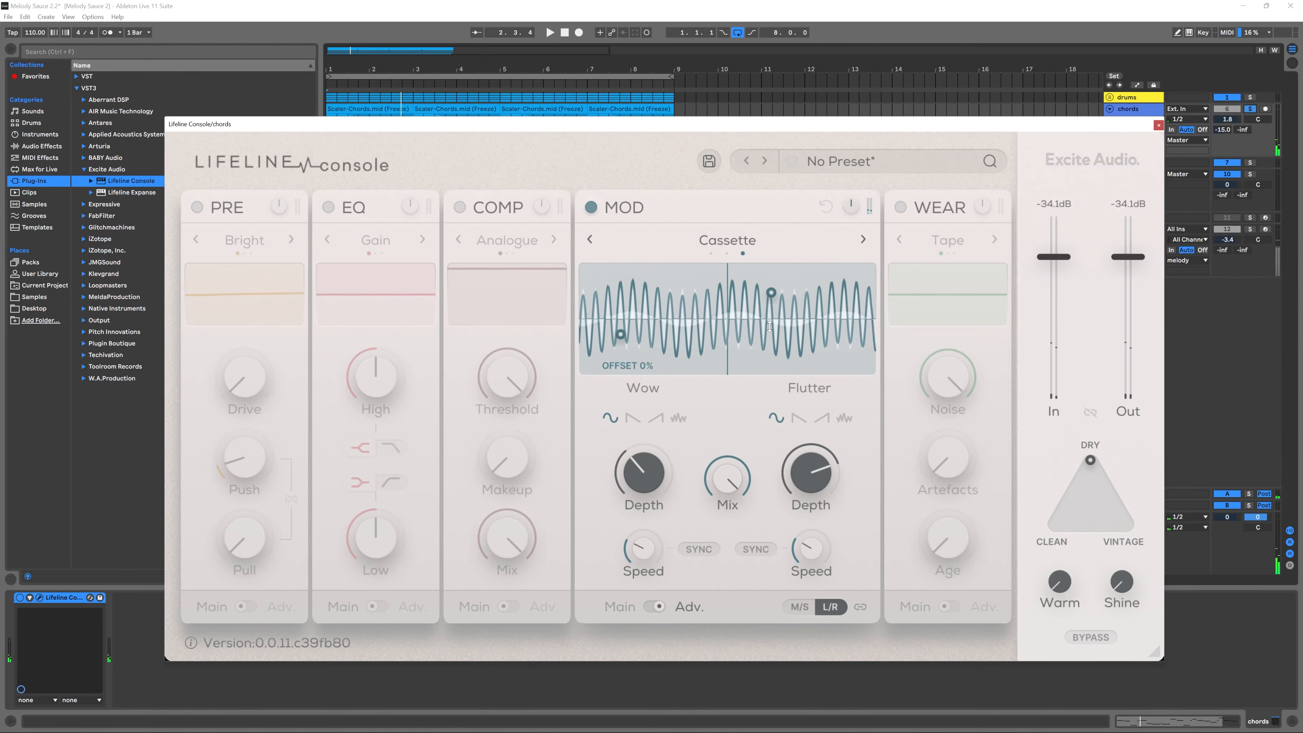
key("space")
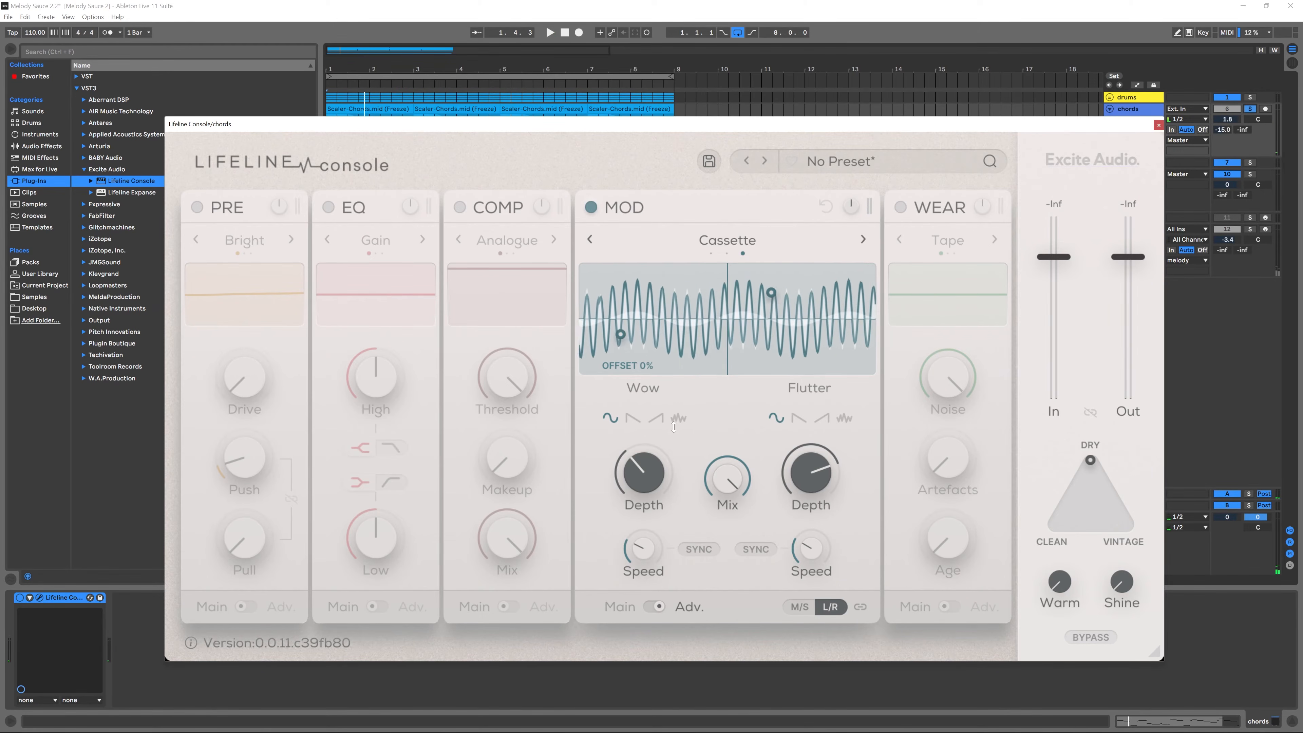
left_click(633, 419)
key("space")
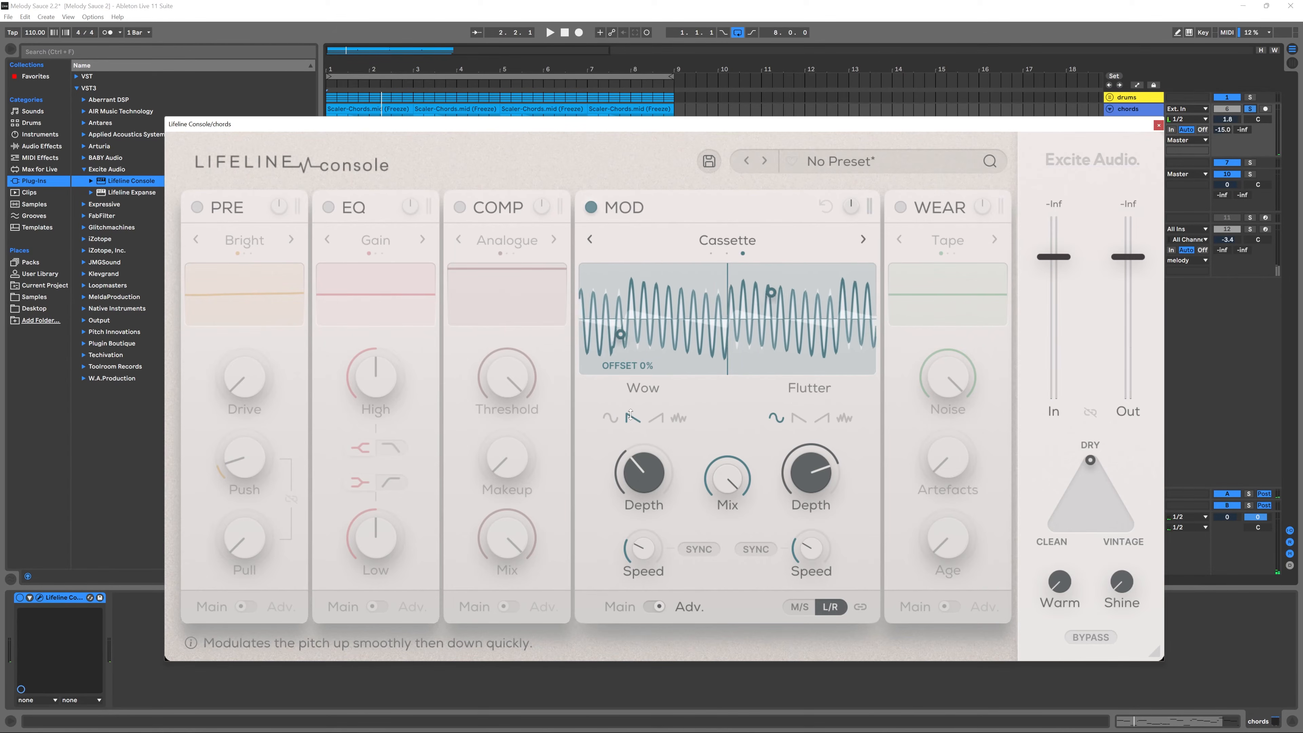
key("space")
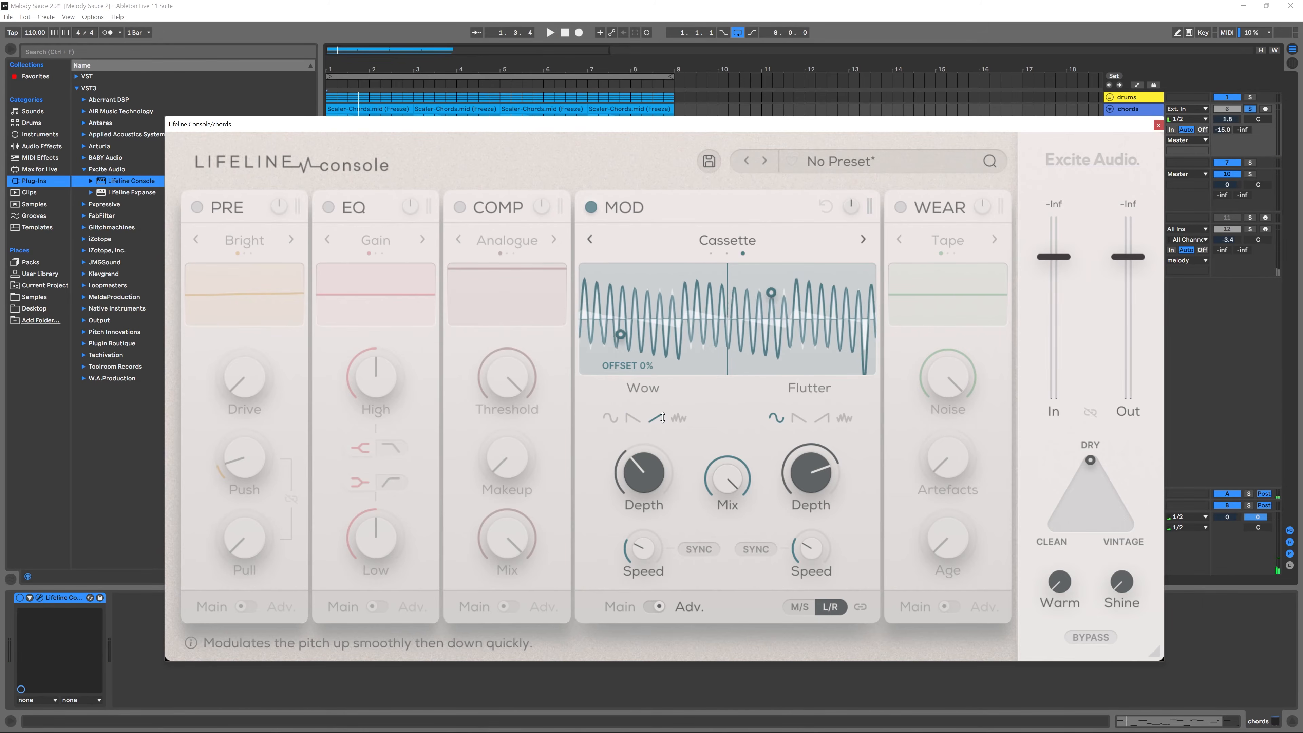
key("space")
- Set both Wow and Flutter to the random waveform at 78.2% and 92.8% depth, raising the Wow speed and auditioning the chords
left_click(678, 419)
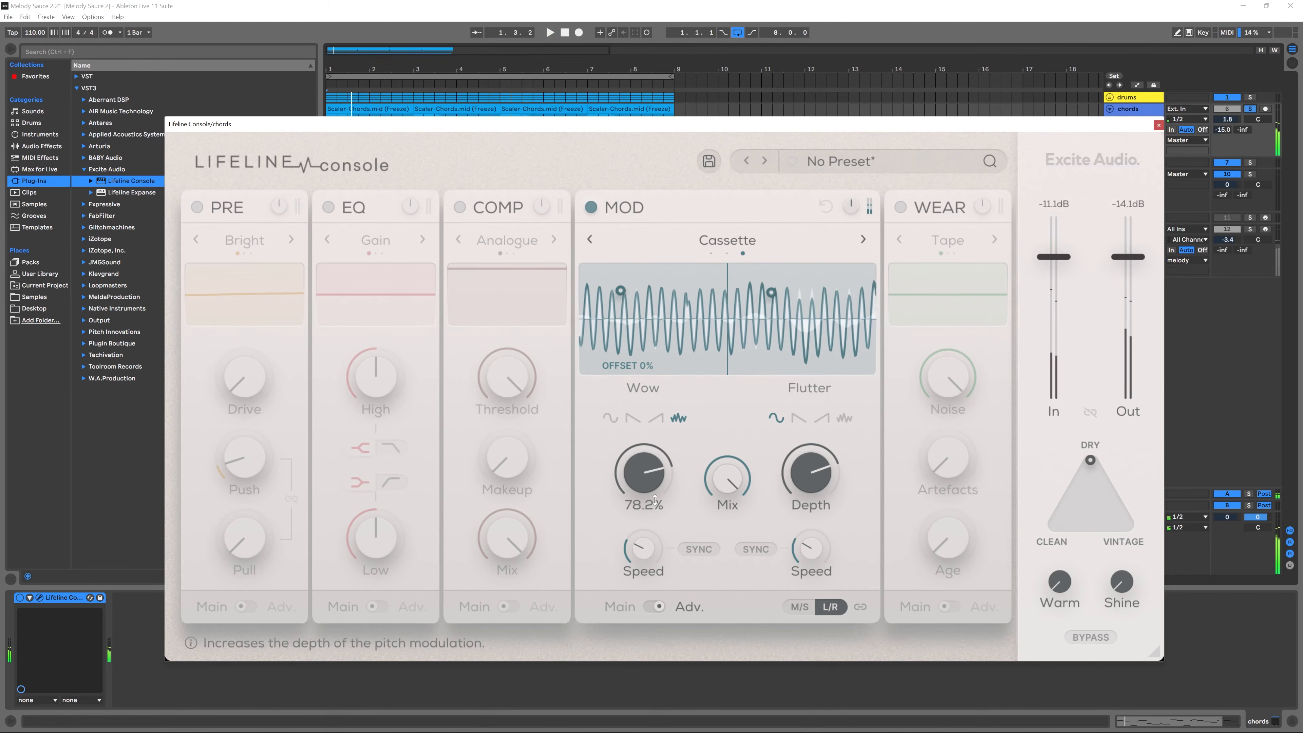
left_click_drag(648, 531, 647, 526)
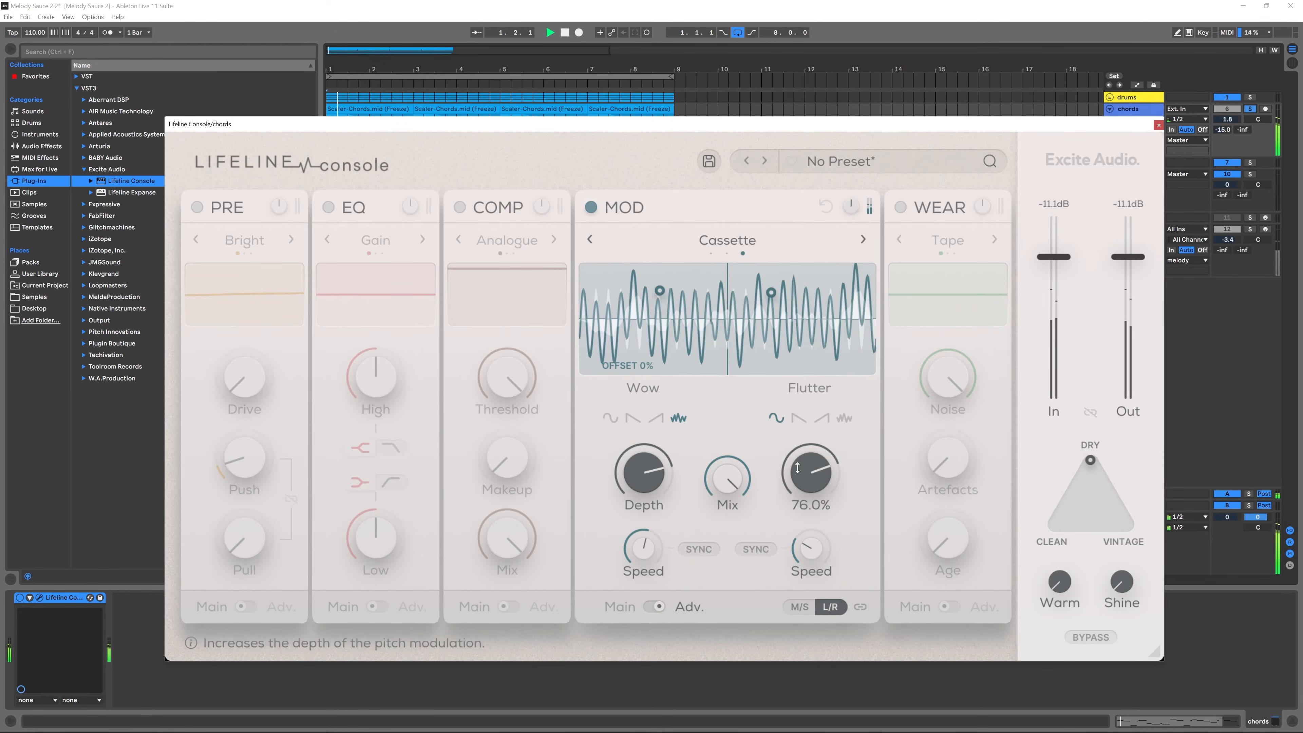
left_click(842, 418)
key("space")
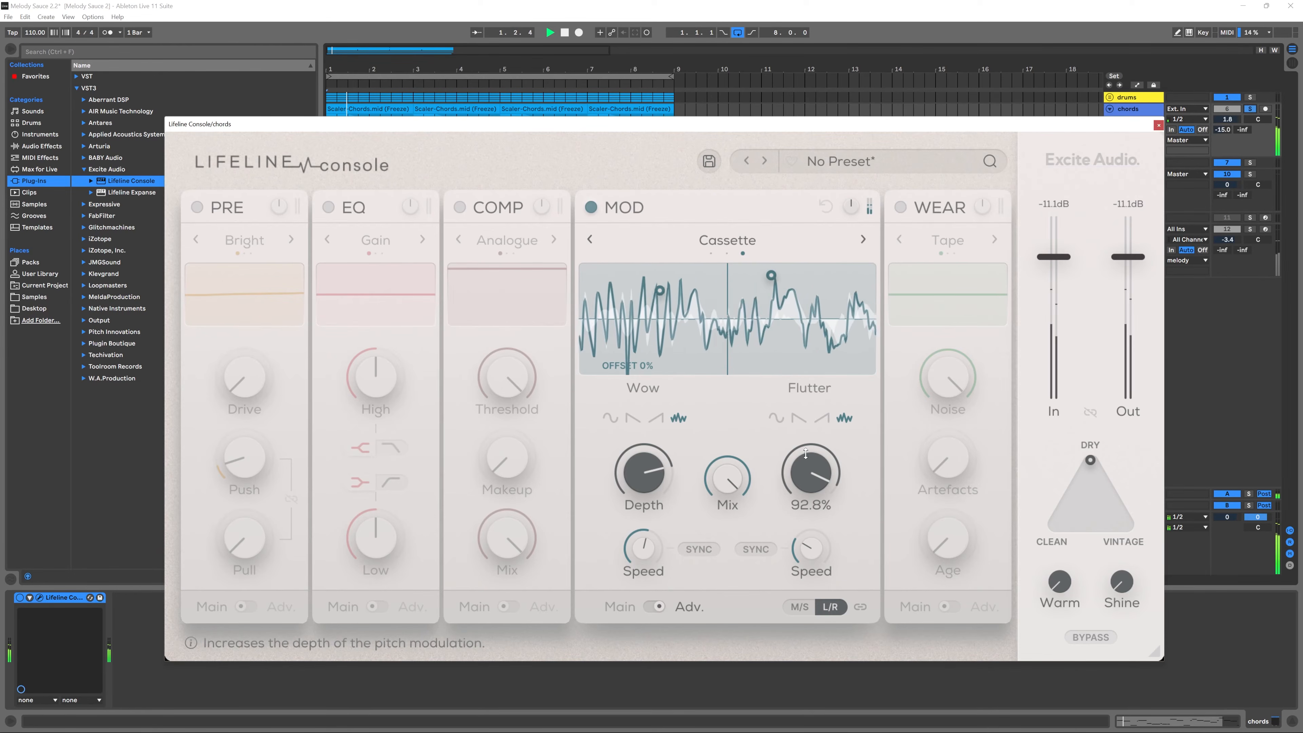
key("space")
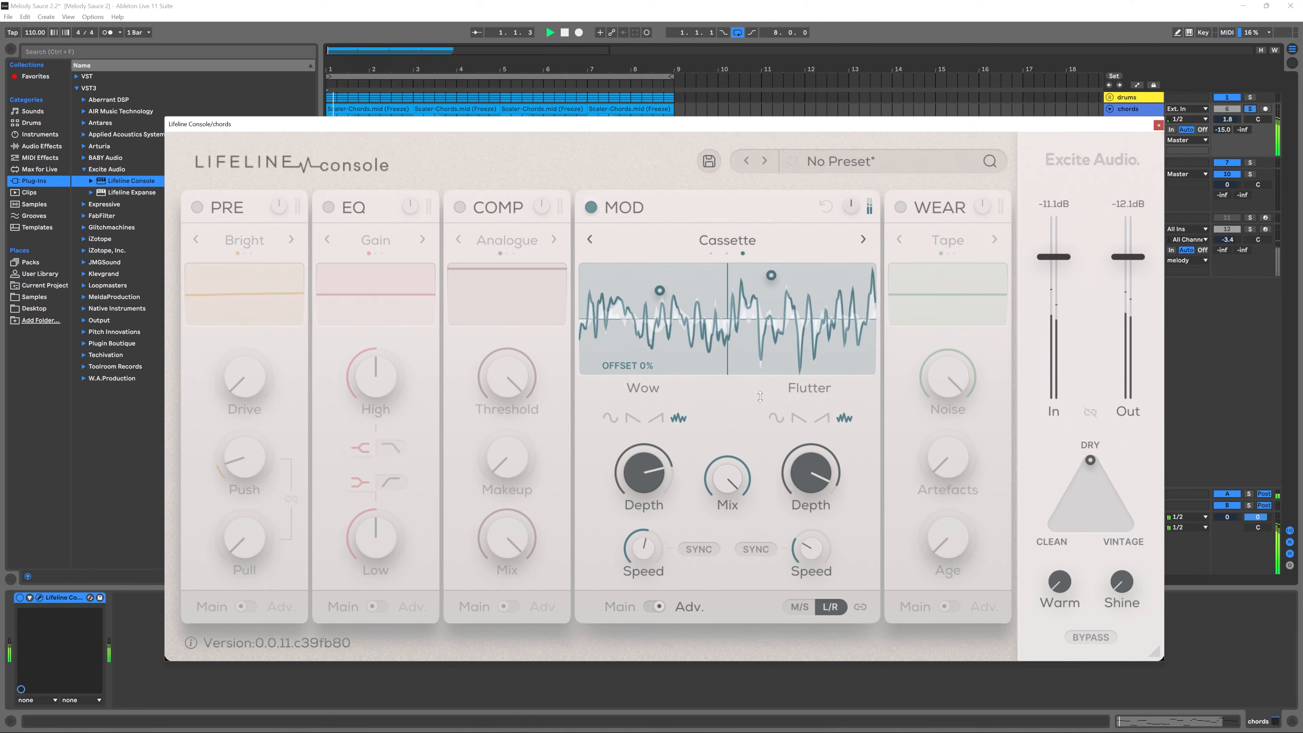
key("space")
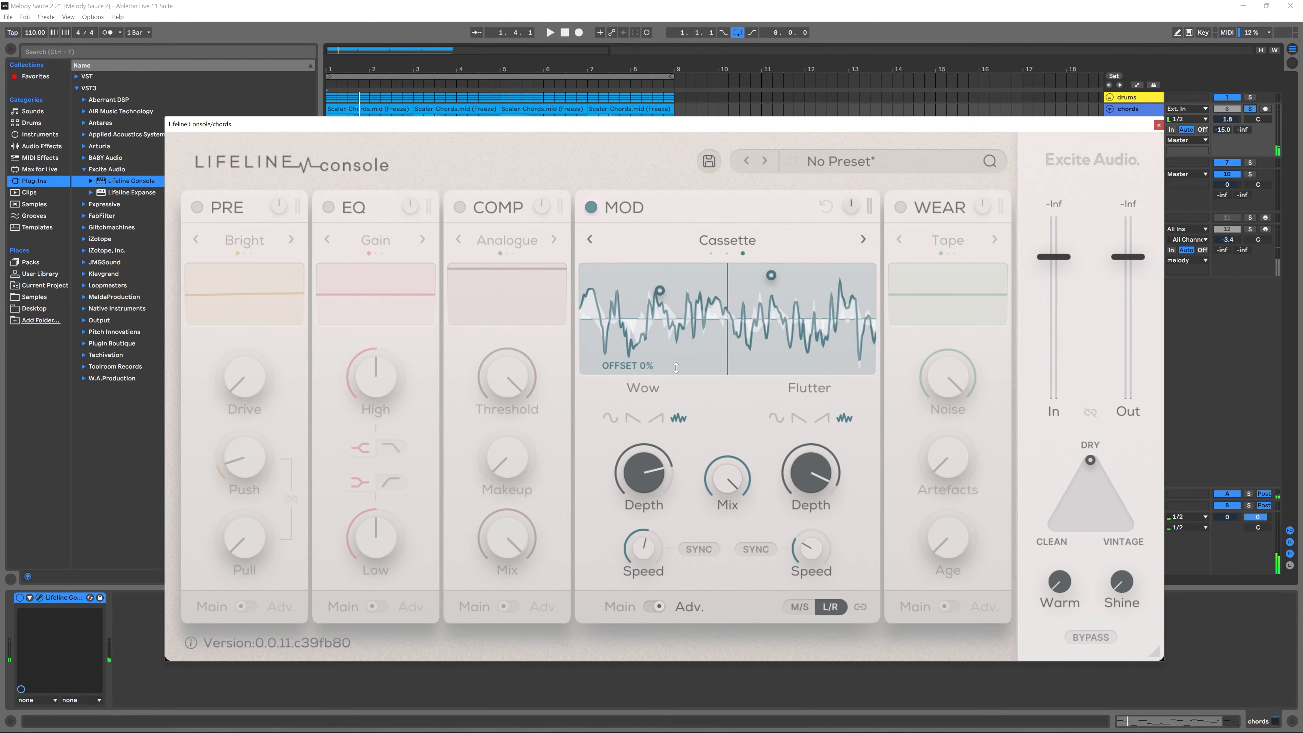
- Set the Wow offset to 46% and audition the chords
mouse_move(645, 366)
left_mouse_down()
mouse_move(645, 339)
mouse_move(646, 369)
left_mouse_up()
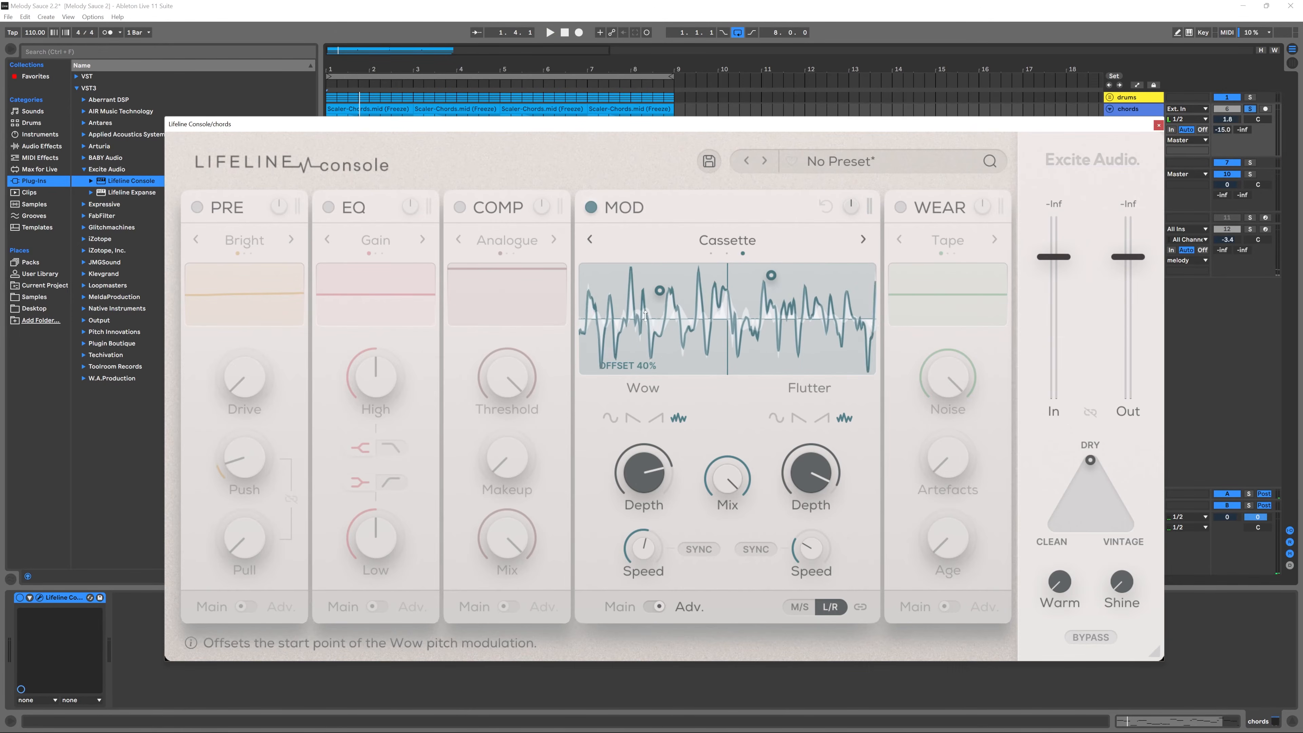
key("space")
key("space")
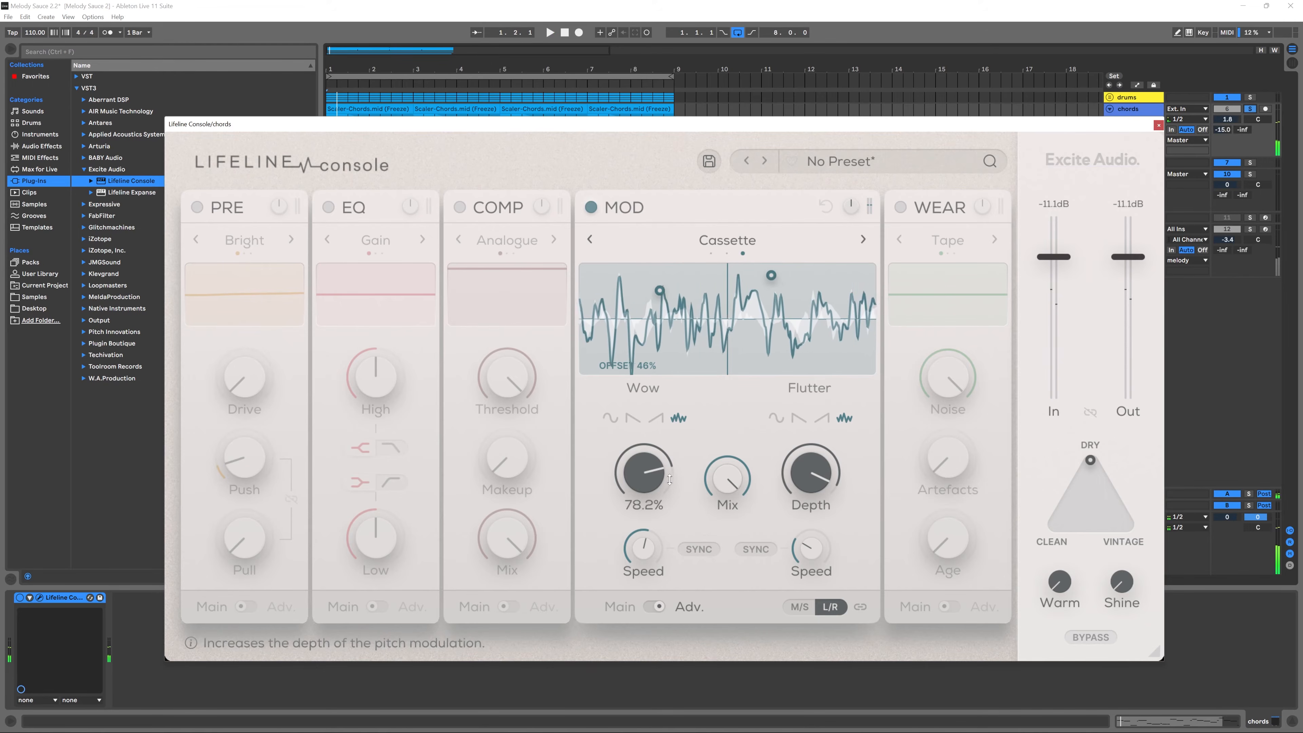
- Sync the Wow and Flutter speeds to the tempo, and reset the Wow offset to 0% while the chords play
left_click(698, 550)
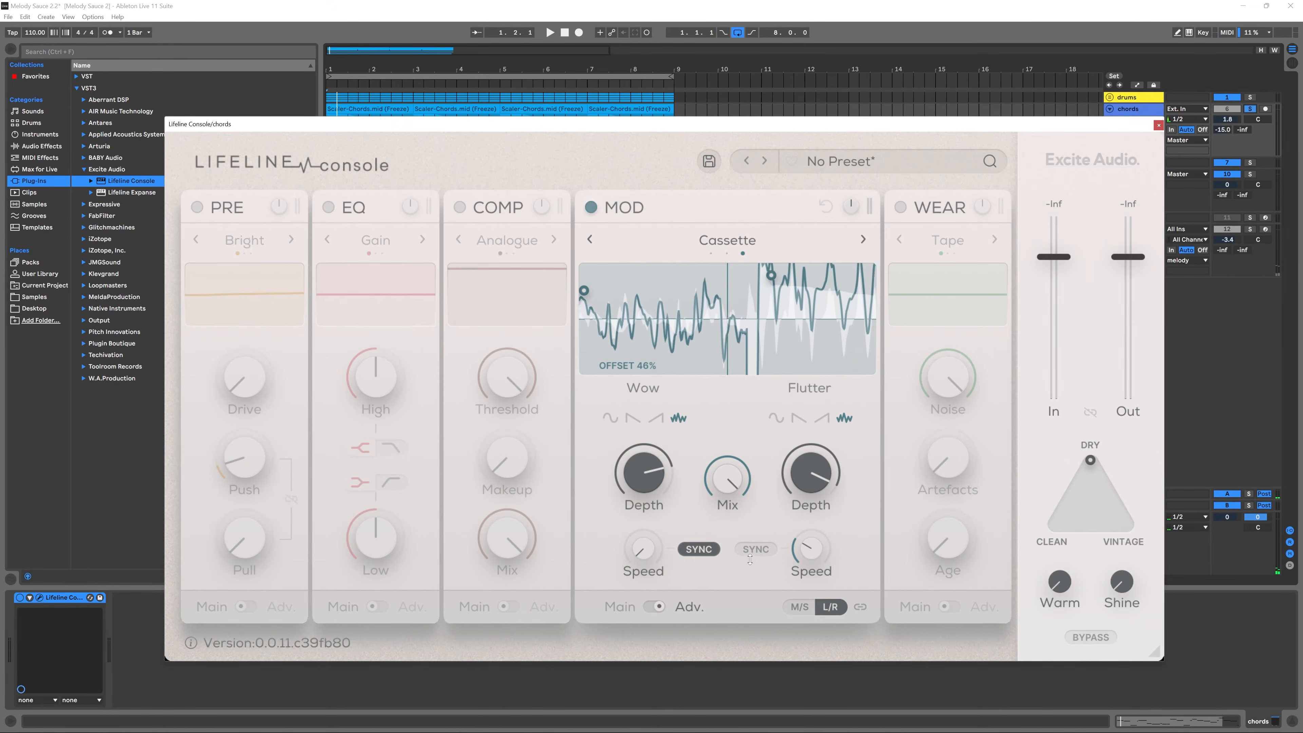
left_click(756, 549)
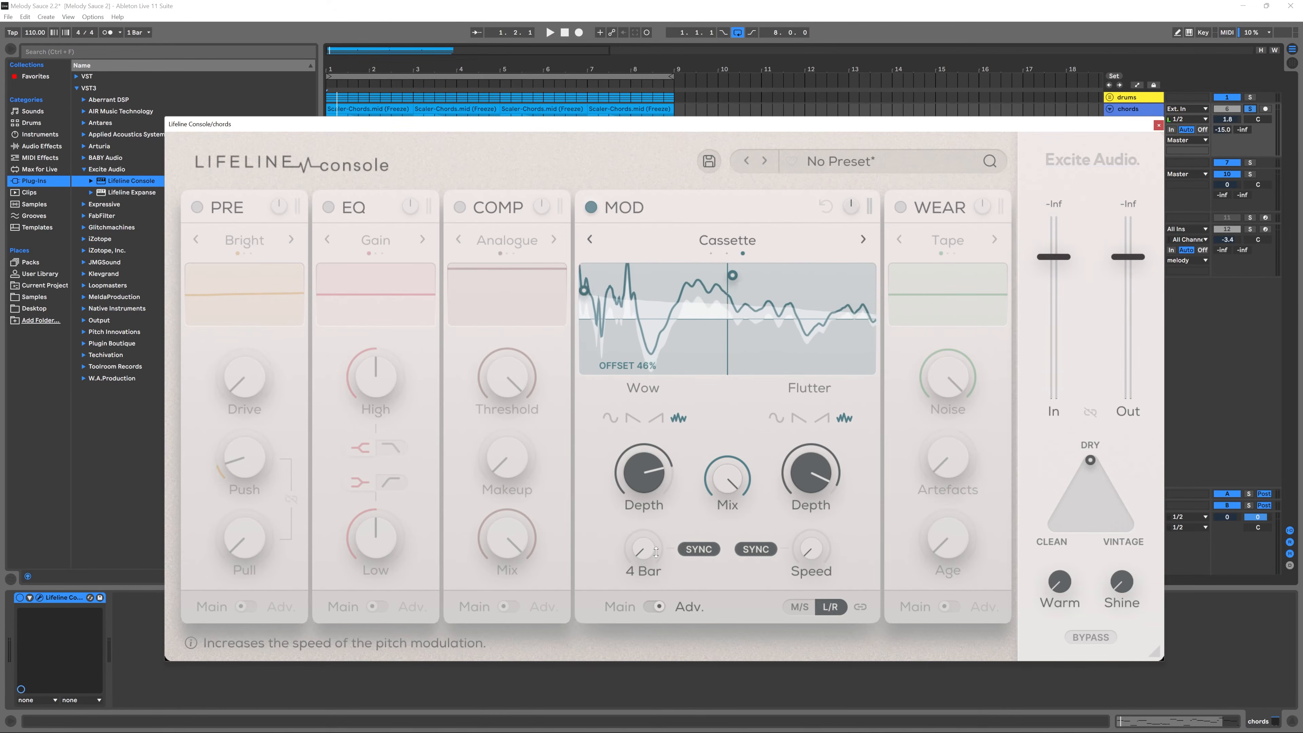
key("space")
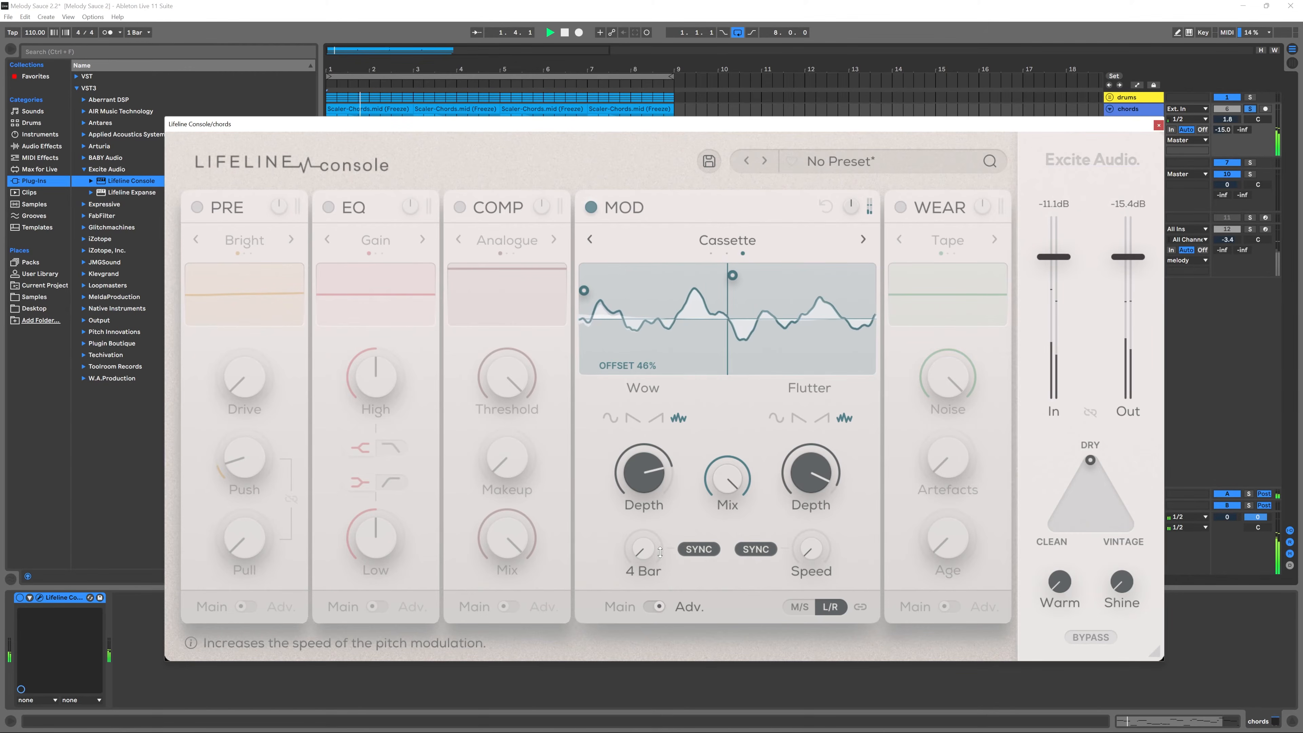
left_click_drag(643, 367, 645, 462)
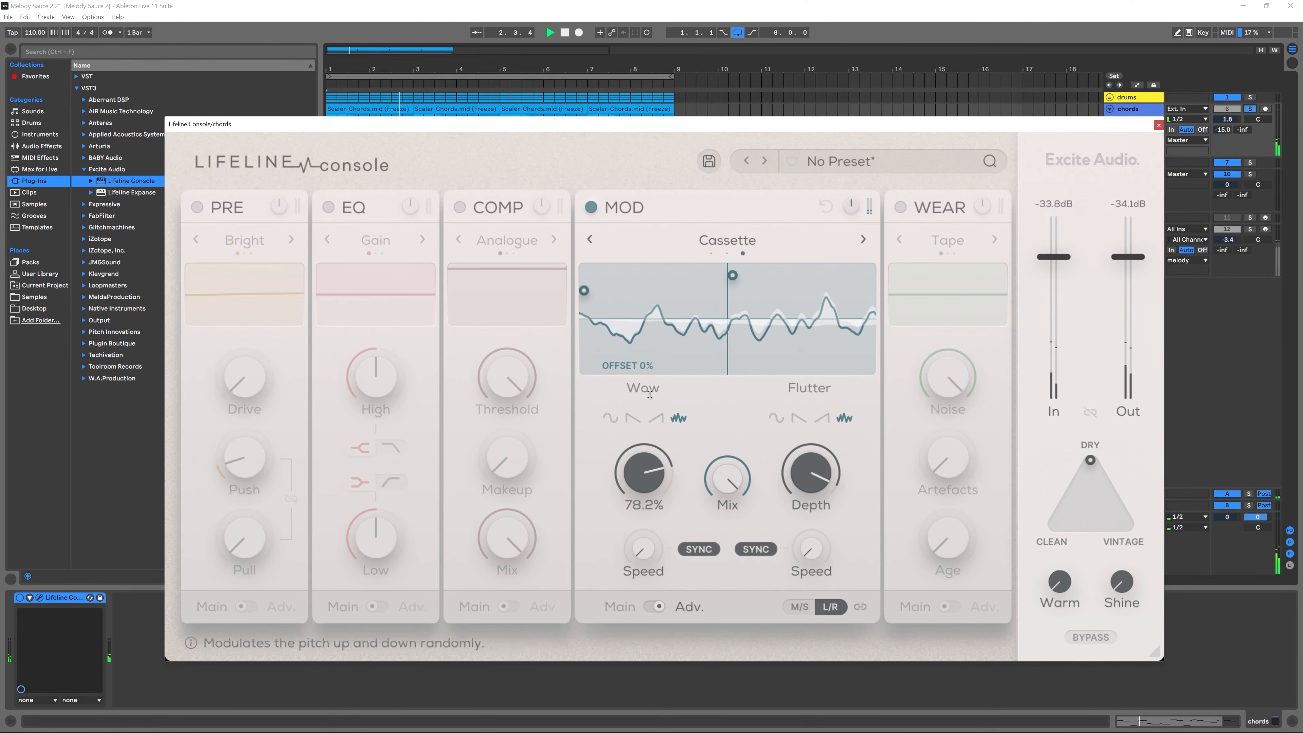
- Lower the Flutter depth to its minimum, and raise the Wow depth to its maximum with a faster synced Wow speed
left_click_drag(811, 474, 817, 561)
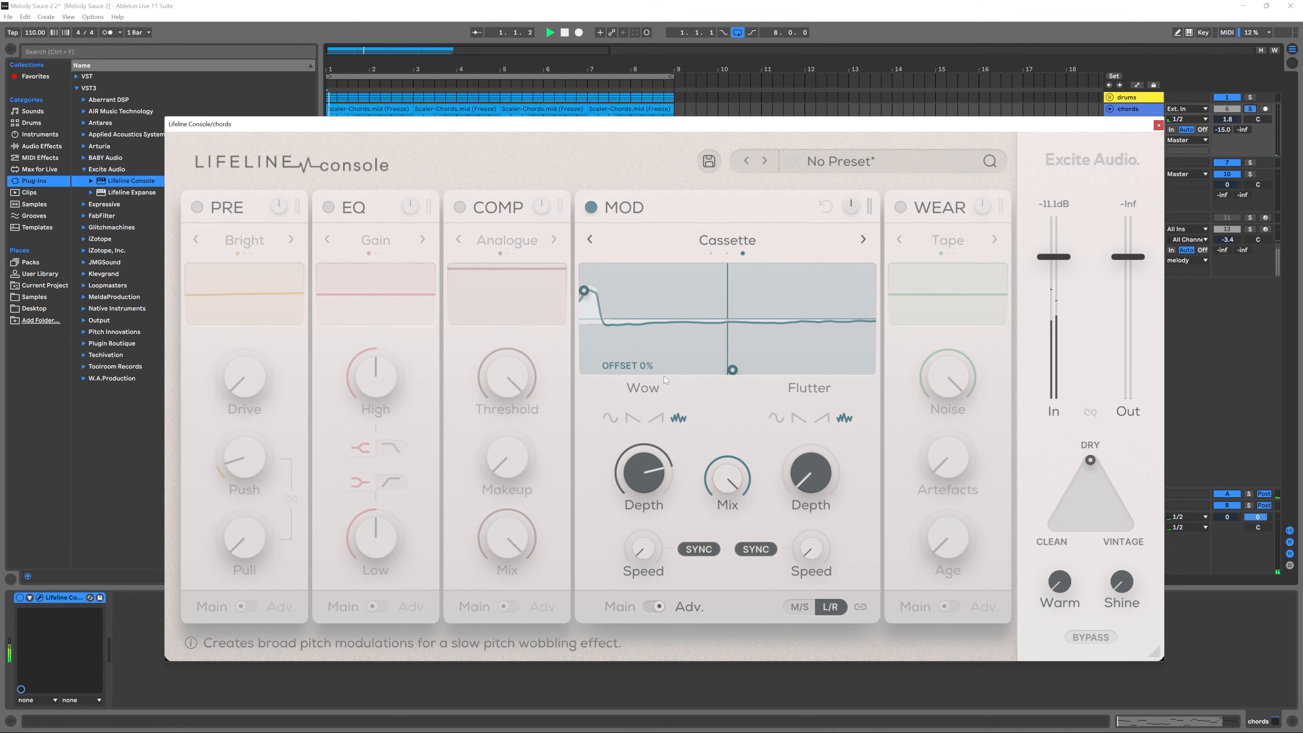
mouse_move(635, 497)
left_mouse_down()
mouse_move(650, 490)
mouse_move(634, 485)
left_mouse_up()
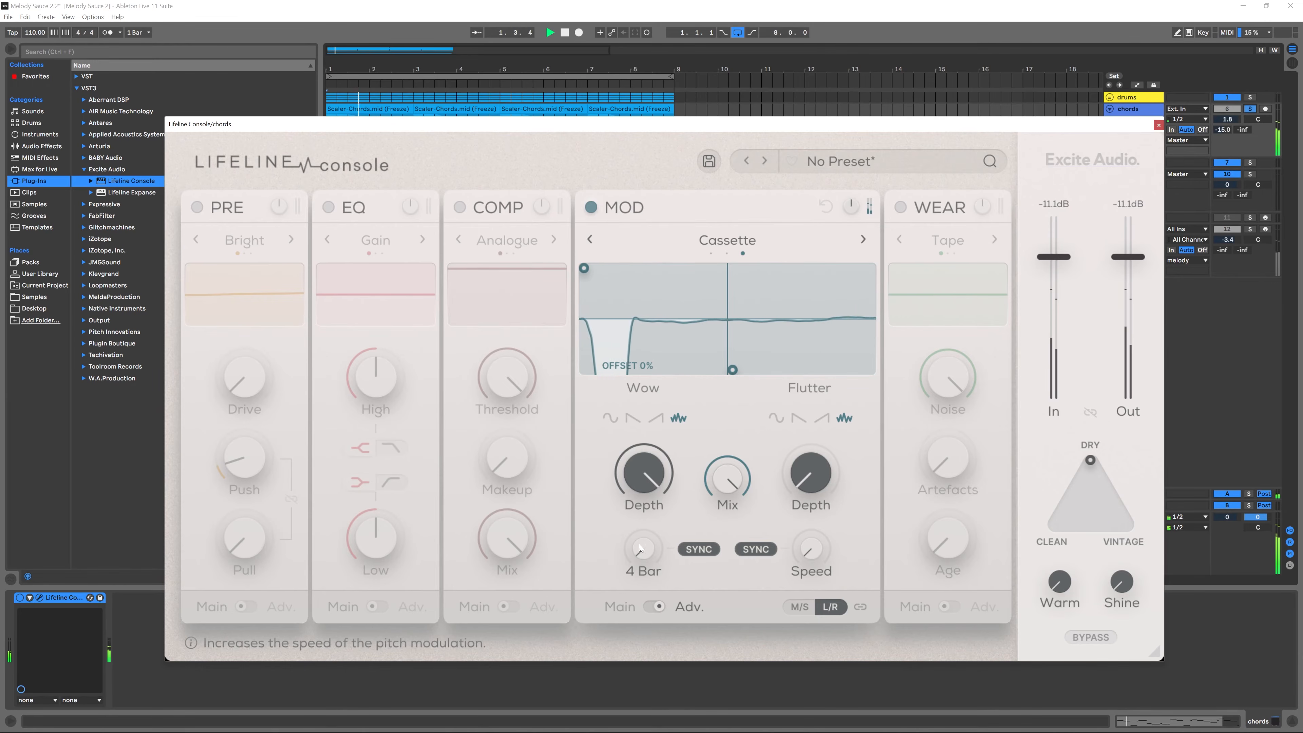
left_click_drag(647, 536, 646, 470)
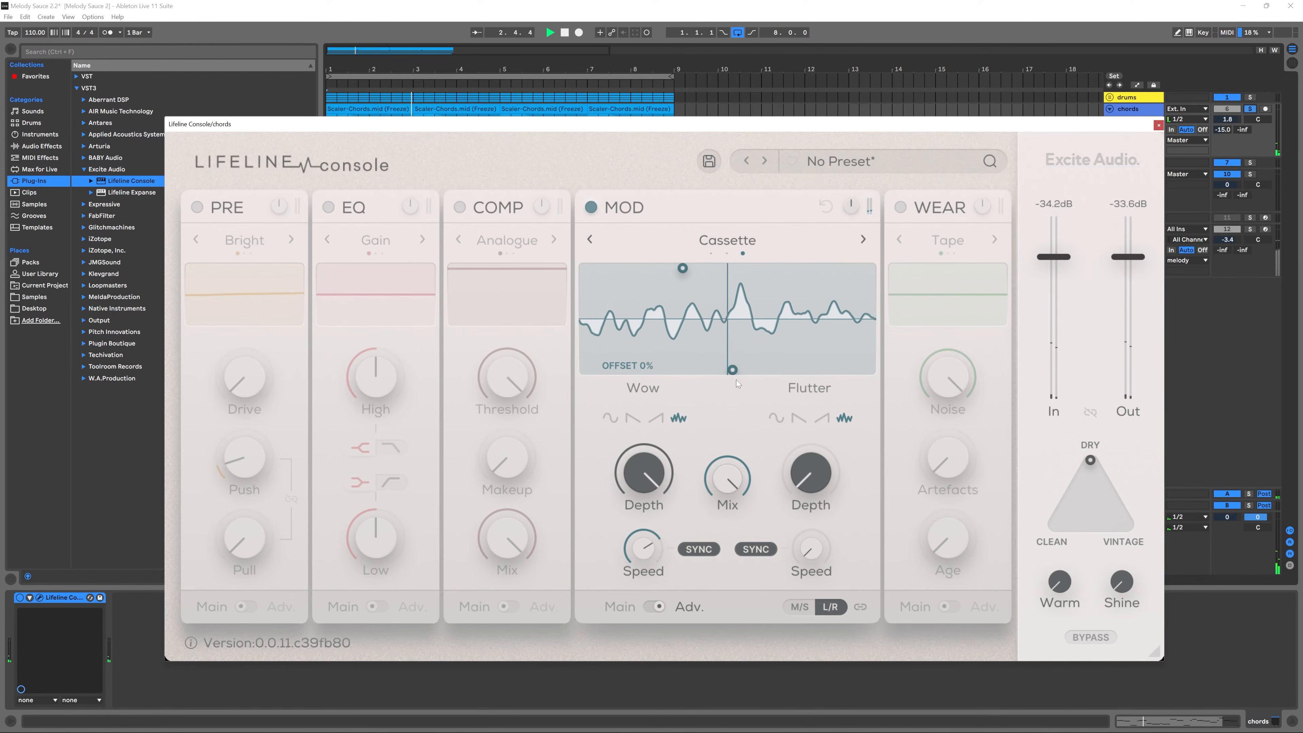
- Switch the Wow waveform to sine and audition the chords
left_click(612, 417)
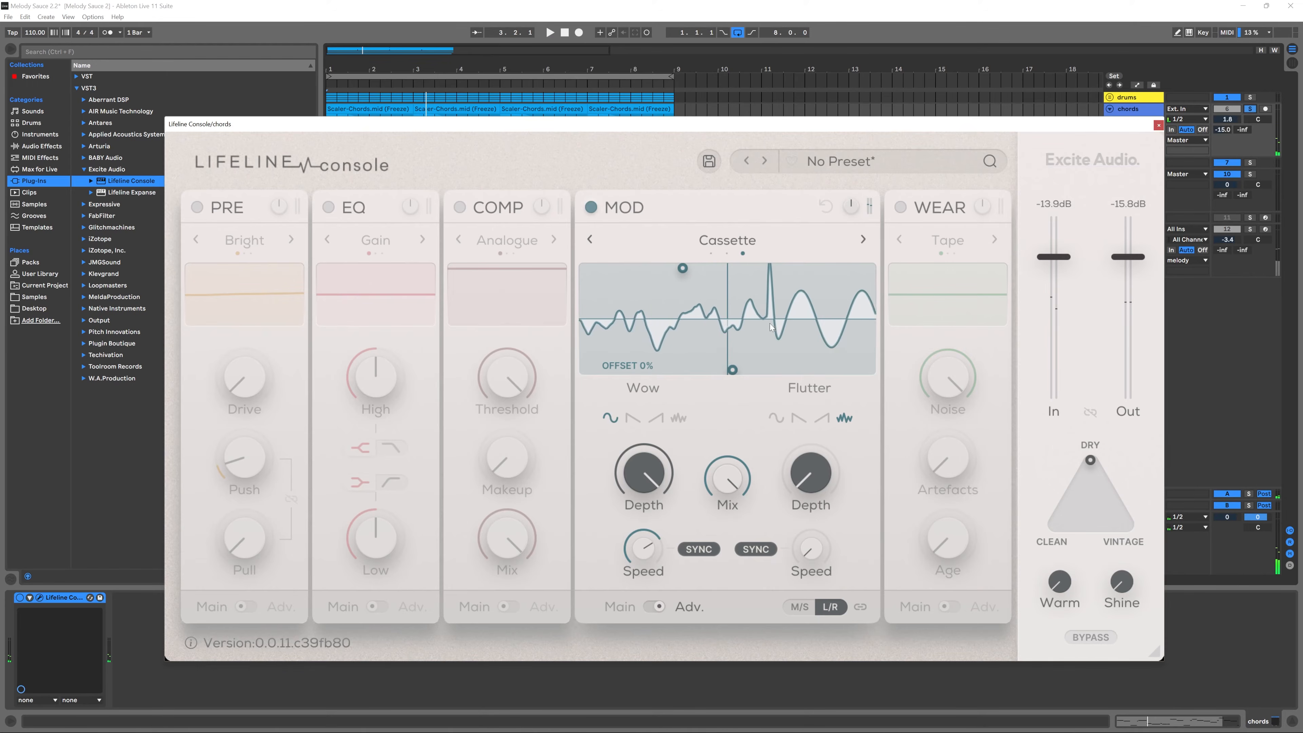
key("space")
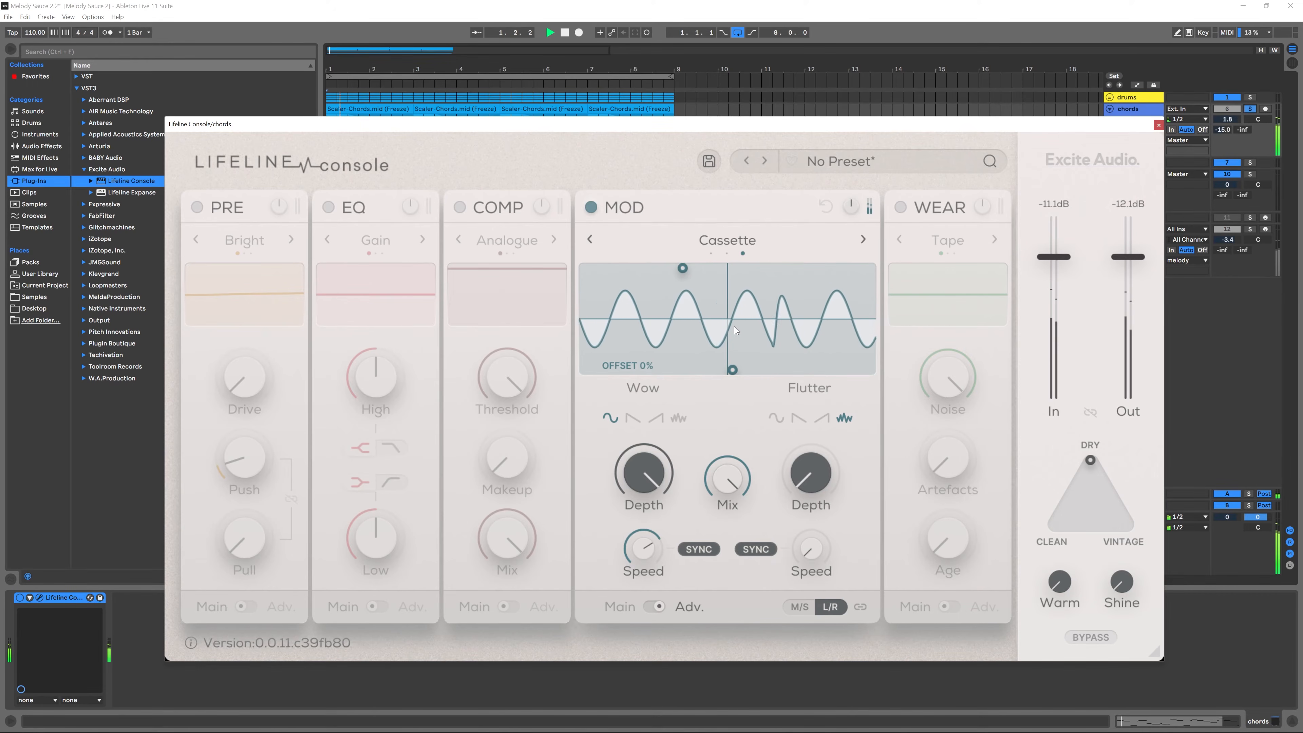
key("space")
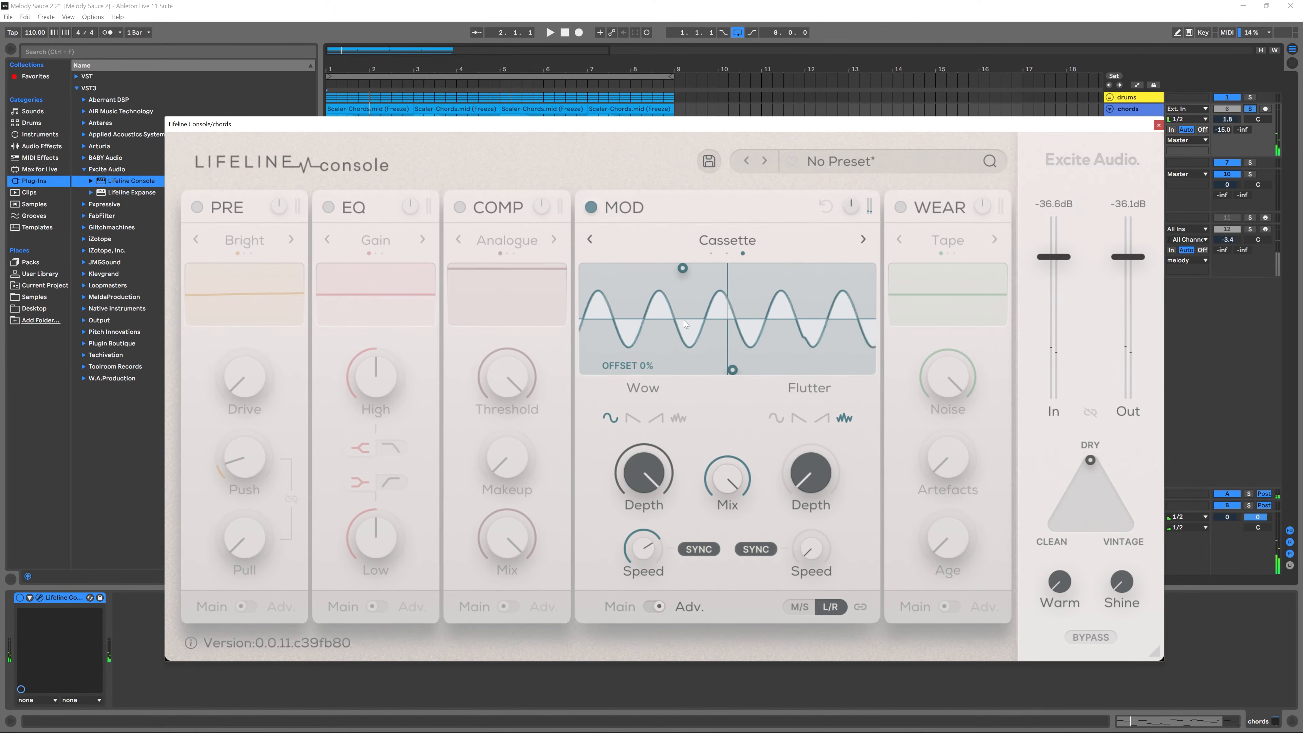
- Set the Wow offset to 50% and audition the chords with the shifted start point
left_click_drag(644, 367, 623, 303)
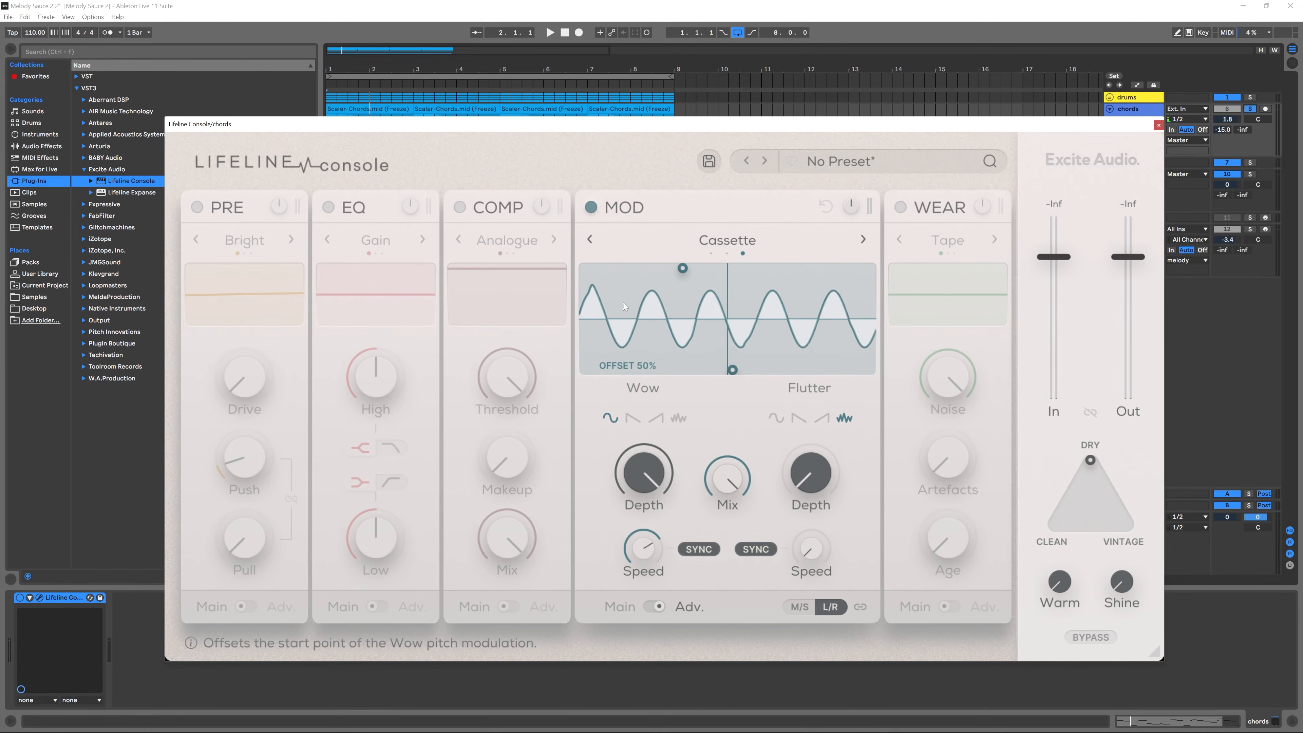
key("space")
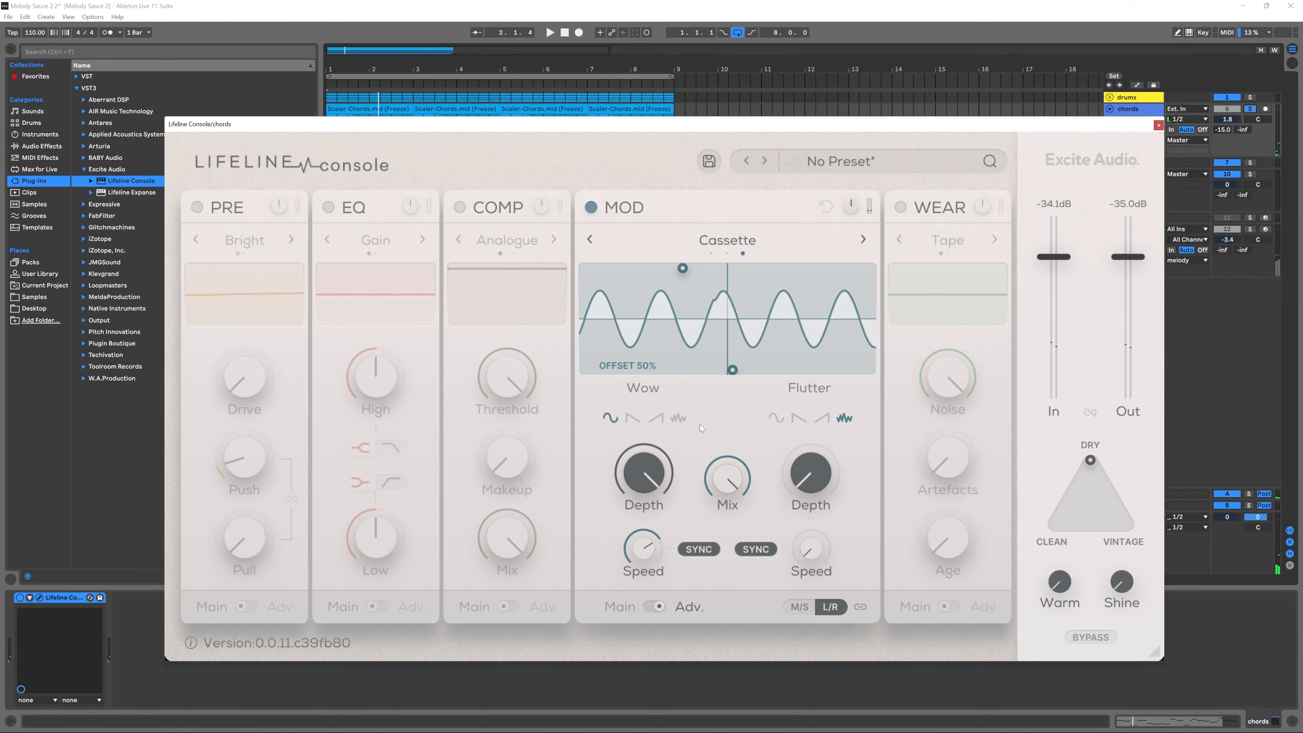
key("space")
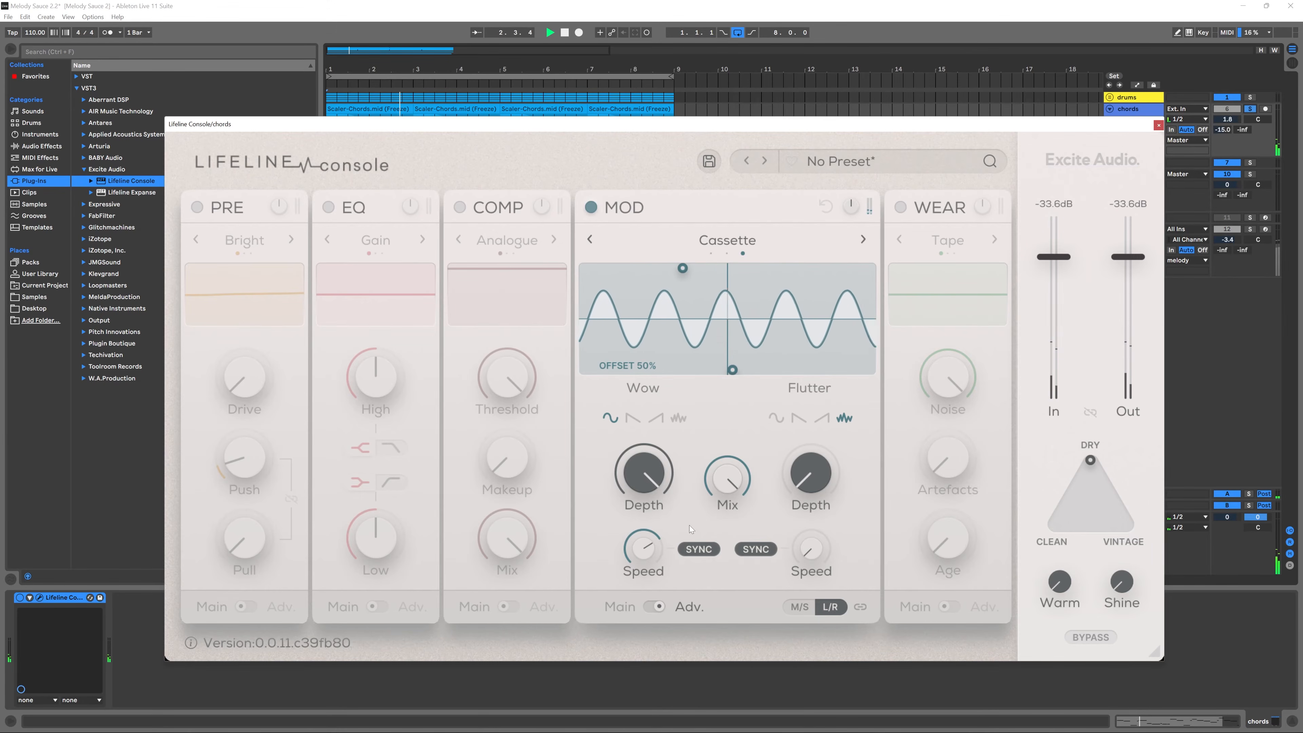
mouse_move(670, 443)
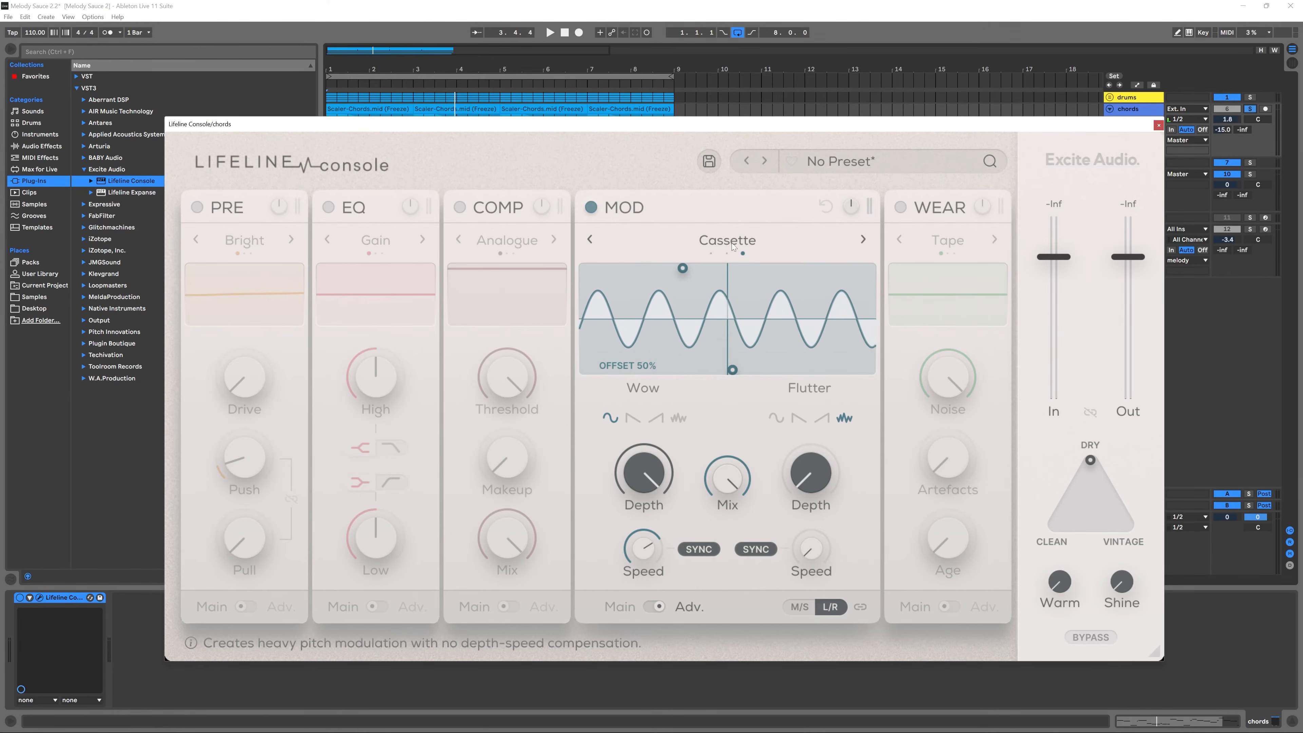
- Audition the chords with the falling-ramp and rising-ramp Wow waveforms, leaving the rising ramp selected
left_click(633, 419)
key("space")
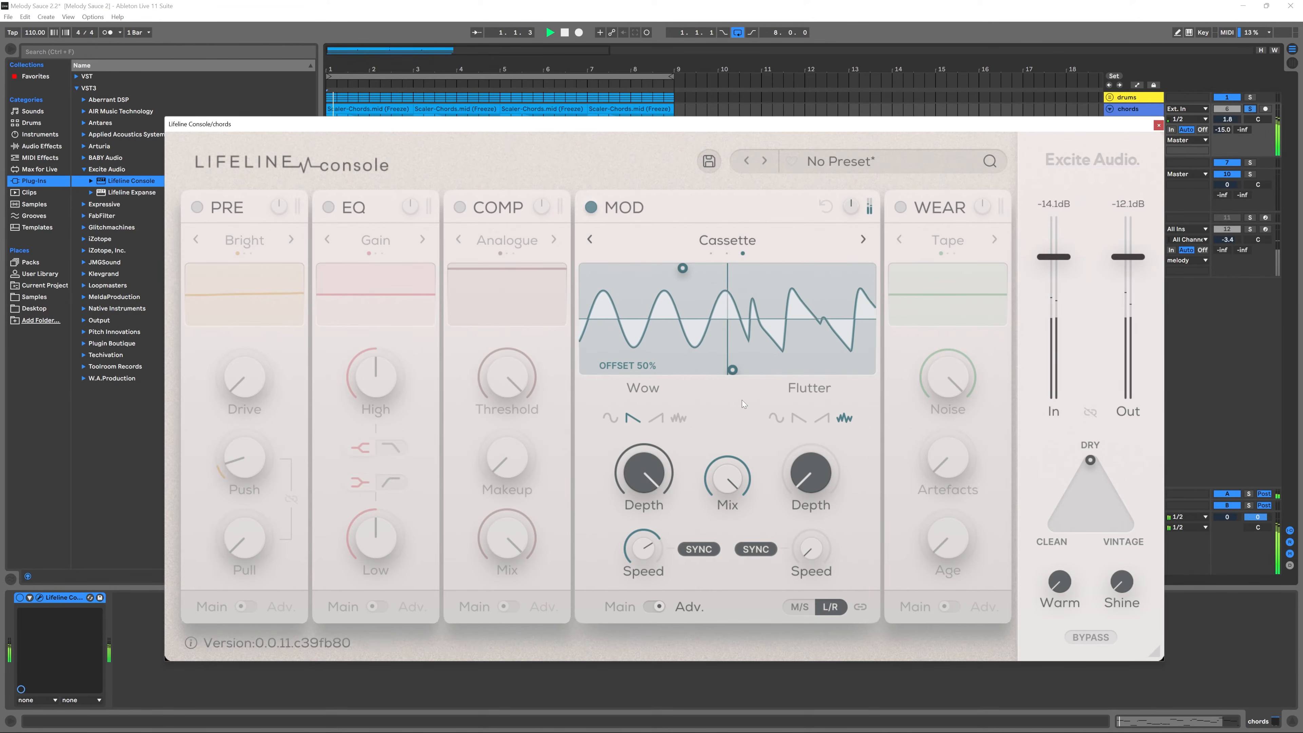
left_click(656, 419)
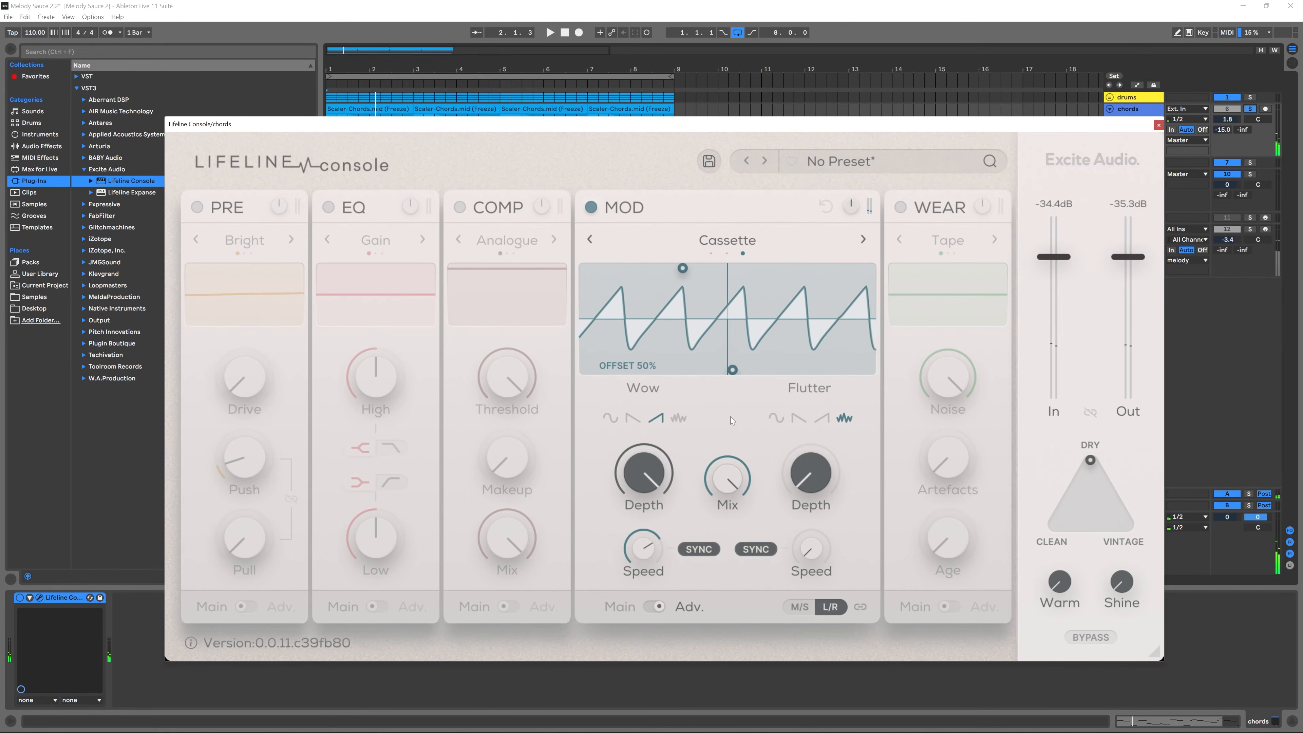
mouse_move(731, 459)
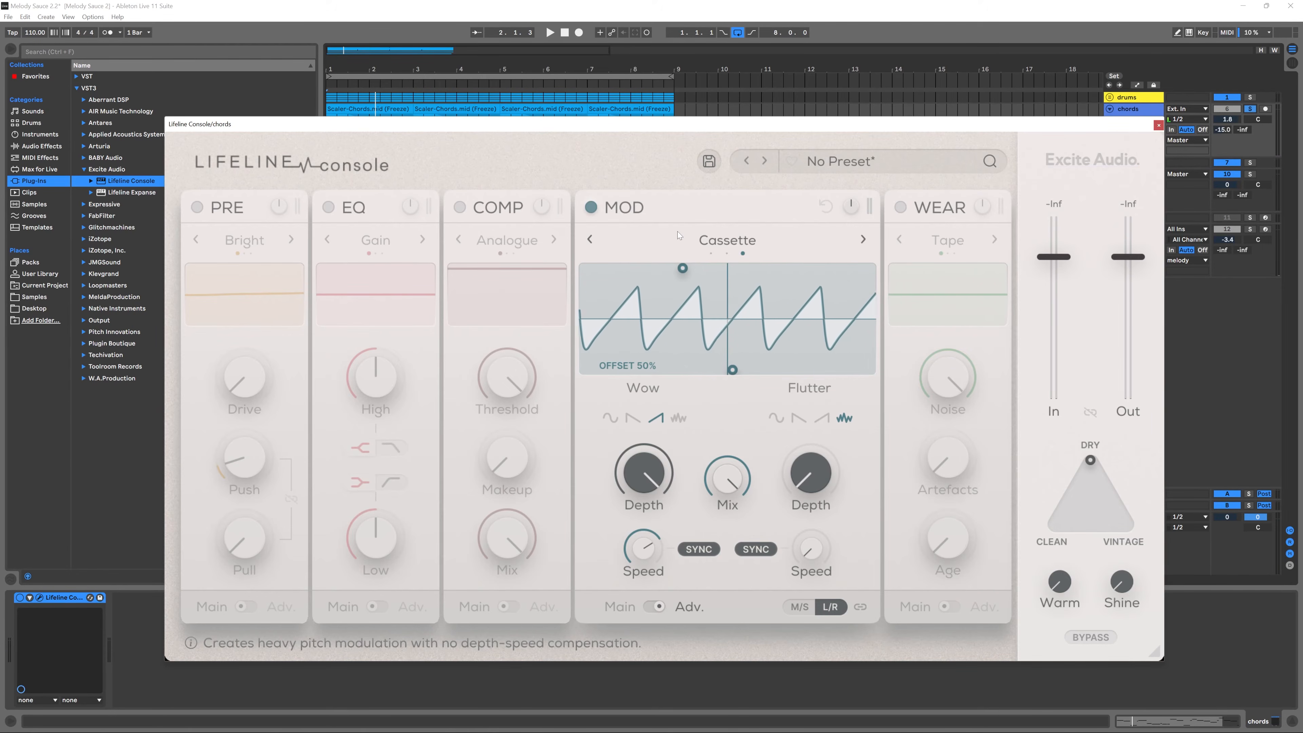
- Switch from the MOD module to WEAR and step through its modes, including Cassette, returning to Tape
left_click(923, 208)
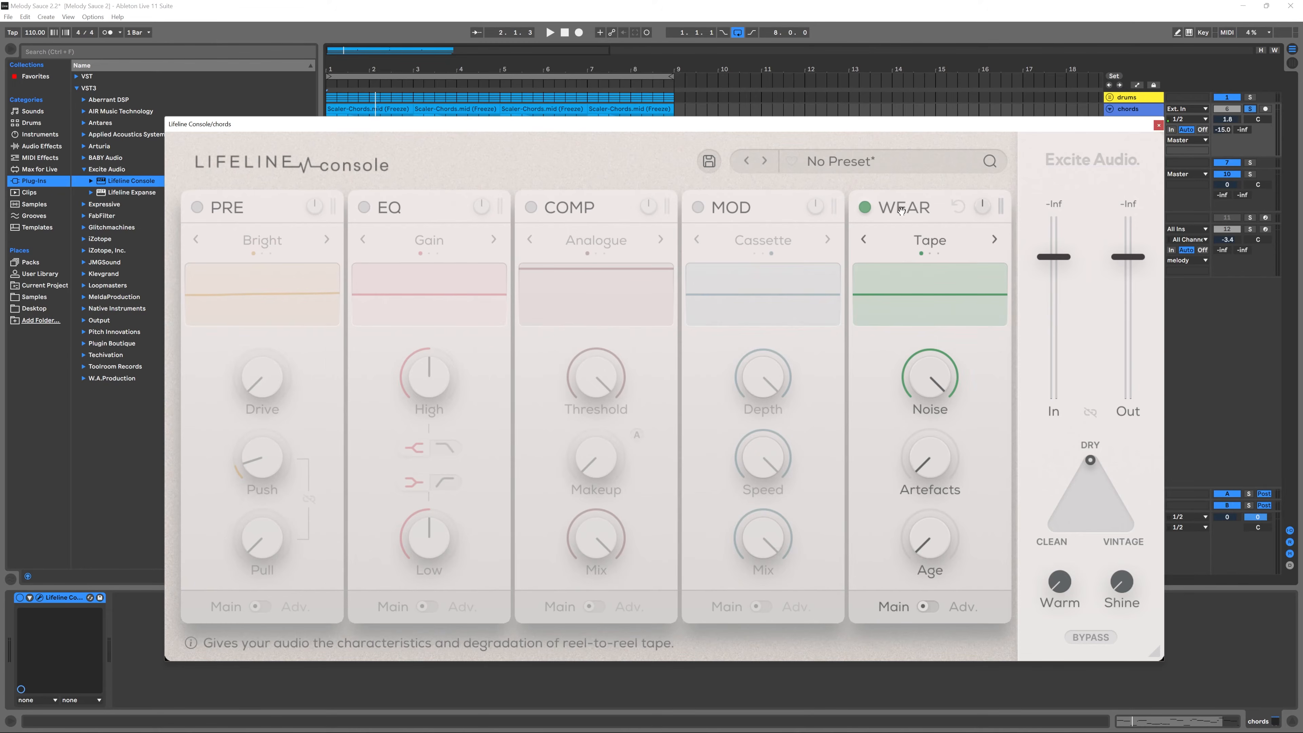
left_click(994, 239)
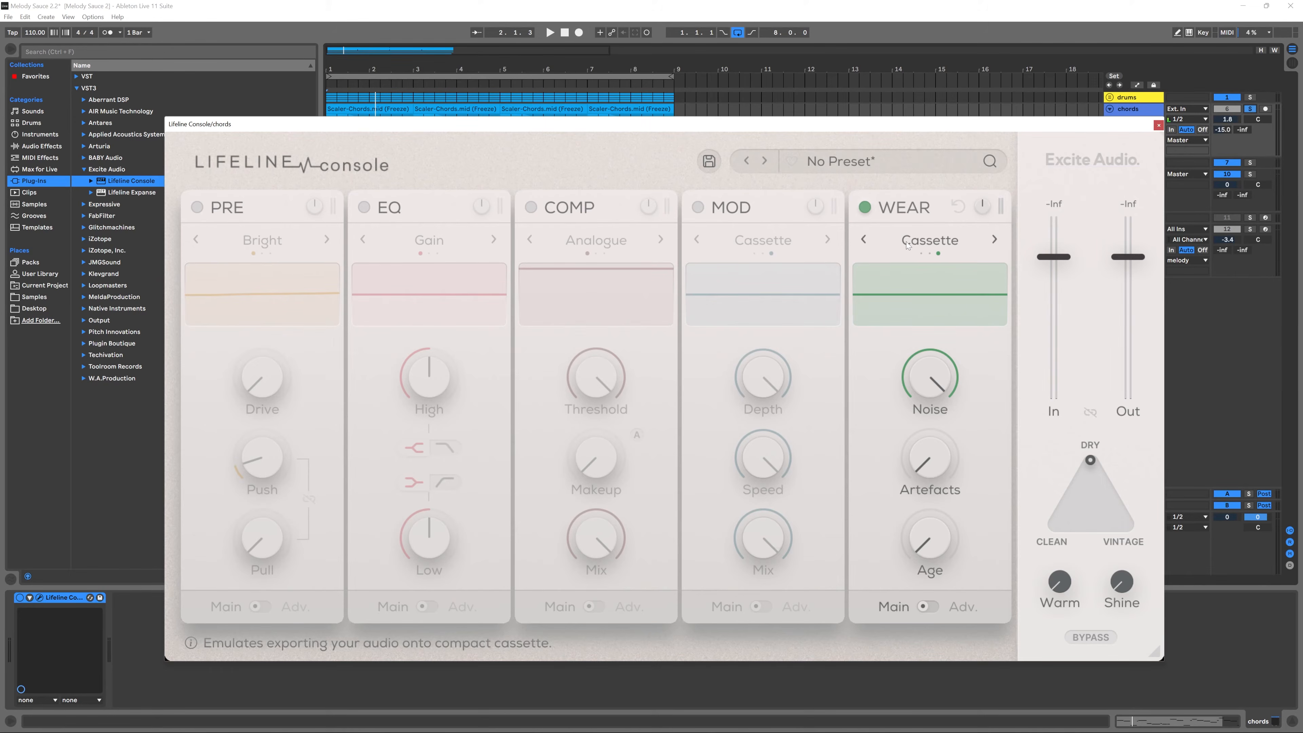
double_click(864, 239)
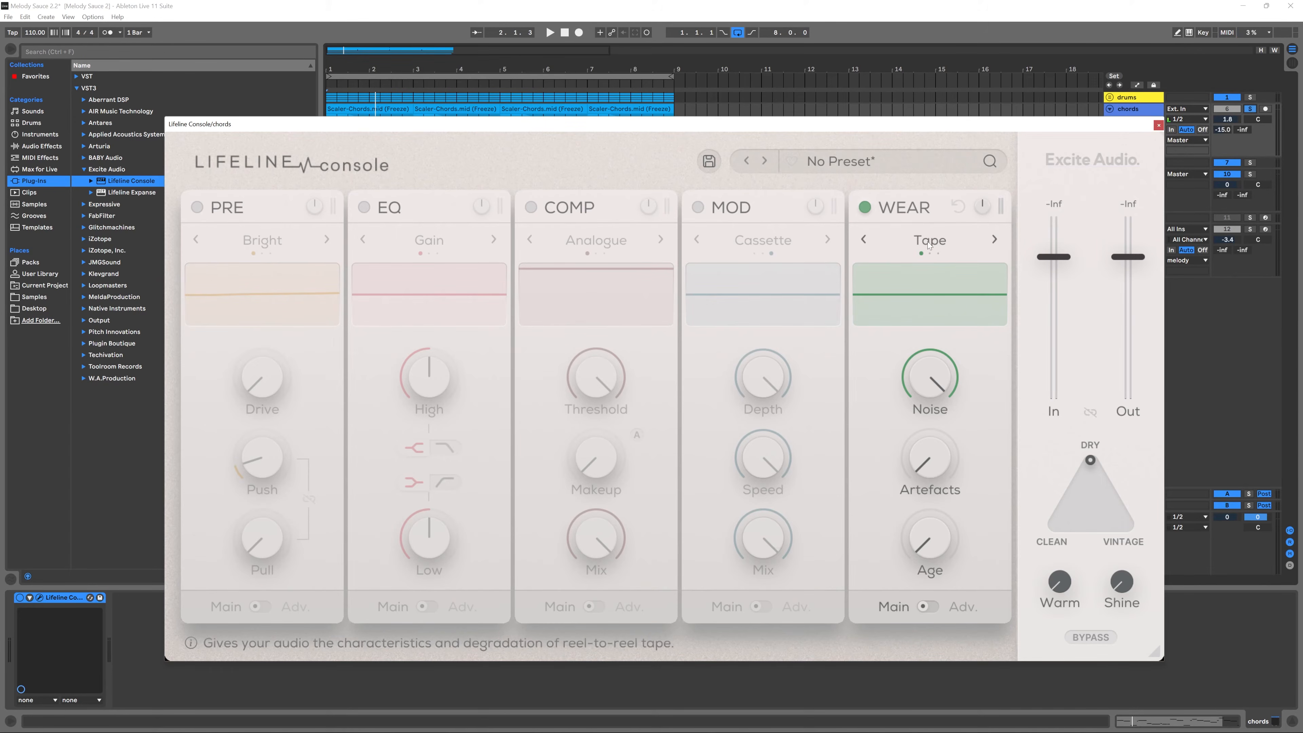
left_click(994, 240)
left_click(994, 240)
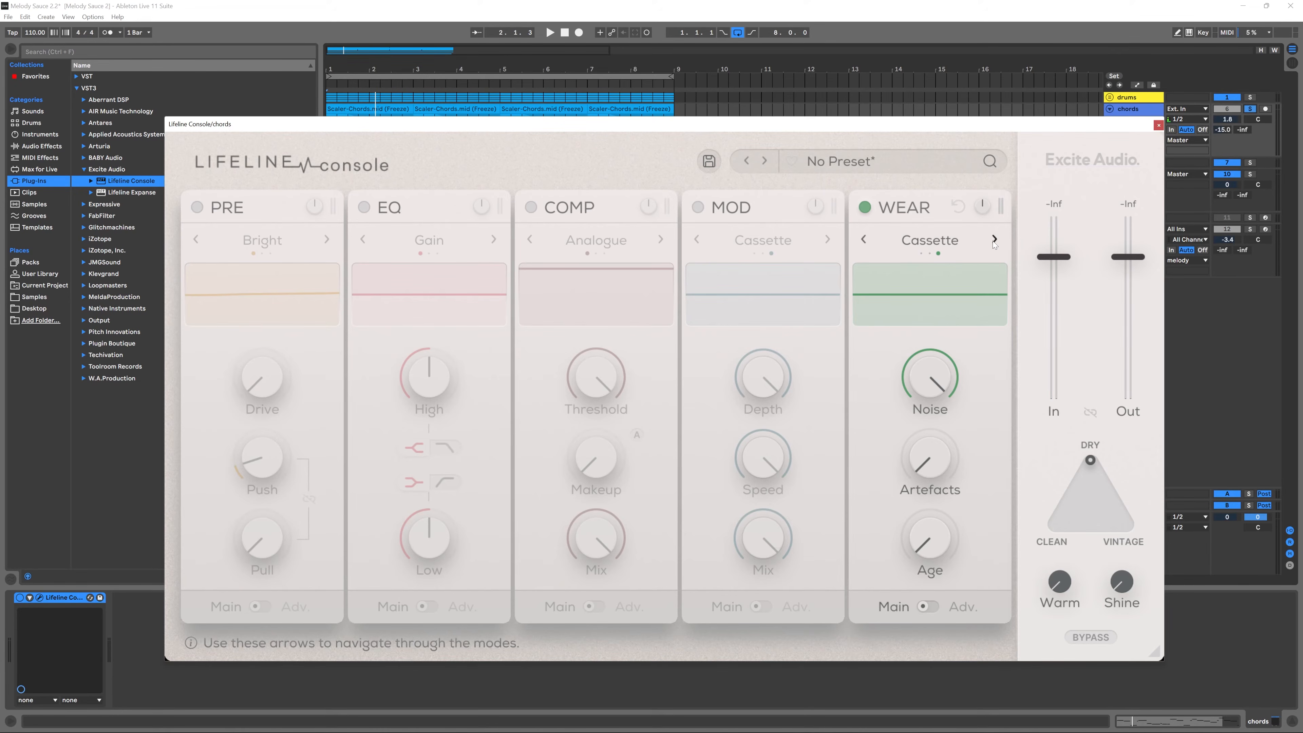
left_click(993, 241)
- Show WEAR's advanced noise controls in Tape mode and adjust the amp, hum, mechanical and dust noise levels
left_click(928, 606)
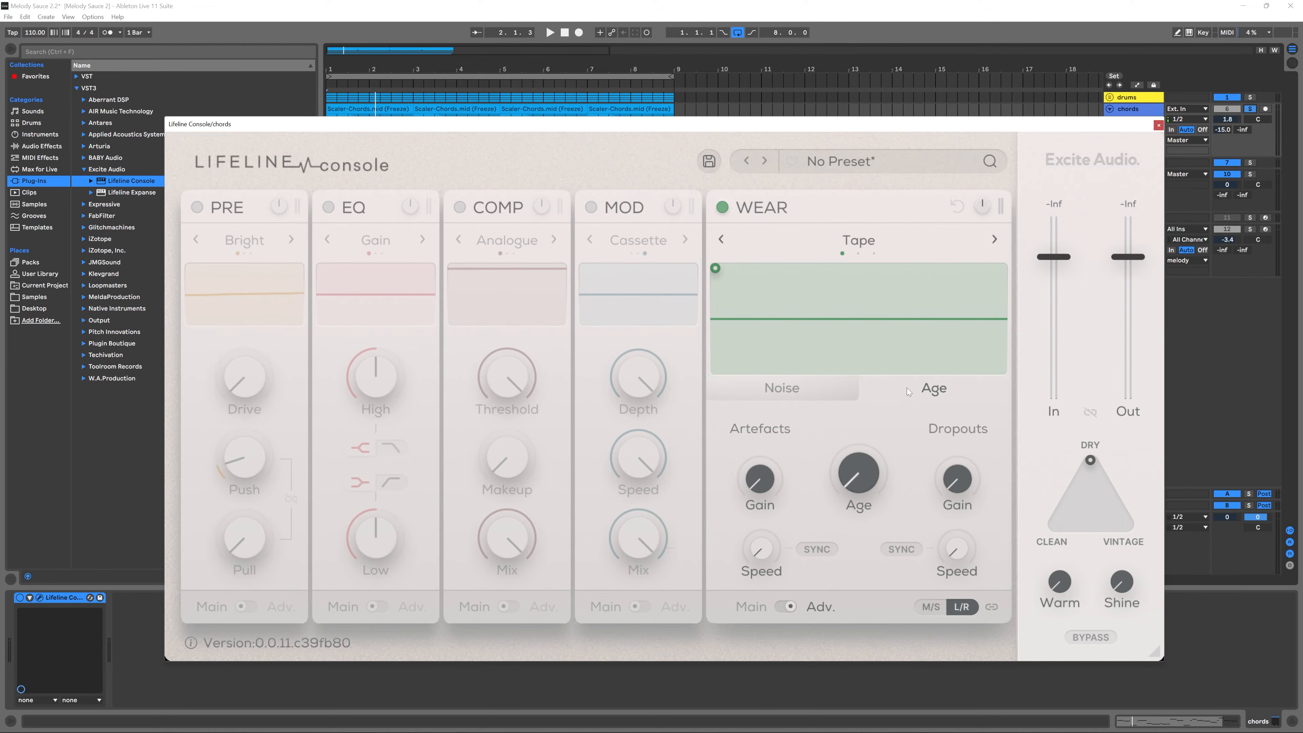
left_click(793, 388)
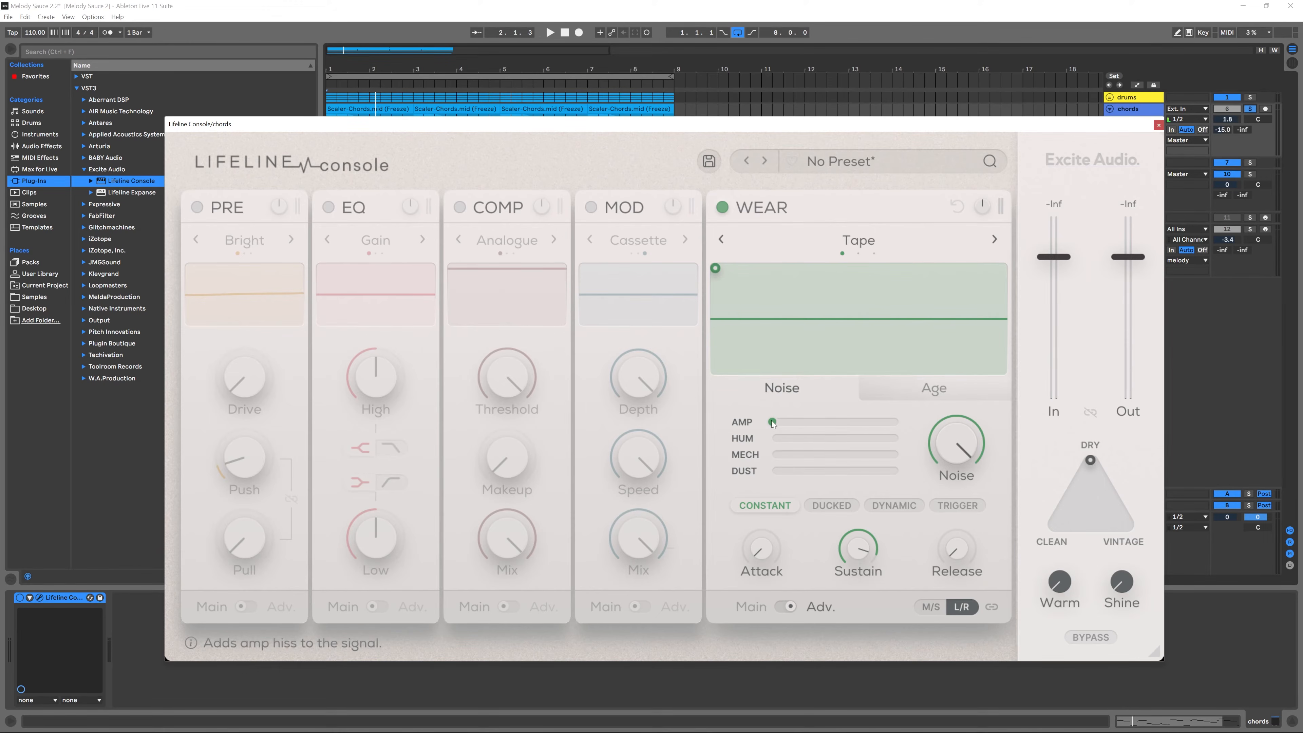
left_click_drag(900, 424, 779, 453)
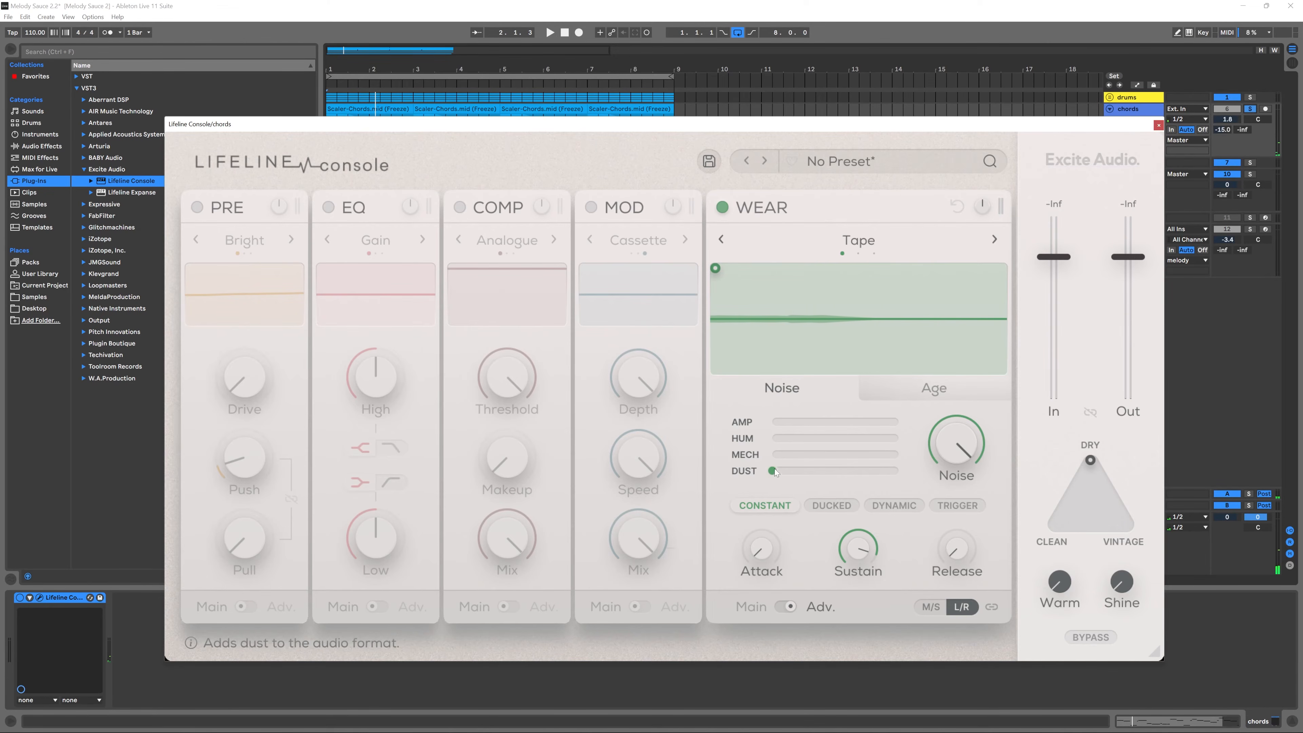
mouse_move(775, 471)
left_mouse_down()
mouse_move(901, 476)
mouse_move(758, 472)
left_mouse_up()
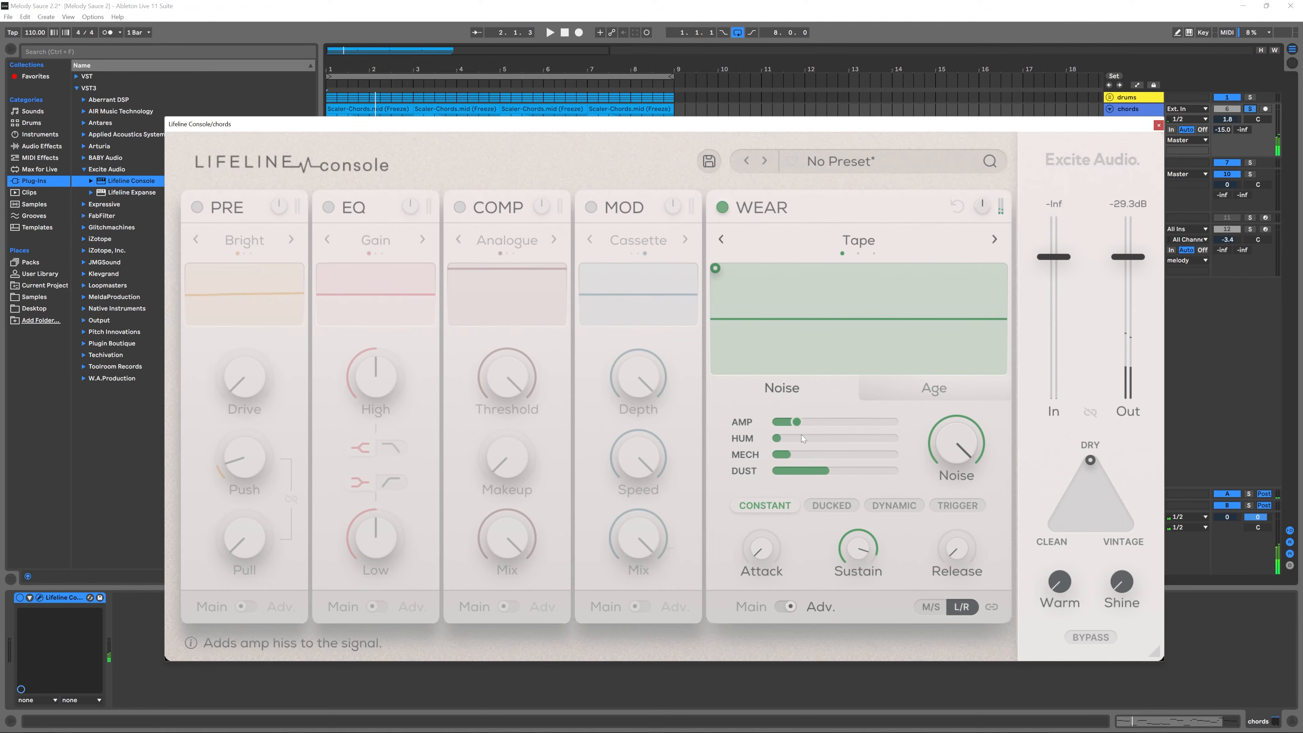
- Audition the chords with the added noise and reduce the overall noise level to about 80
key("space")
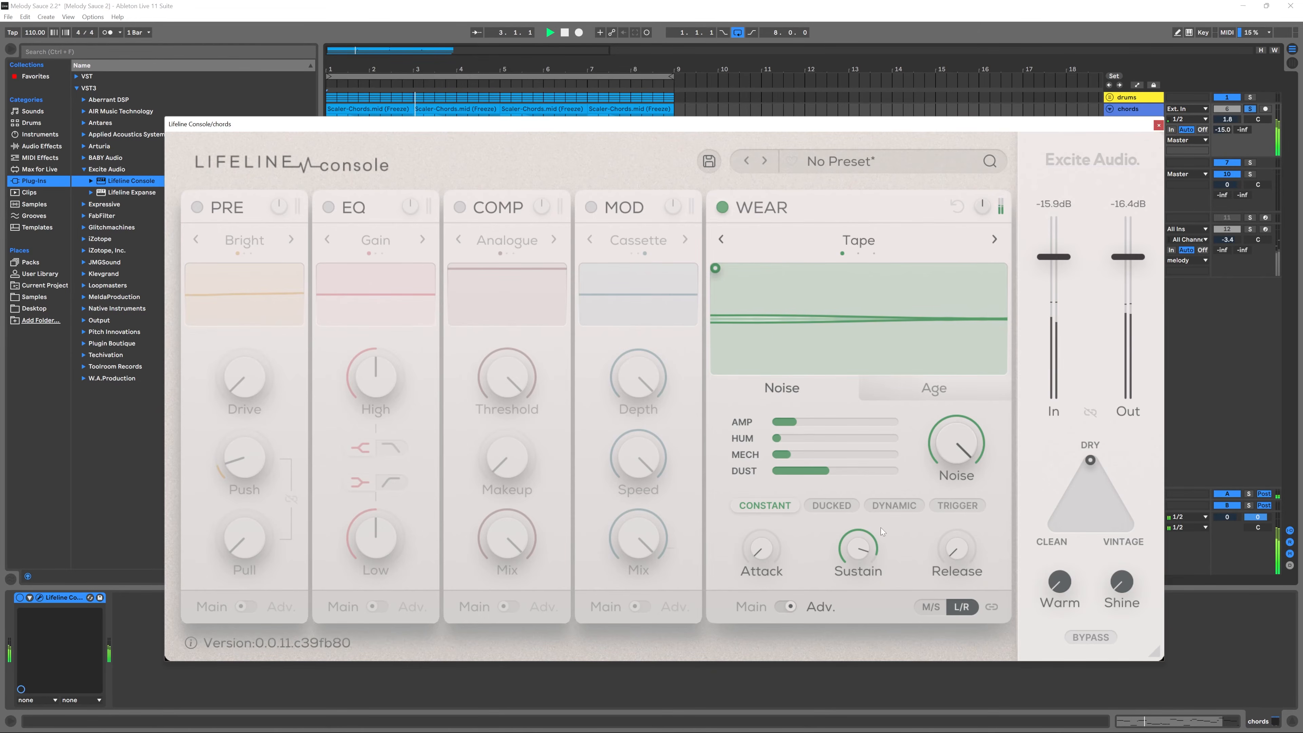
key("space")
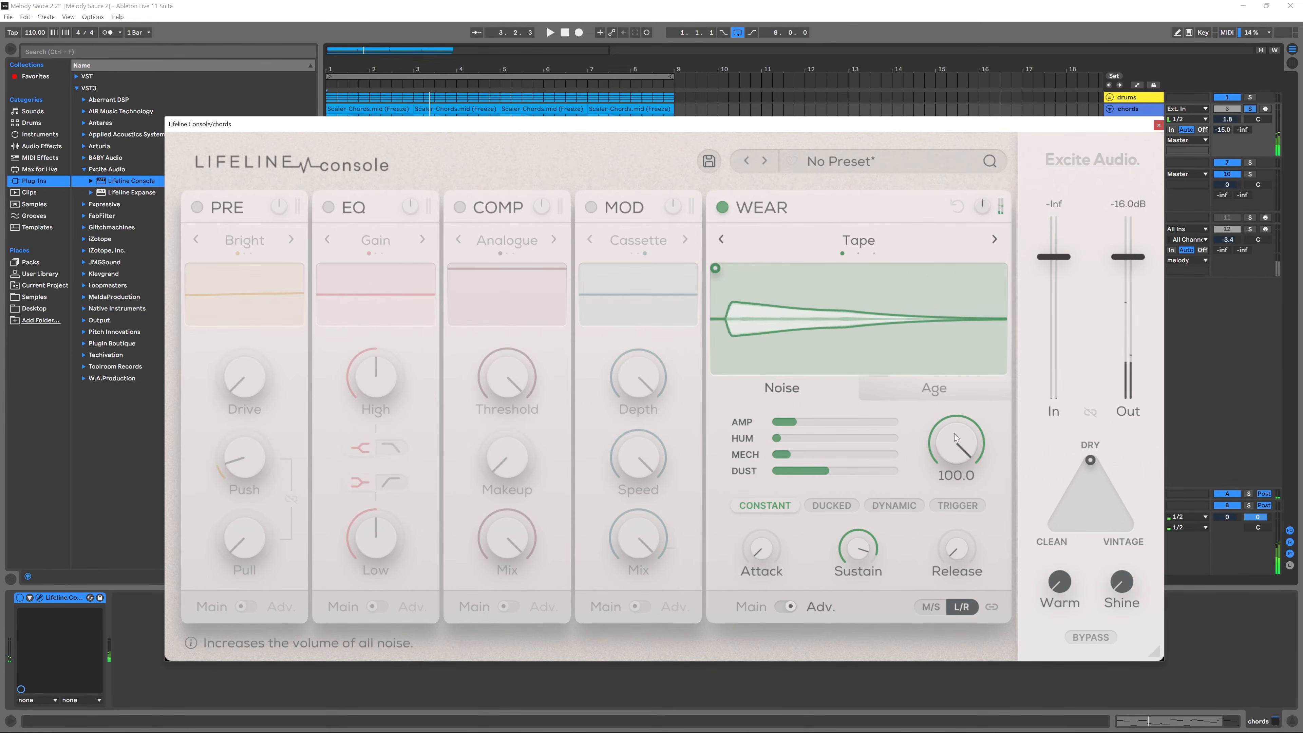
left_click_drag(954, 434, 945, 480)
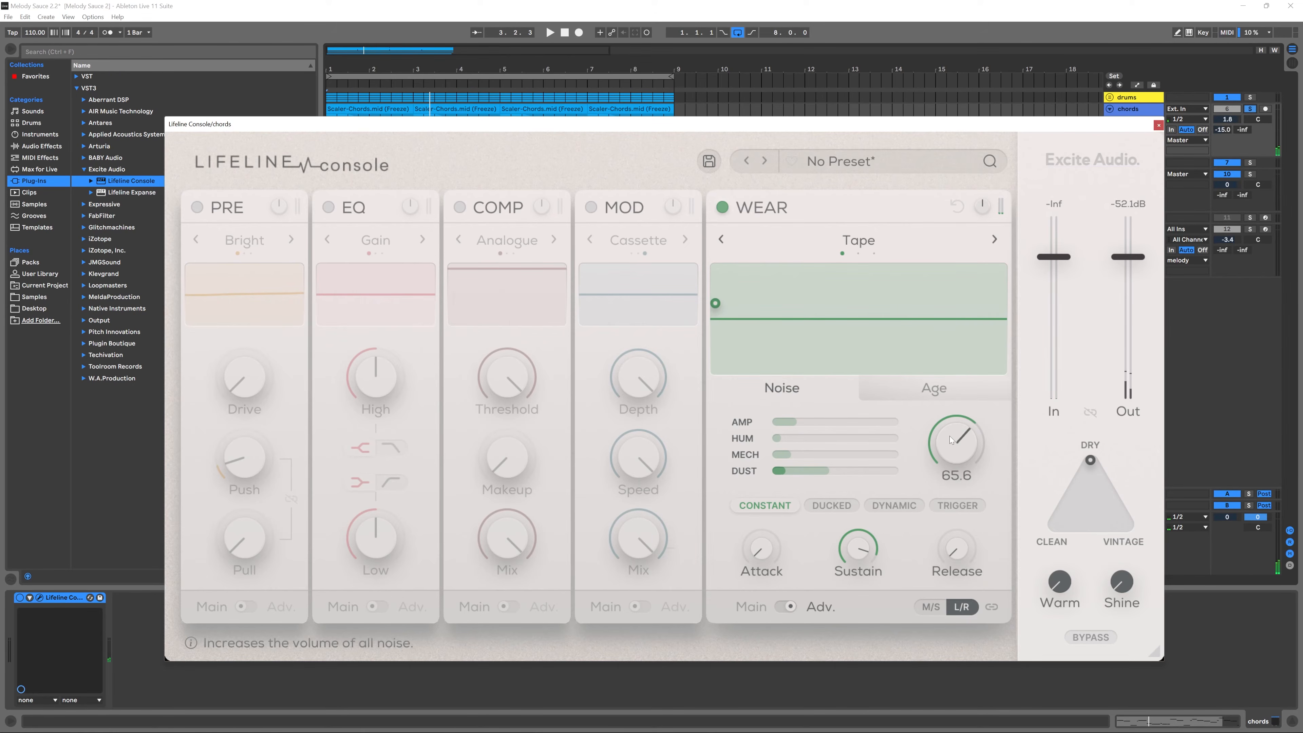
mouse_move(950, 436)
left_mouse_down()
mouse_move(952, 426)
mouse_move(948, 448)
left_mouse_up()
key("space")
key("space")
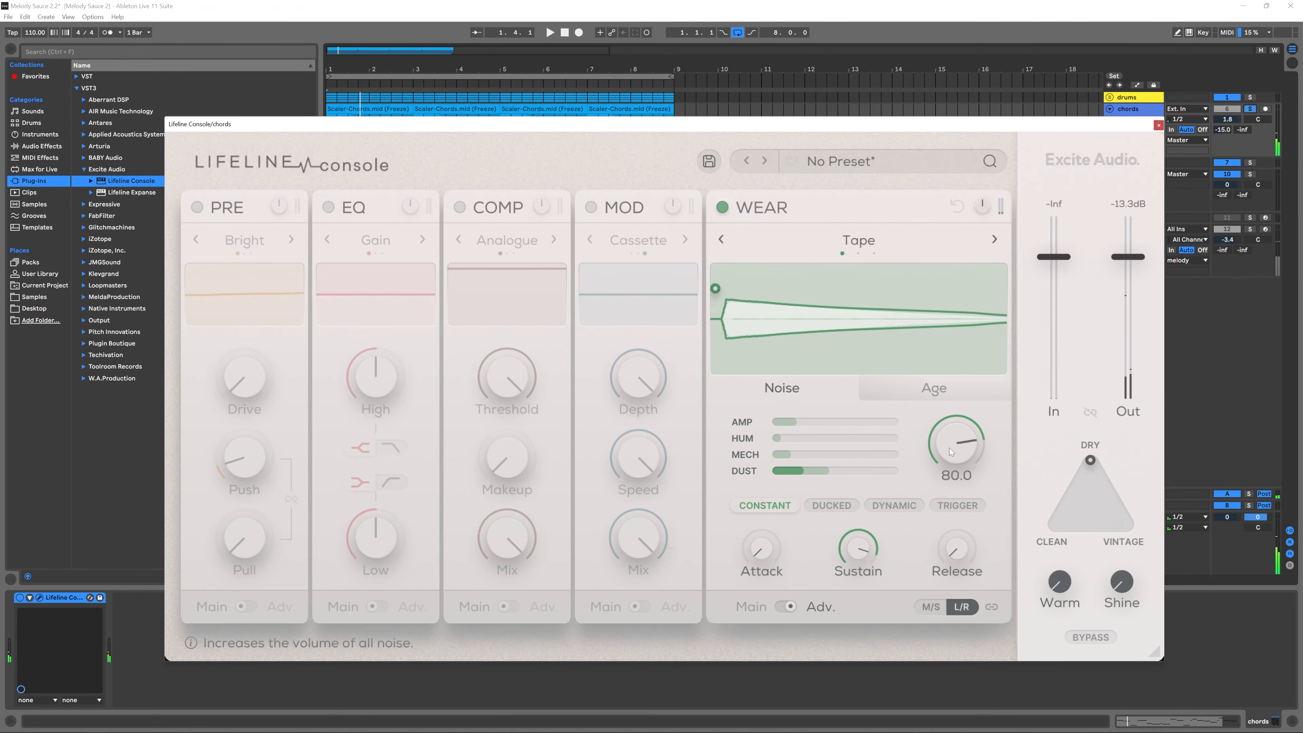
key("space")
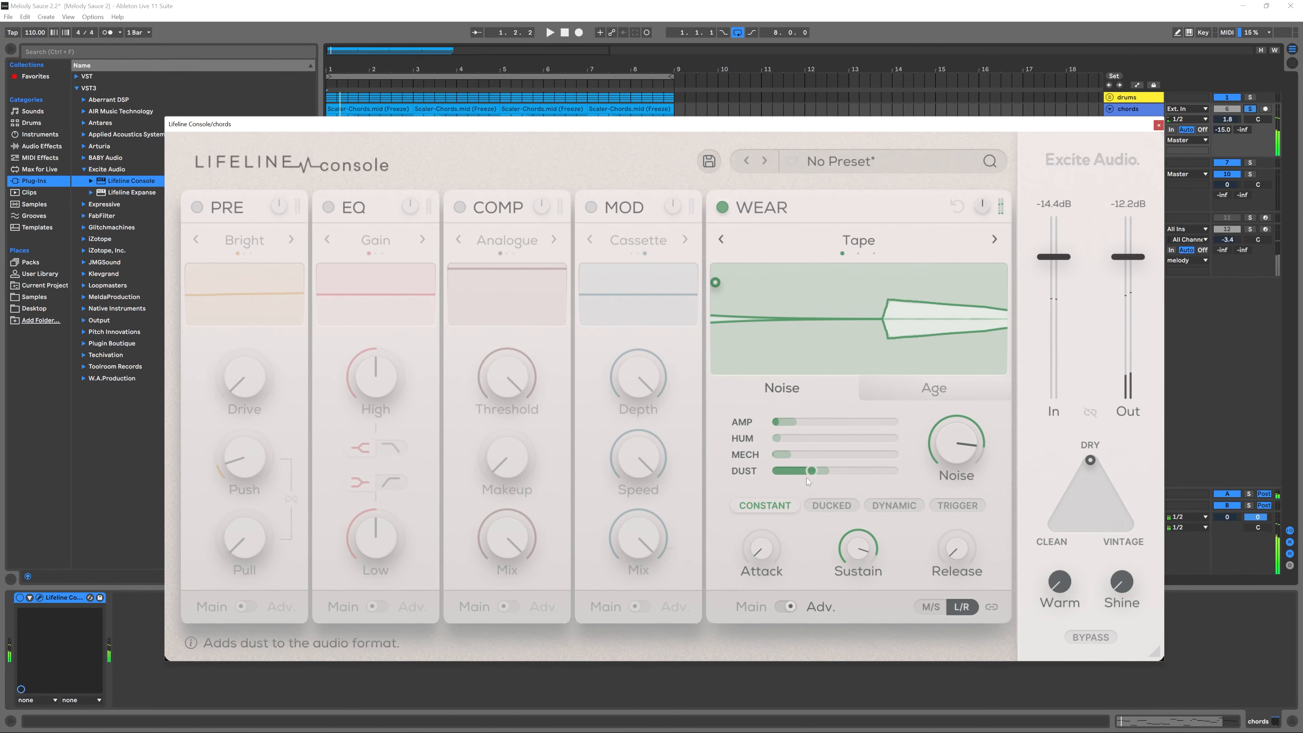
- Try the Ducked and Dynamic noise behaviours, return to Constant, and reduce the noise sustain to -60.0 dB
left_click(827, 504)
left_click(884, 505)
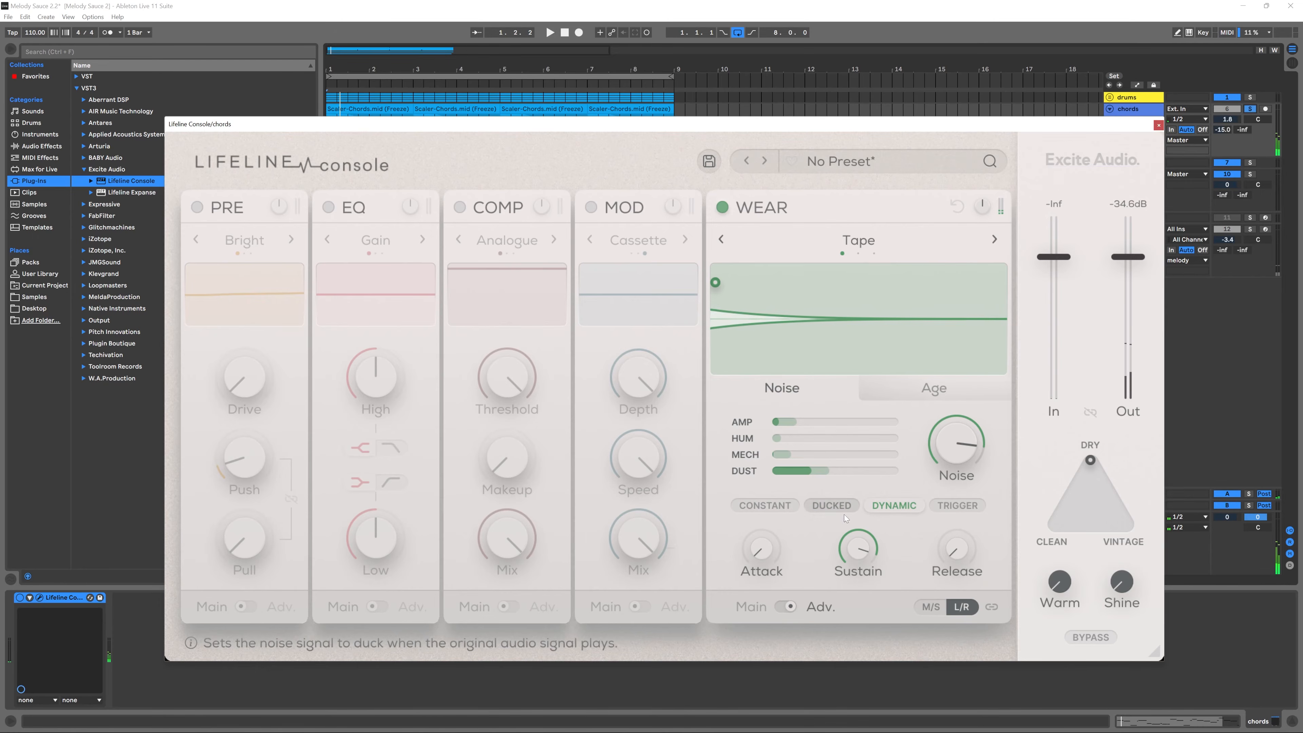
left_click(791, 506)
mouse_move(866, 538)
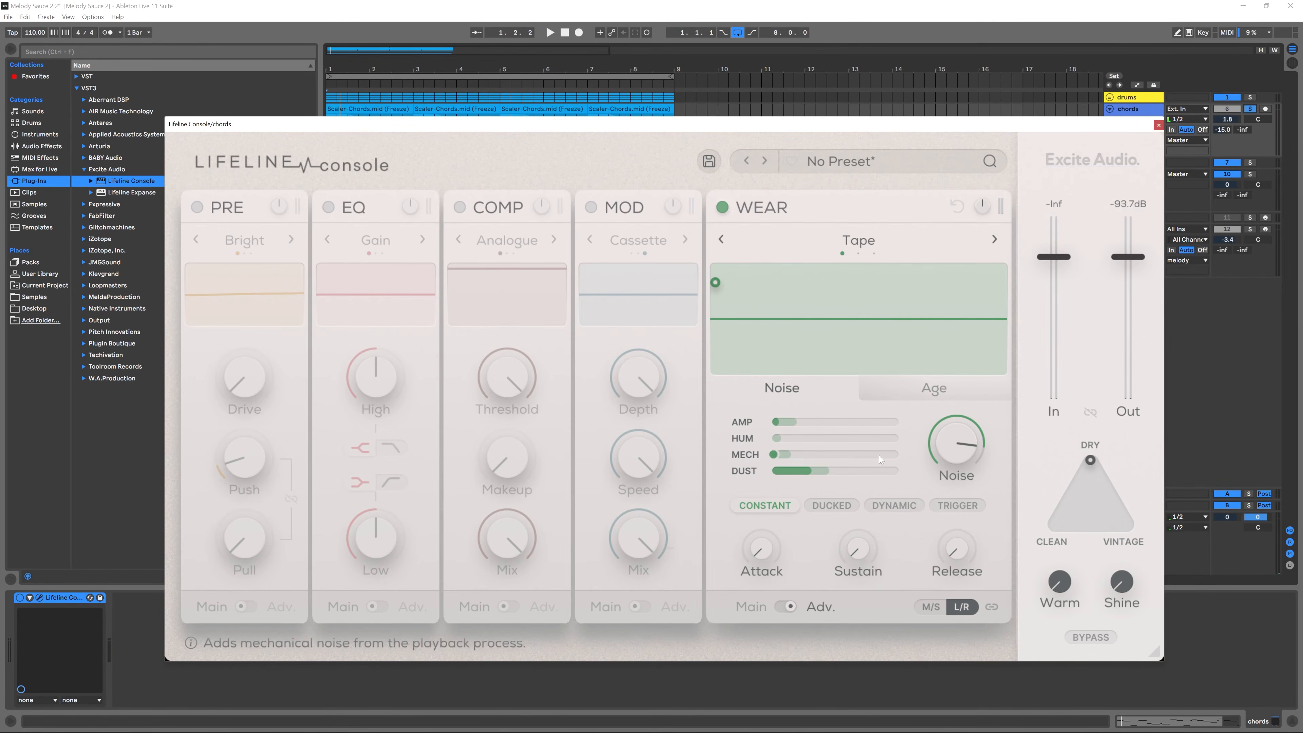
- Bring the overall noise up to 100, raise the individual dust, mechanical, hum and amp levels, and play the chords
mouse_move(942, 453)
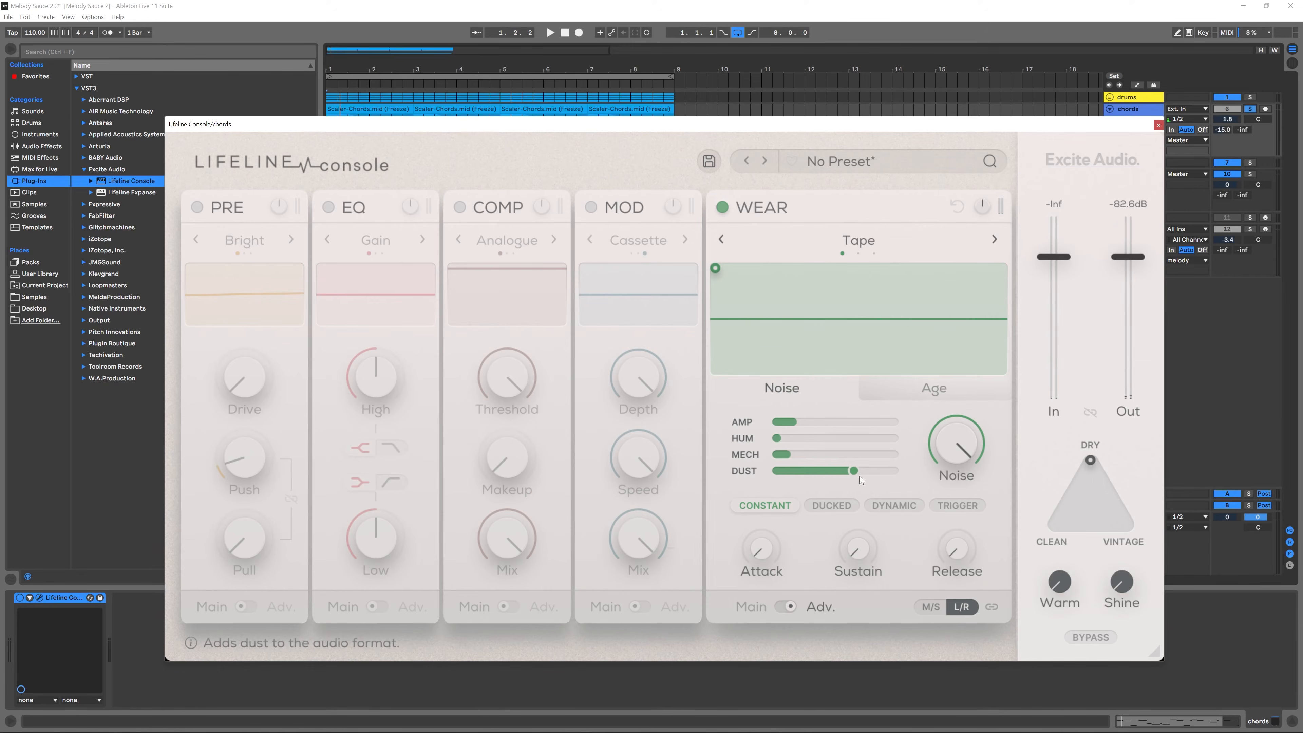
left_click_drag(859, 476, 888, 476)
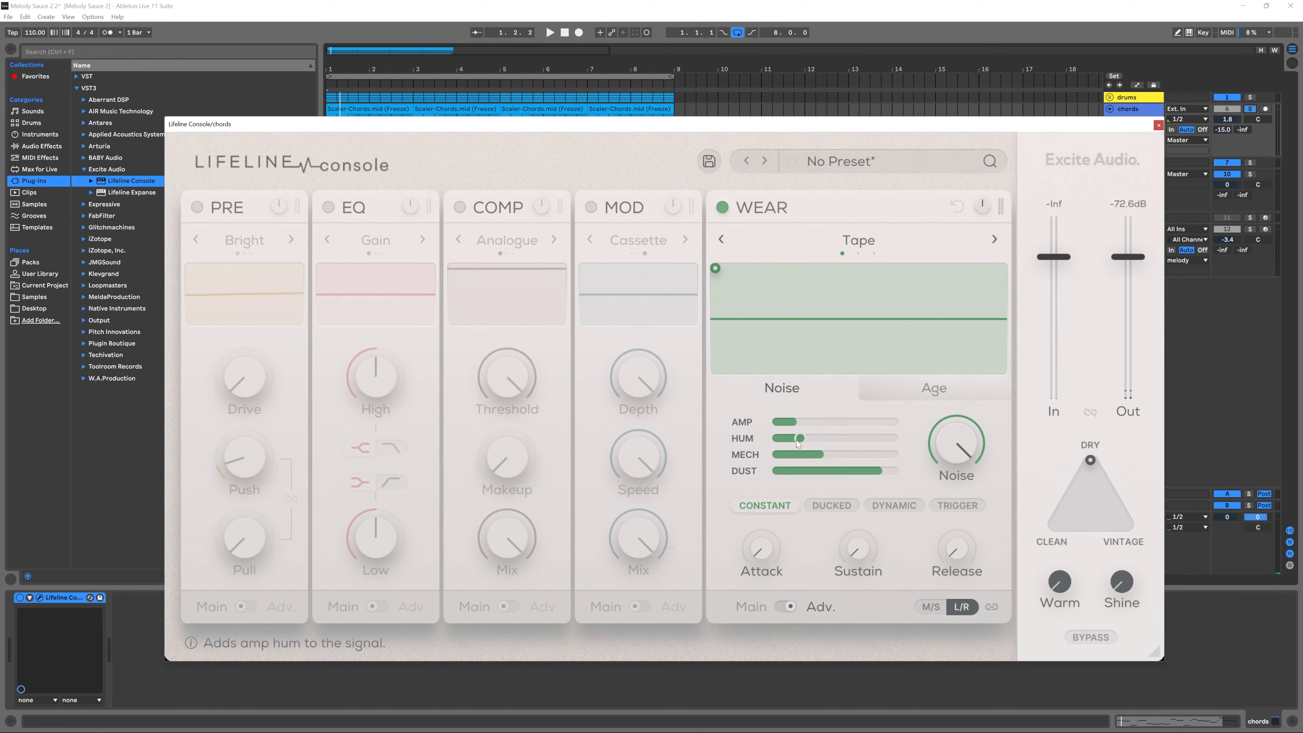
key("space")
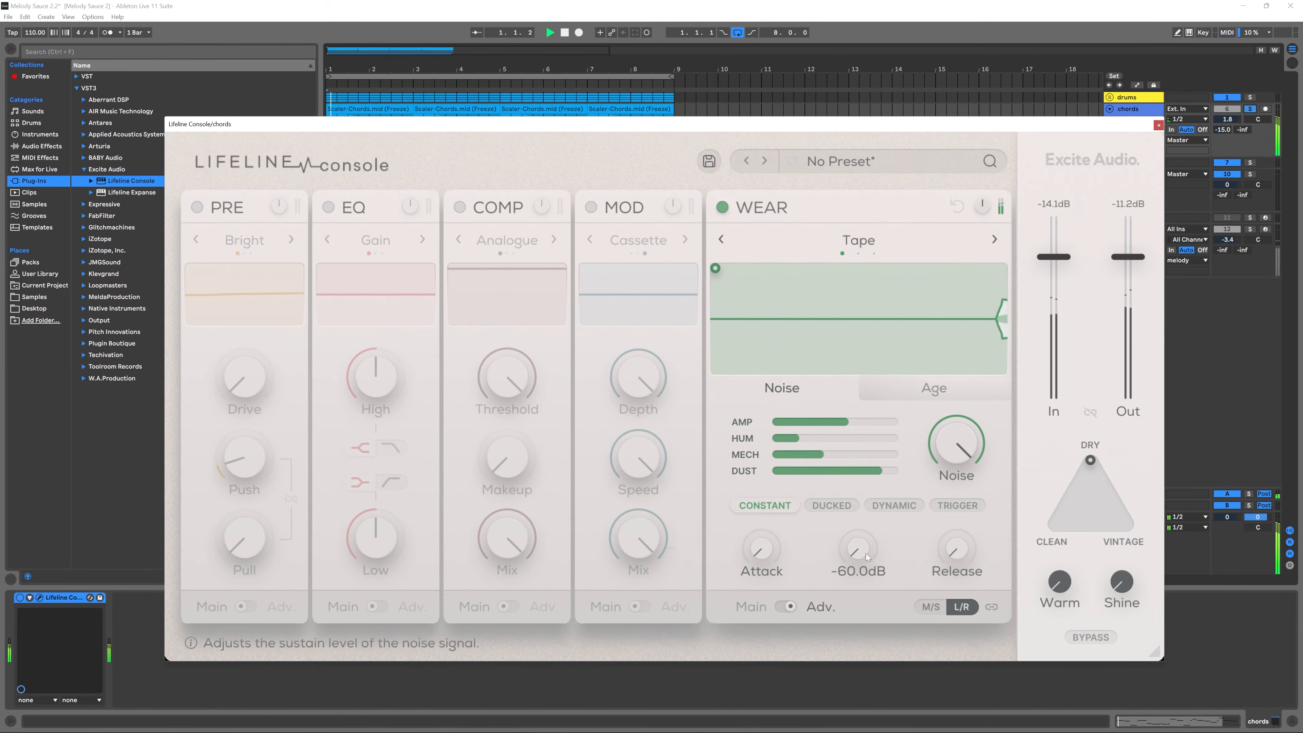
- Lower the overall noise level to roughly two thirds and raise the constant noise's sustain to -40.6 dB
mouse_move(943, 440)
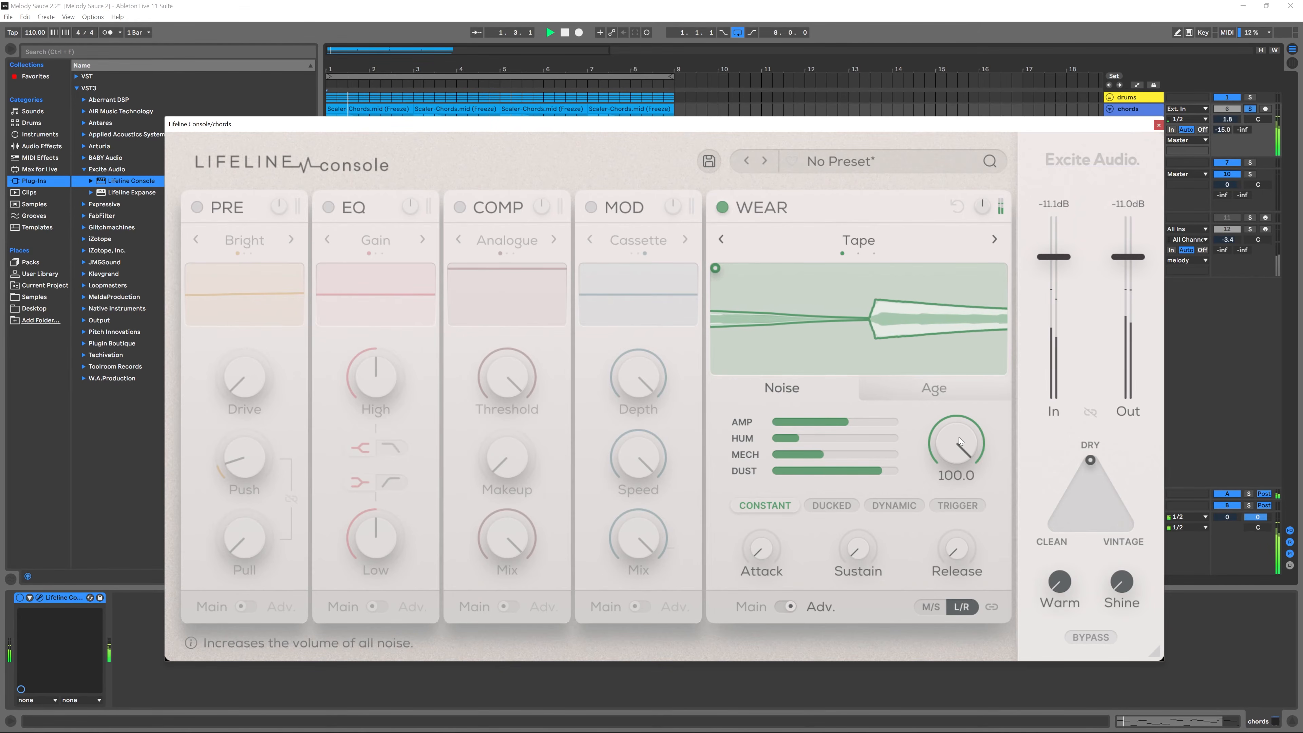
left_click_drag(960, 434, 953, 480)
key("space")
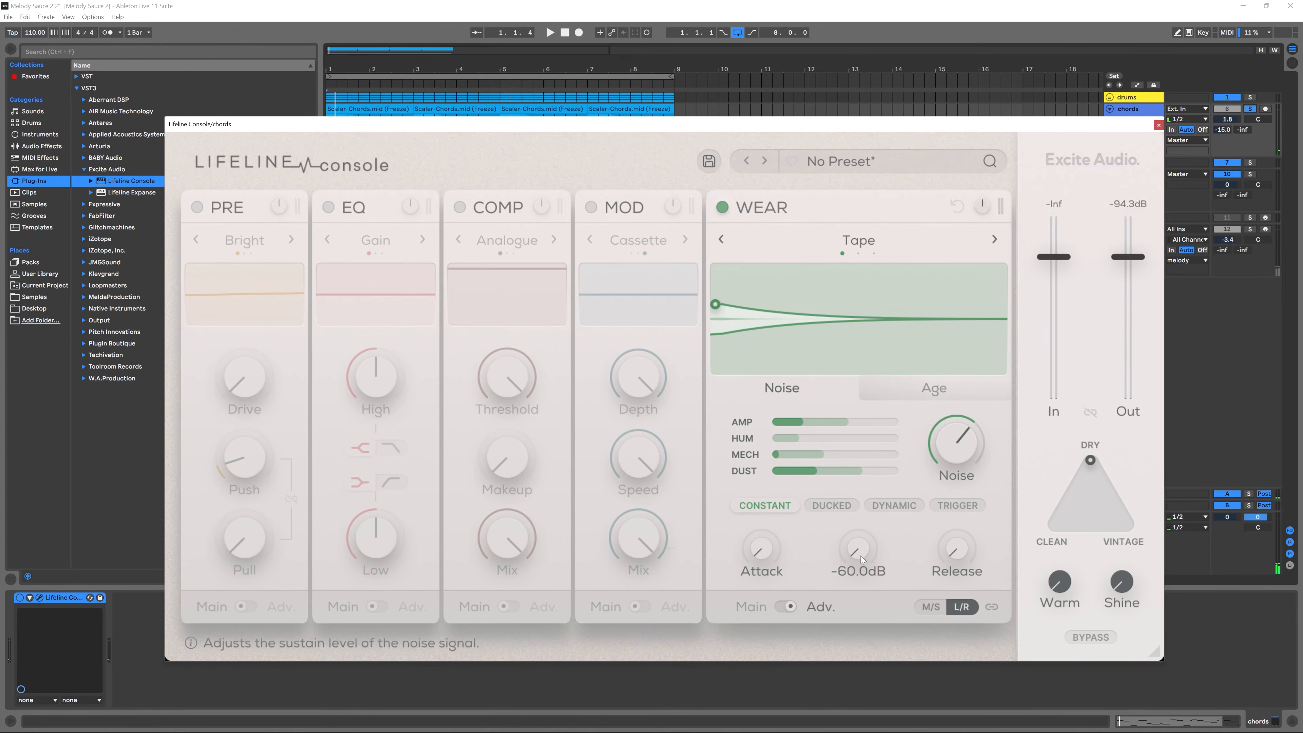
left_click_drag(861, 556, 855, 530)
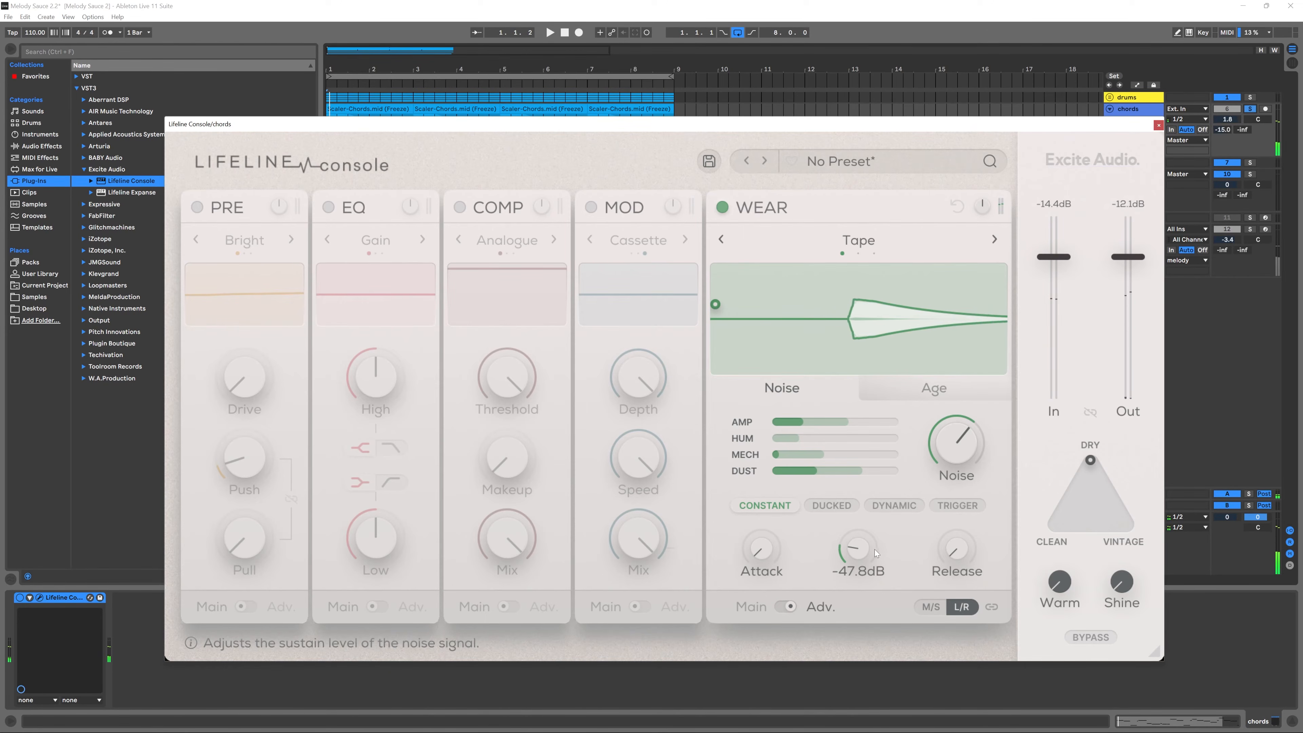
left_click_drag(862, 527, 861, 518)
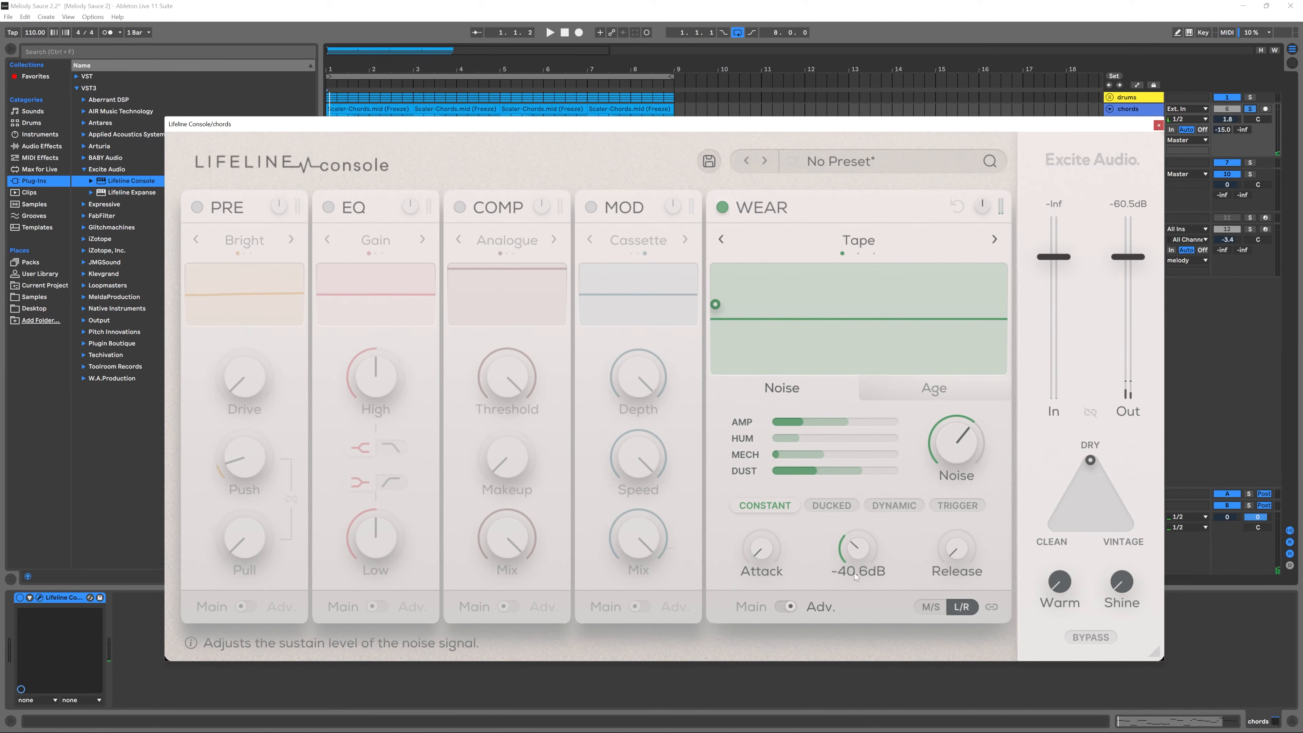
- Switch the noise behaviour to Dynamic with sustain at -60.0 dB, raise the overall noise, and play the chords
left_click(833, 506)
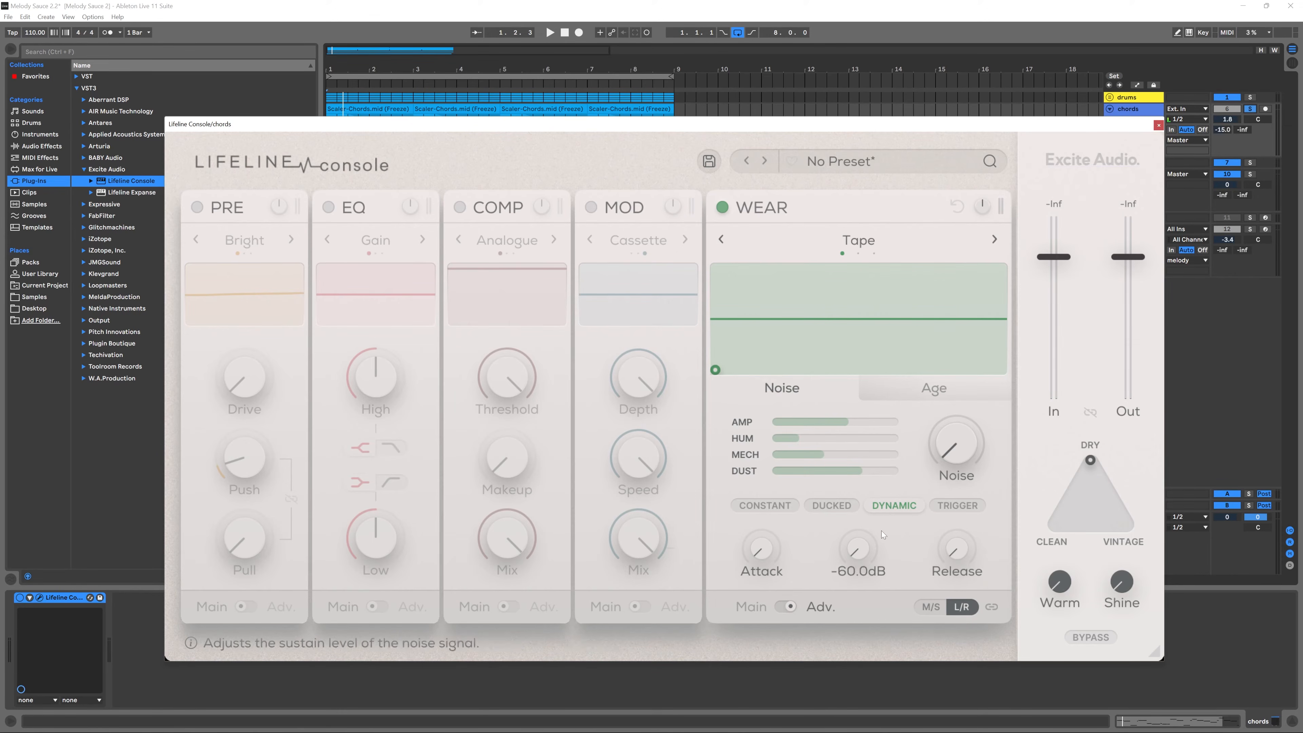
left_click_drag(949, 376, 951, 358)
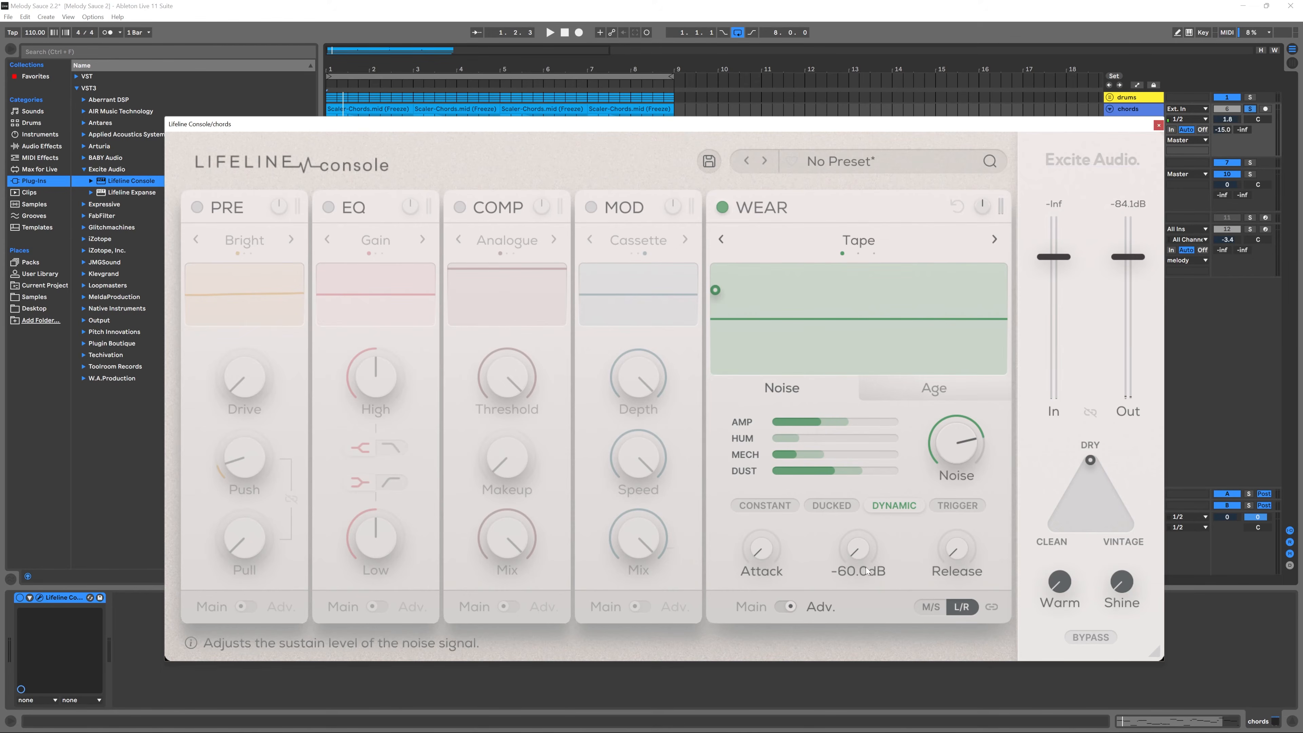
key("space")
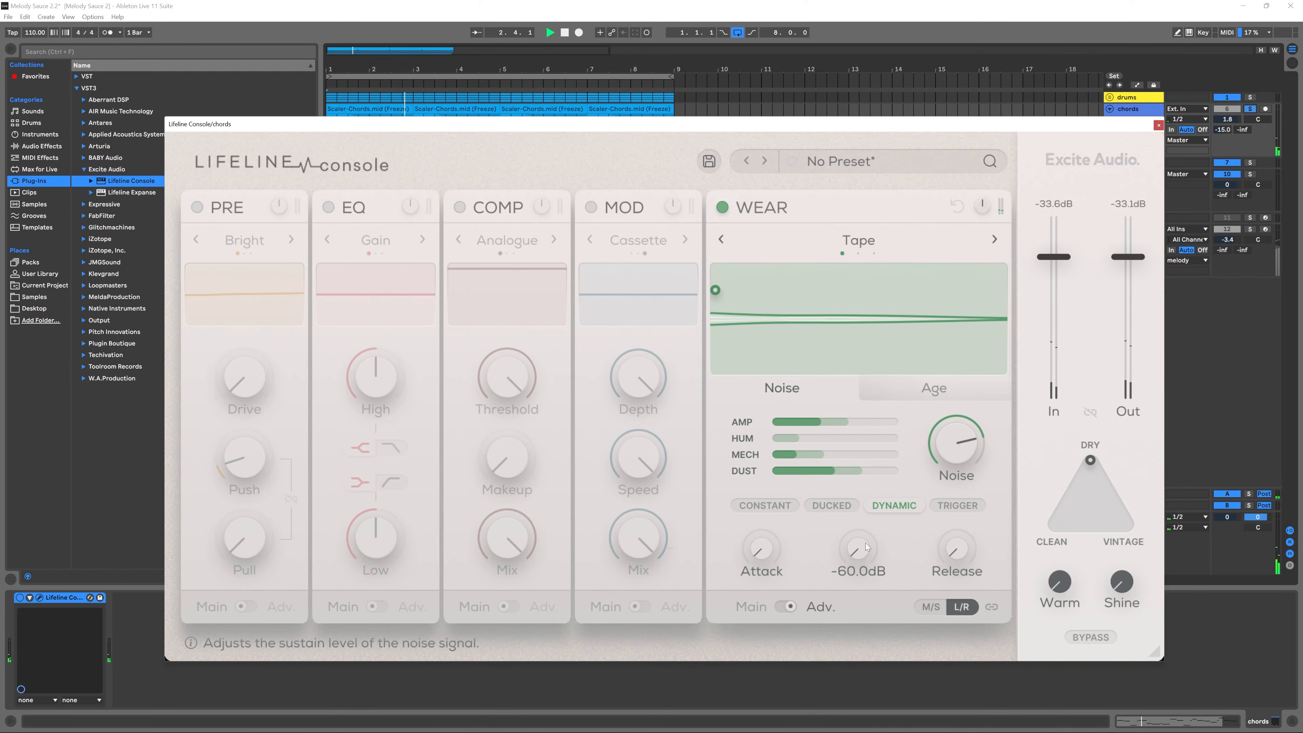
- Set the noise release to 257.0 ms and audition the chords with the Dynamic noise
key("space")
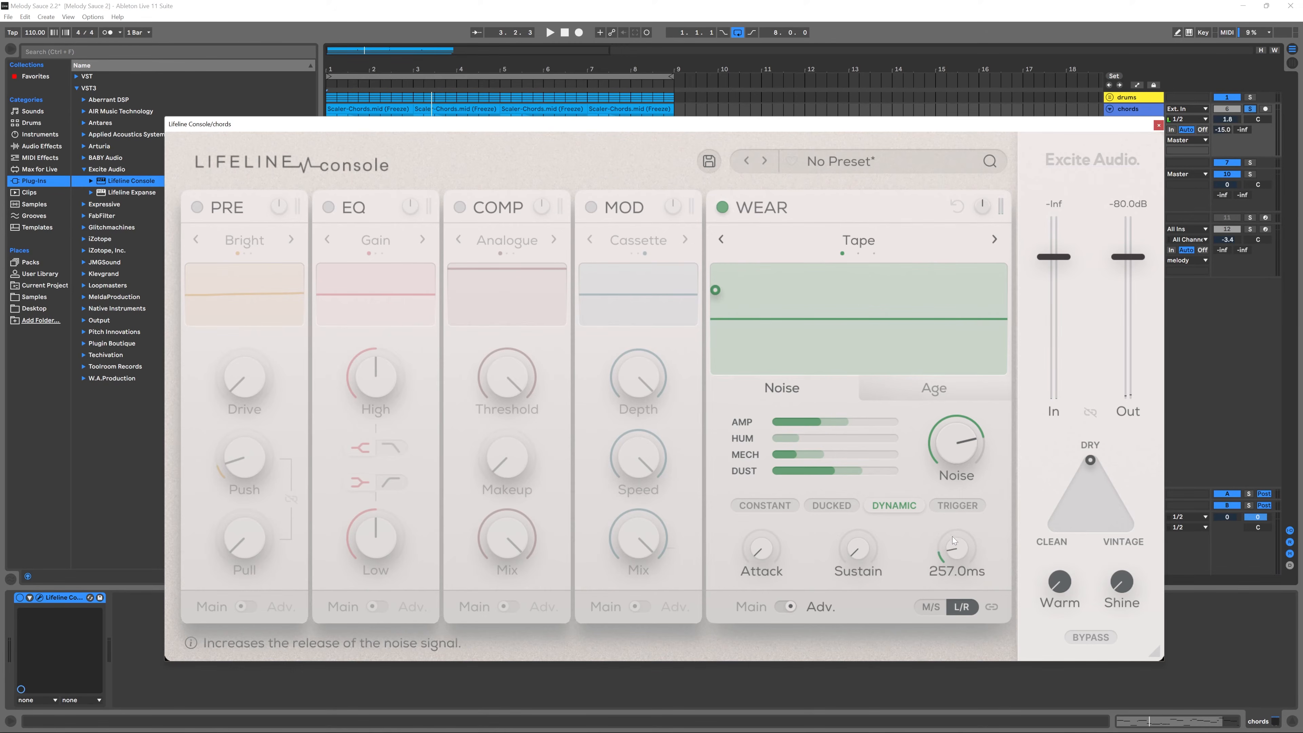
key("space")
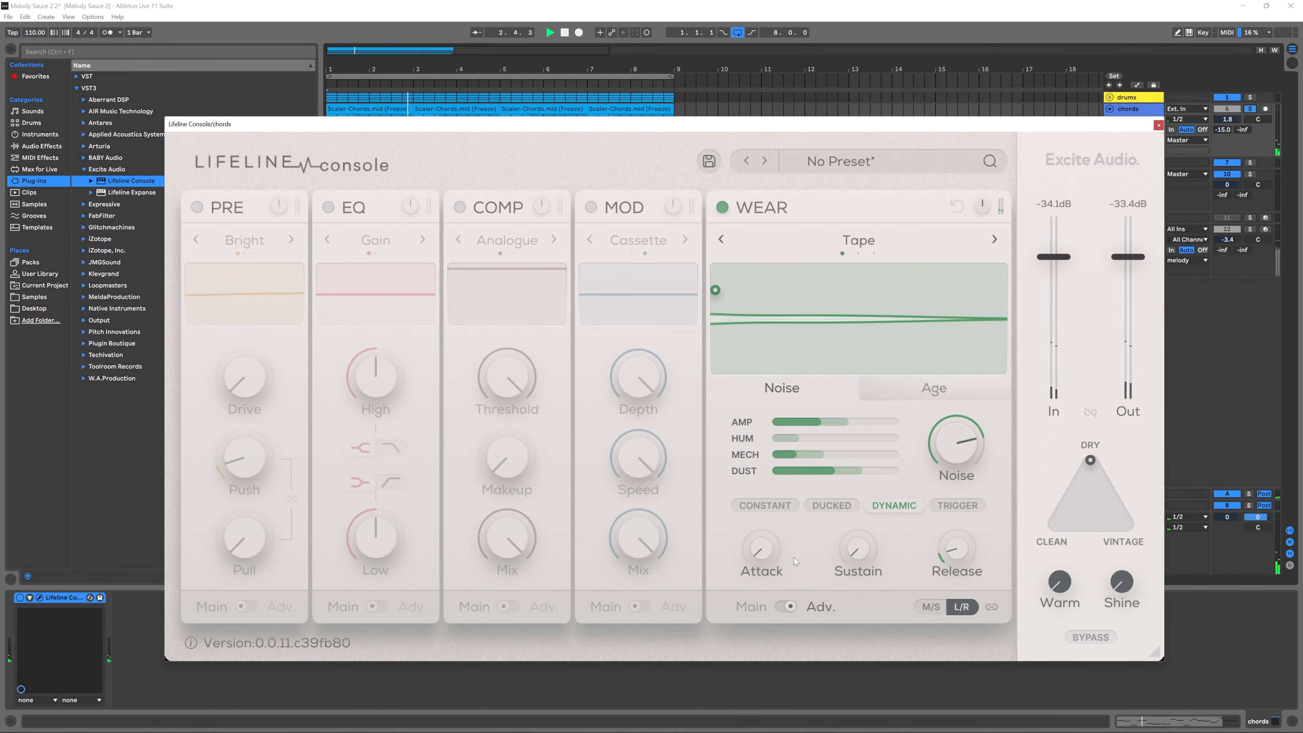
mouse_move(858, 556)
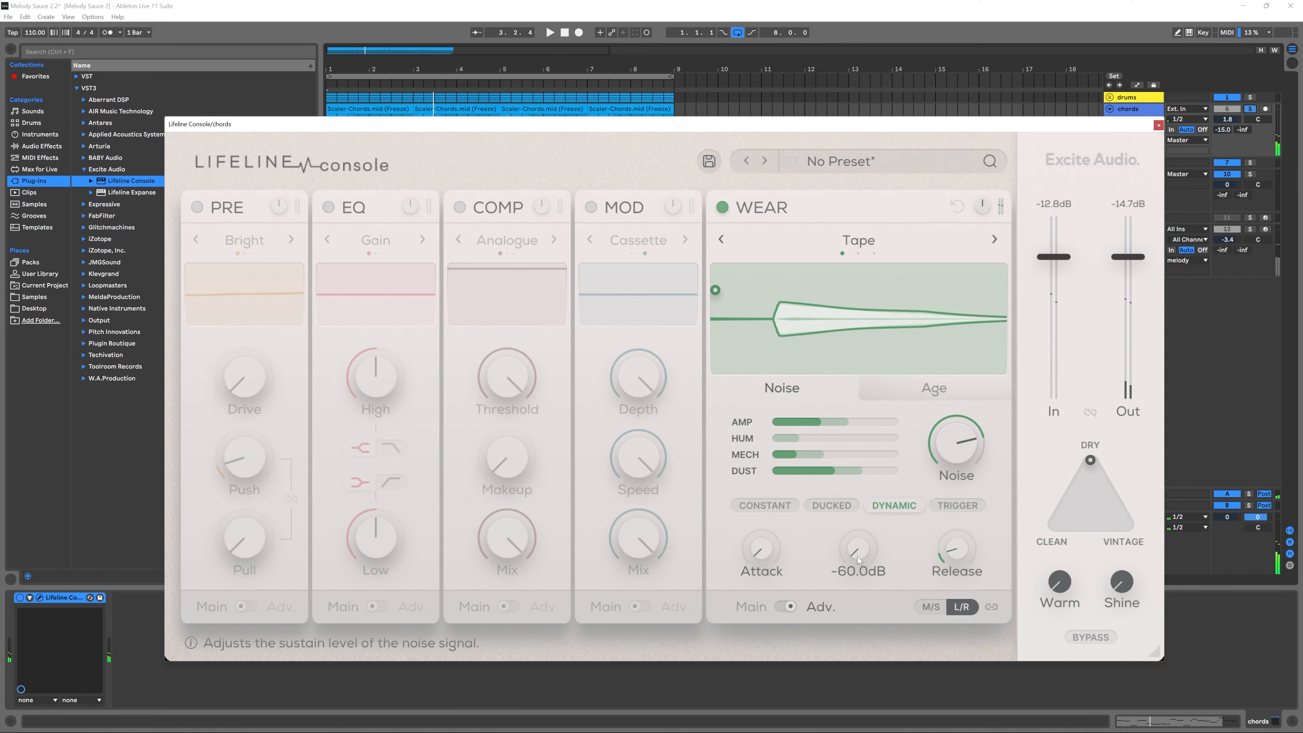
key("space")
- Audition the Dynamic noise with sustain raised to -22.8 dB, and again with sustain reset to -60.0 dB
left_click_drag(866, 549, 867, 477)
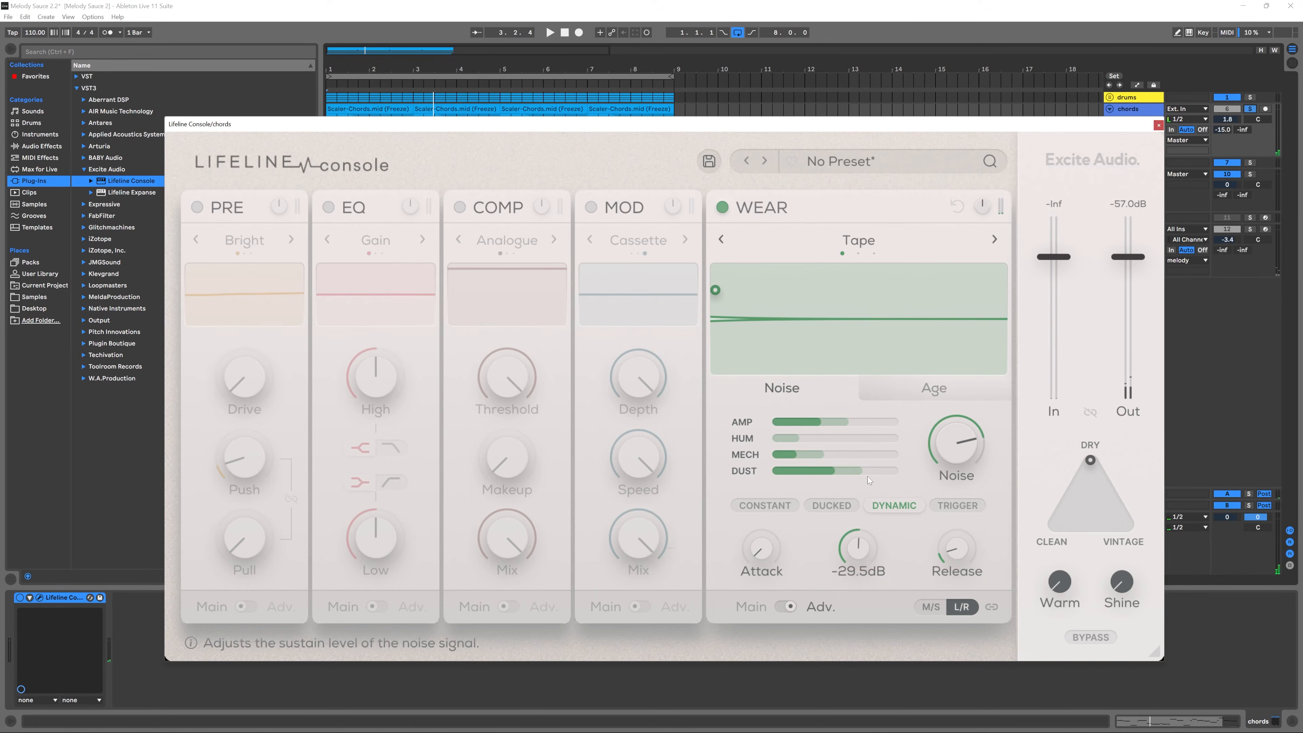
key("space")
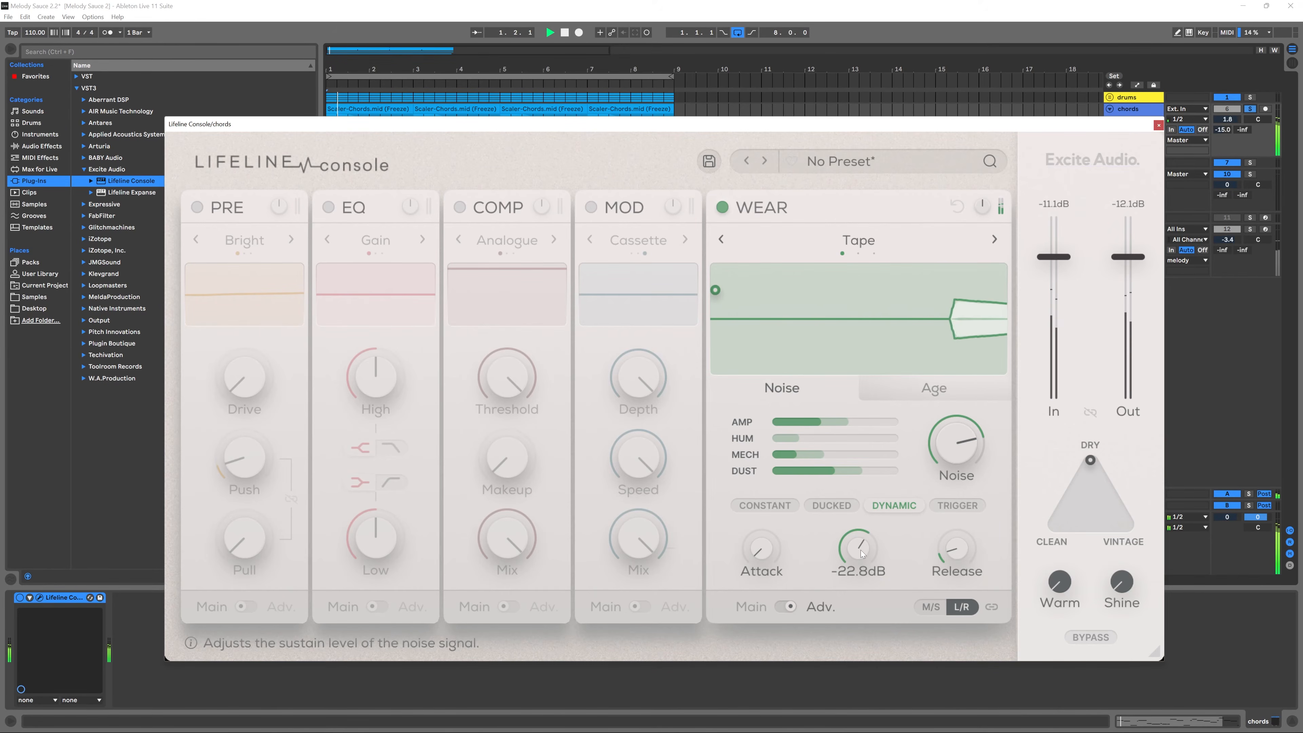
double_click(860, 550)
key("space")
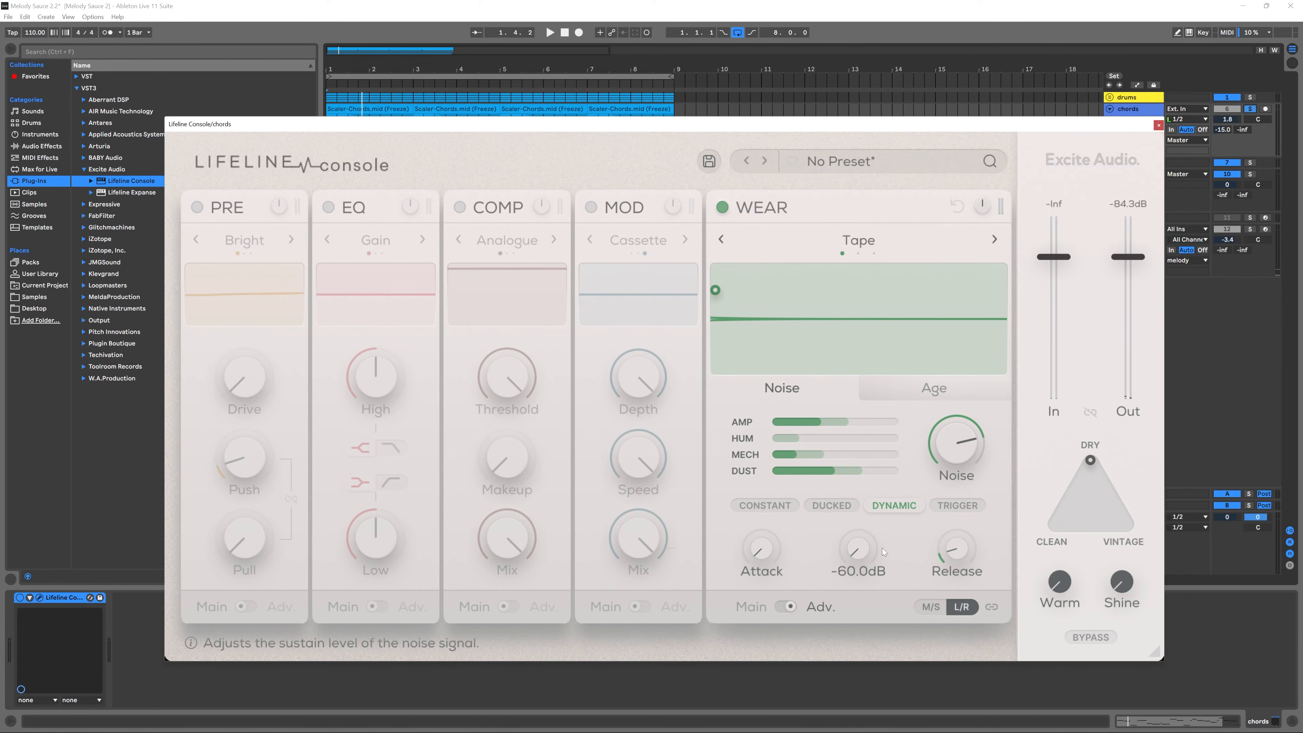
key("space")
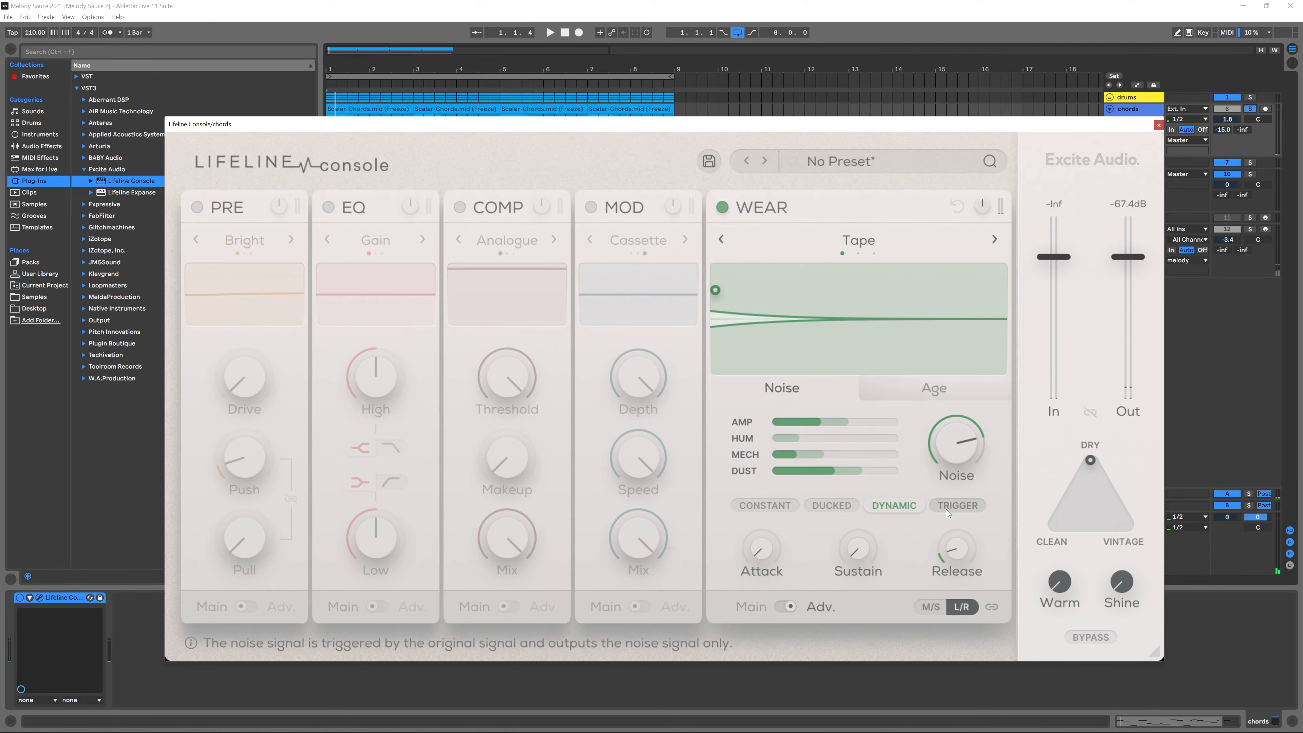
- Switch the noise behaviour to Trigger and audition the noise driven by the chords
left_click(954, 505)
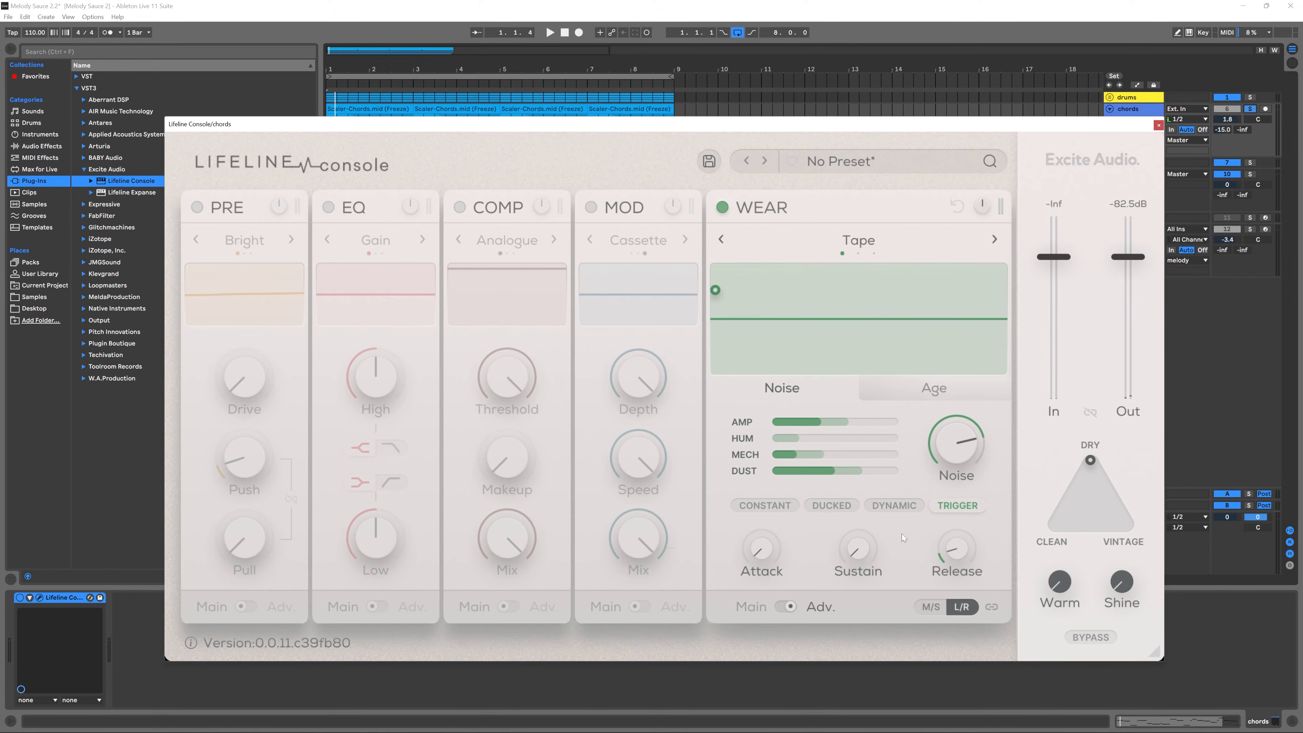
key("space")
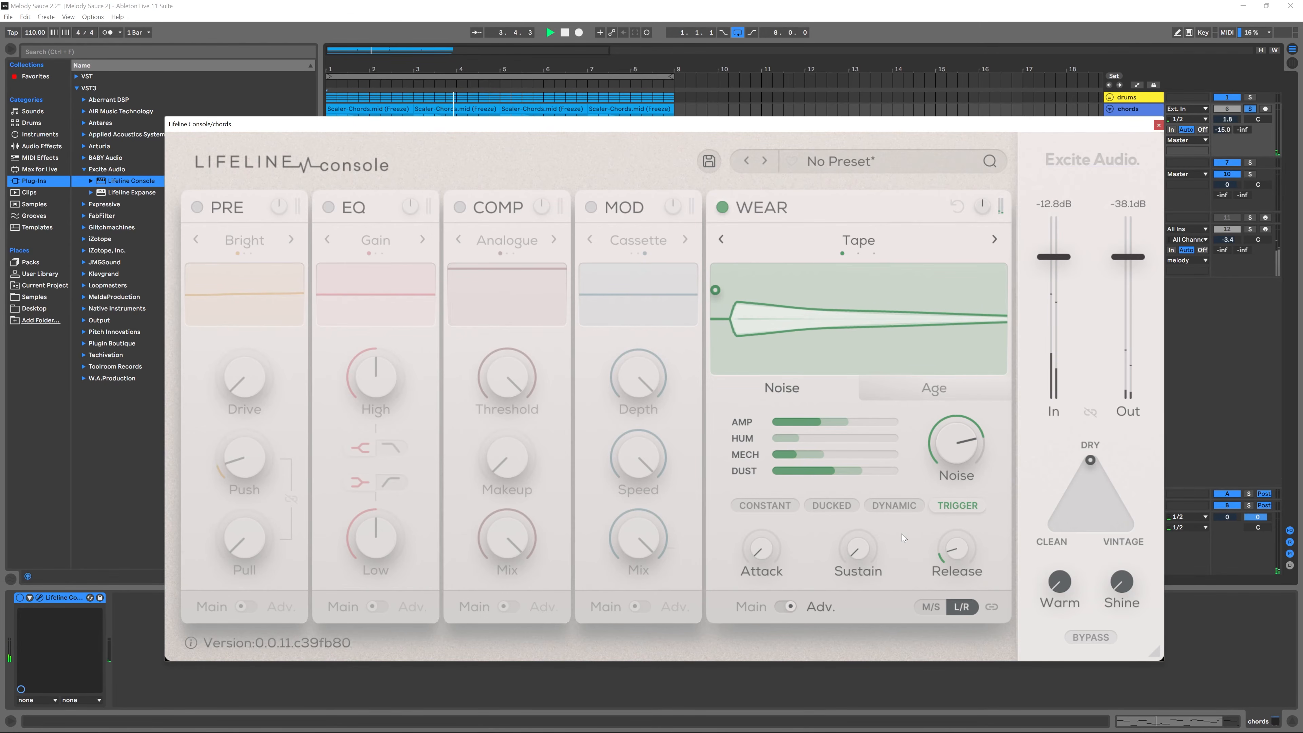
key("space")
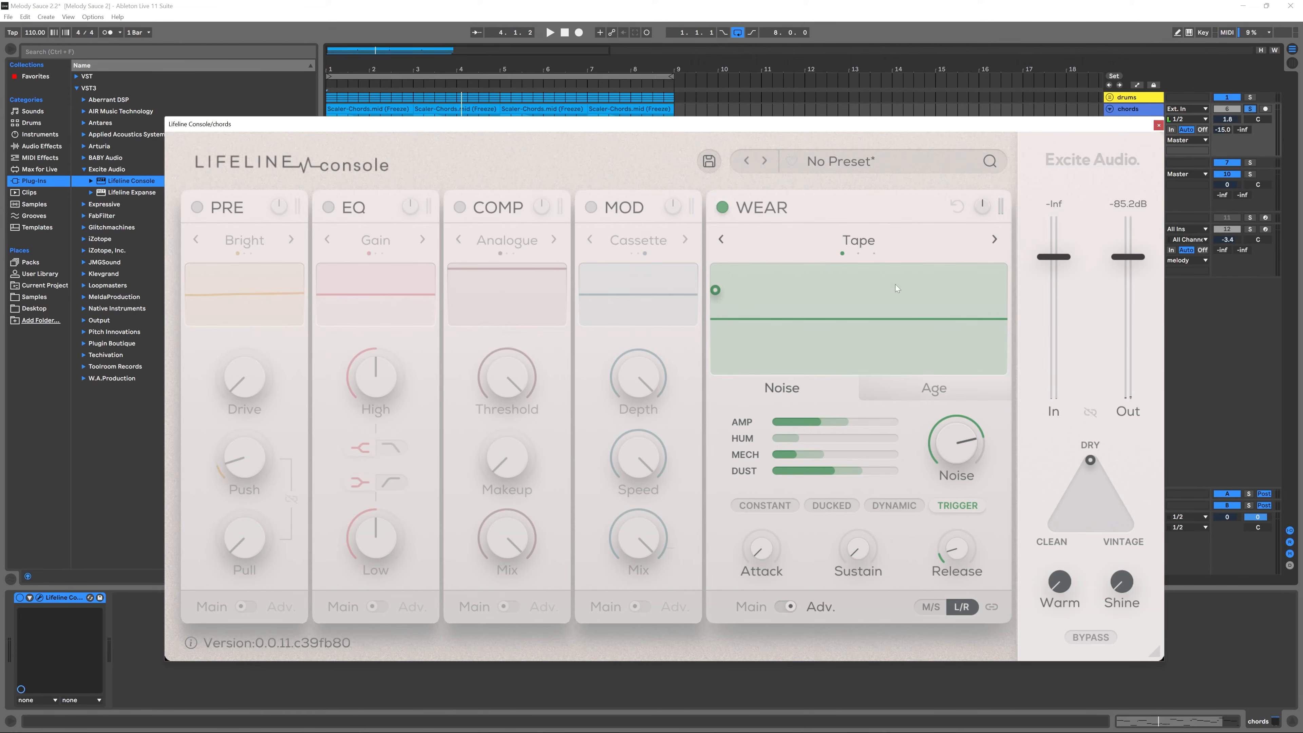
- Show WEAR's Age controls, raise Age to about halfway, and increase the artefacts' gain and speed
left_click(919, 386)
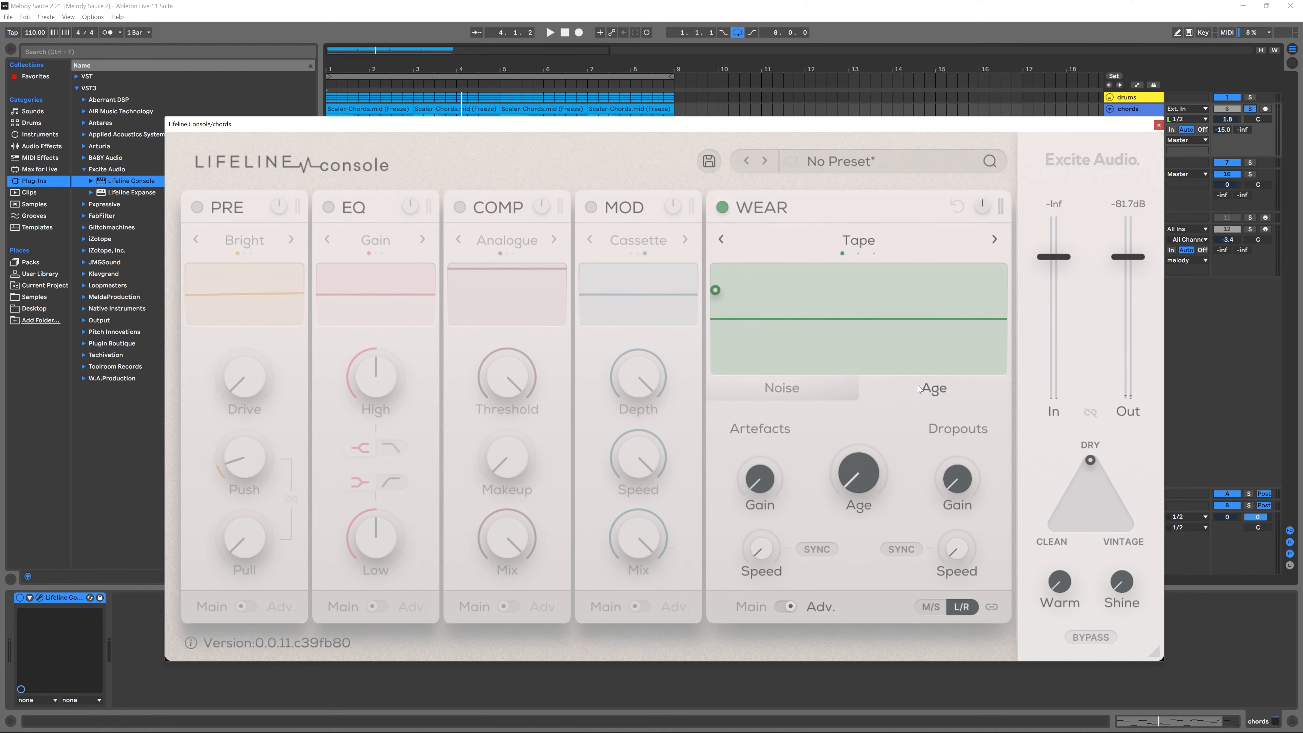
left_click_drag(718, 290, 885, 373)
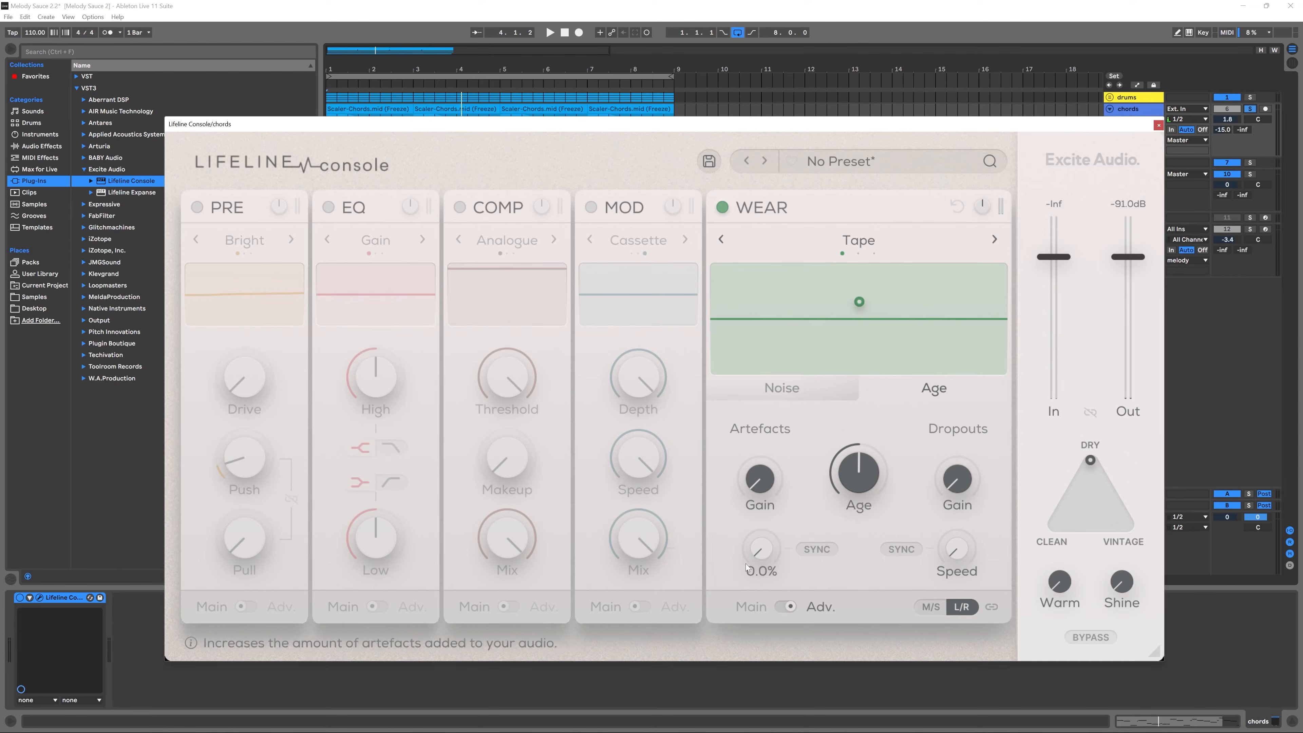
left_click_drag(760, 485, 759, 407)
- Check the Noise controls, return to the Age controls, and play the chords with the artefacts applied
left_click(820, 388)
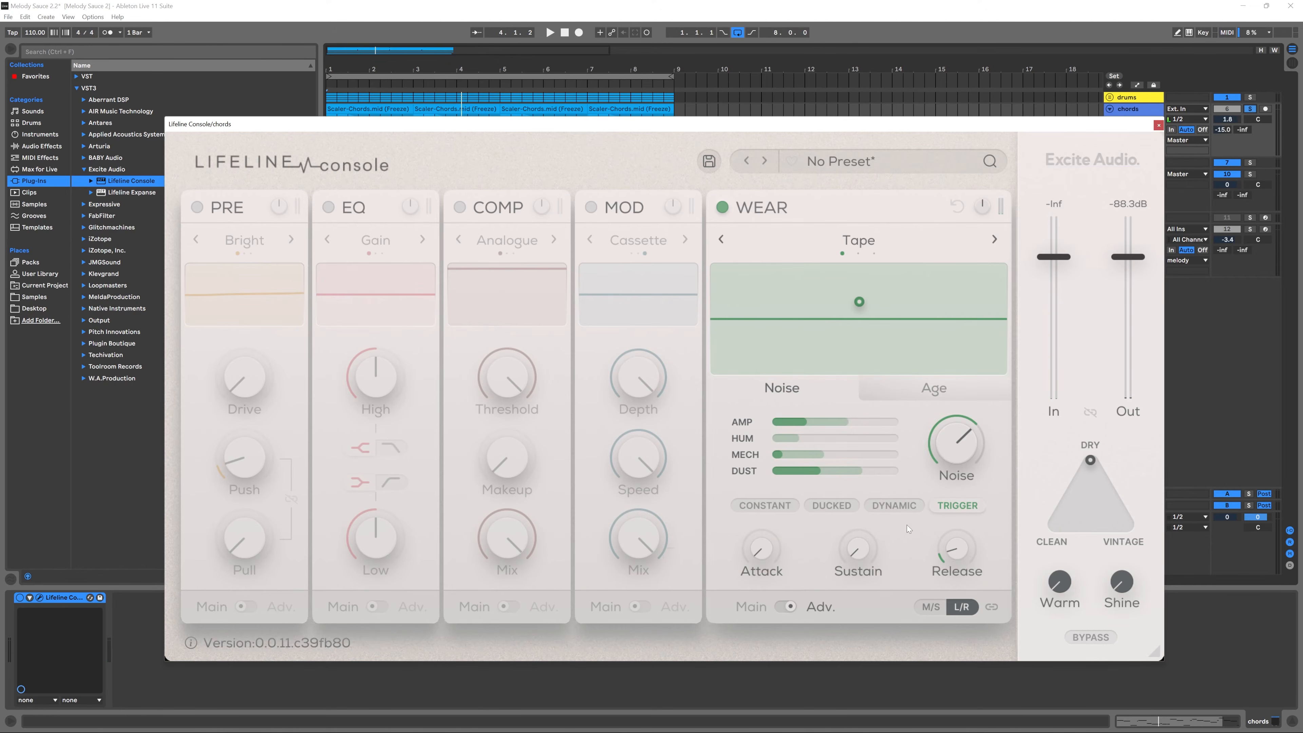
left_click(880, 386)
key("space")
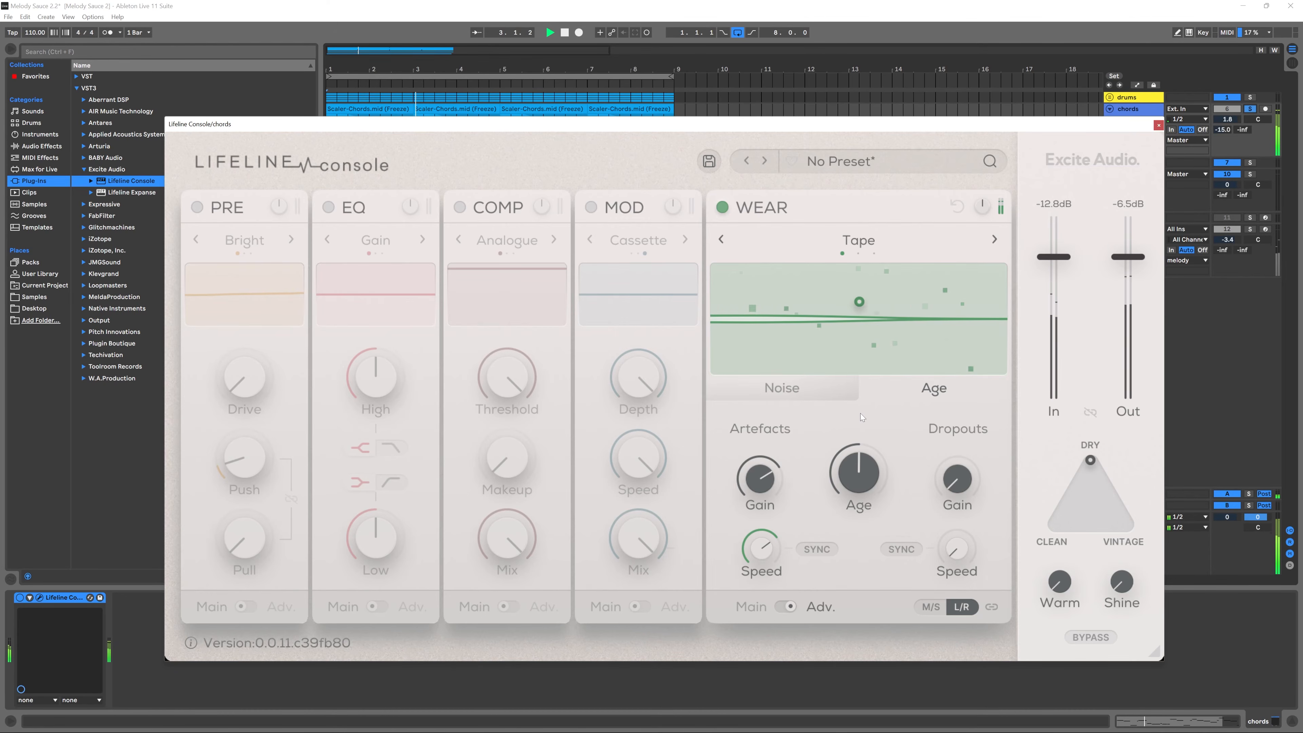
- Turn the chords track's A-LittlePlate send down to -inf, reduce the artefacts' speed, and play the chords
key("space")
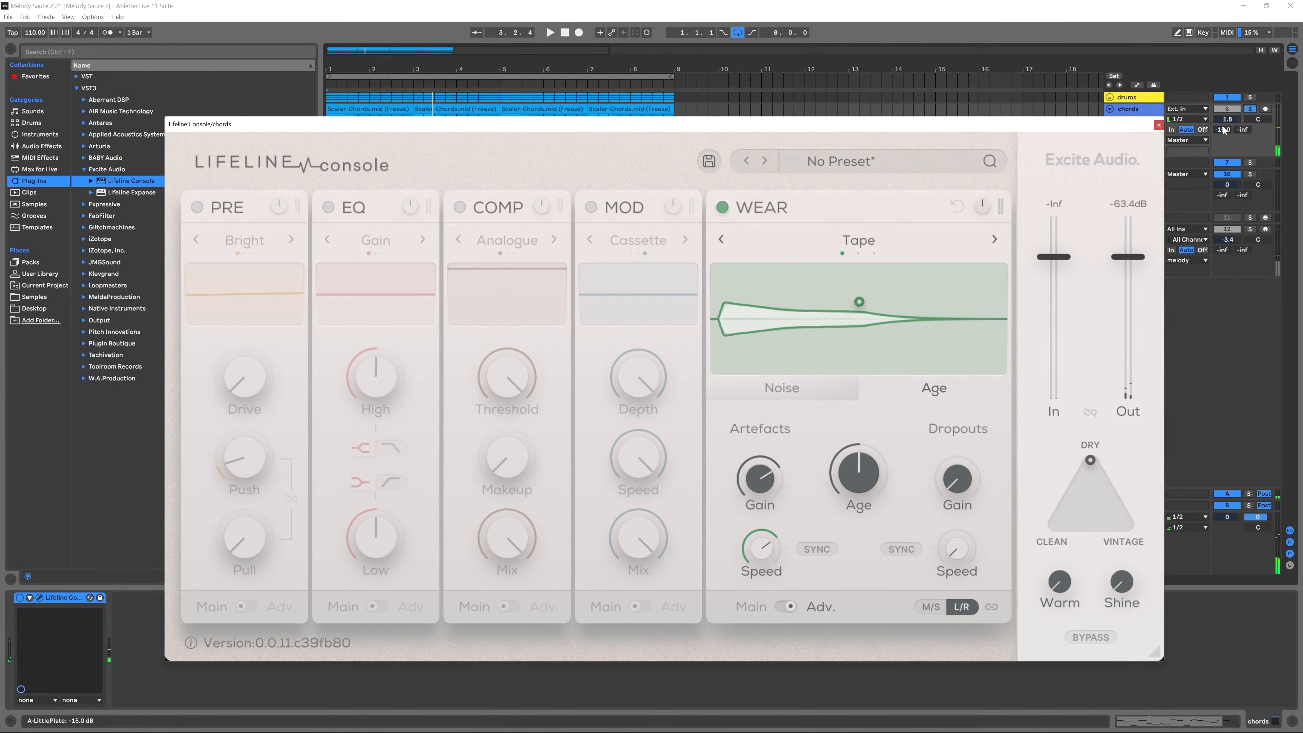
left_click(1224, 130)
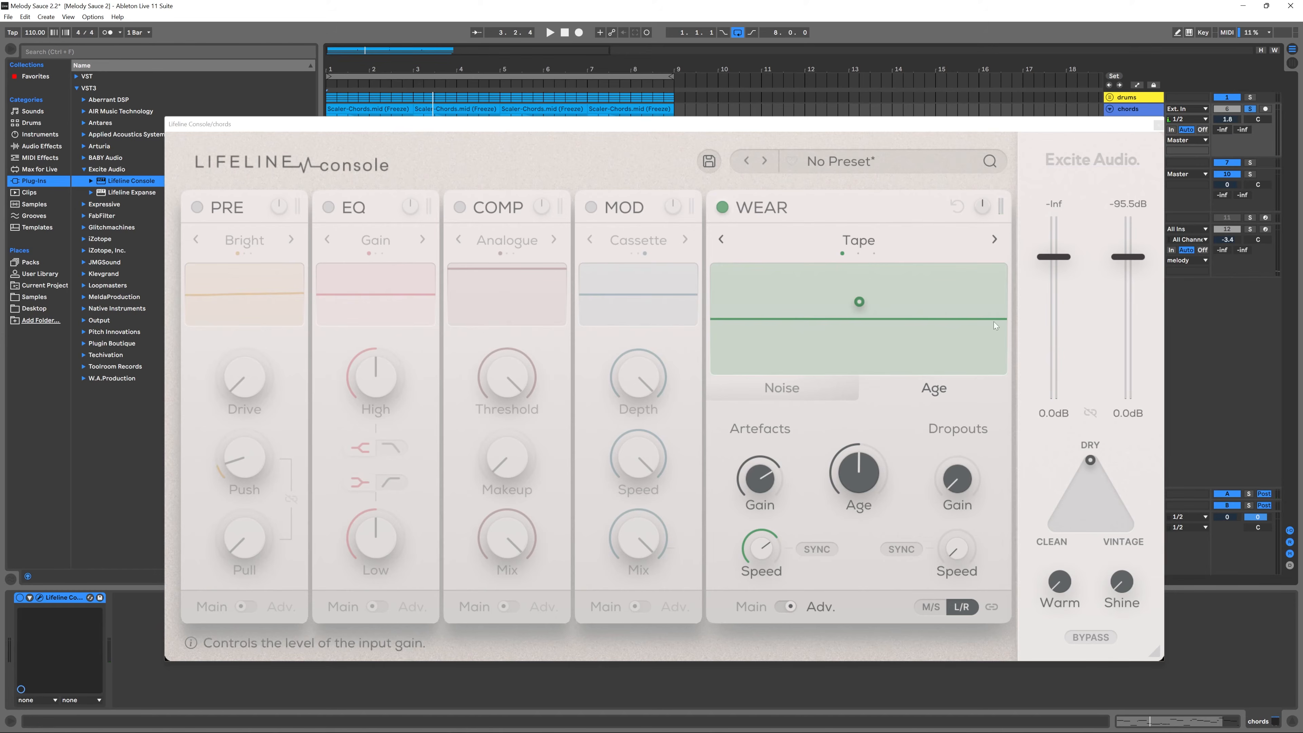
mouse_move(738, 468)
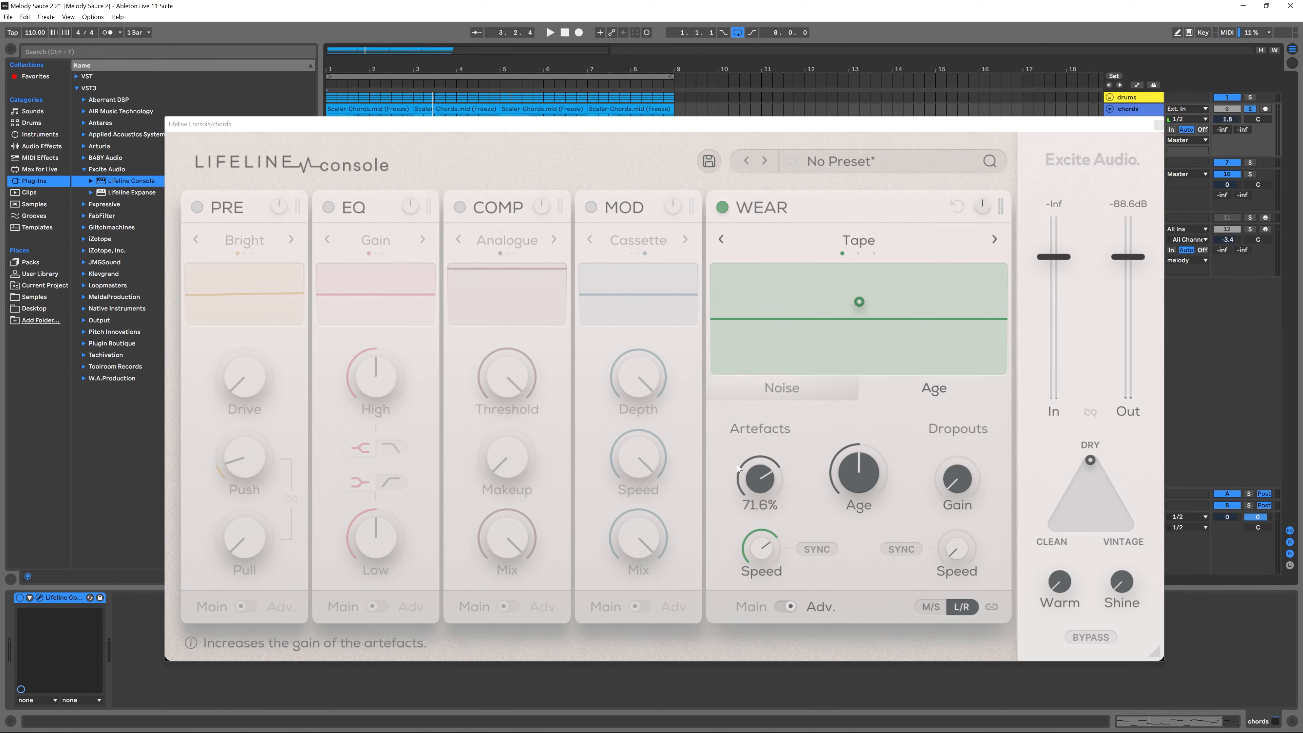
key("space")
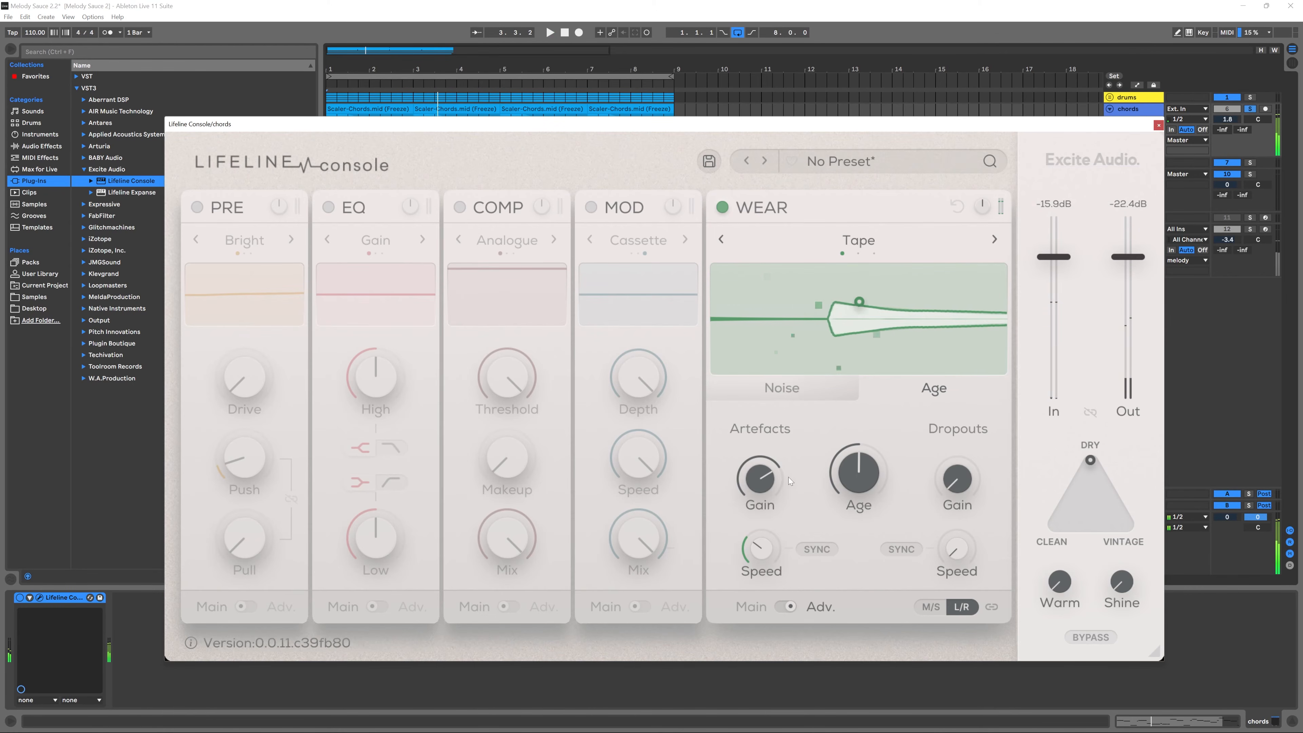
- Audition the artefacts on the chords in WEAR's Vinyl and Cassette modes
left_click(994, 234)
key("space")
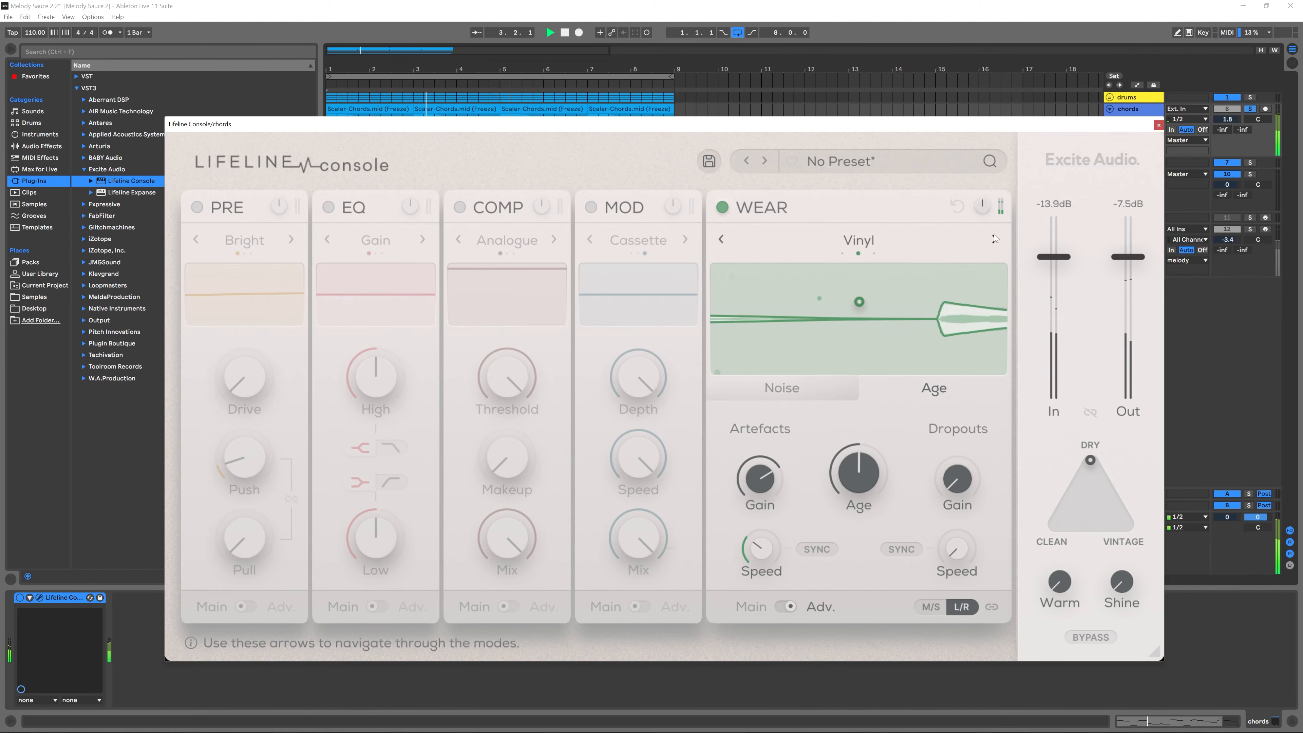
left_click(992, 236)
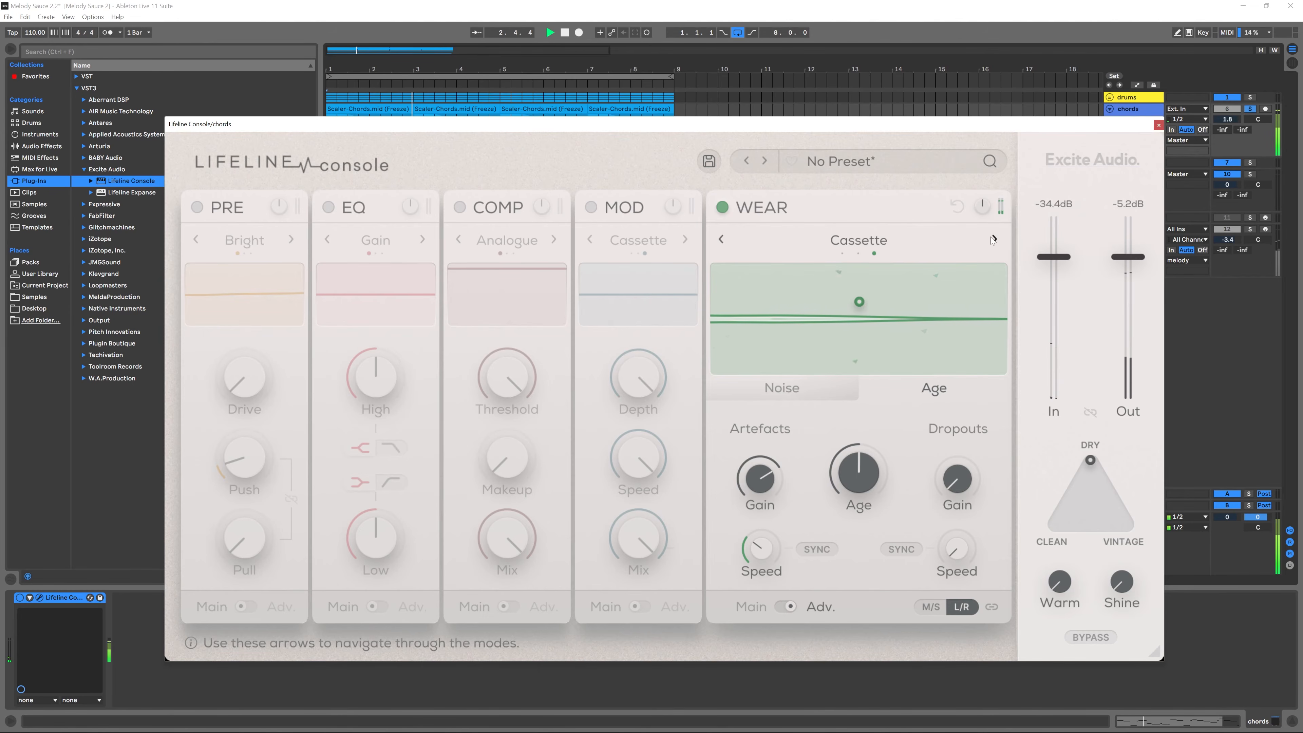
key("space")
- Return WEAR to Tape mode and compare the start of the chords in Tape, Vinyl and Cassette
left_click(992, 237)
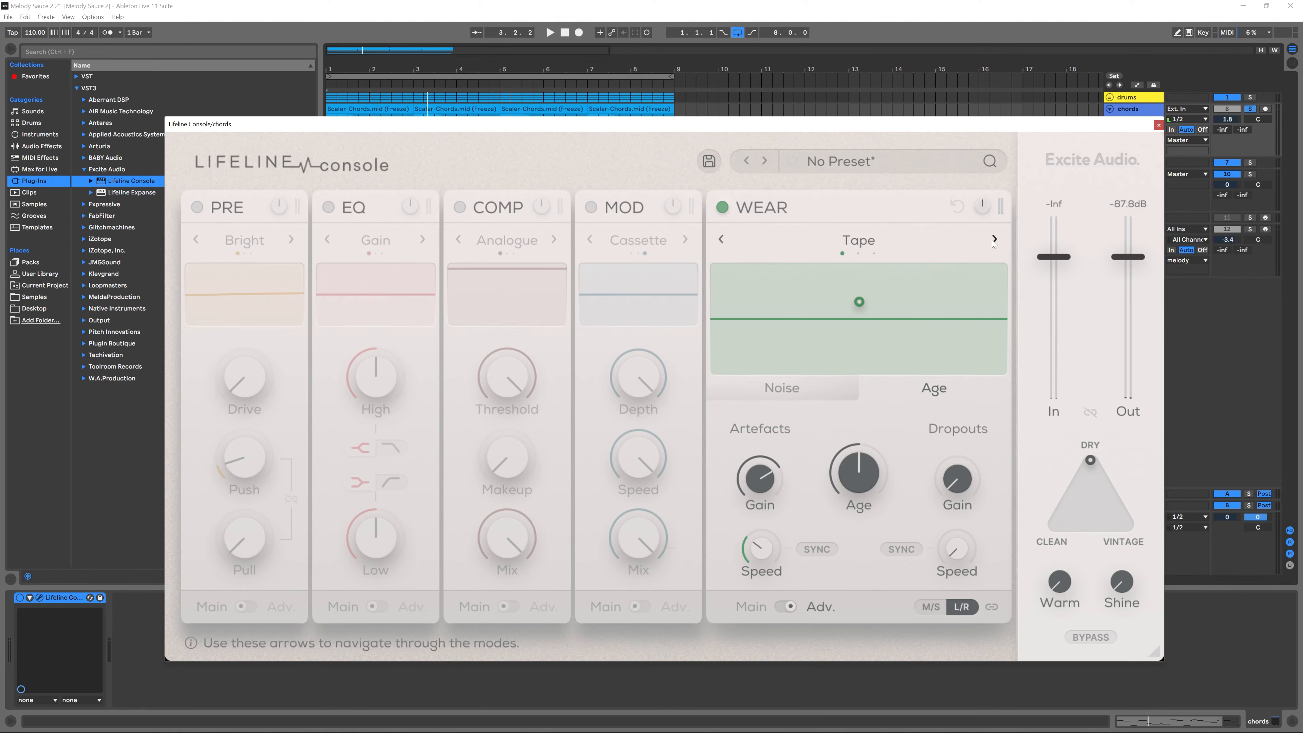
key("space")
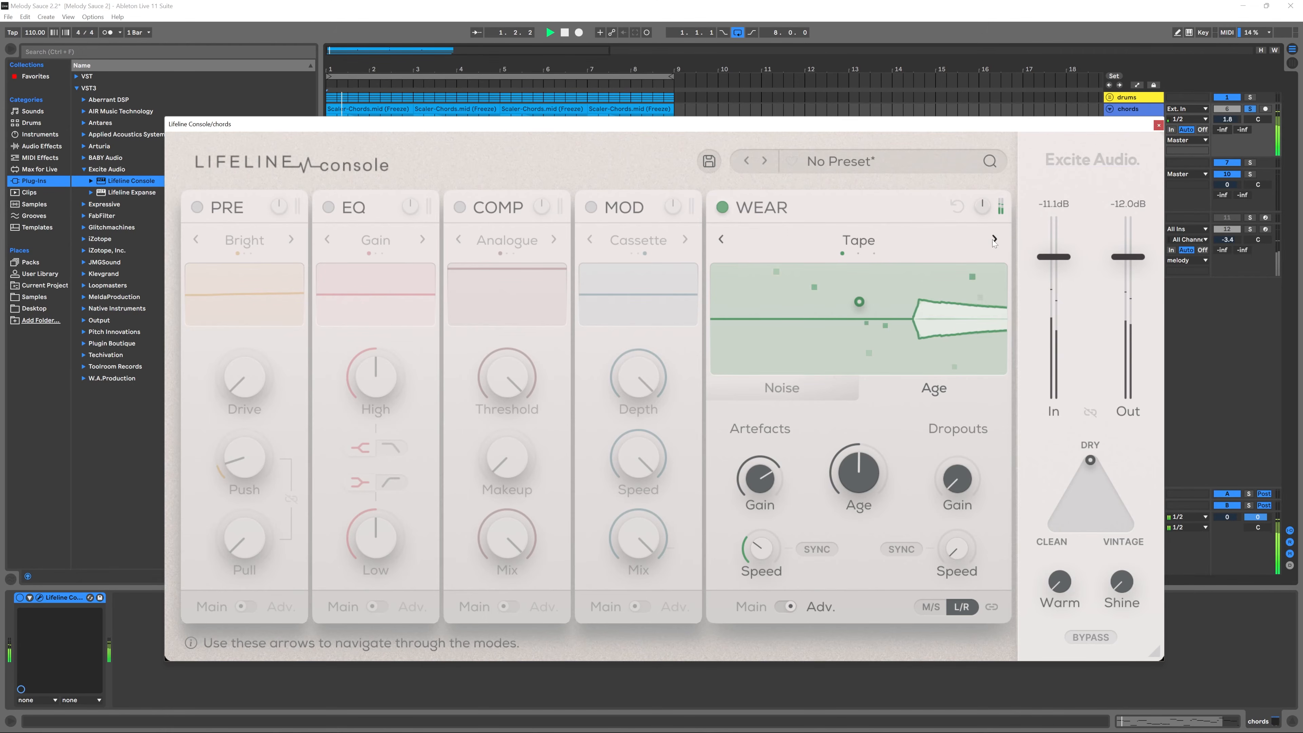
left_click(994, 240)
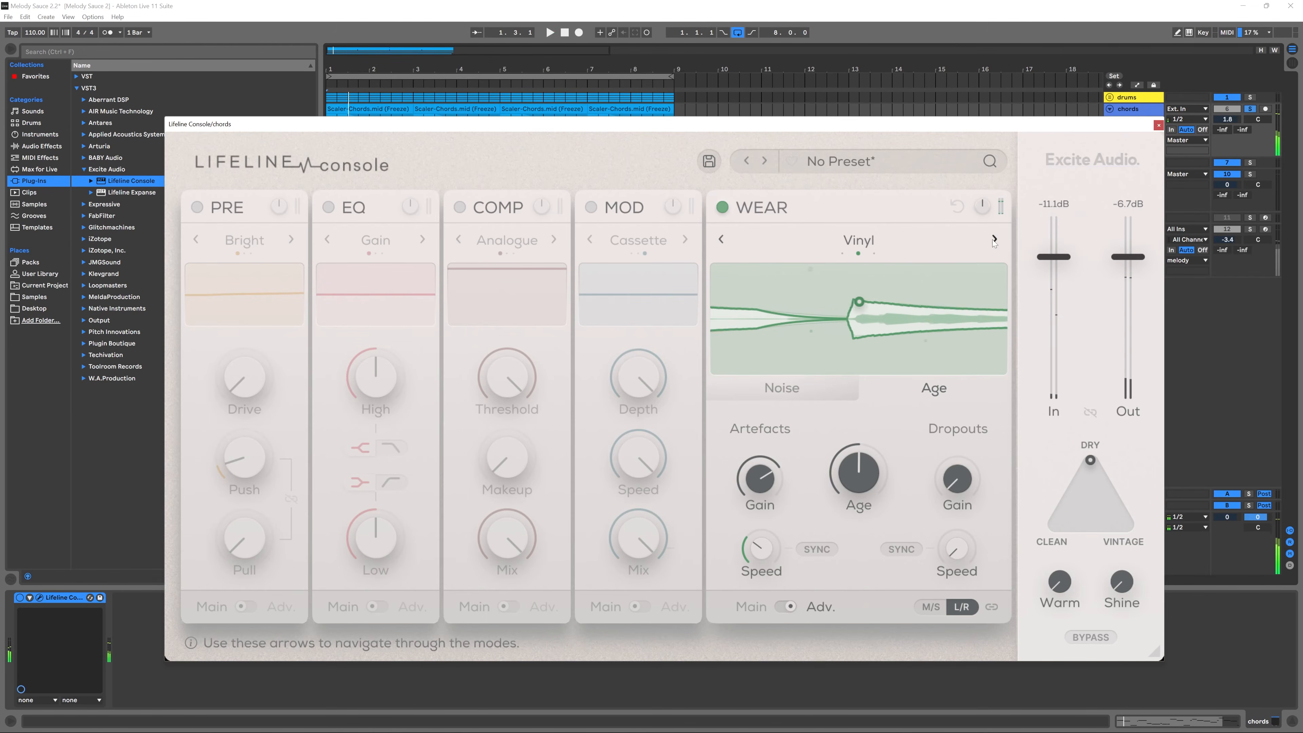
left_click(994, 239)
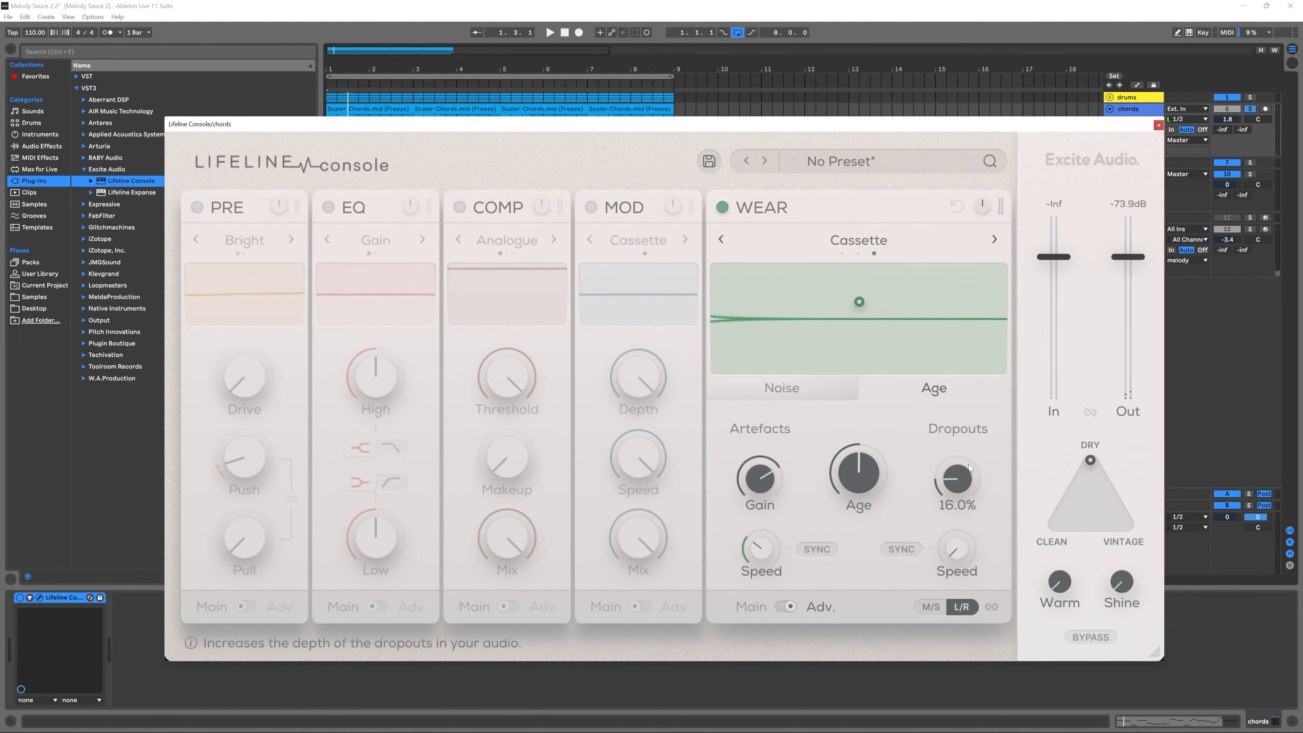
- Play the chords while lowering the artefacts' gain to about 20% and raising the dropouts' gain and speed
key("space")
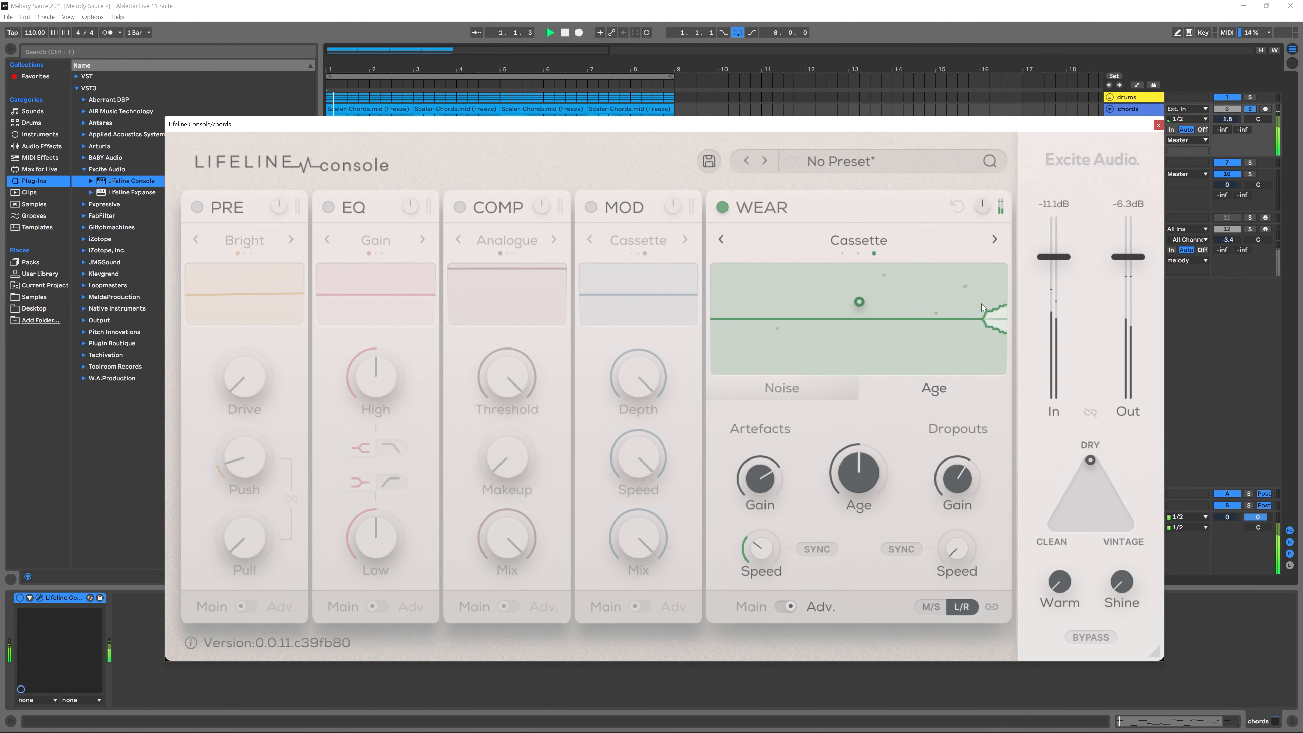
mouse_move(747, 480)
left_mouse_down()
mouse_move(743, 523)
mouse_move(770, 488)
left_mouse_up()
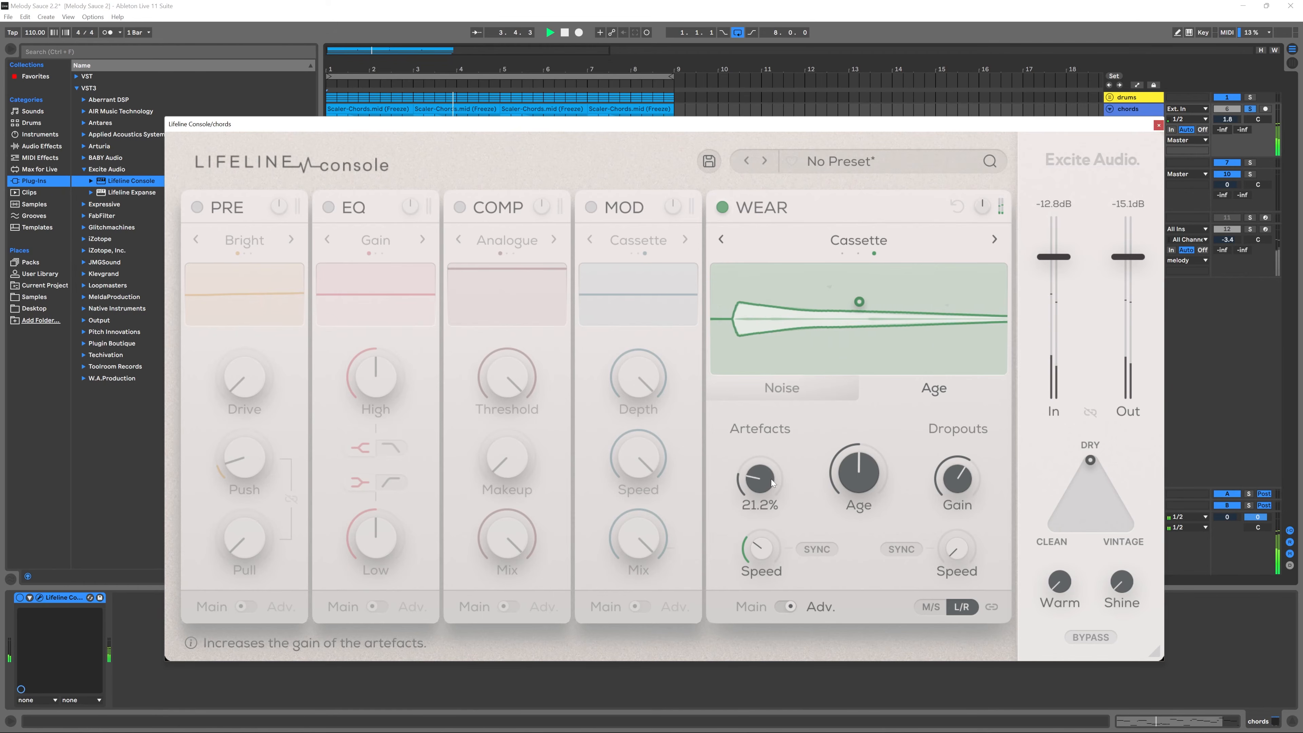
left_click_drag(939, 482, 955, 440)
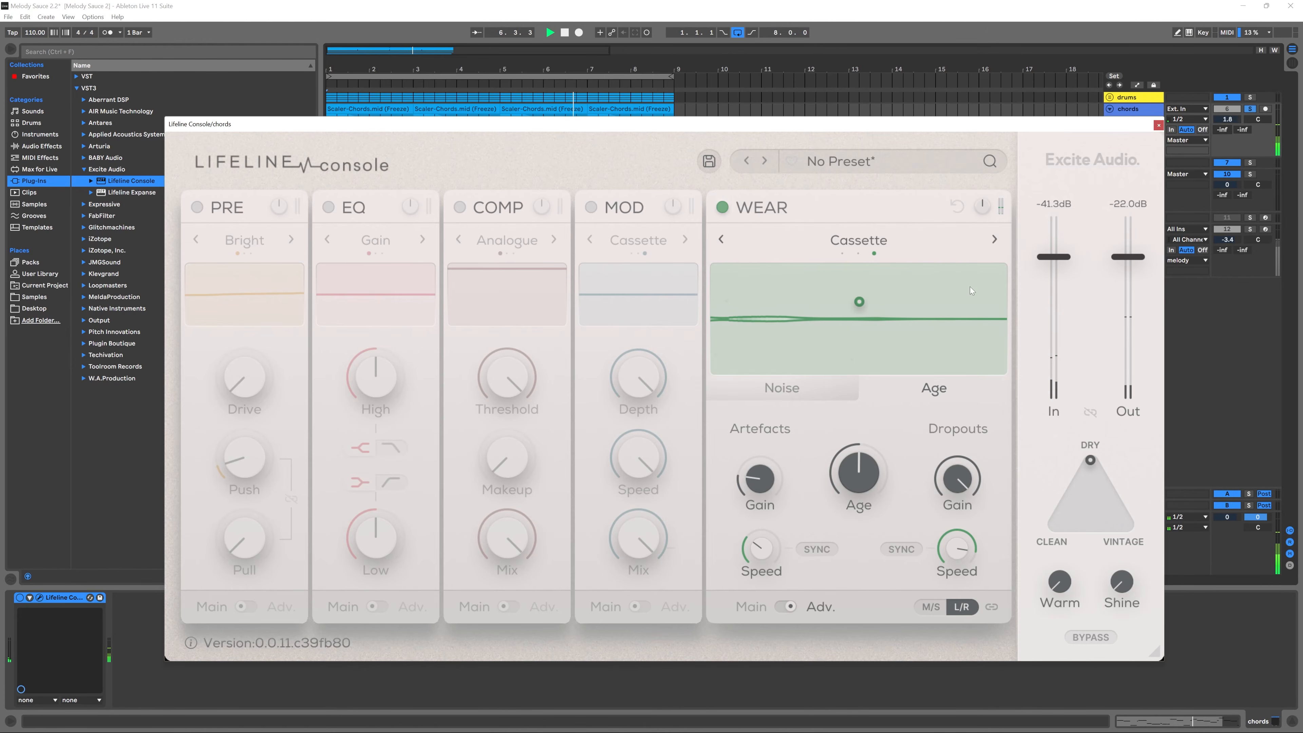
- Switch WEAR to Tape, sync the dropouts to the tempo, and turn the noise fully down before returning to the Age controls
left_click(993, 240)
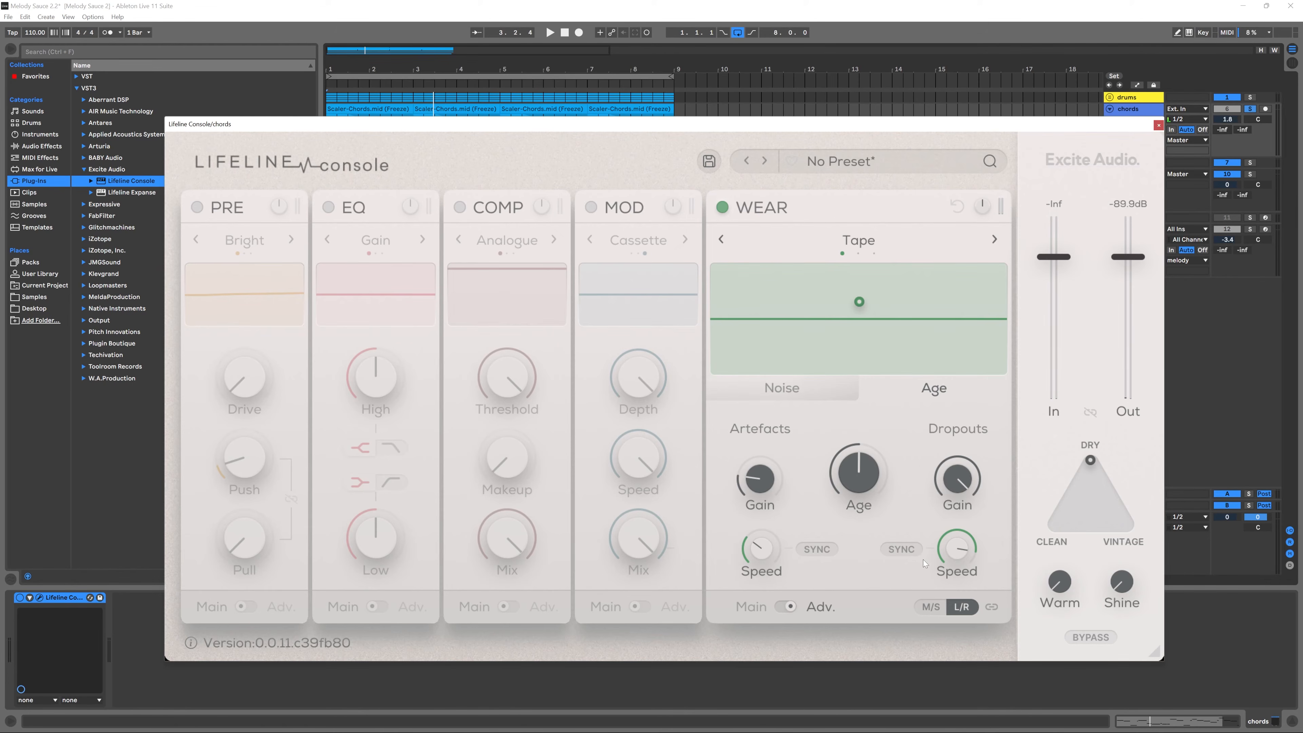
left_click(894, 551)
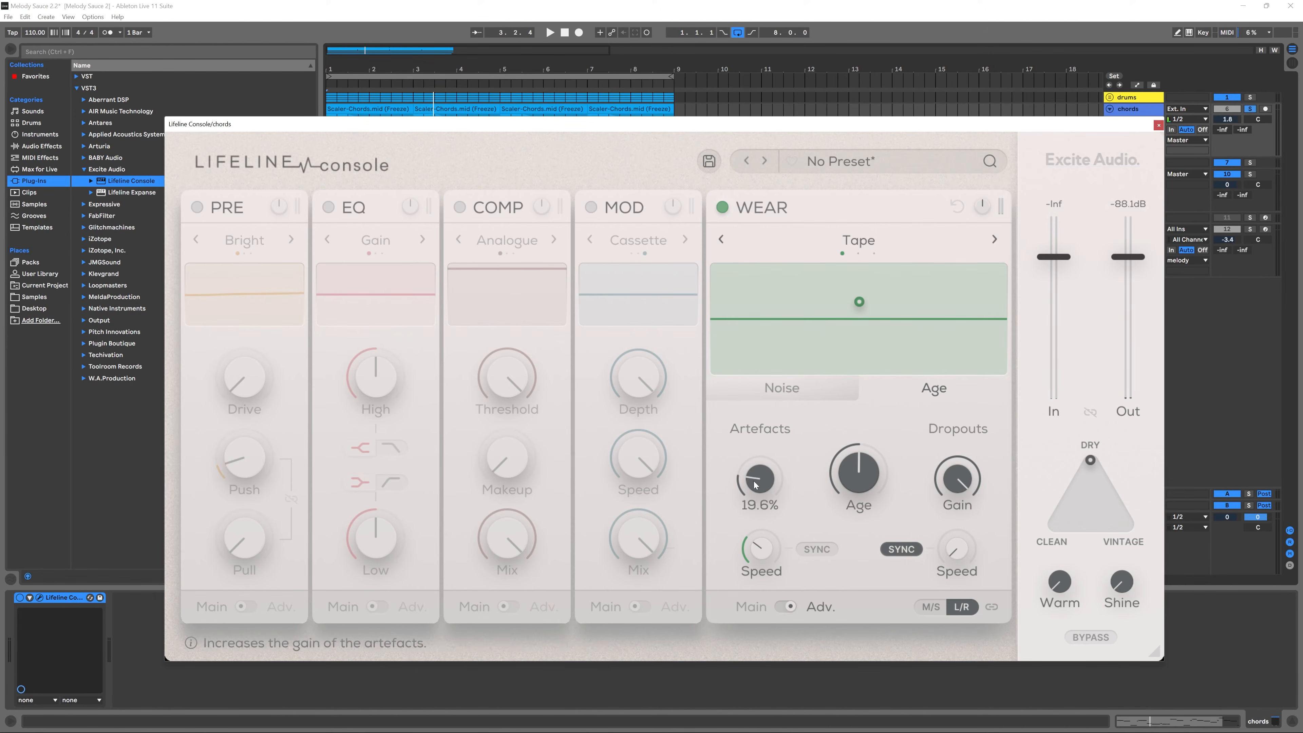
left_click(814, 388)
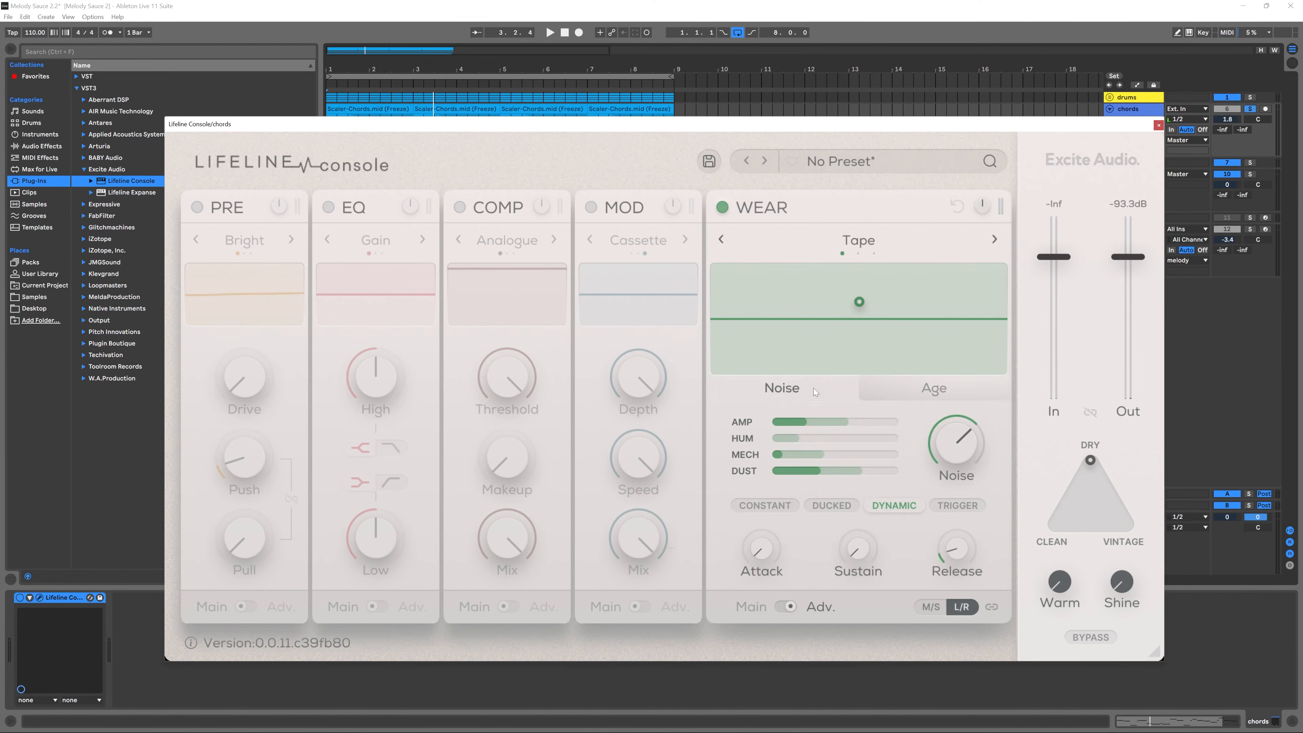
left_click(927, 390)
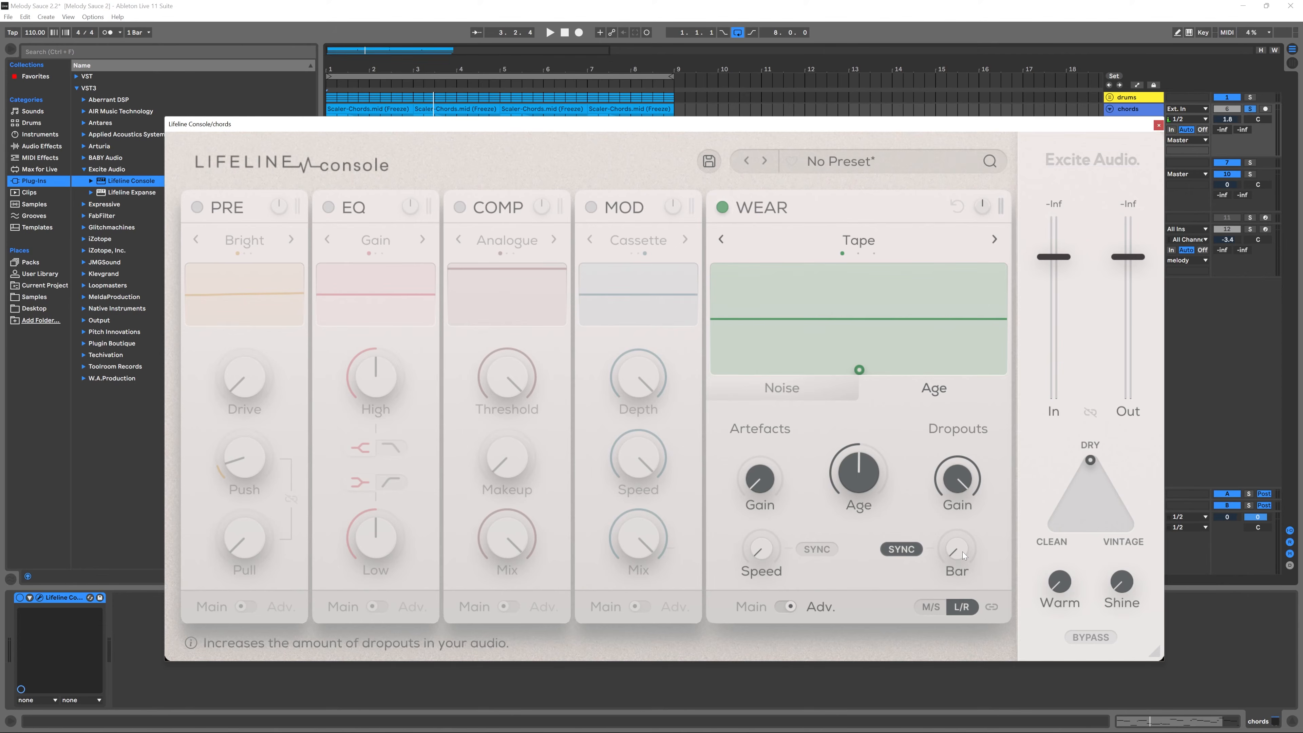
- Play the chords while raising the tempo-synced dropout speed from its one-bar minimum
key("space")
left_click_drag(962, 552, 956, 505)
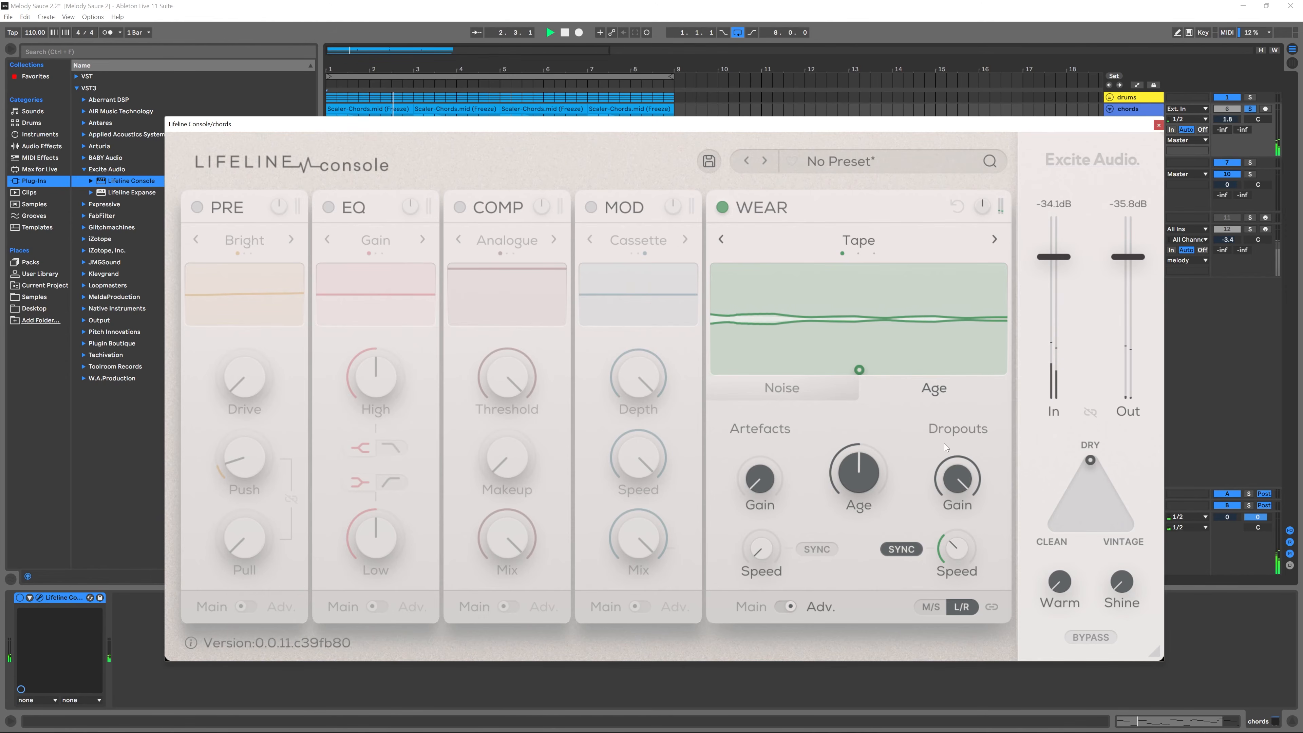
key("space")
- Set Age to 0.0% and the synced dropout speed to 1/8, auditioning the dropouts on the chords
left_click_drag(873, 465, 833, 607)
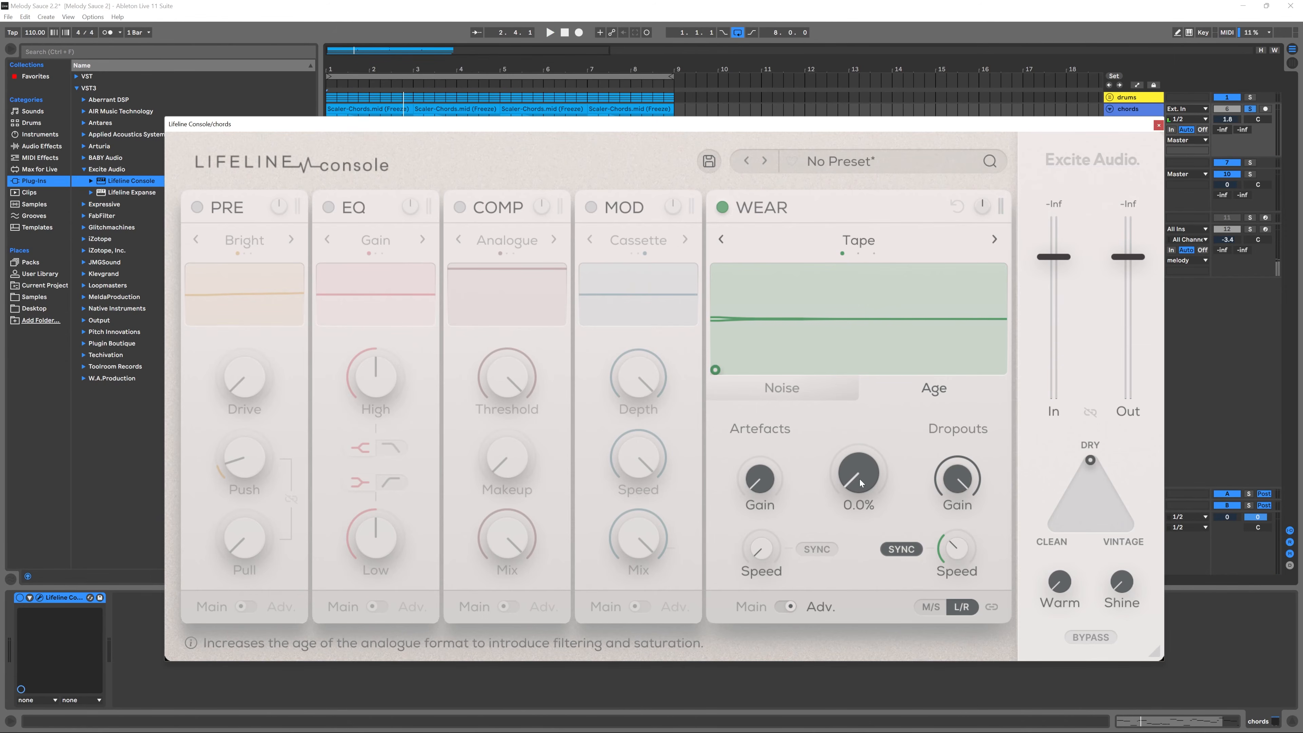
key("space")
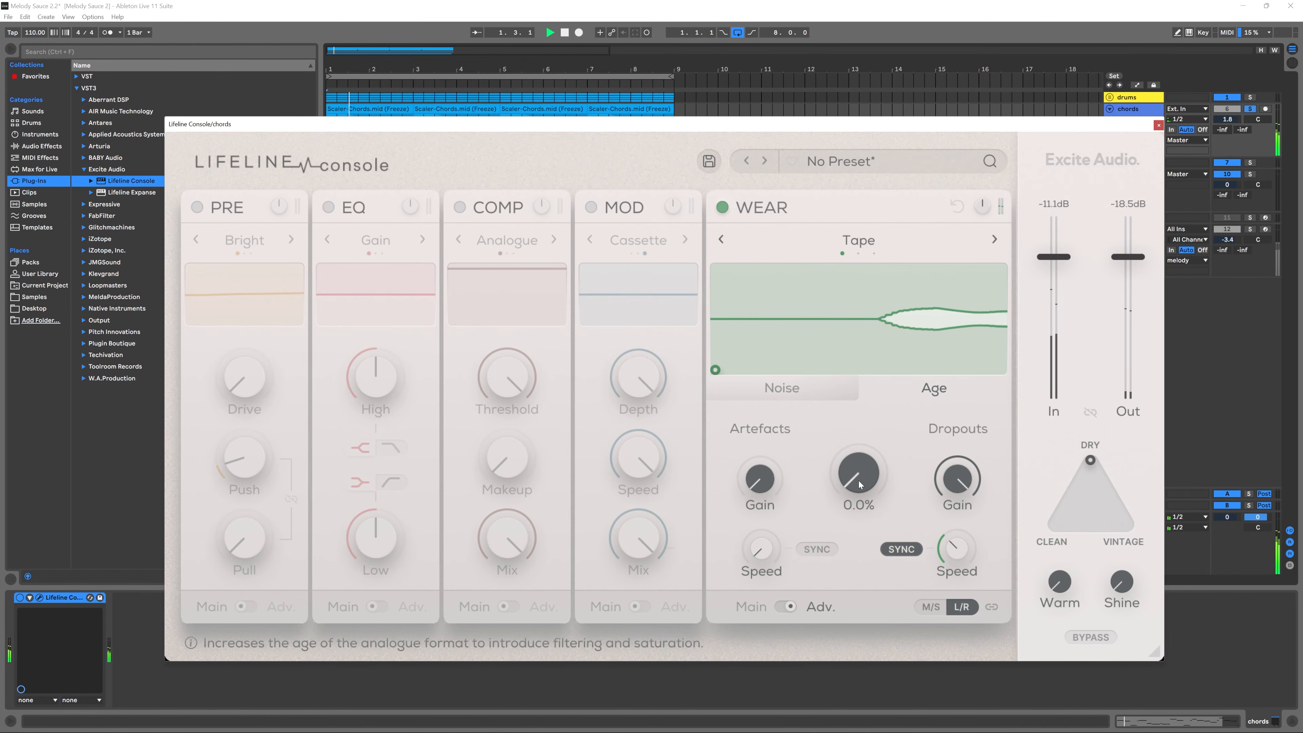
left_click_drag(973, 553, 968, 532)
key("space")
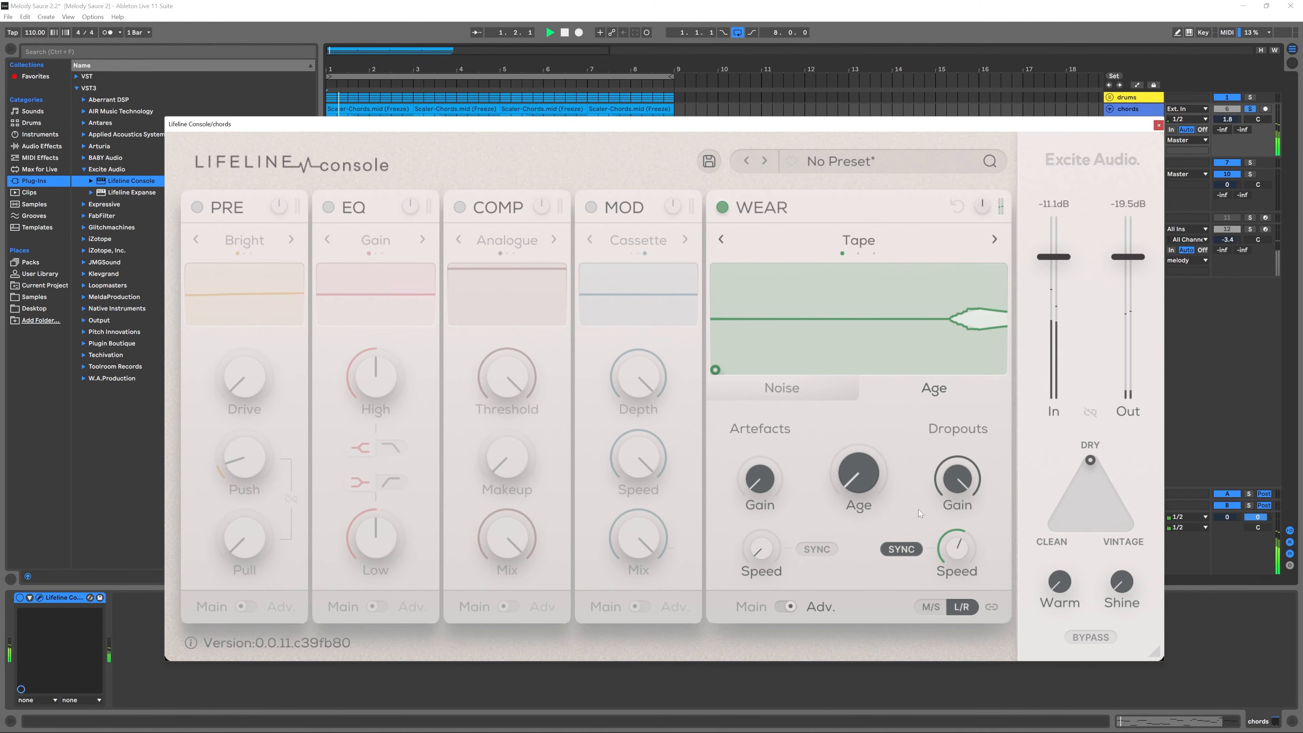
key("space")
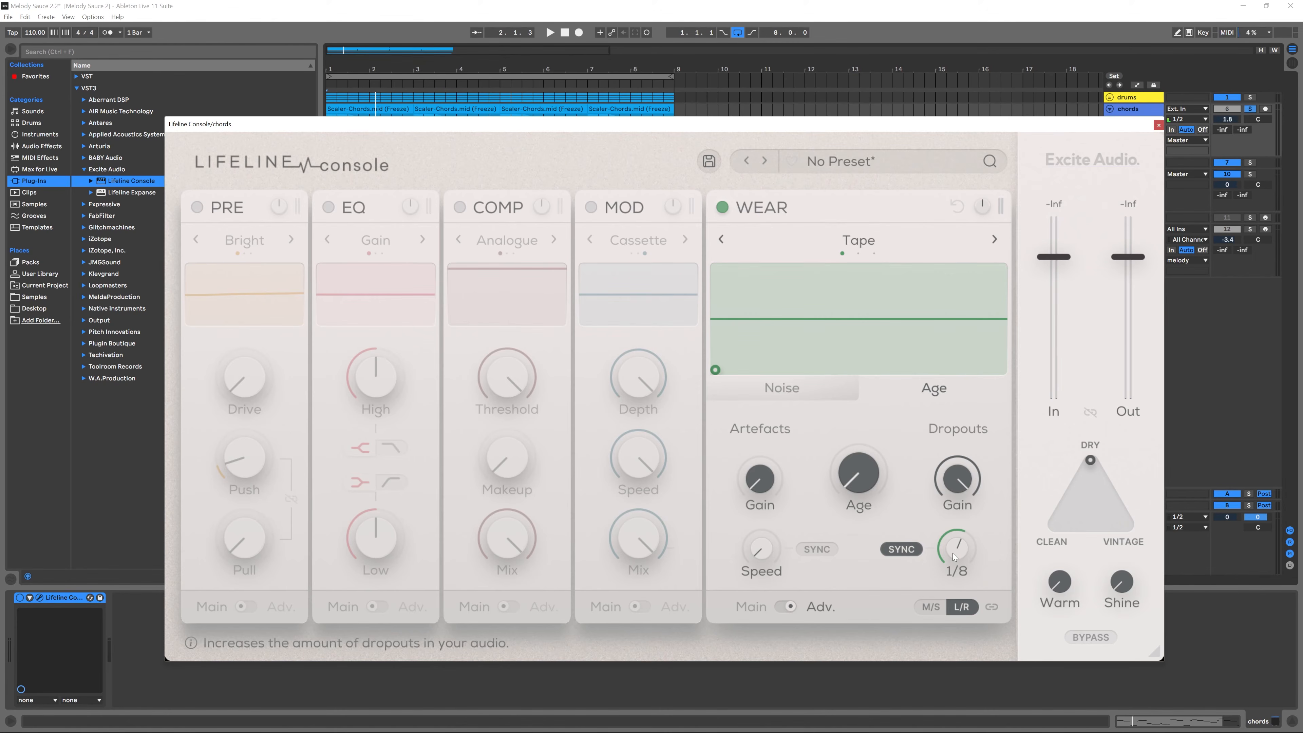
- Sync the artefacts to the tempo at 1/4D and turn the dropouts' speed and gain fully down
left_click(817, 549)
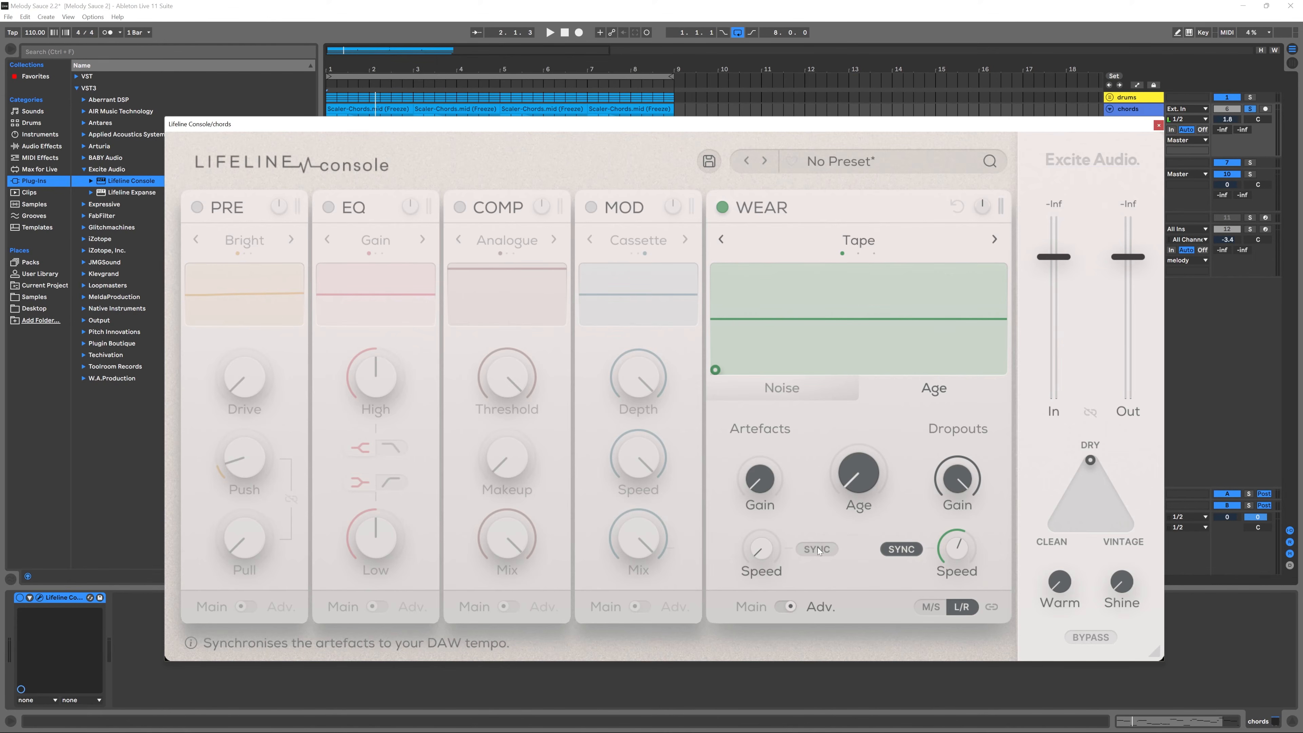
left_click_drag(769, 553, 768, 508)
left_click_drag(957, 537, 956, 545)
left_click_drag(952, 473, 947, 538)
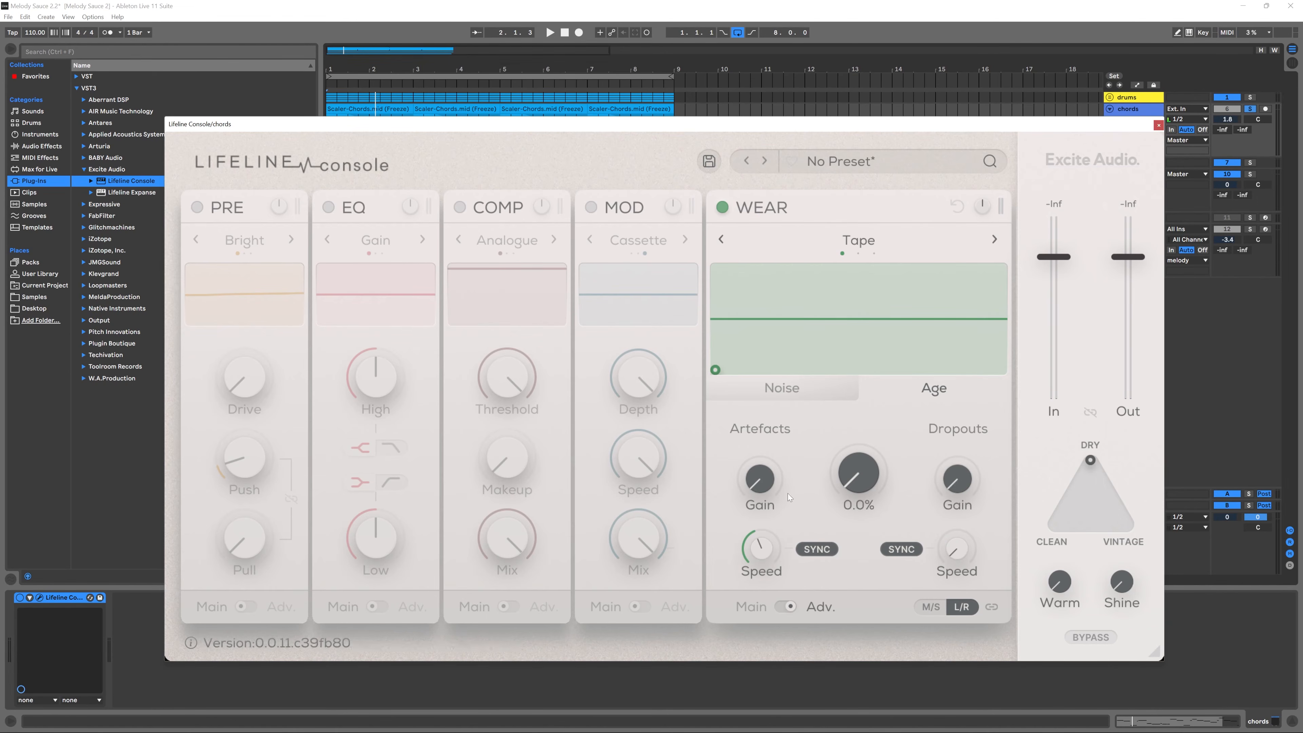
- Raise the artefacts' gain to 75.6% and their synced speed to 1/8T while auditioning the chords
left_click_drag(772, 486, 765, 429)
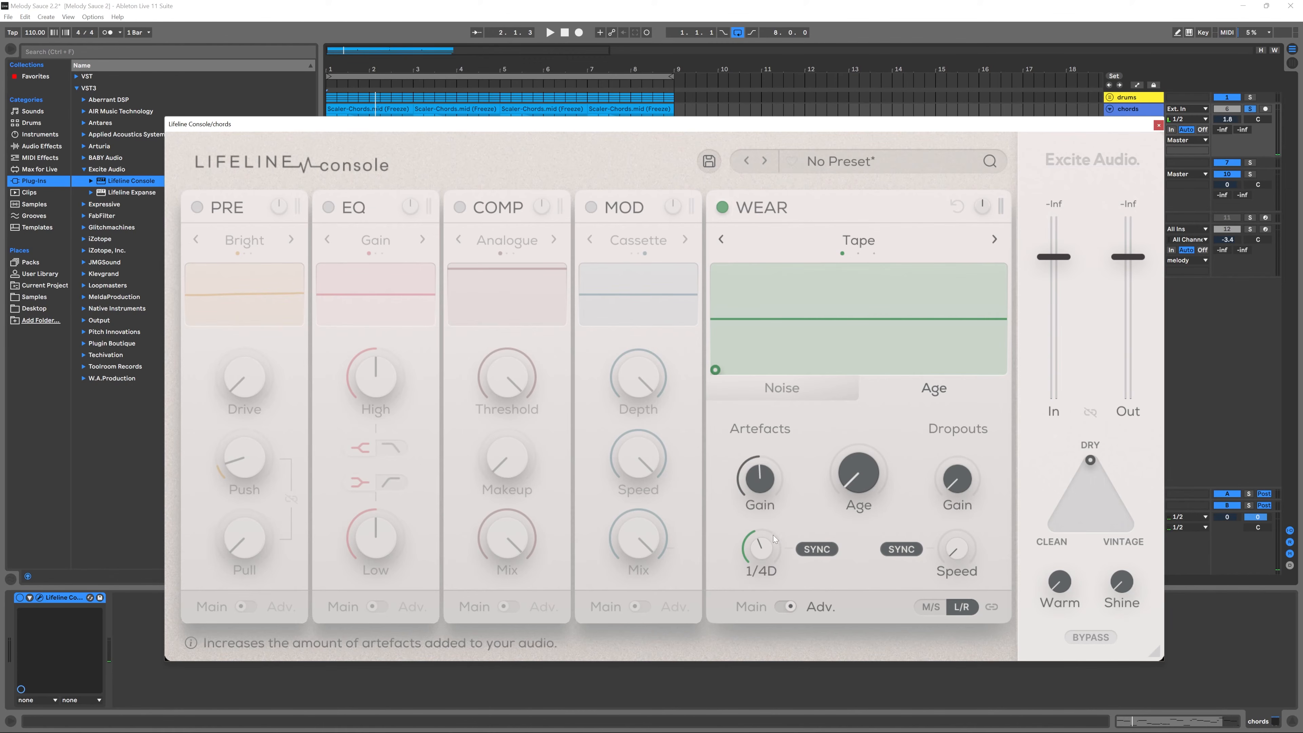
key("space")
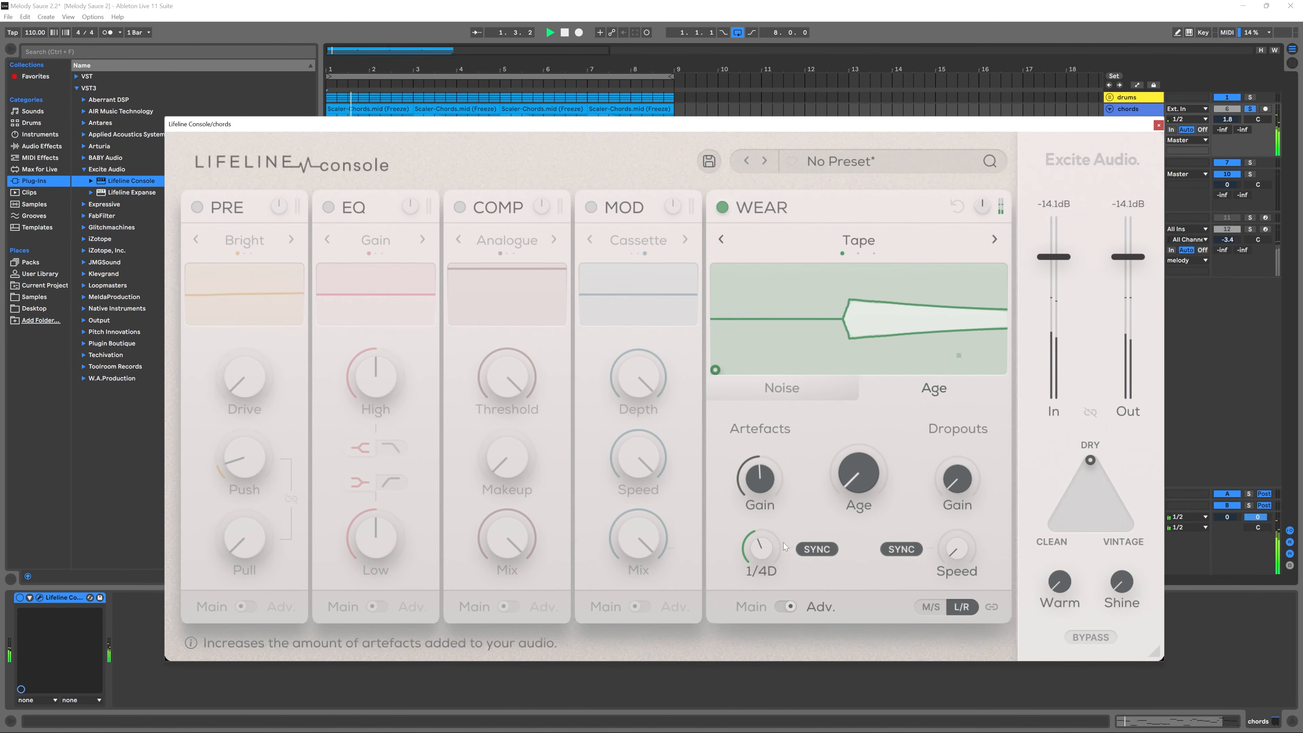
left_click_drag(778, 499, 776, 447)
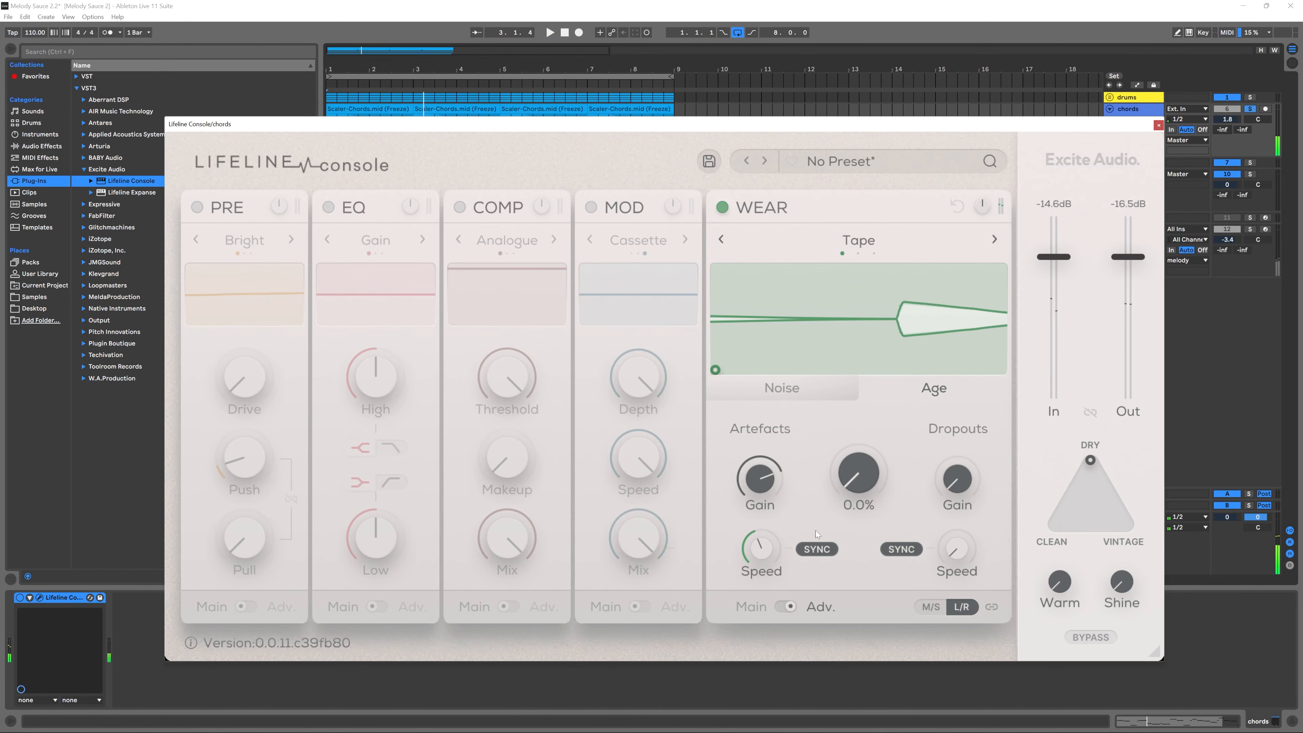
left_click_drag(769, 557, 777, 526)
key("space")
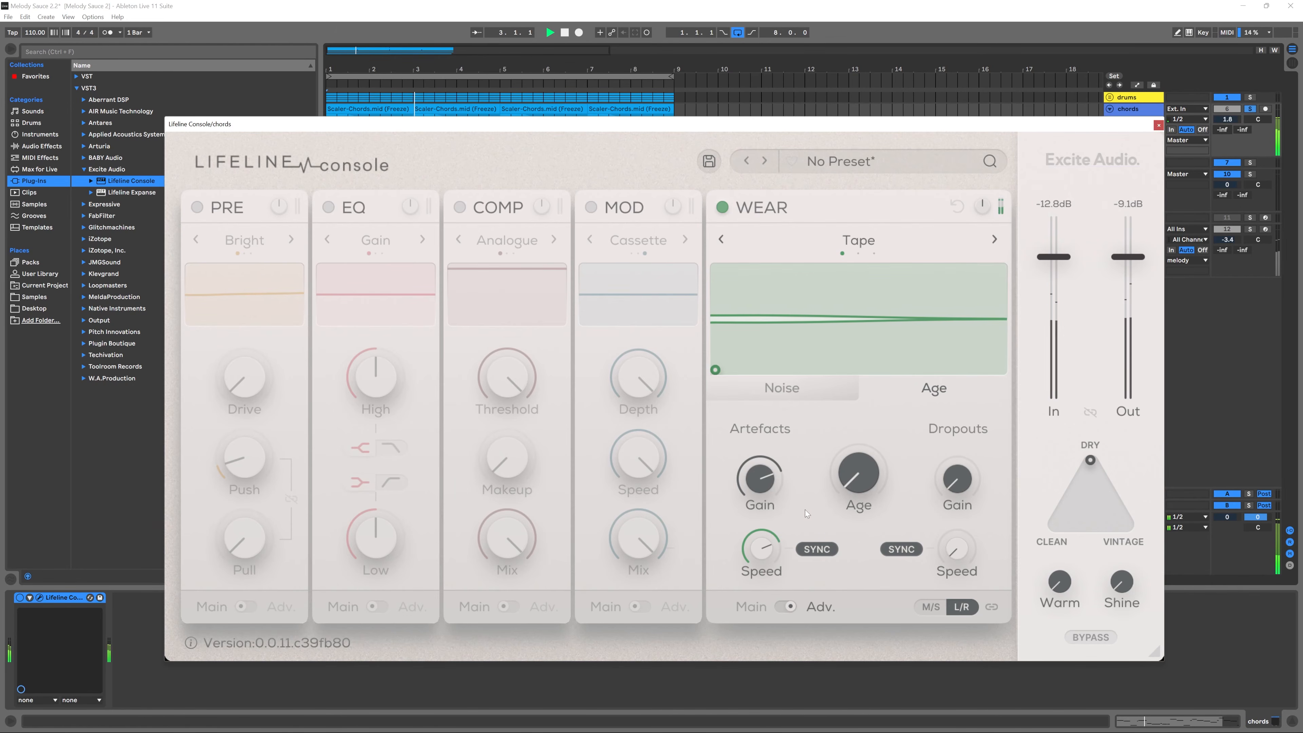
key("space")
- Switch WEAR to Vinyl, play the chords with the synced artefacts, and check the artefacts' speed
left_click(994, 240)
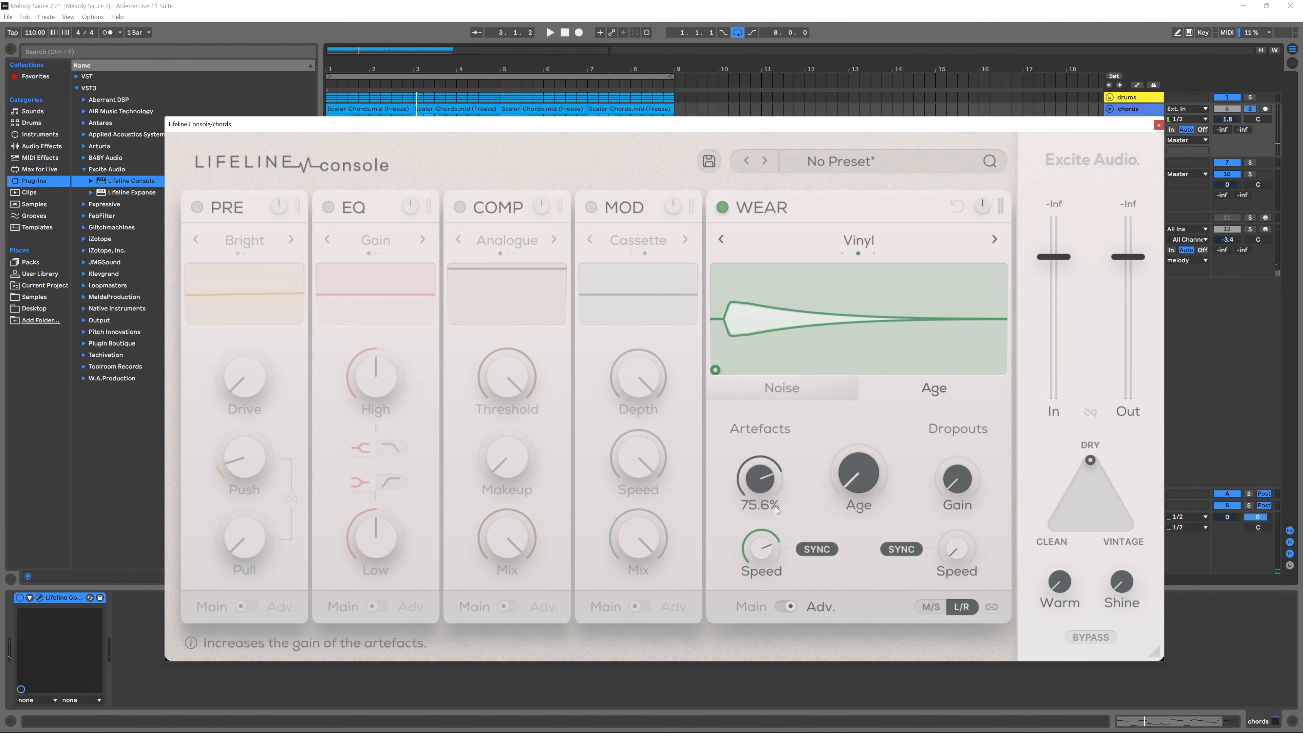
key("space")
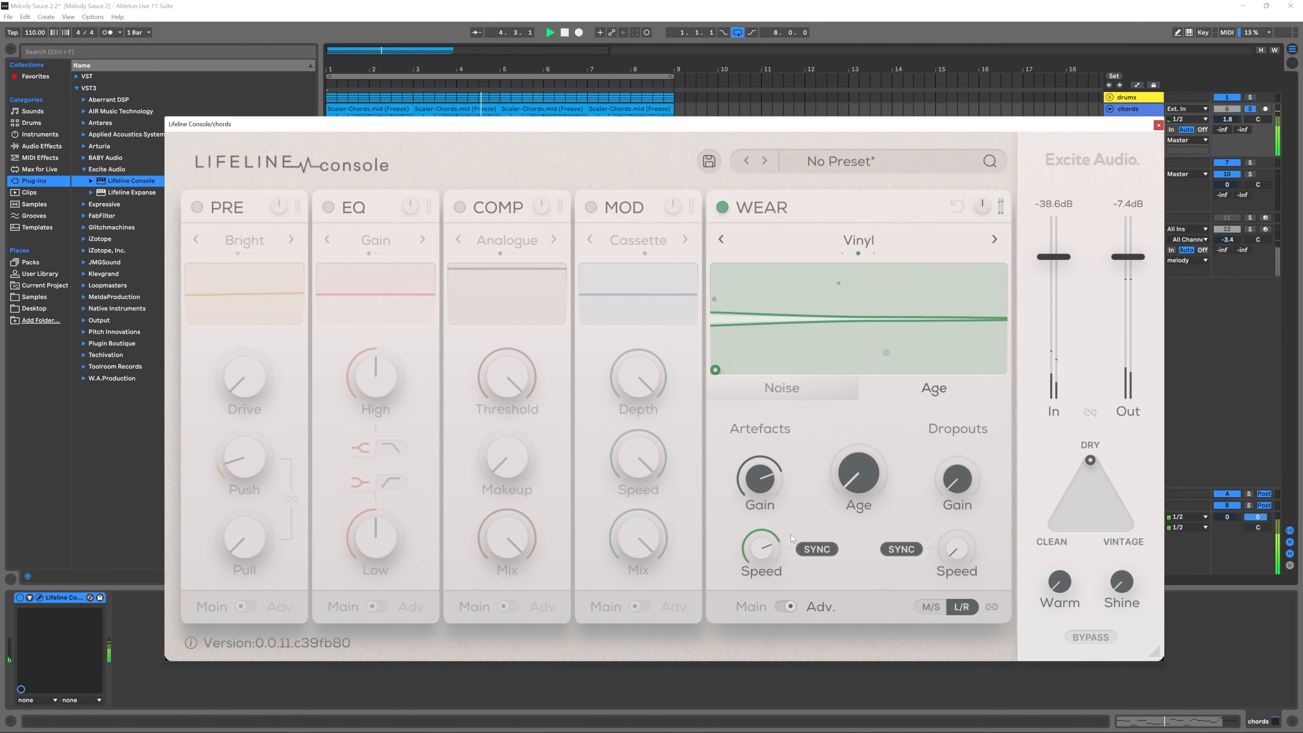
key("space")
mouse_move(757, 547)
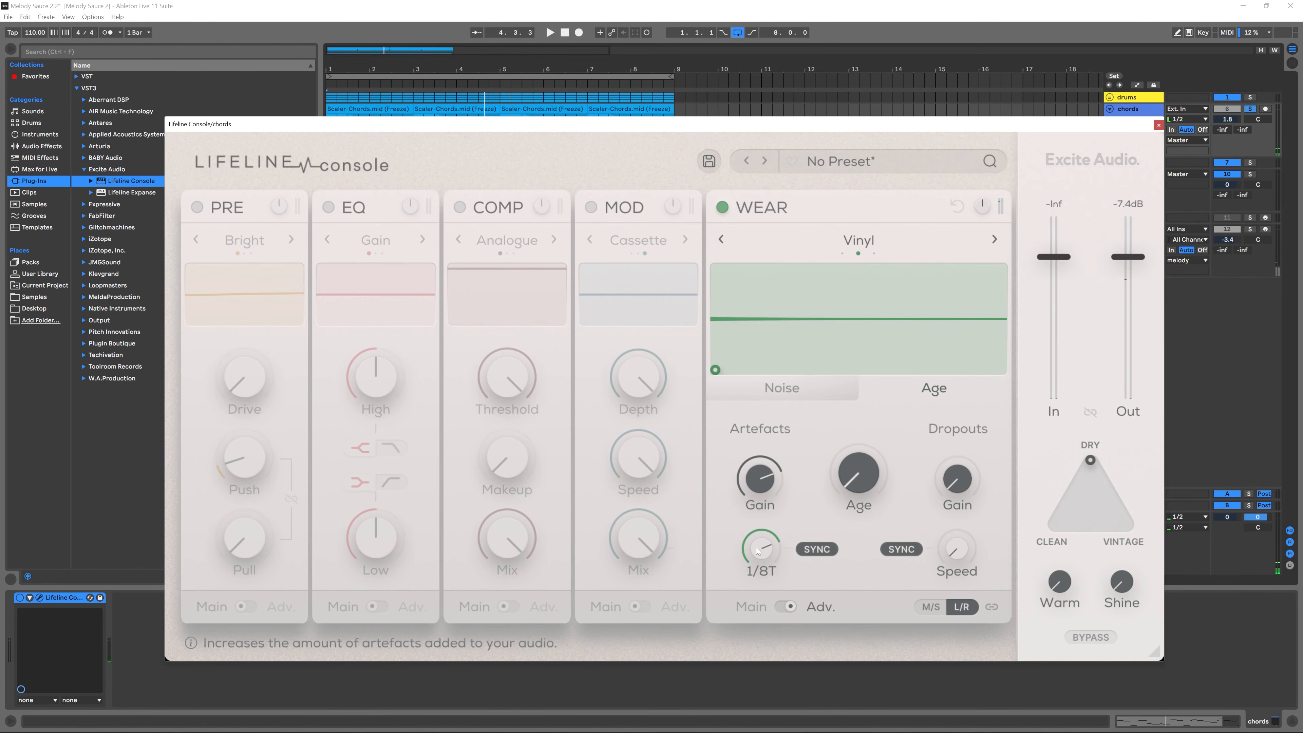
- Raise WEAR's Age to about three-quarters and play the chords with the vinyl ageing
mouse_move(870, 484)
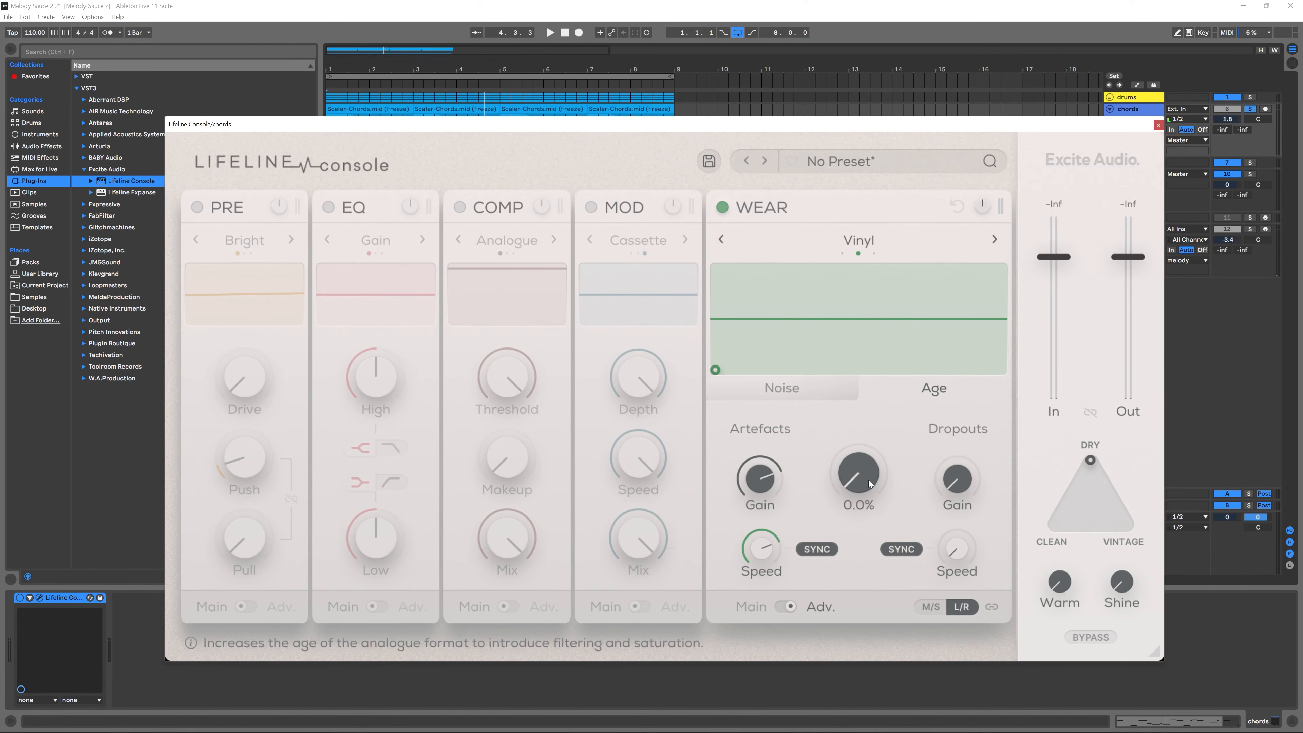
left_click_drag(870, 484, 832, 437)
key("space")
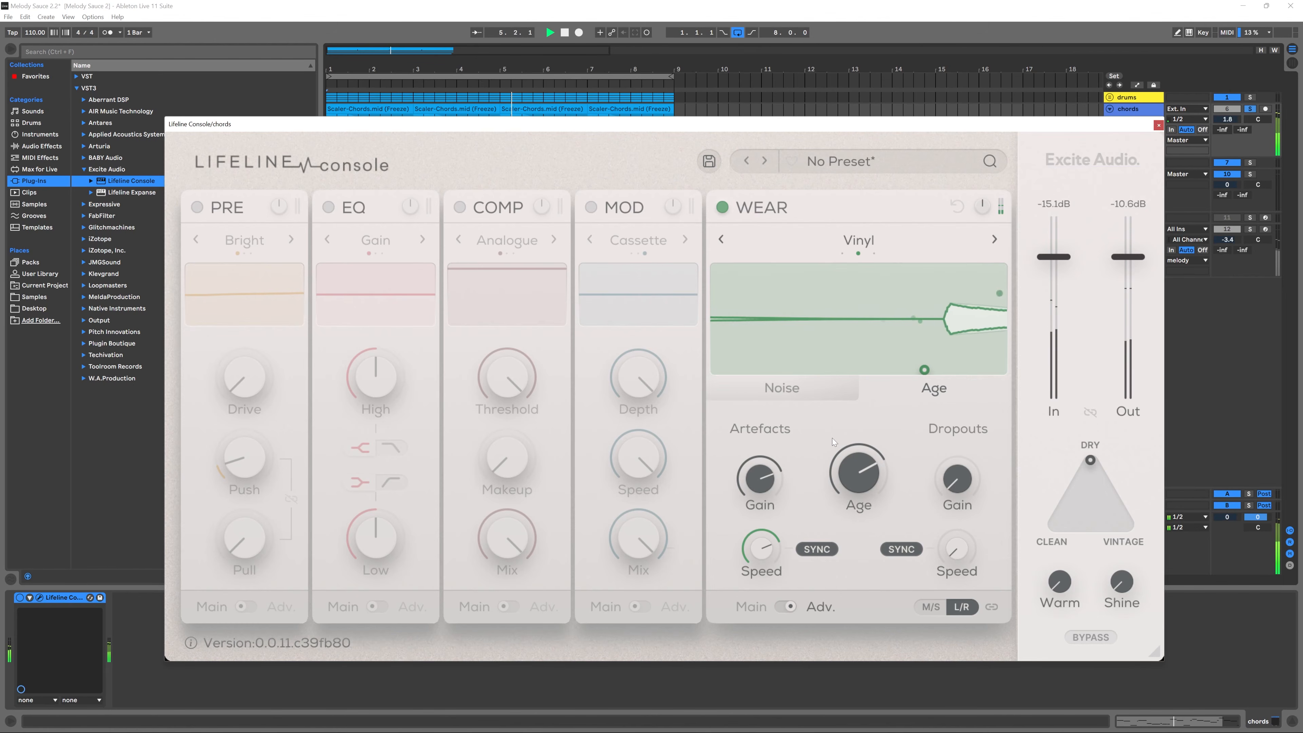
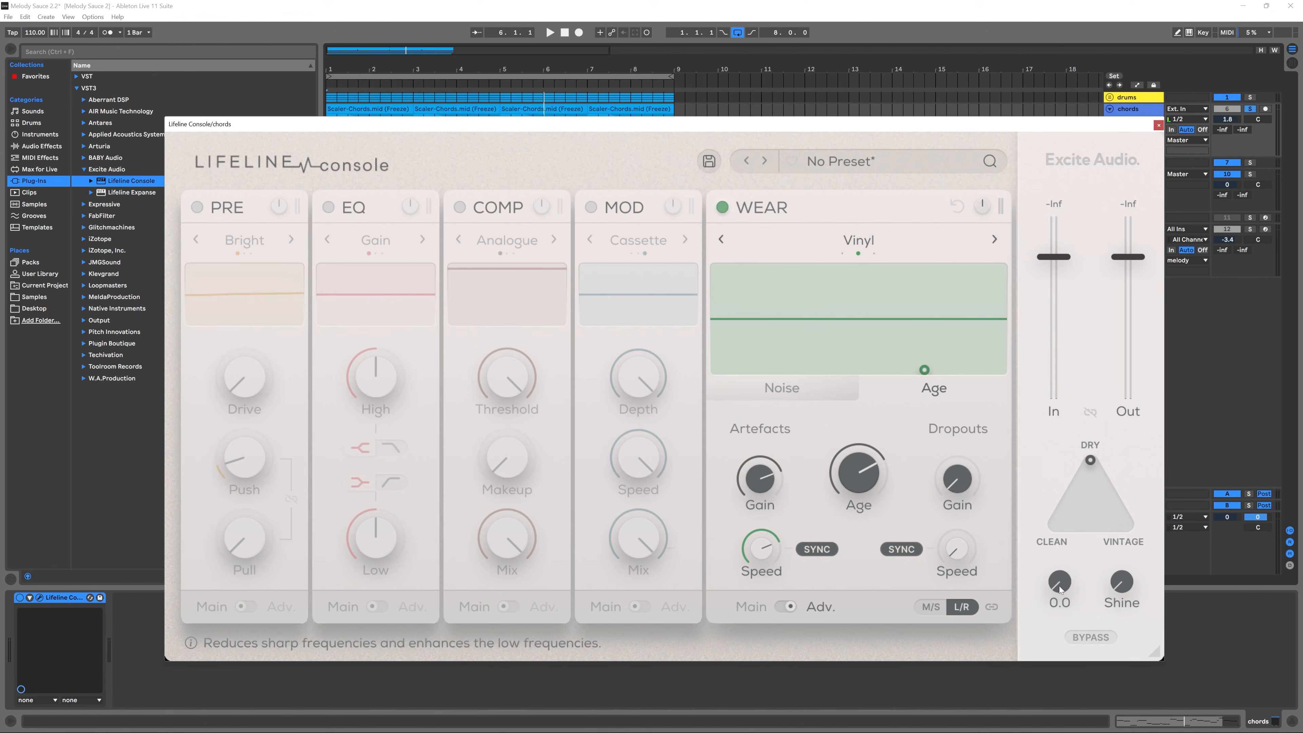
- Play the chords while raising the output section's Warm control to 100.0
left_click_drag(1059, 586, 1041, 503)
key("space")
left_click_drag(1062, 570, 1054, 429)
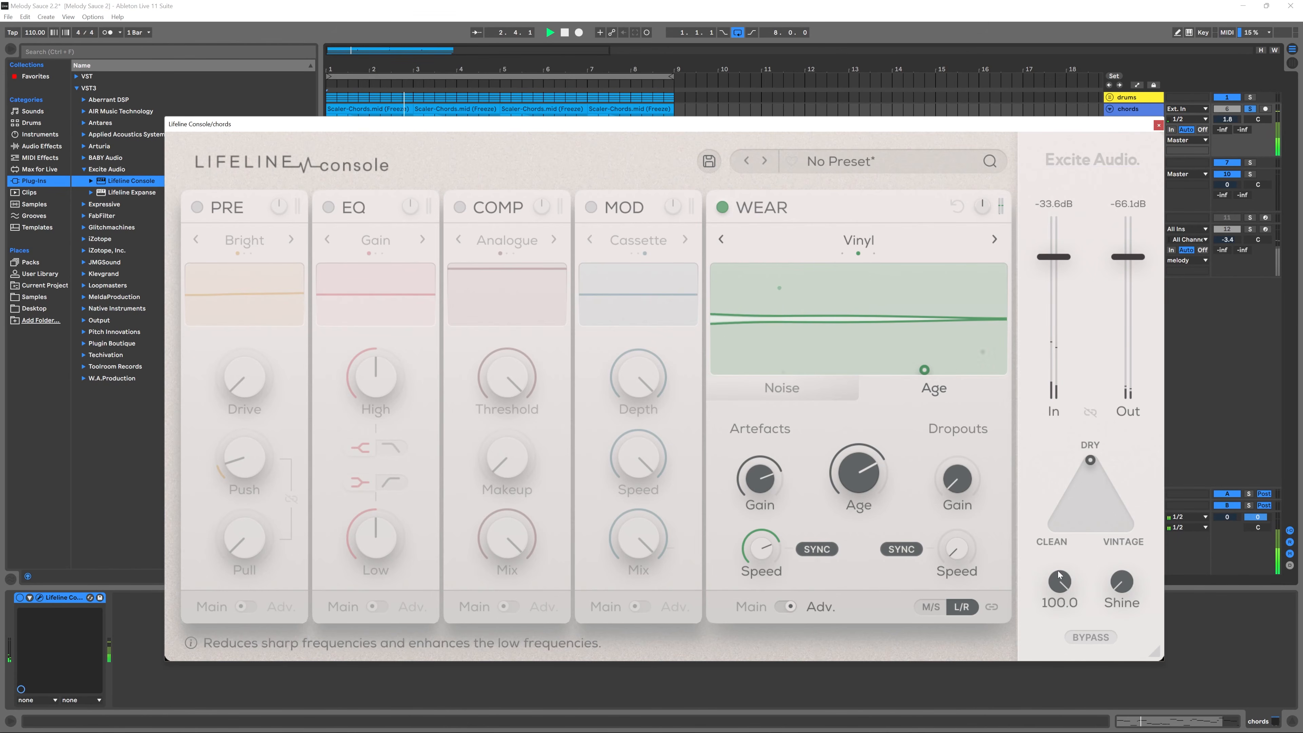
- Lower the WEAR artefacts' gain to about a third and replay the chords to hear the Warm setting
key("space")
left_click_drag(761, 480, 763, 537)
key("space")
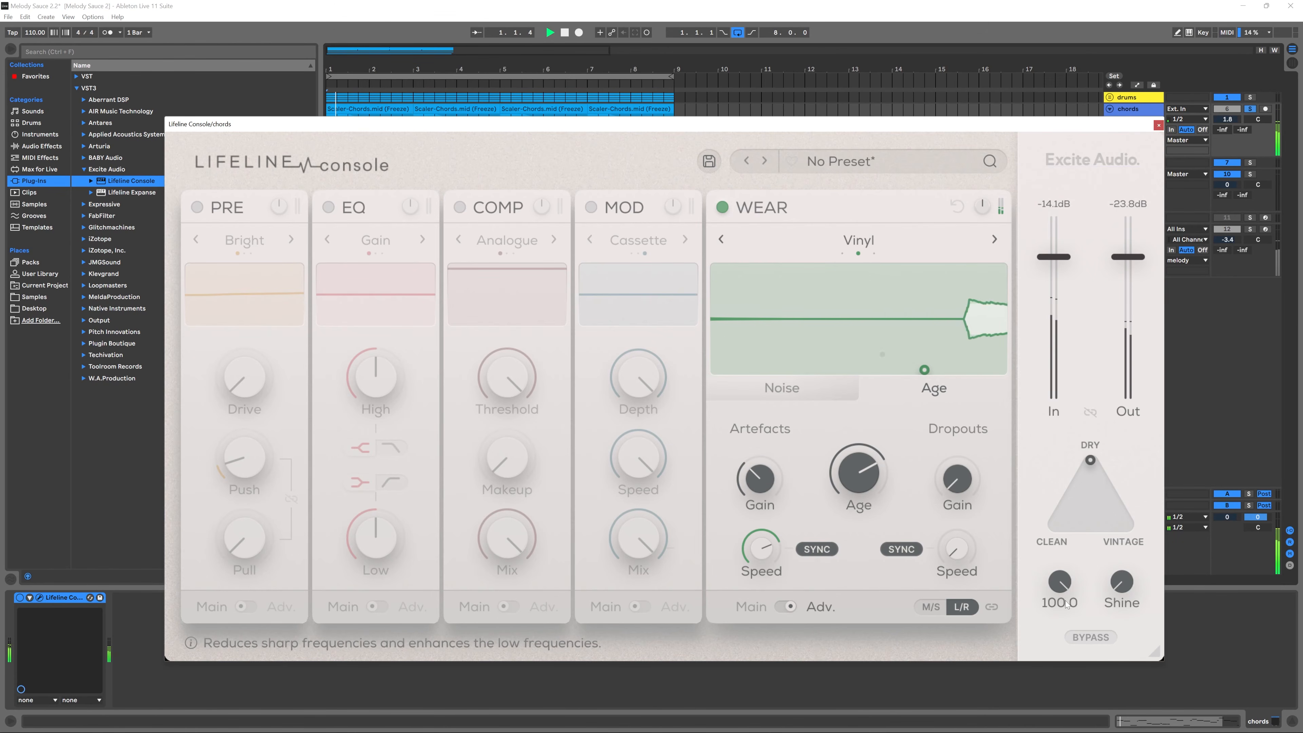
mouse_move(1060, 584)
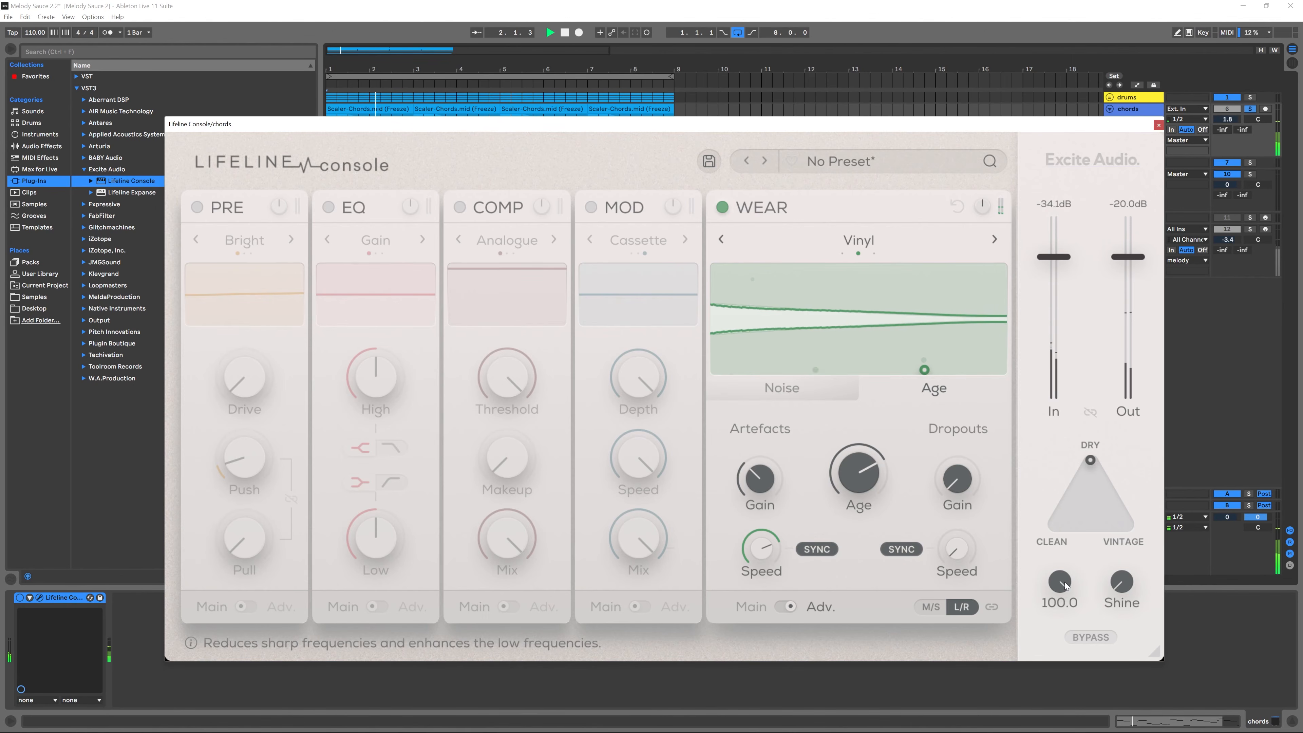
key("space")
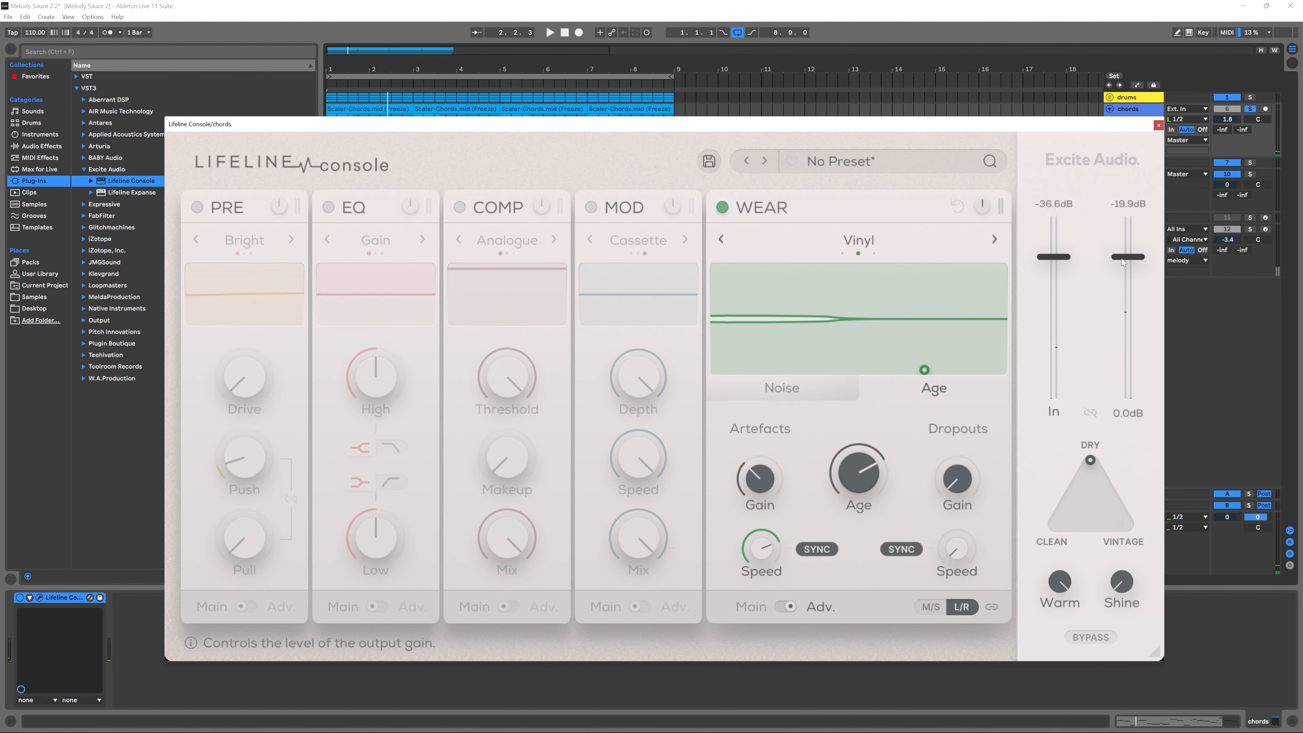
- Raise the output level to 3.6 dB and compare the chords with Warm at 0.0 and 100.0
left_click_drag(1121, 258, 1136, 244)
key("space")
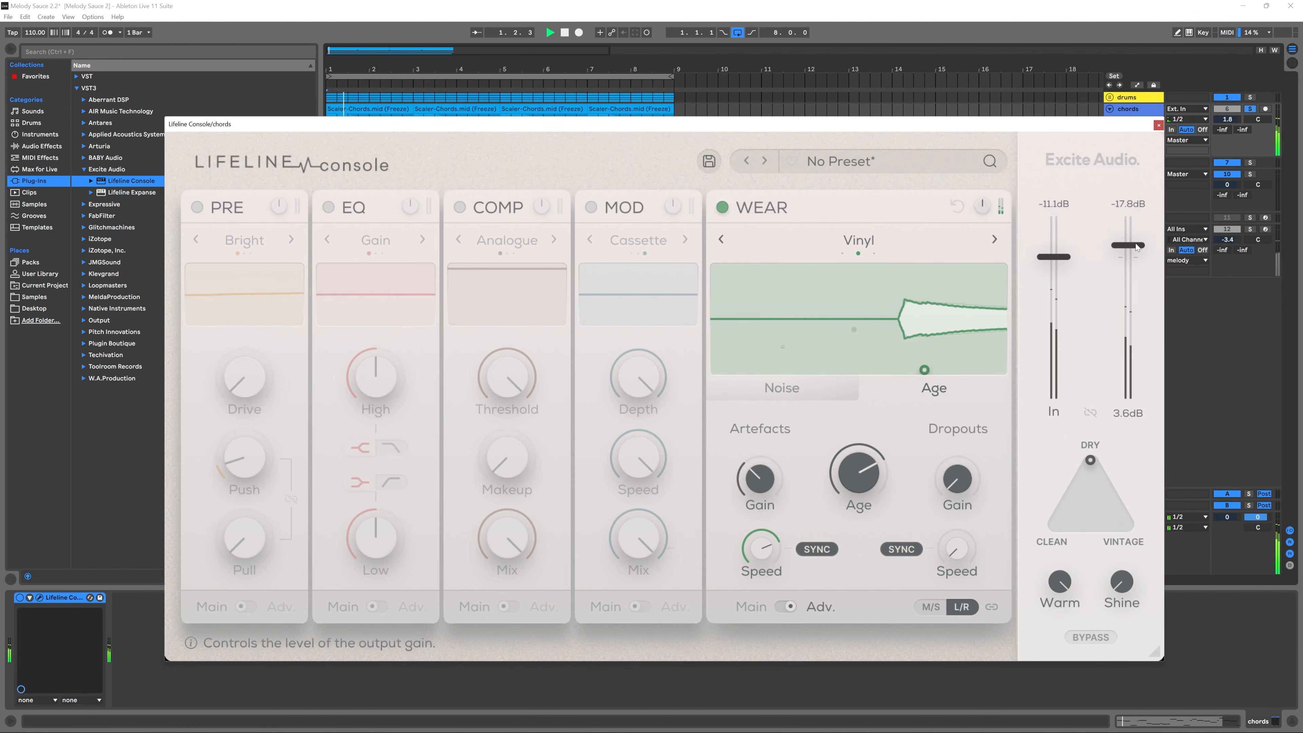
left_click_drag(1064, 582, 1073, 594)
key("space")
key("space")
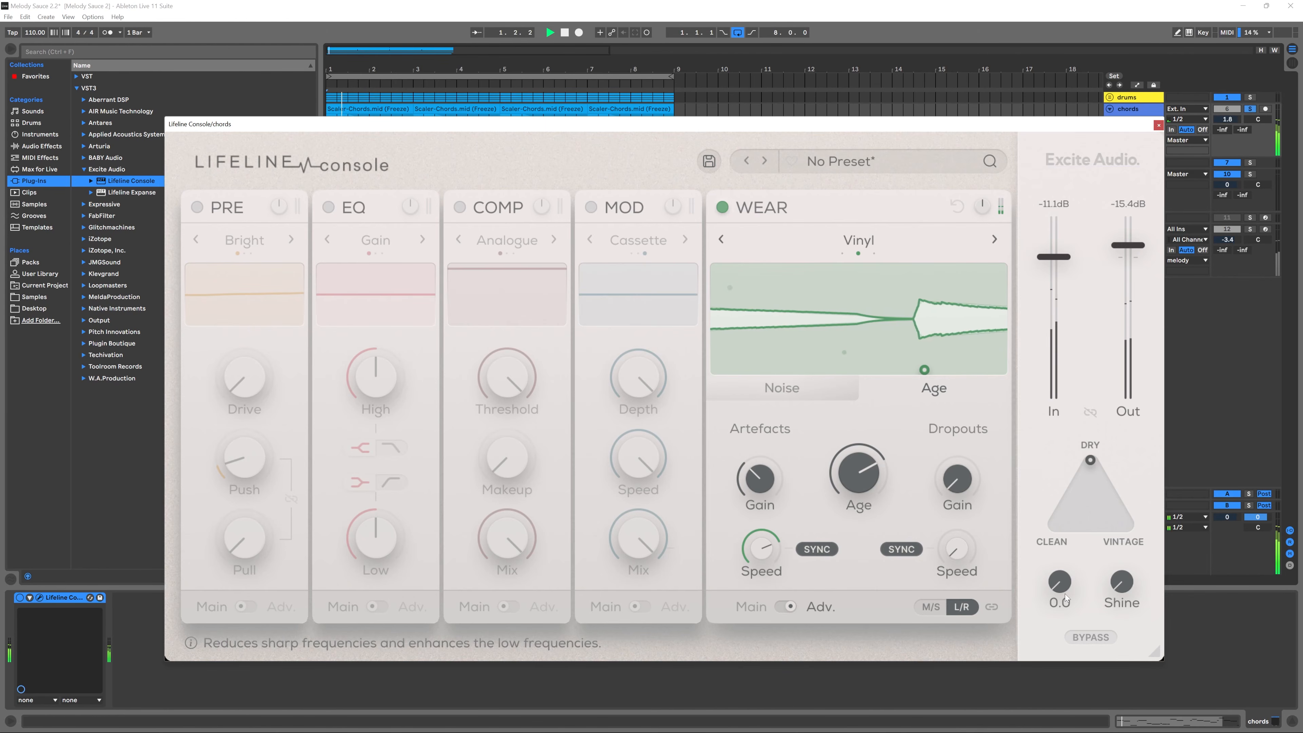
key("space")
key("space")
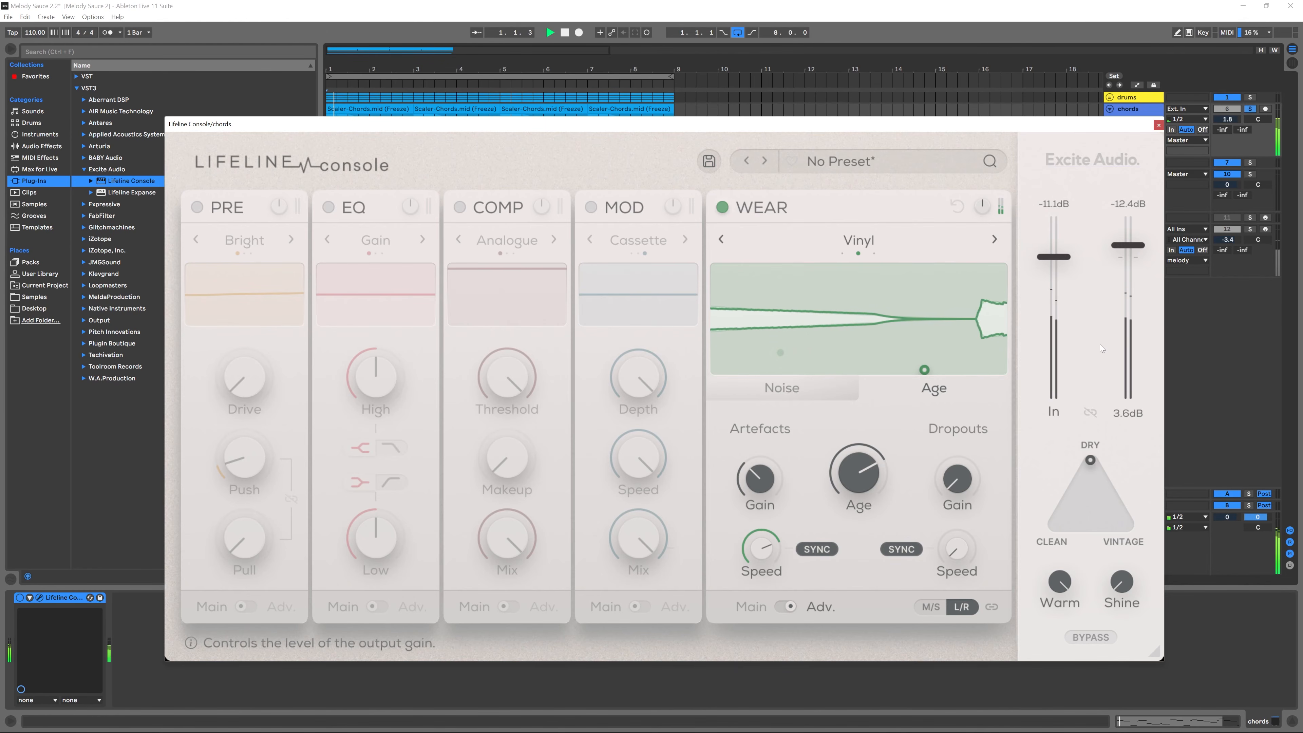
key("space")
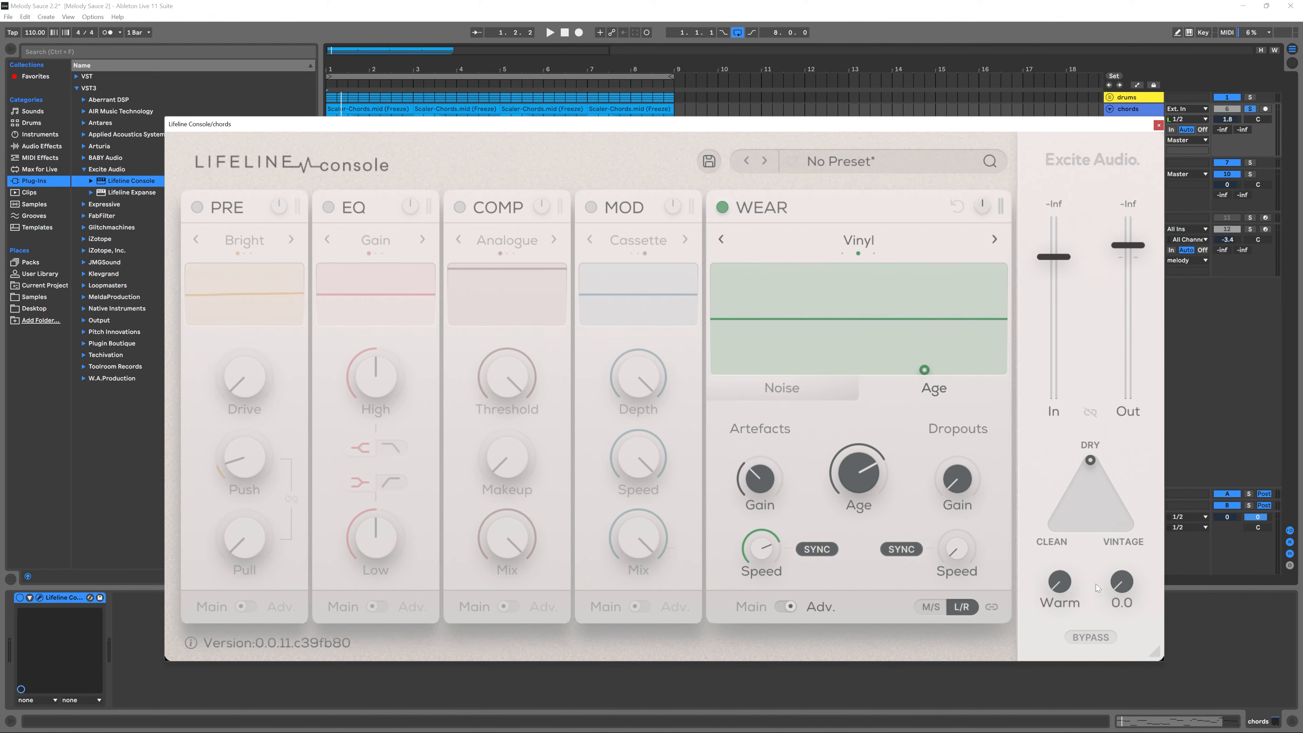
- Play the chords while sweeping Shine to 94.4, back to 0.0, and up to maximum
mouse_move(1122, 584)
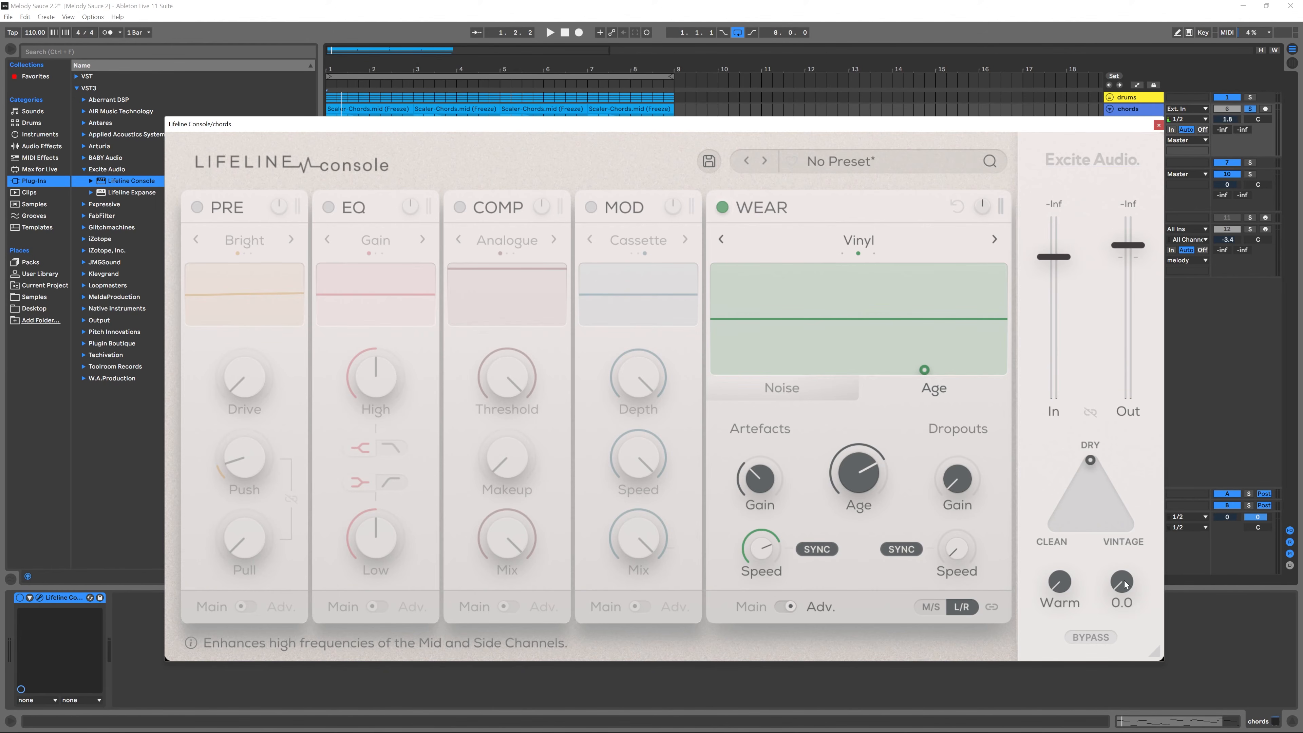
key("space")
left_click_drag(1129, 584, 1136, 499)
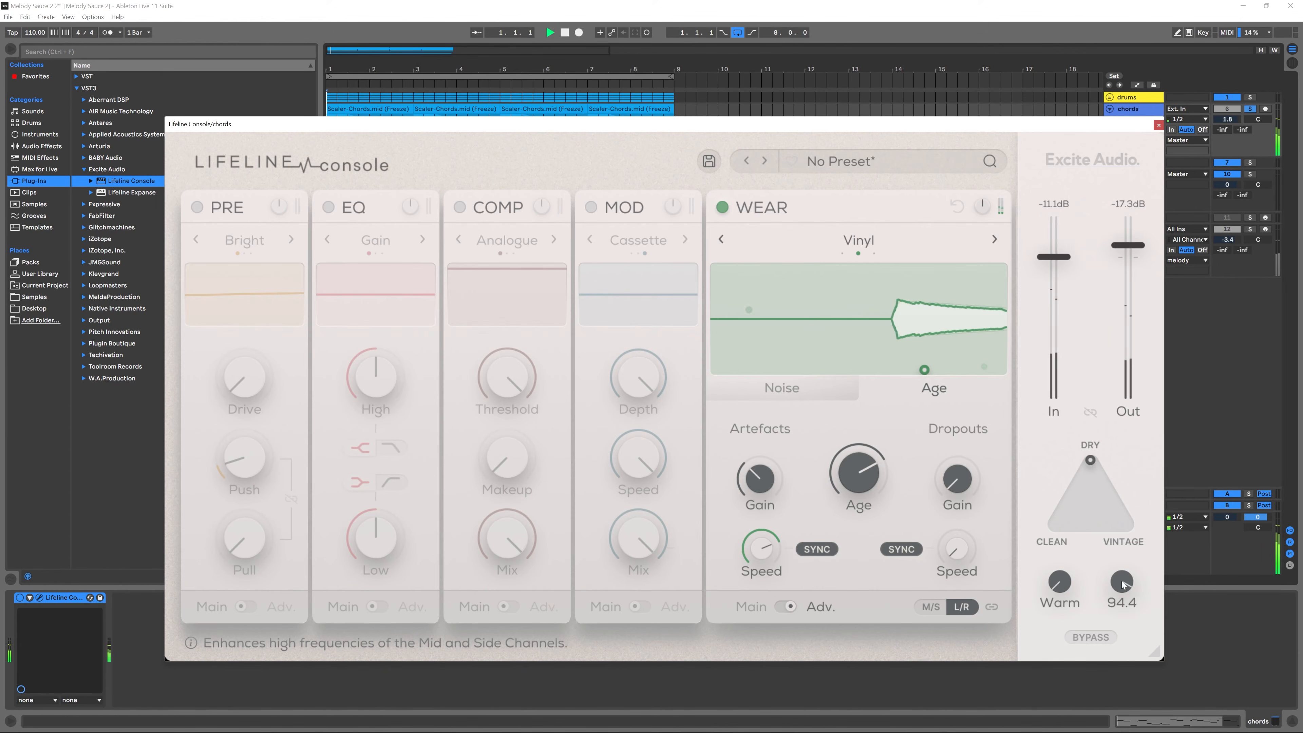
left_click_drag(1127, 575, 1123, 659)
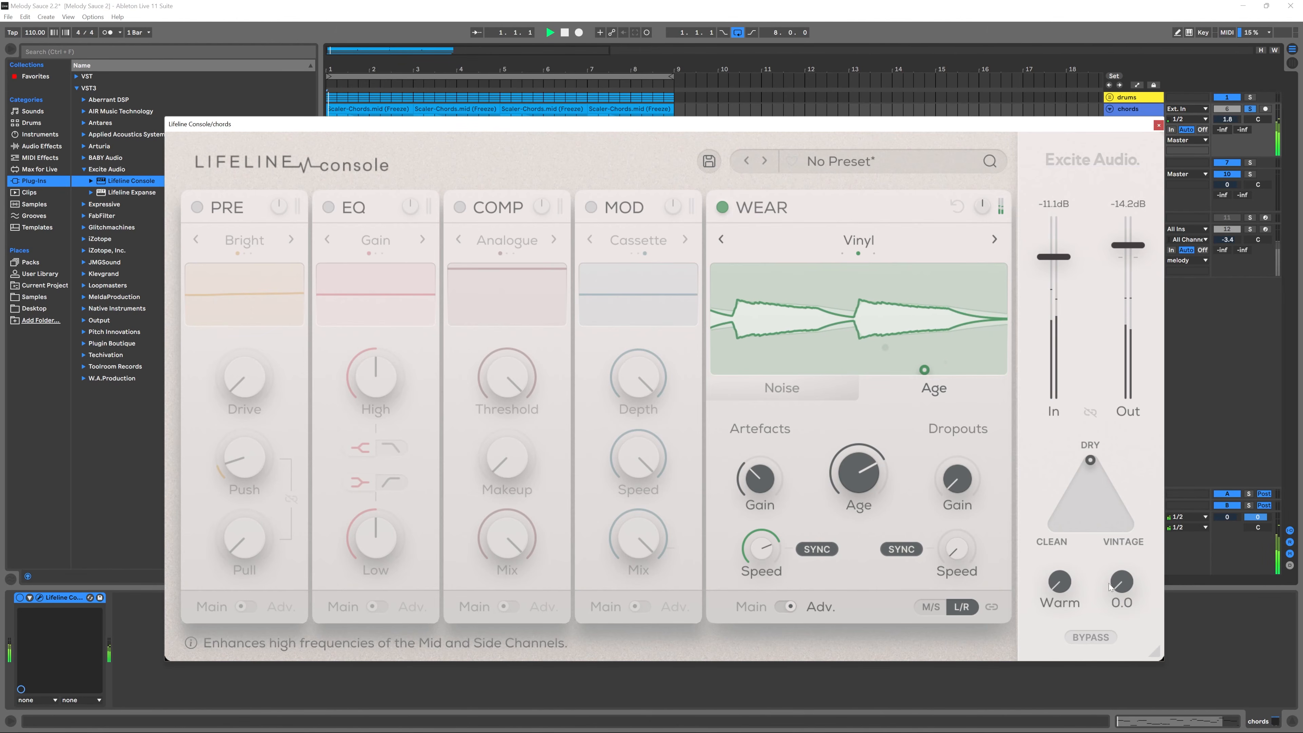
left_click_drag(1121, 595, 1147, 425)
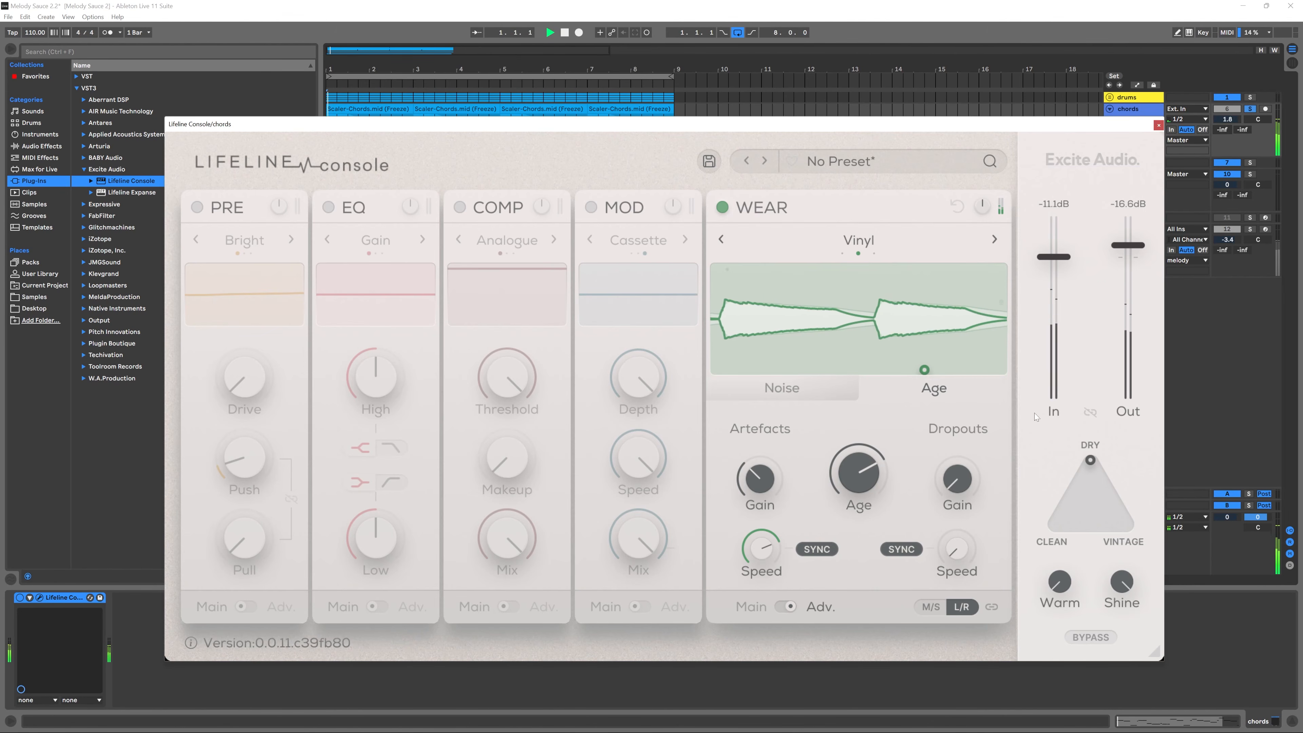
key("space")
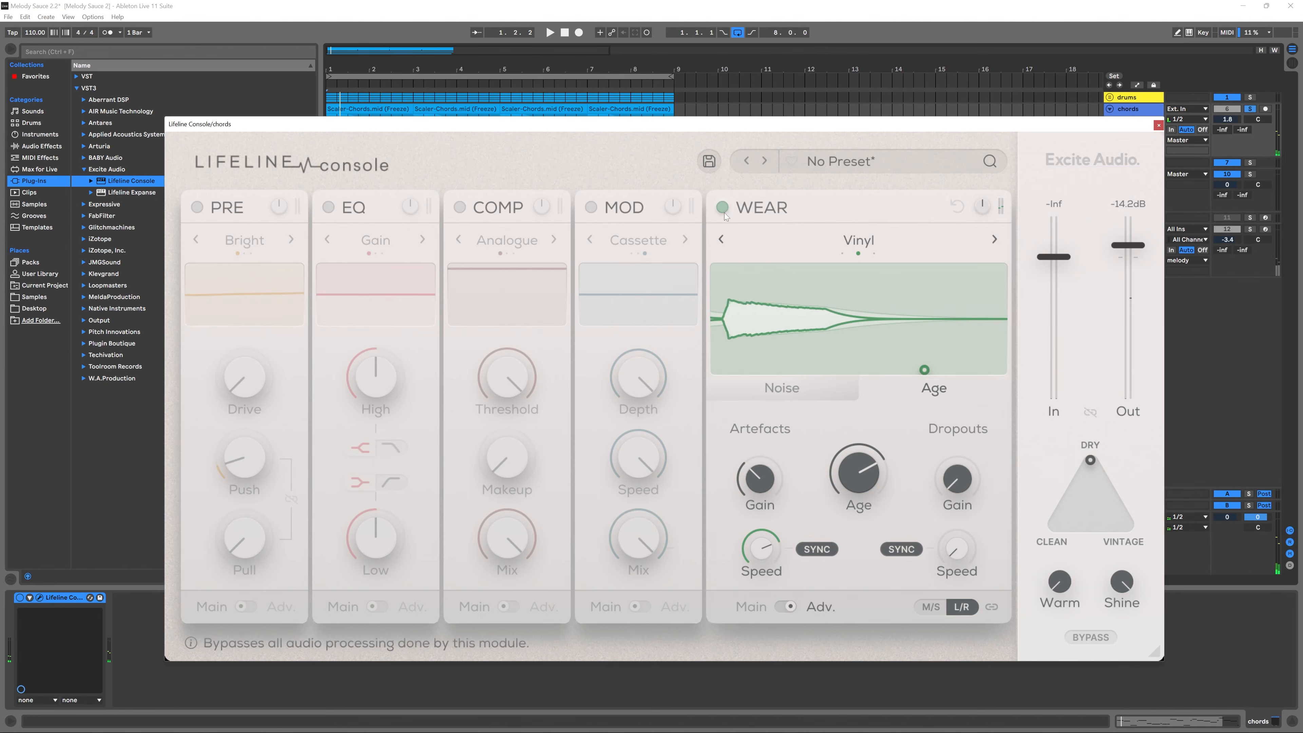
- Turn off the WEAR module and audition the chords with Shine at 100.0 and with Warm at 100.0
left_click(723, 207)
key("space")
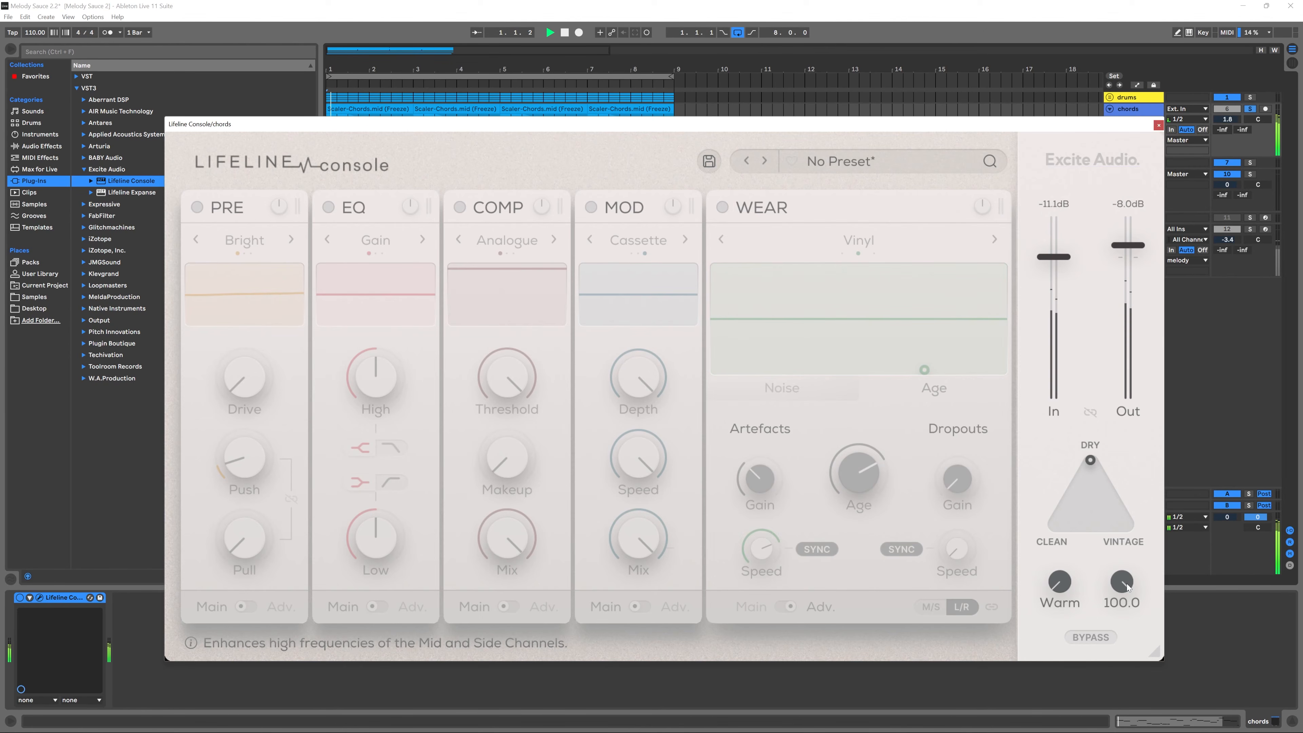
left_click_drag(1122, 582, 1108, 375)
key("space")
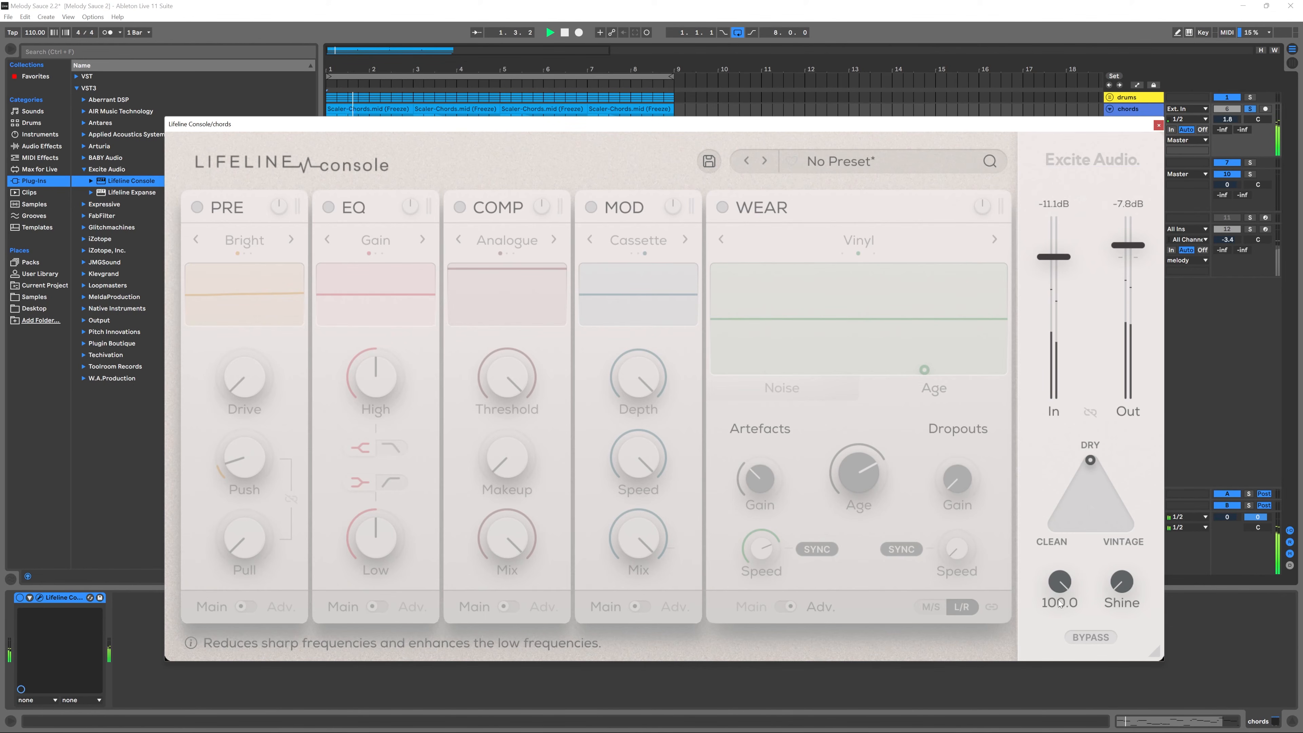
key("space")
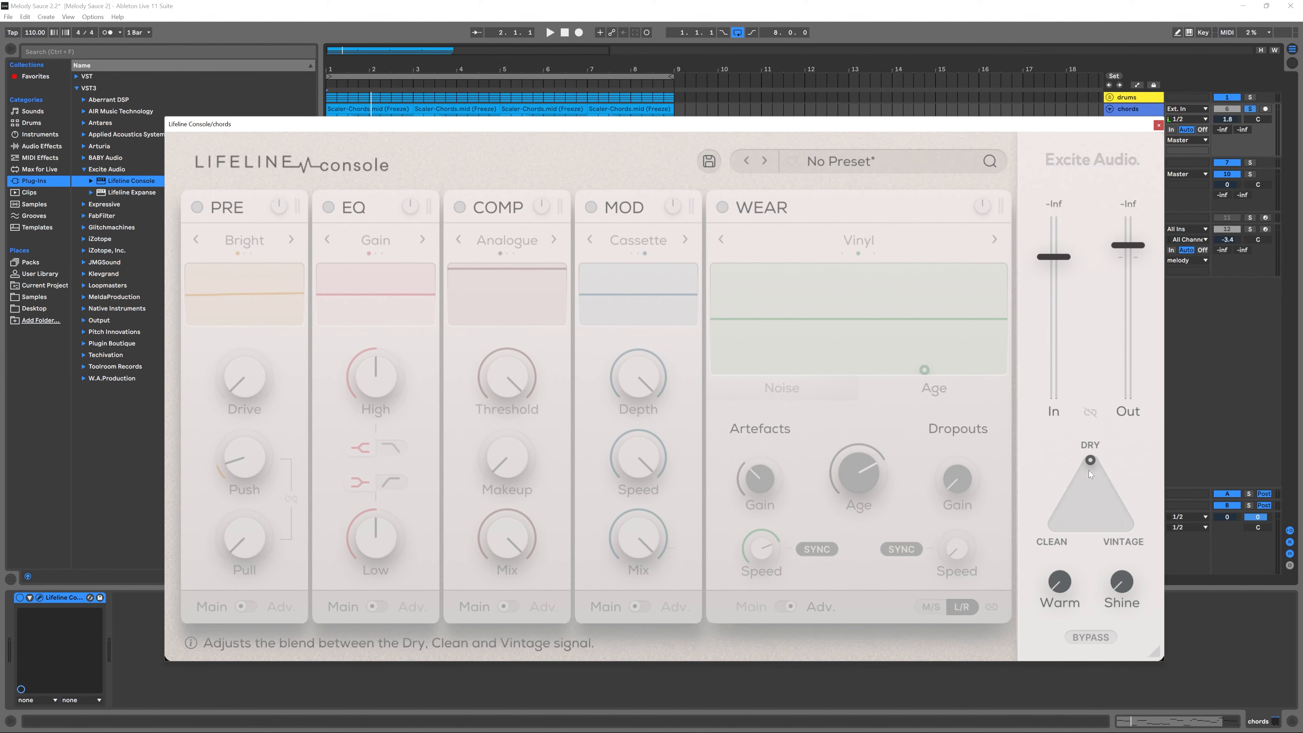
- Audition the chords at the Vintage, Clean and Dry corners of the blend triangle, and move the blend point near its centre
left_click_drag(1091, 461, 1146, 538)
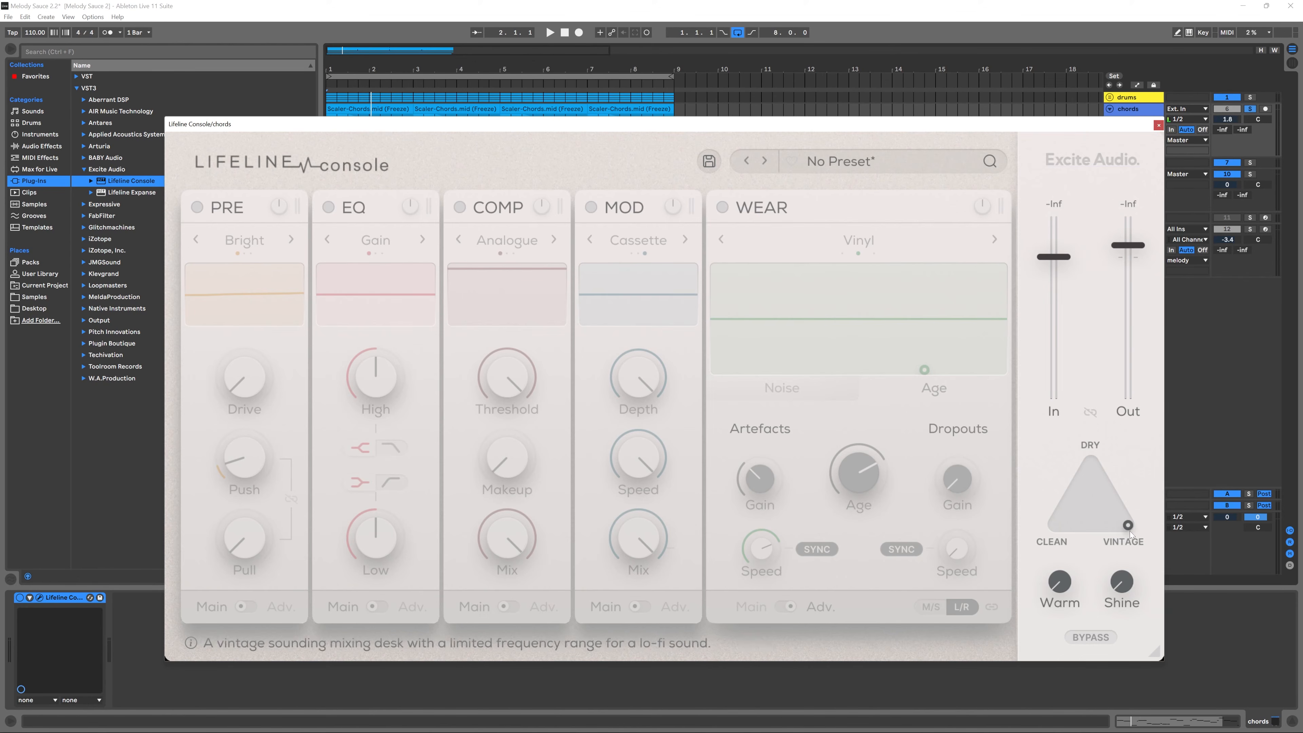
key("space")
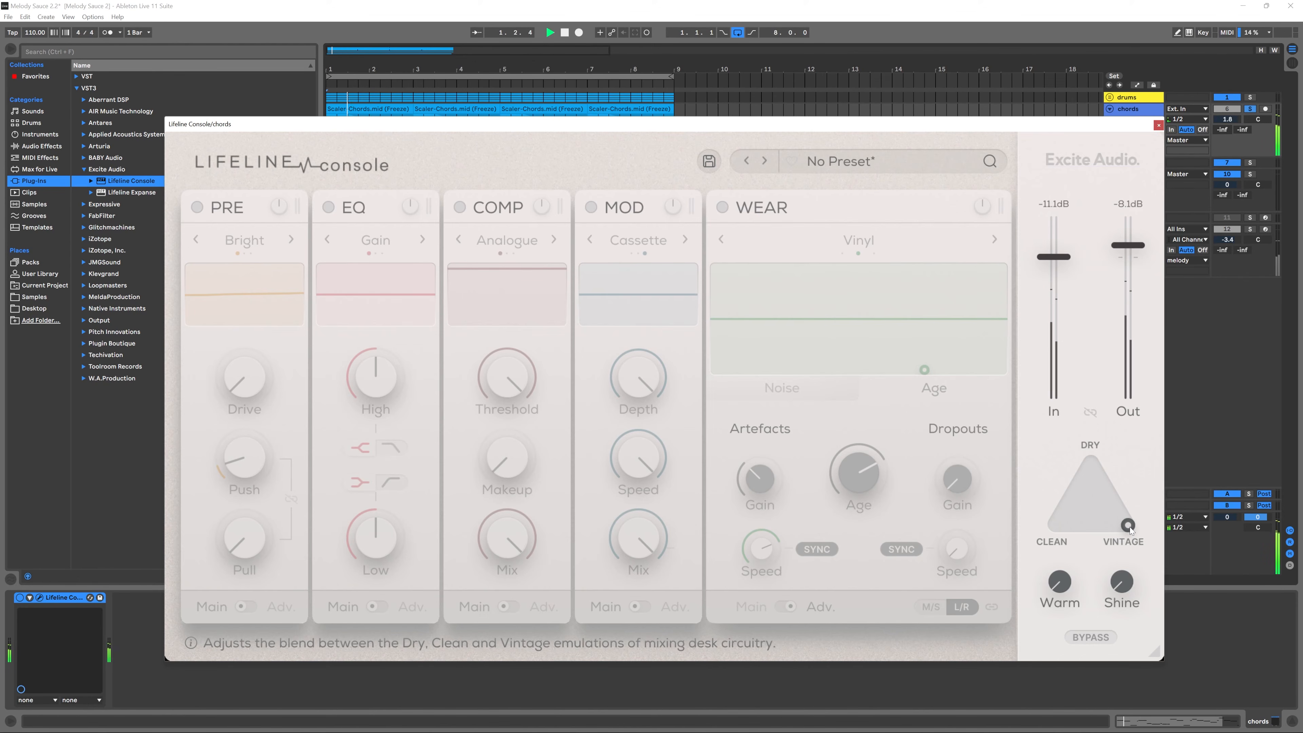
key("space")
left_click_drag(1130, 527, 1013, 568)
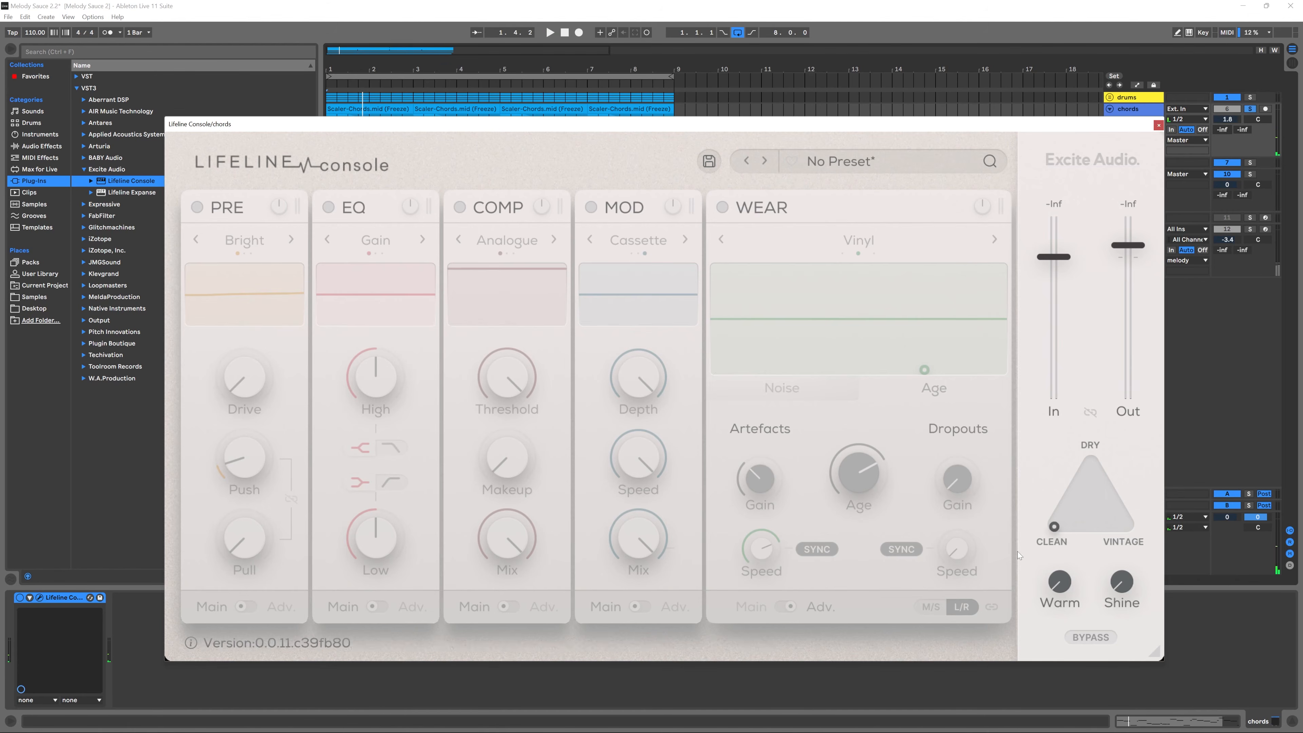
key("space")
left_click_drag(1054, 525, 1088, 462)
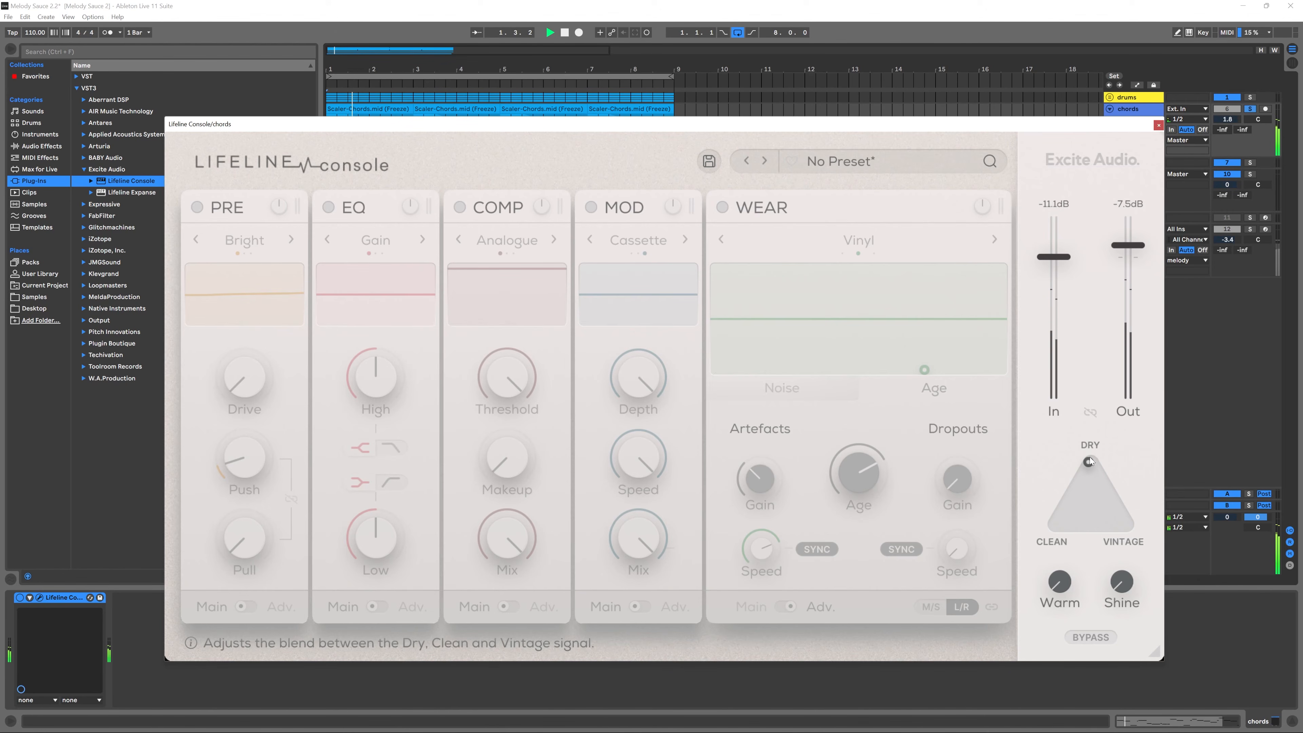
key("space")
left_click_drag(1090, 464, 1099, 498)
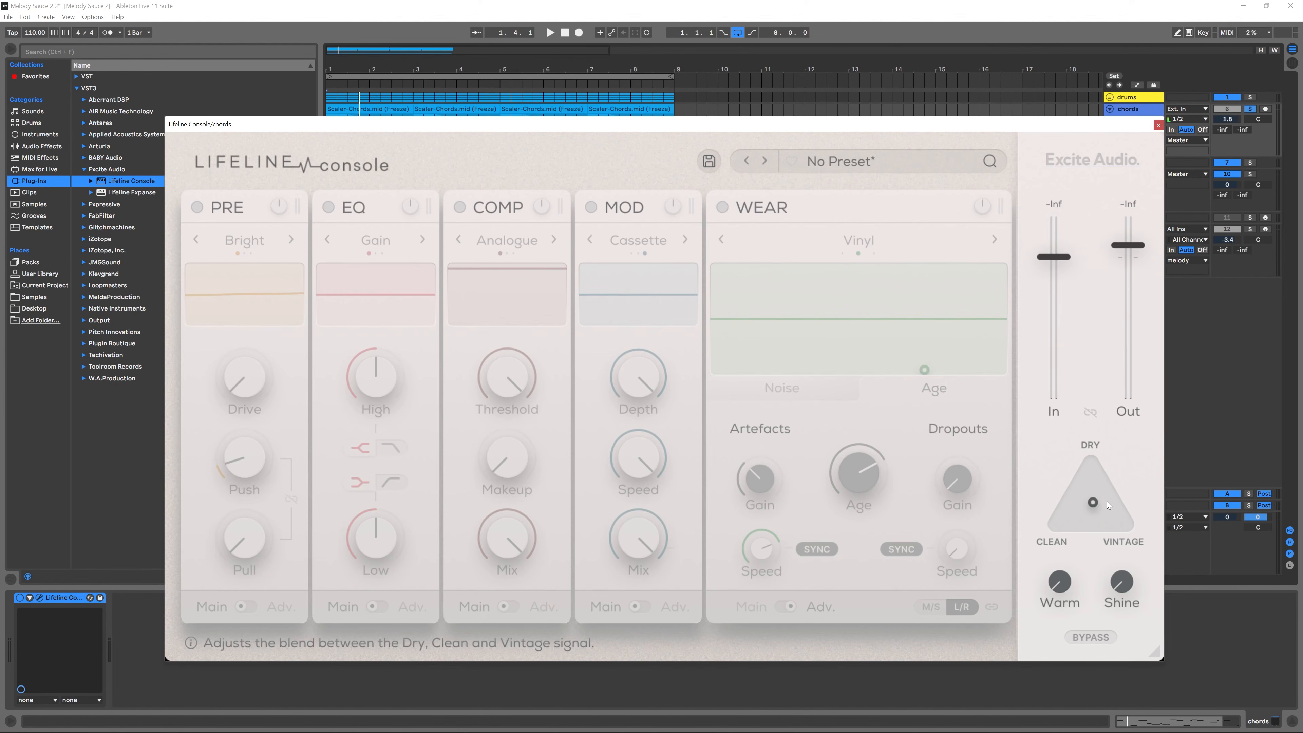
- Copy Lifeline Console from the chords track to the Master track, ahead of FabFilter Pro-L 2, and open its window
left_click(1159, 126)
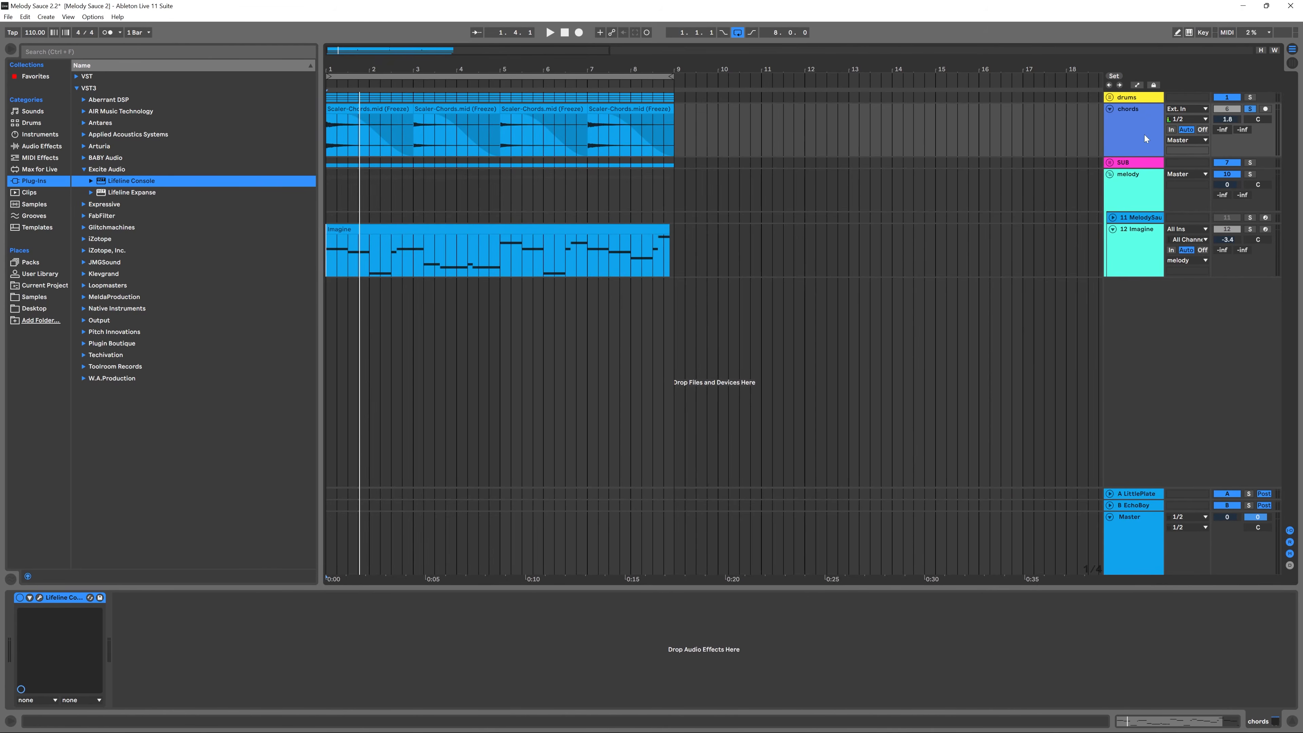
left_click(1136, 139)
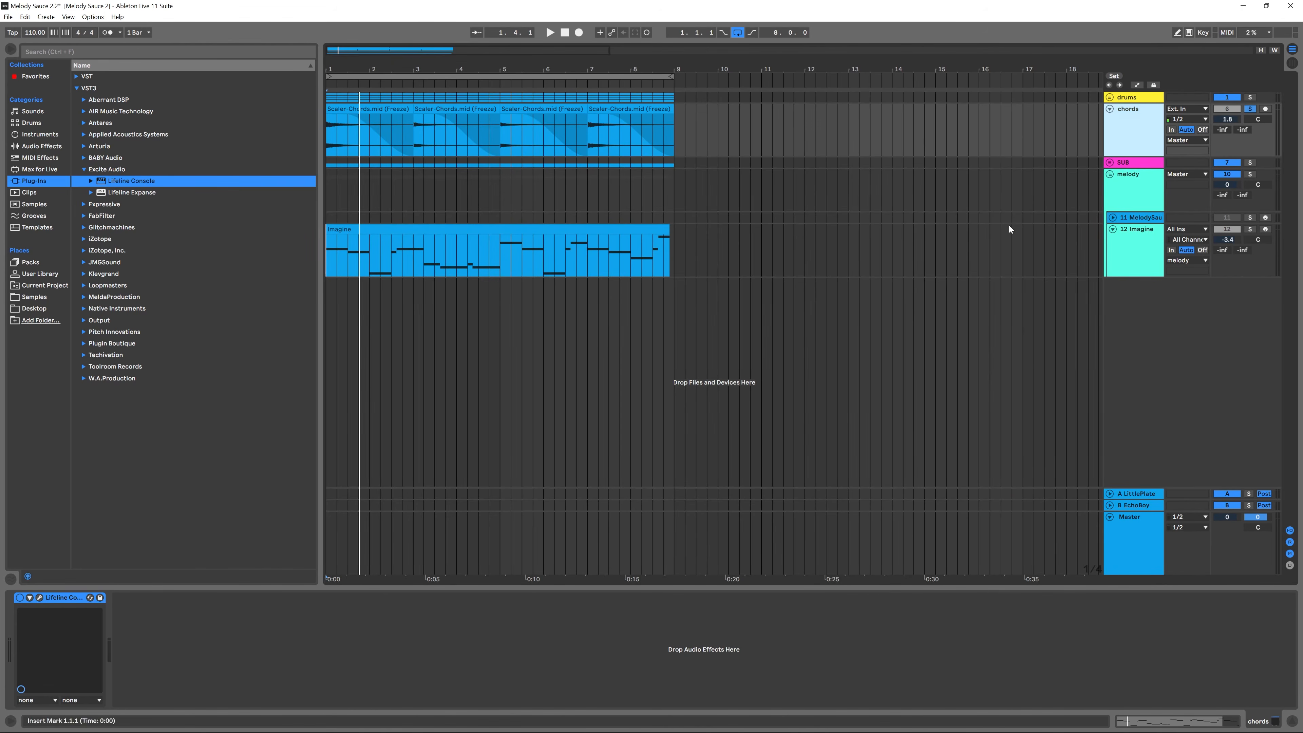
left_click(64, 599)
left_click(1131, 545)
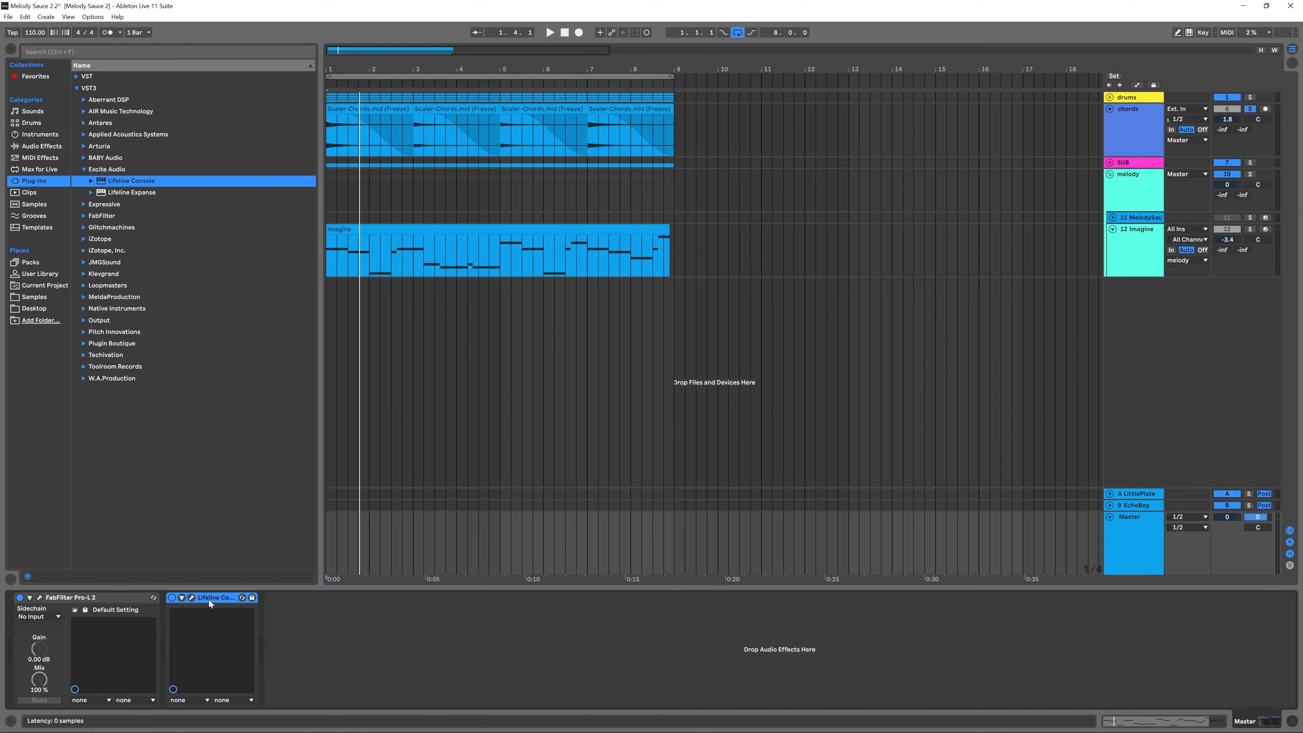
left_click(48, 620)
left_click(39, 598)
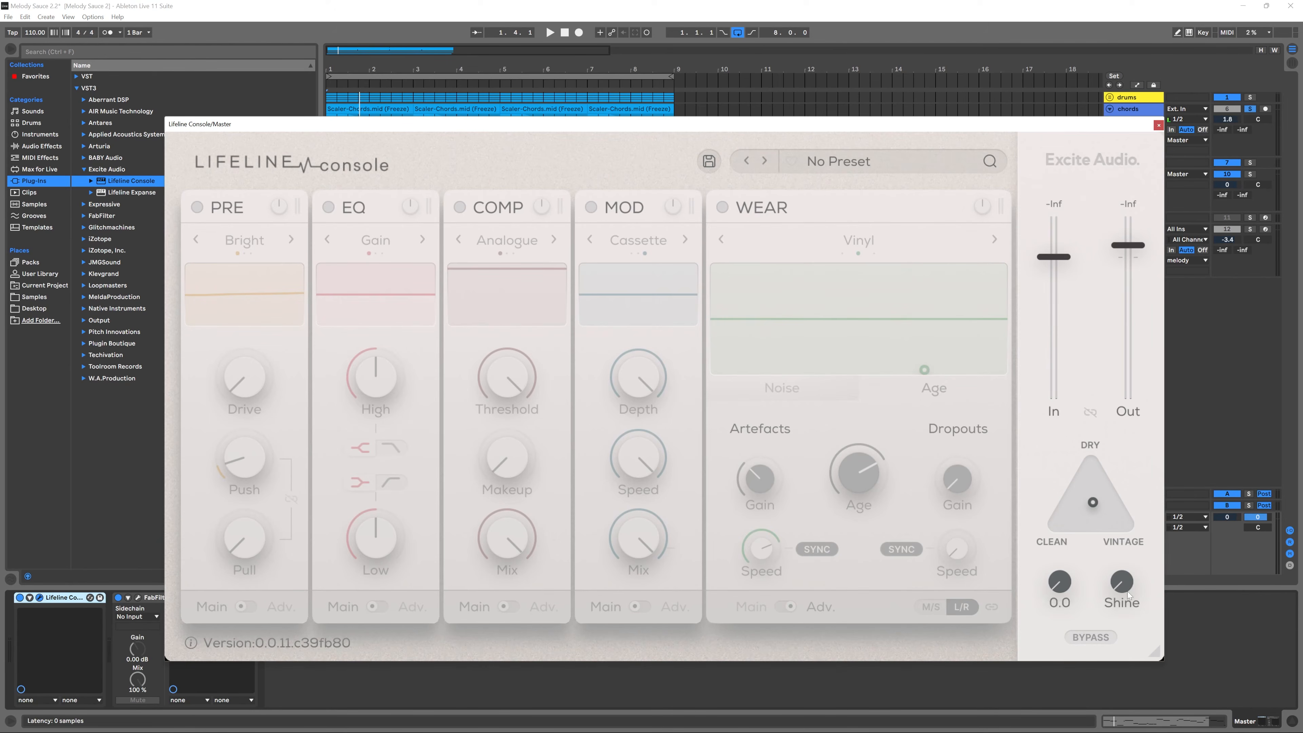
- Play the full mix while moving the master blend from Dry to Clean, then to a point between Clean and Vintage
left_click_drag(1093, 501, 1087, 464)
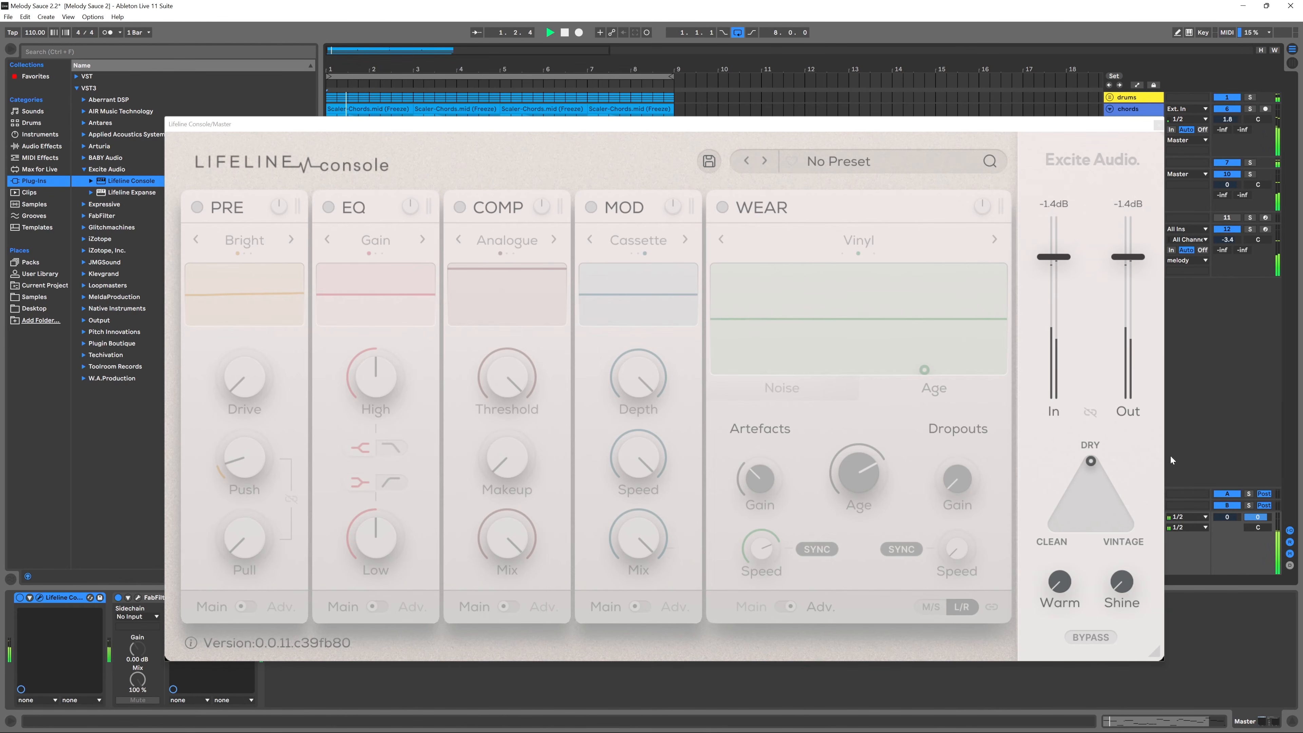
left_click_drag(1092, 463, 955, 579)
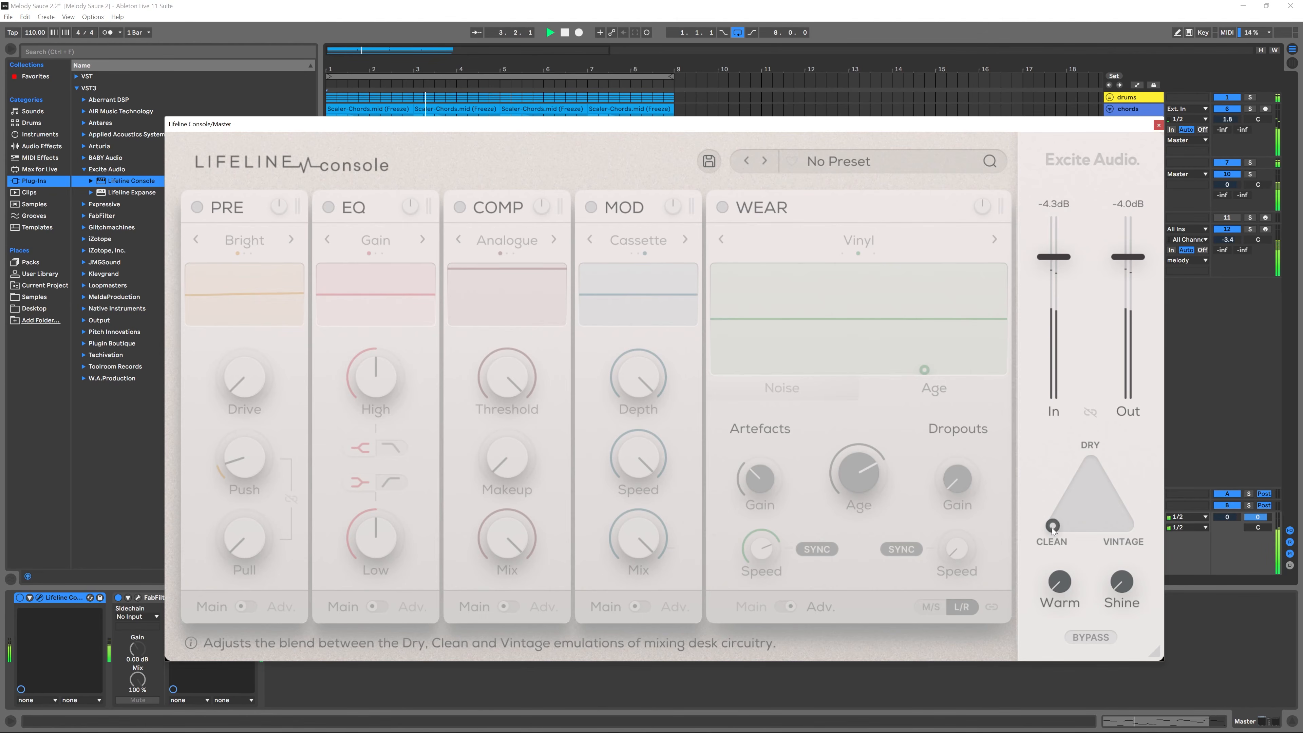
left_click_drag(1054, 526, 1084, 517)
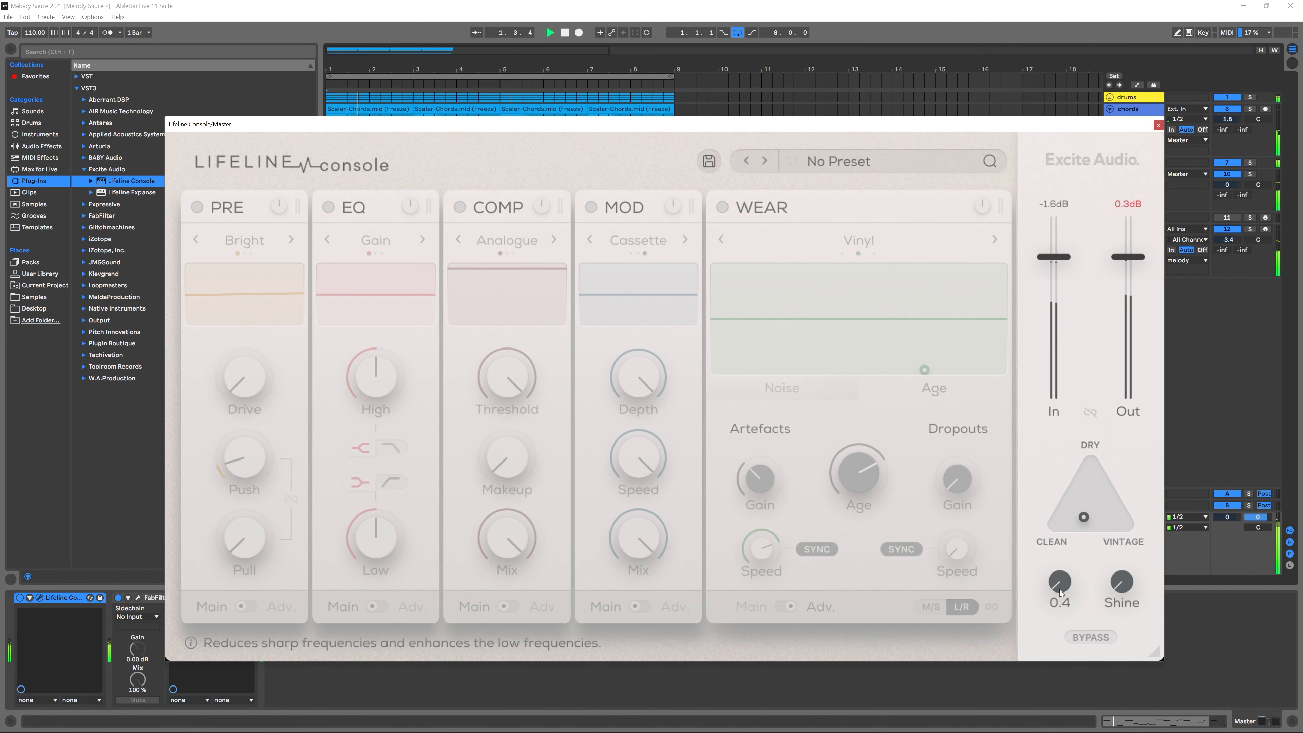
- Raise Warm to maximum on the master and compare the mix with the plugin bypassed and active
left_click_drag(1060, 585, 1088, 407)
left_click(1090, 637)
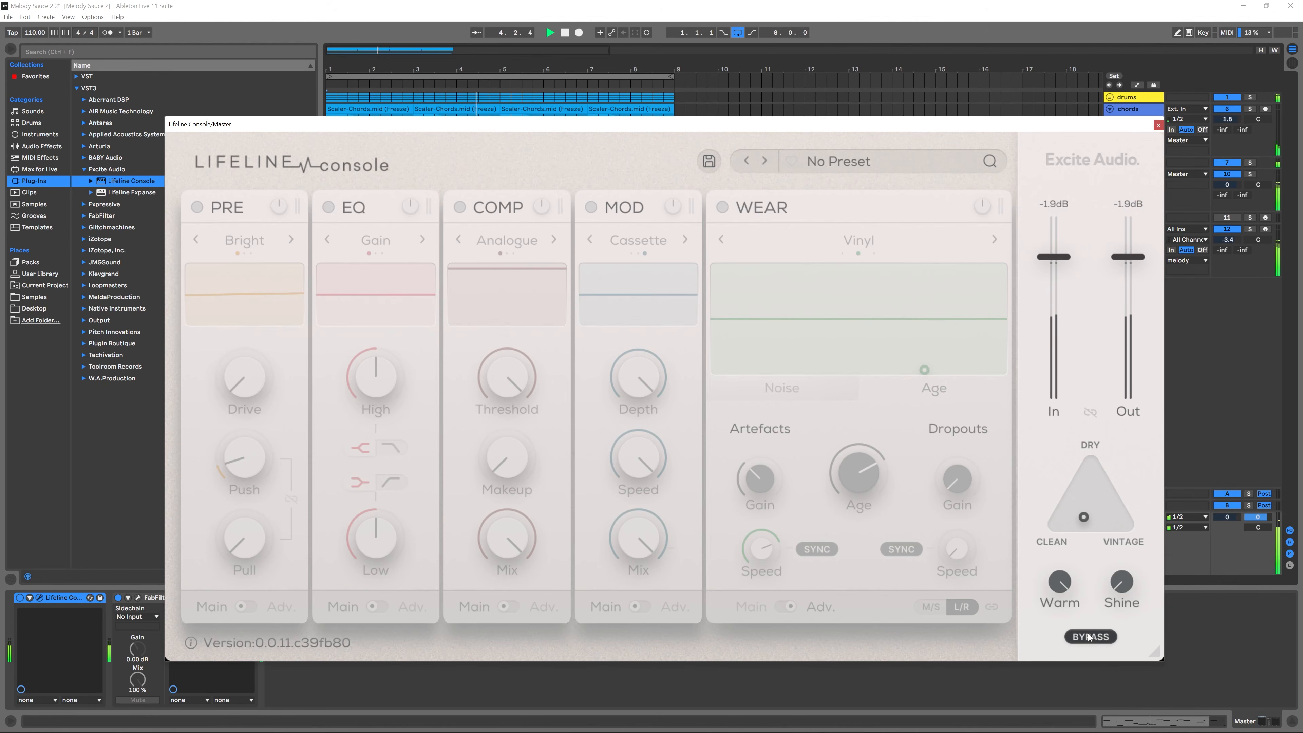
left_click(1090, 637)
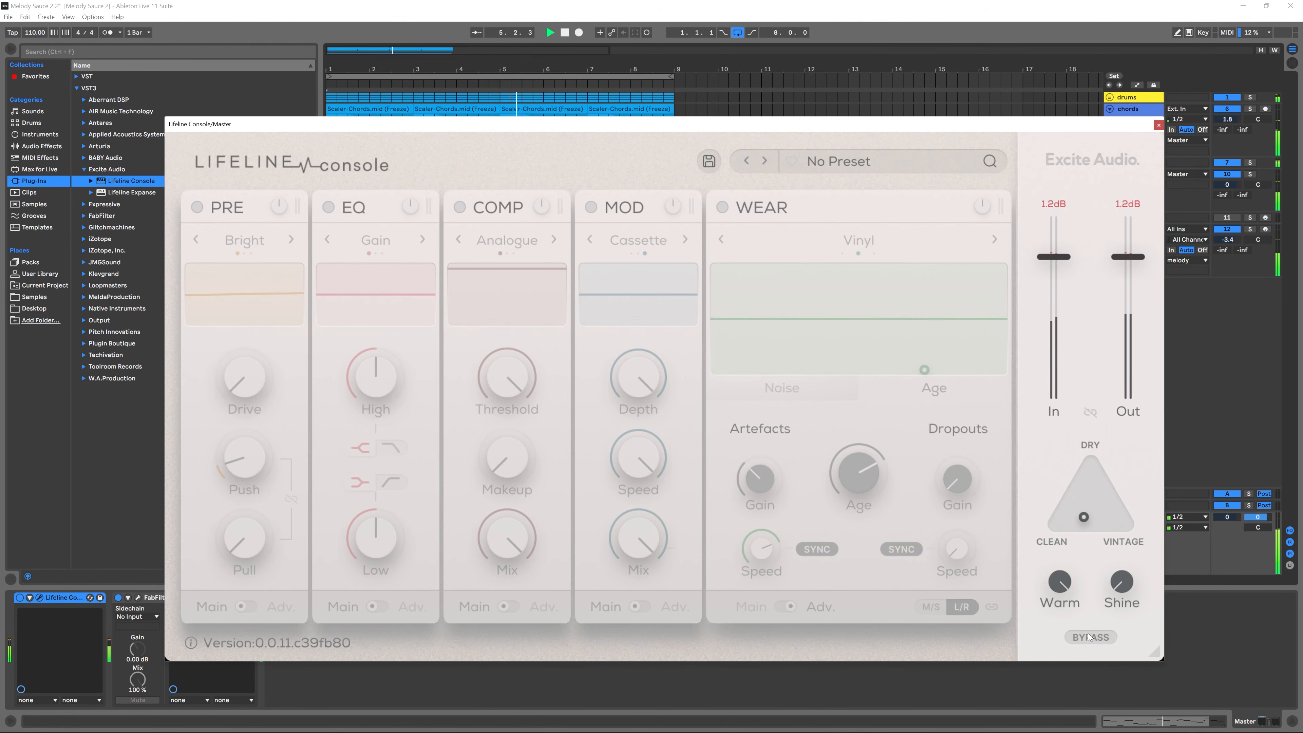
- Reset Warm to zero, raise Shine to maximum, and compare the mix with the plugin bypassed and active
left_click_drag(1083, 598, 1065, 649)
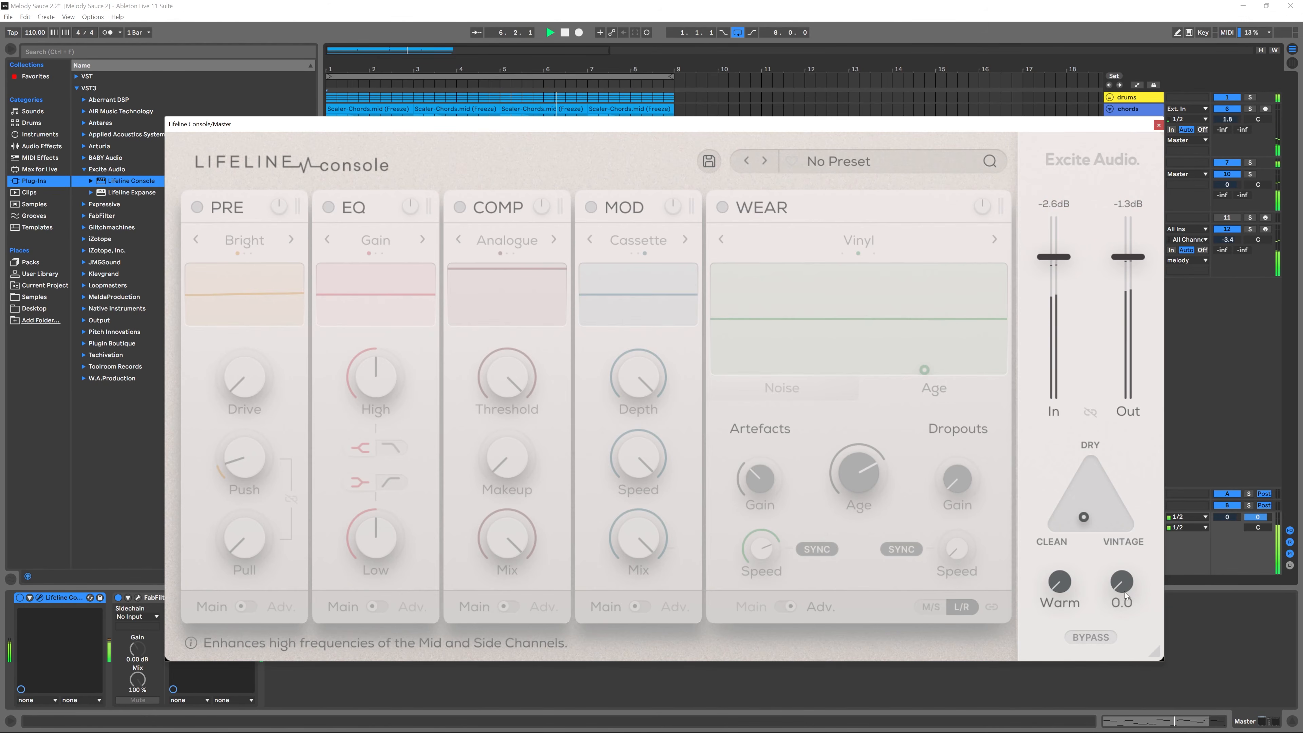
left_click_drag(1124, 592, 1114, 600)
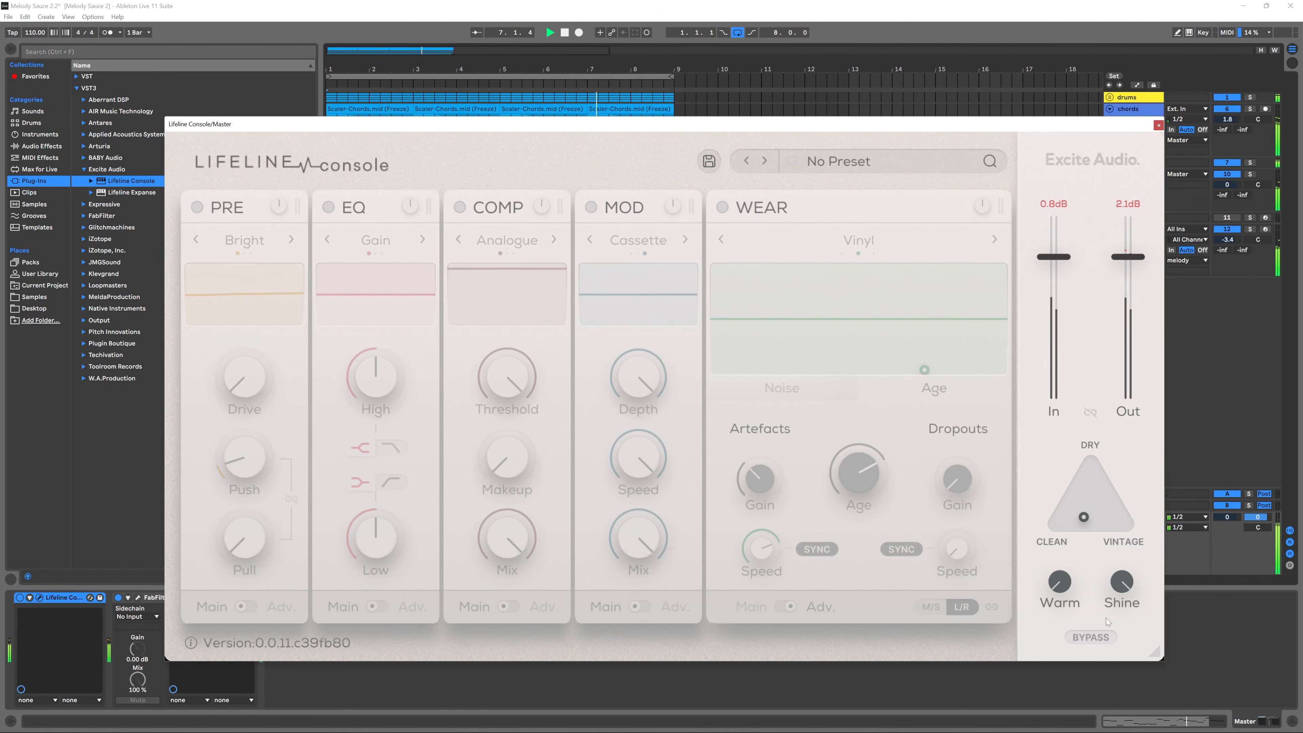
left_click(1089, 637)
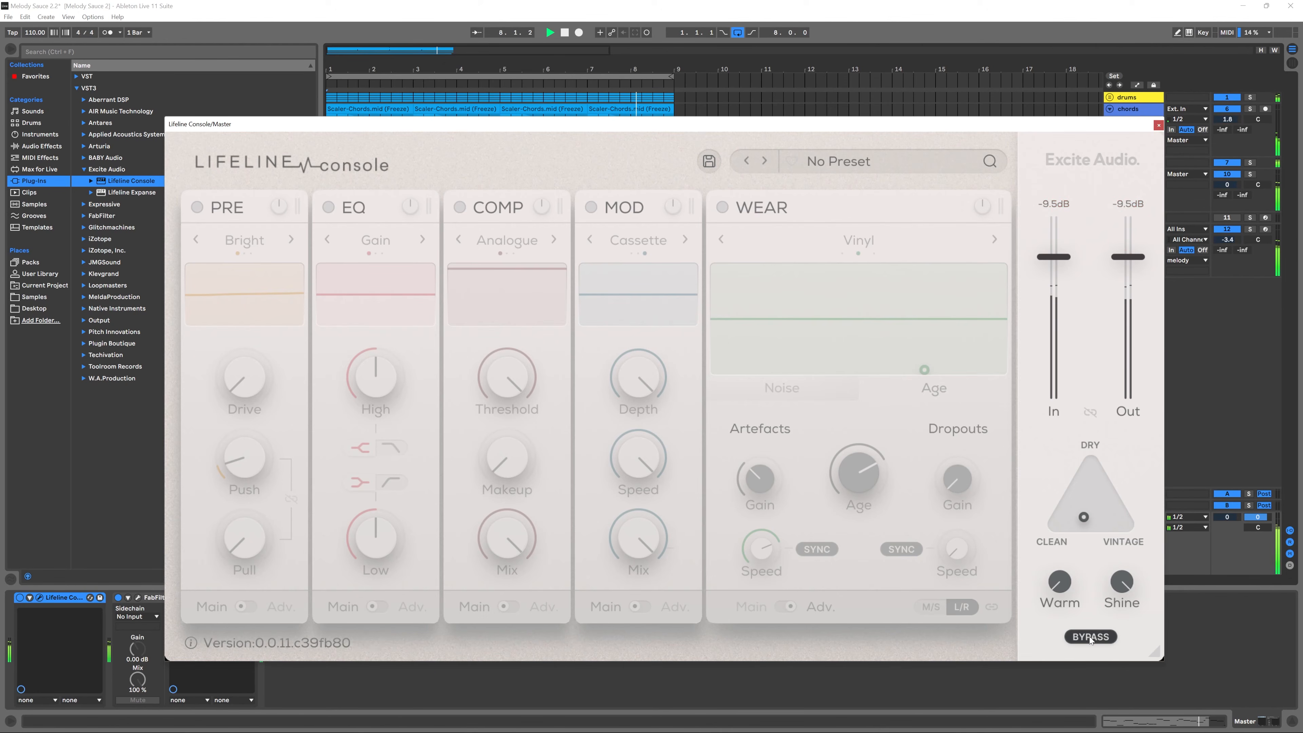
left_click(1090, 637)
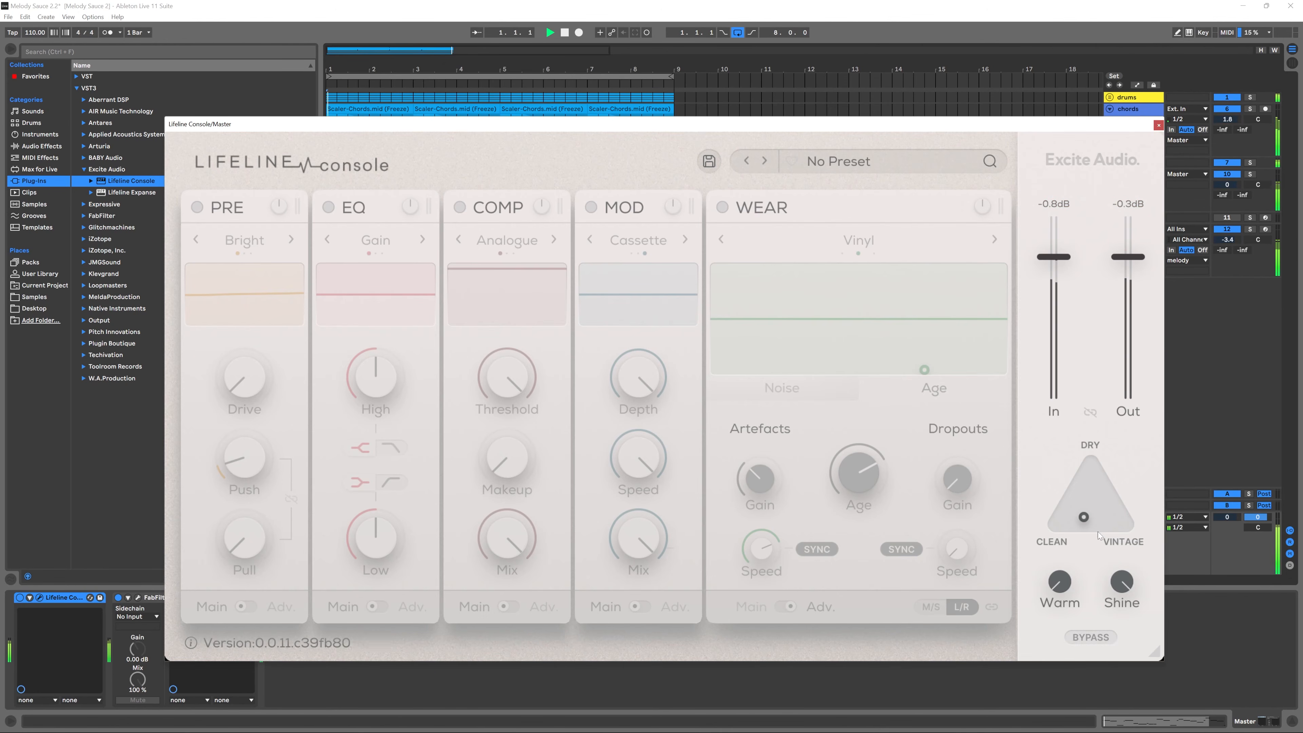
- Move the master blend point up close to Dry while the full mix plays
left_click(1099, 483)
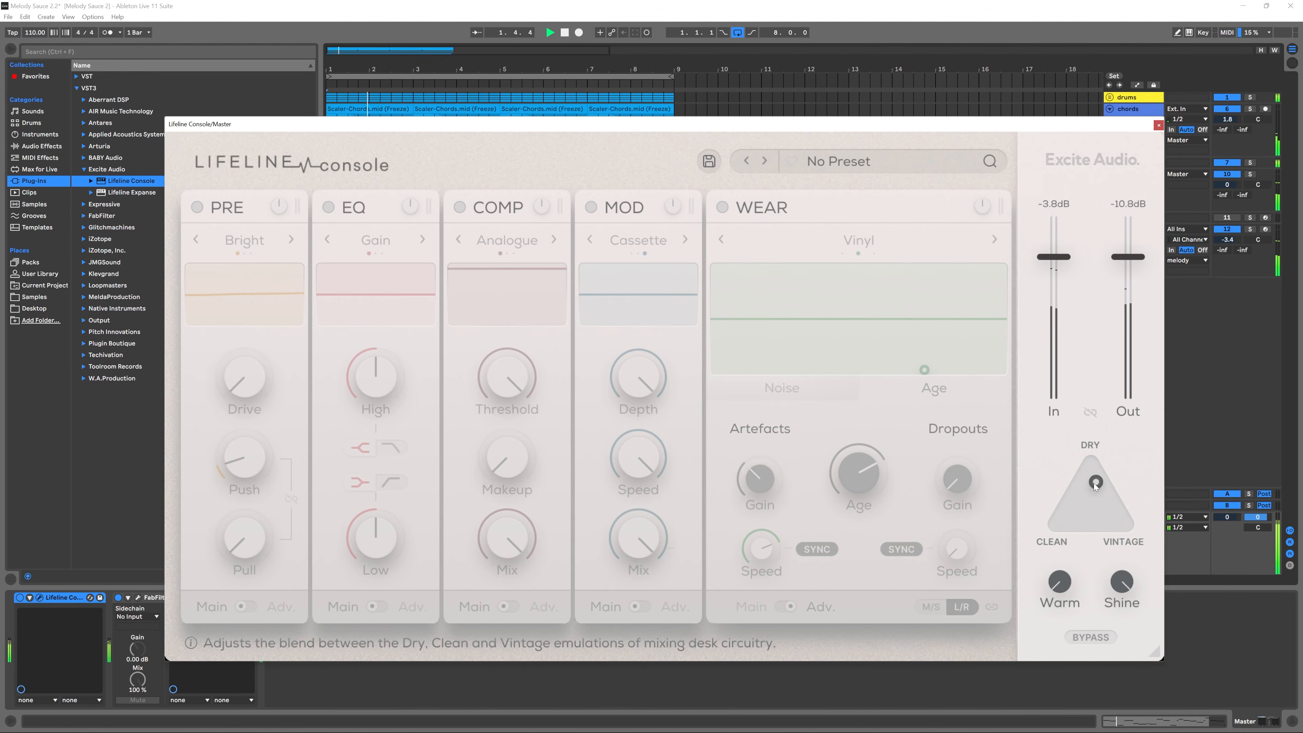